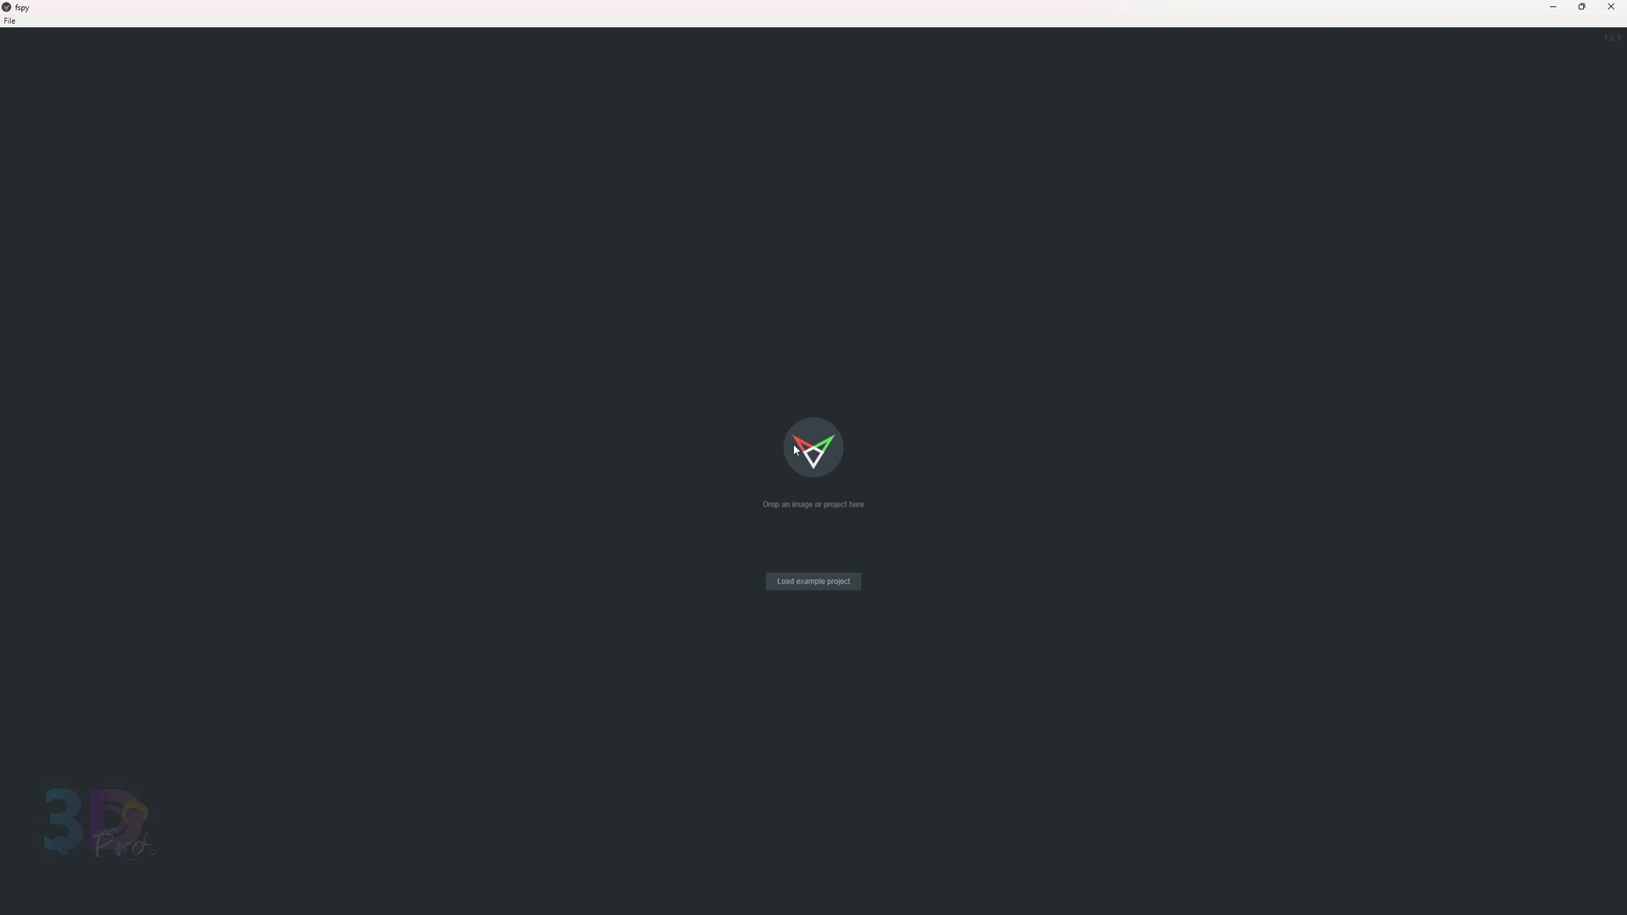
Take a snapshot of the opening frame of Building View From Ground.mp4 in VLC and locate the image in the Pictures folder.
key(alt+Tab)
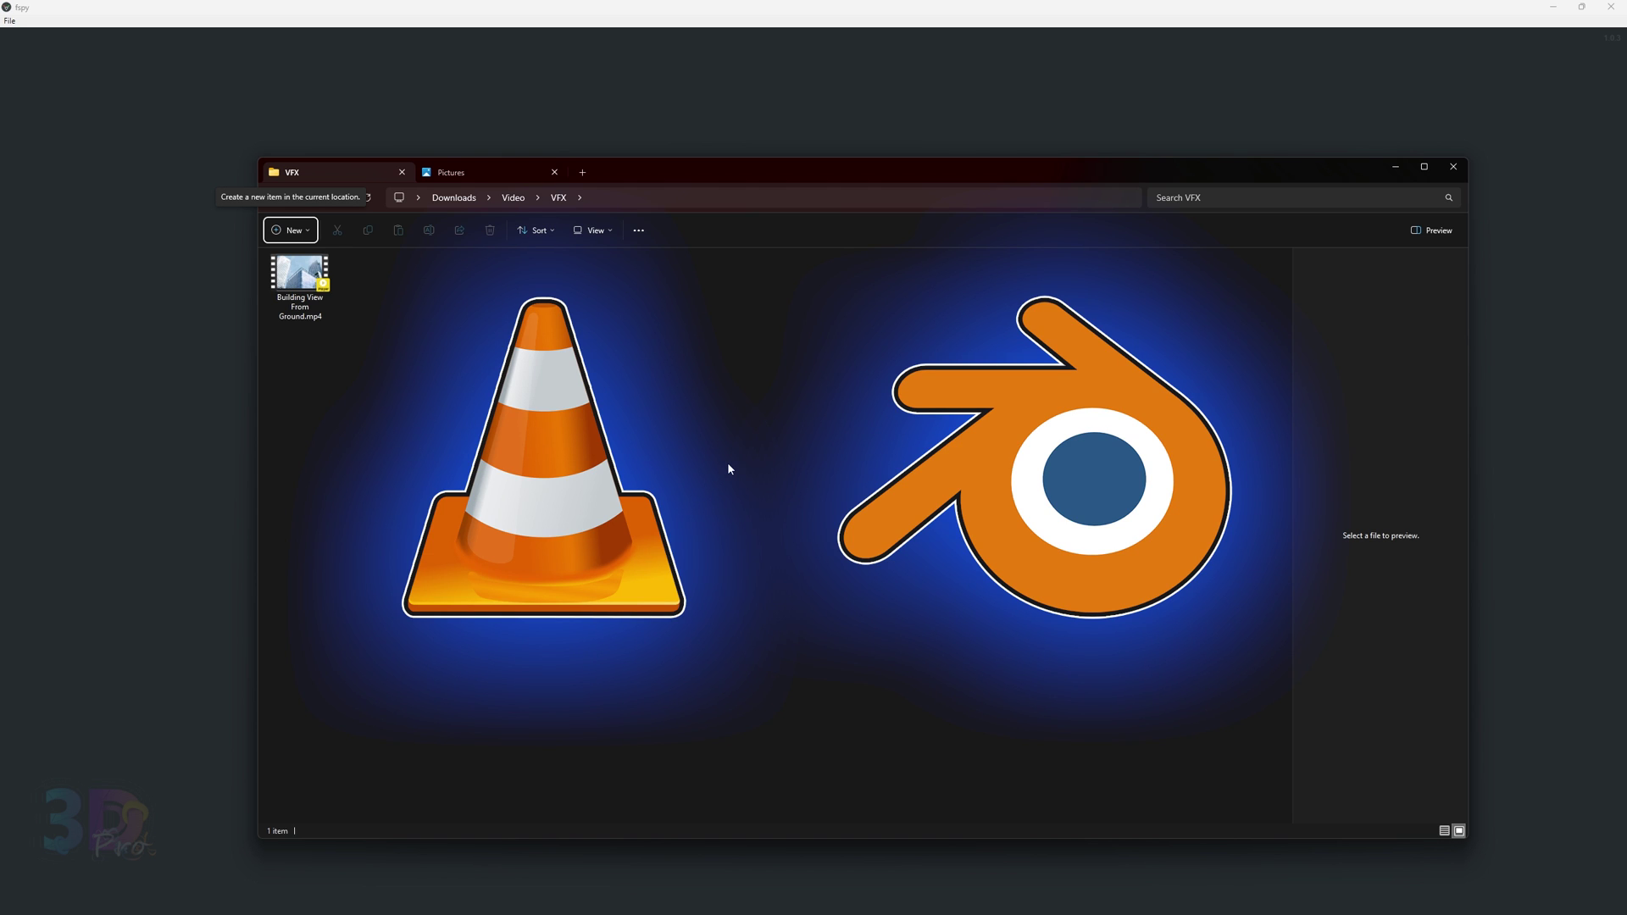
double_click(310, 282)
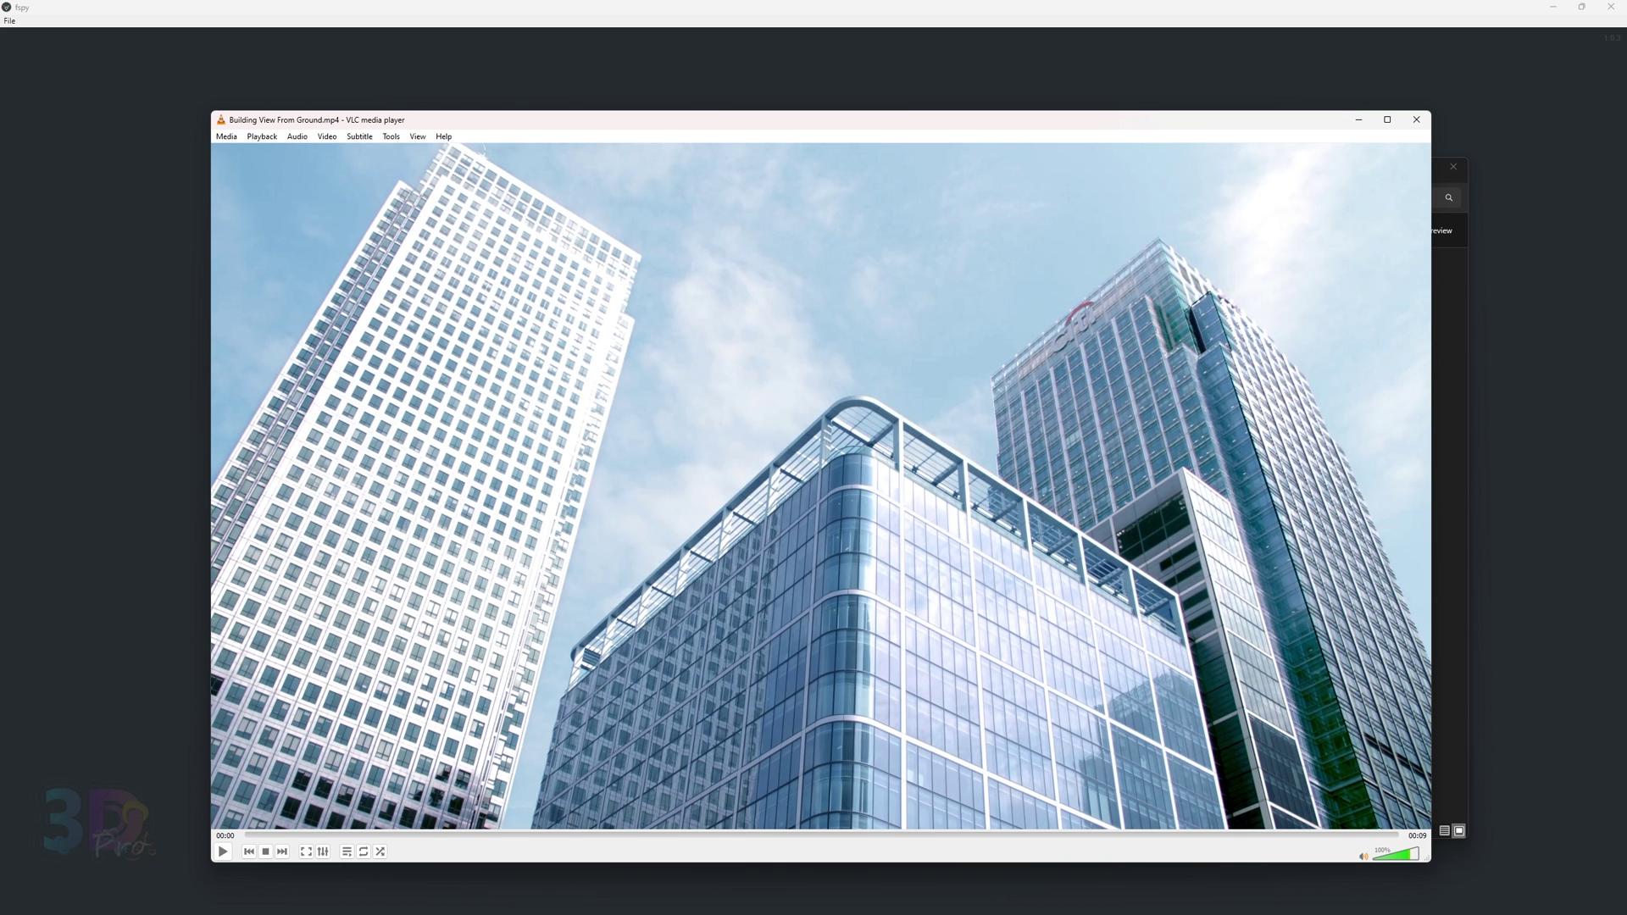
click(327, 136)
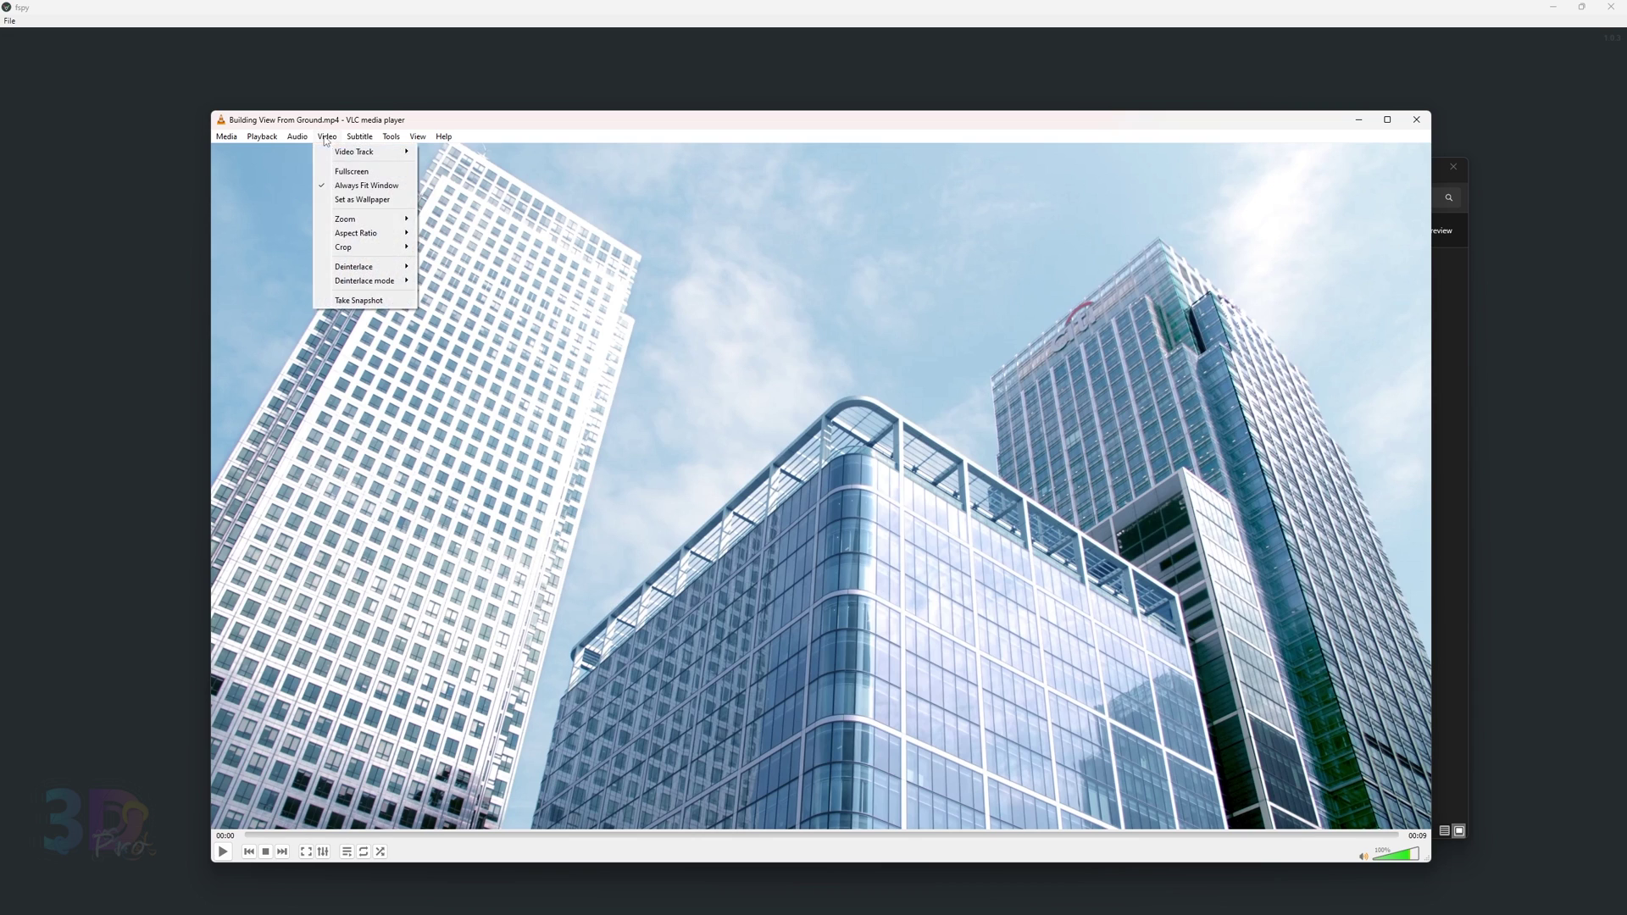
click(362, 303)
key(alt+Tab)
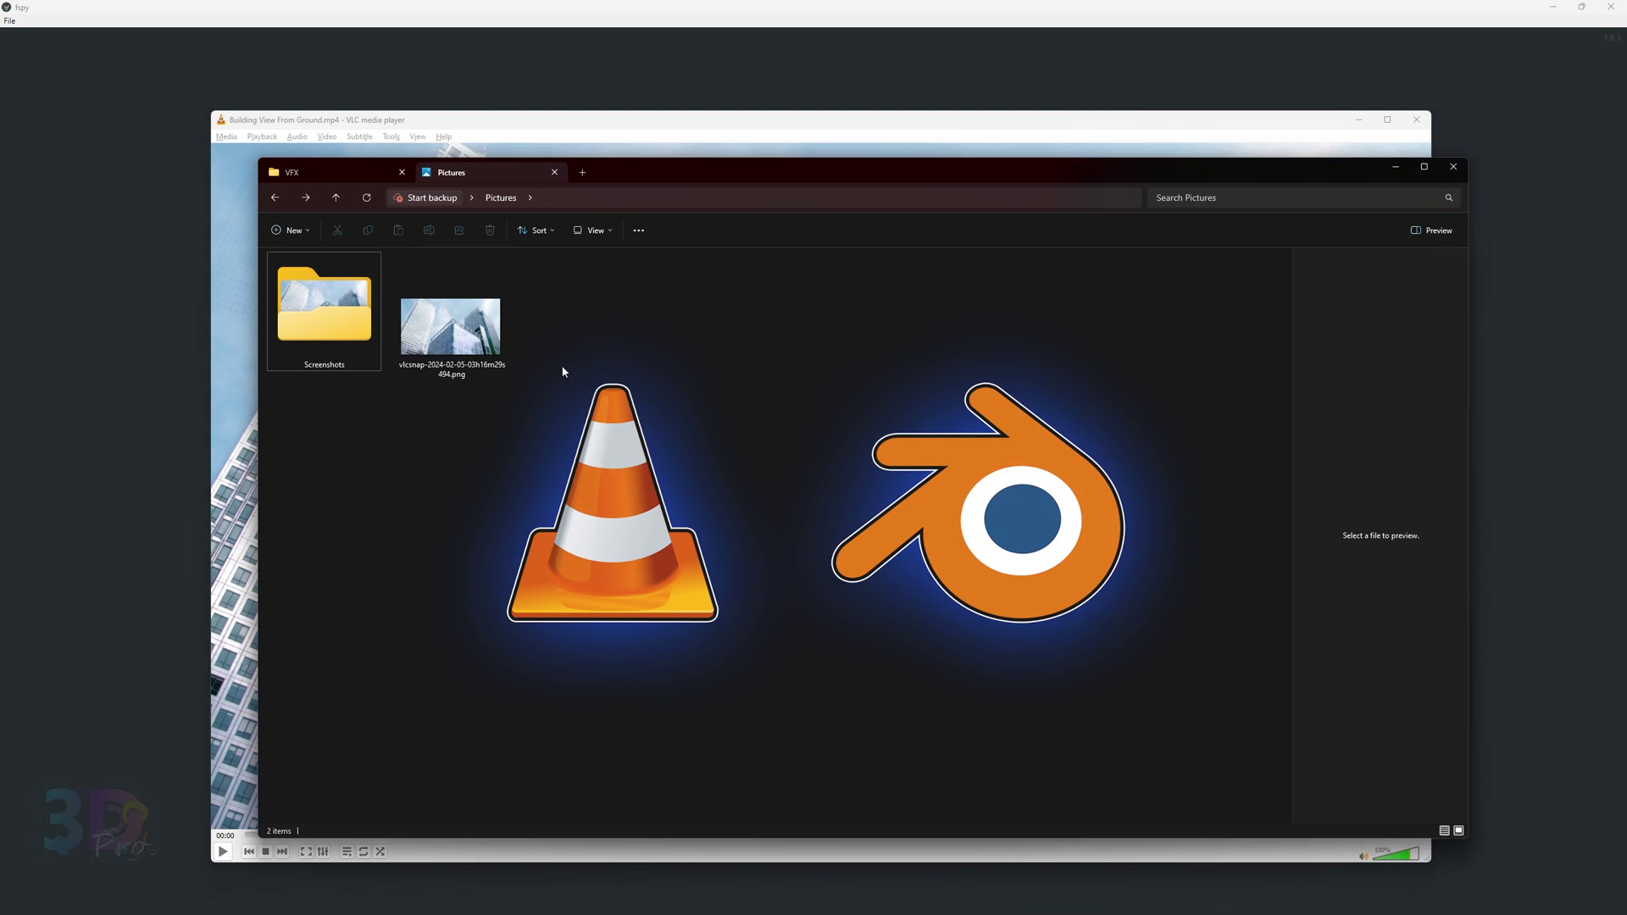
click(487, 360)
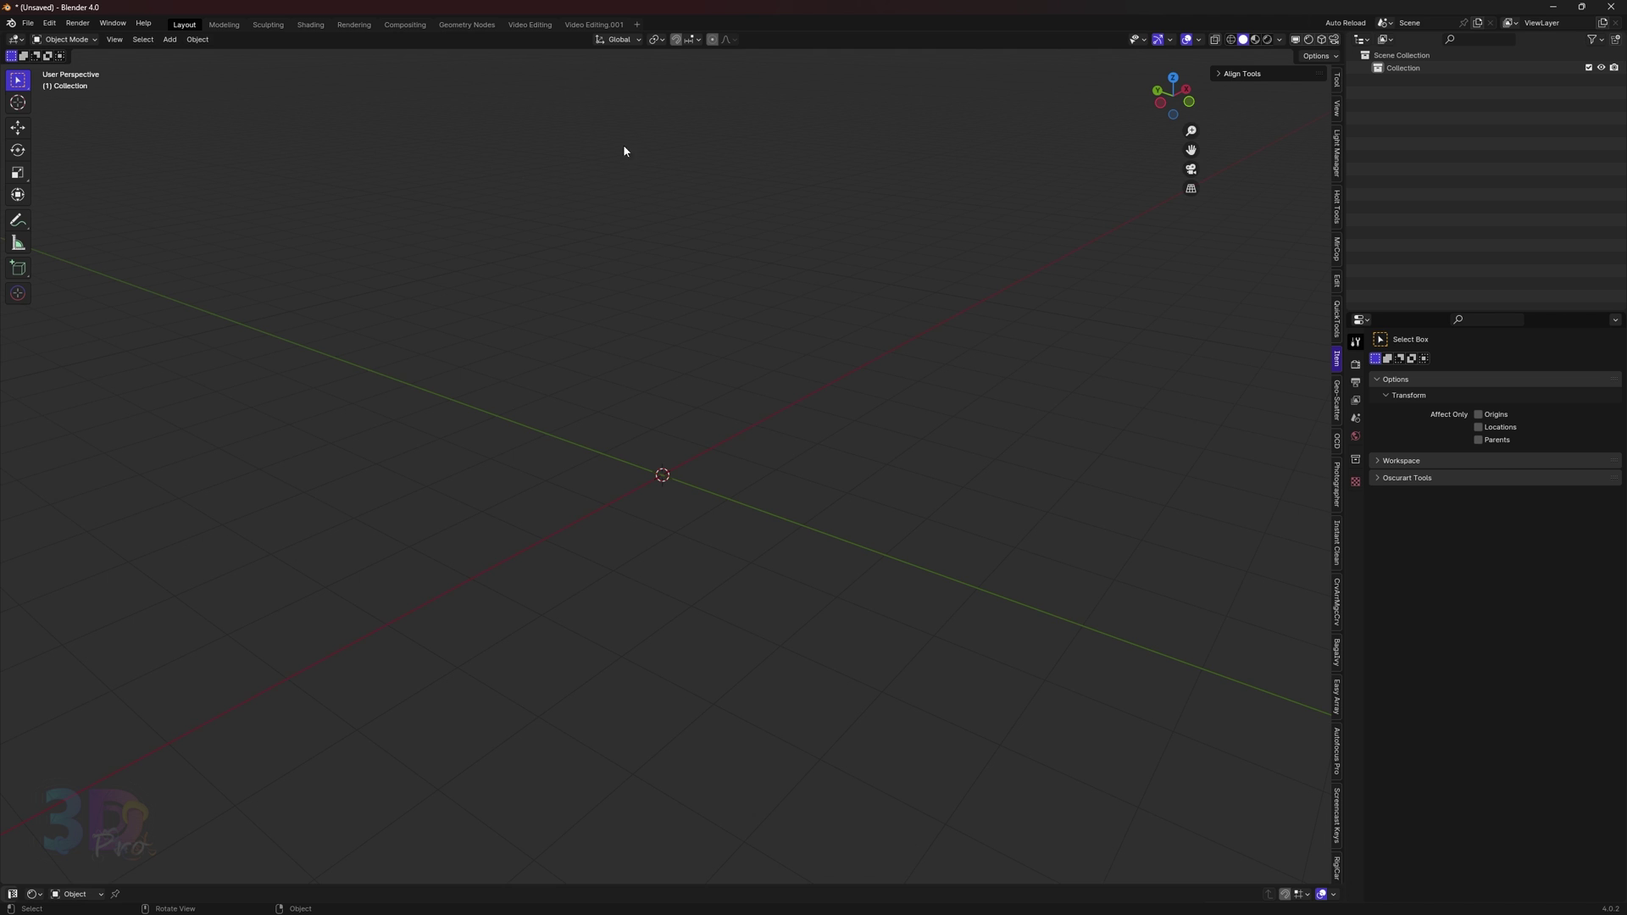
Switch to Blender and add a new Video Editing workspace.
click(605, 27)
click(637, 26)
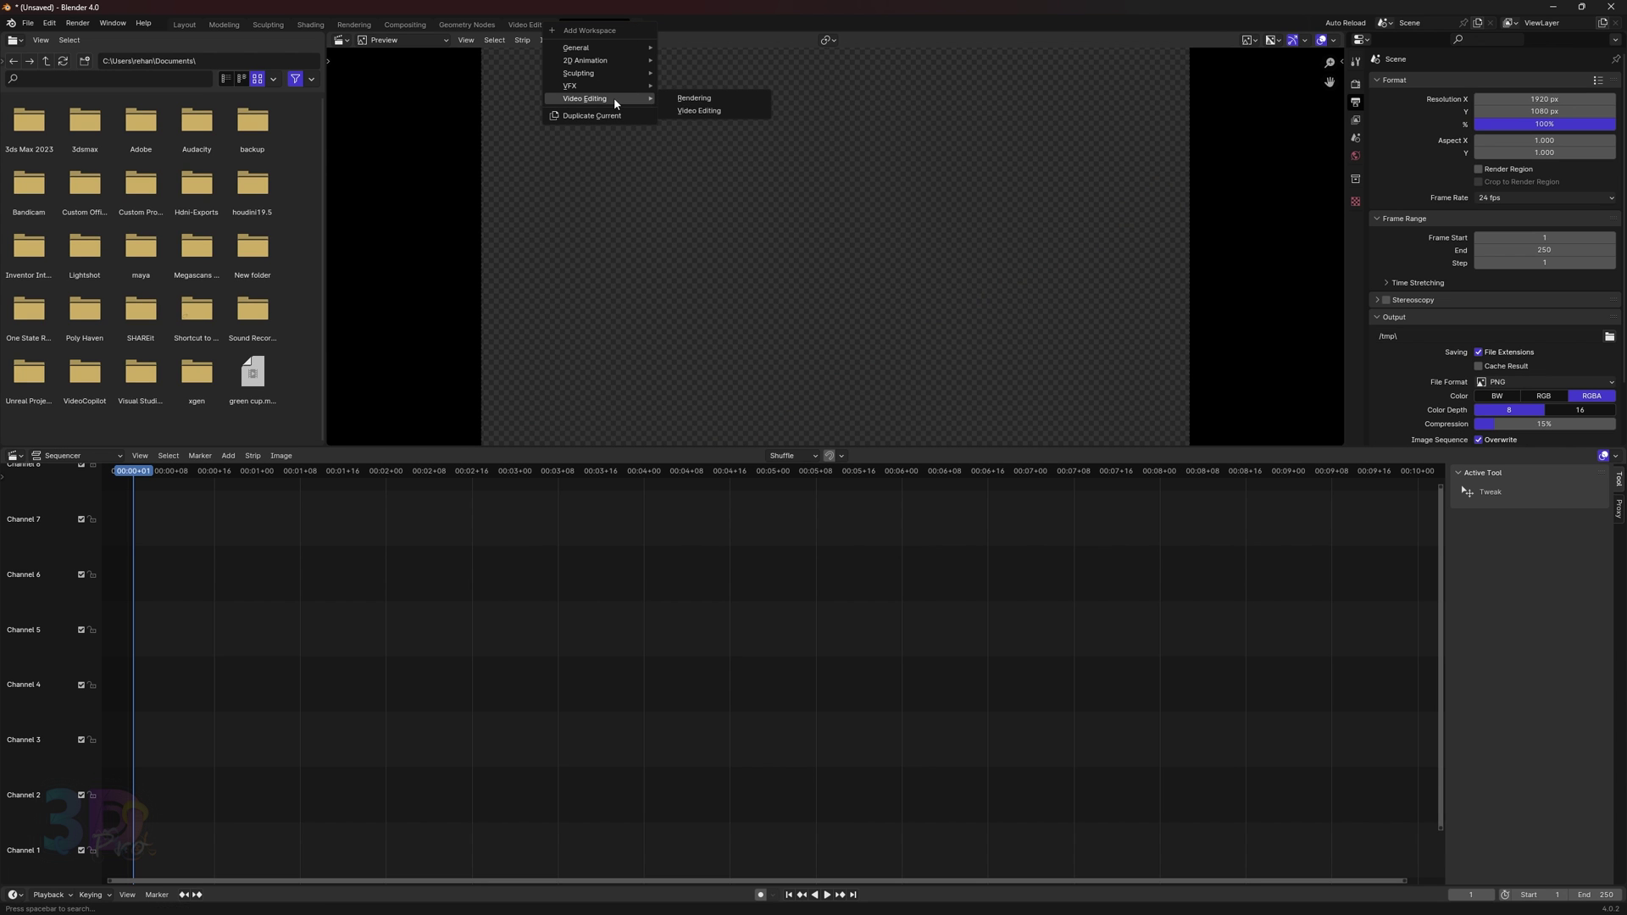
click(699, 111)
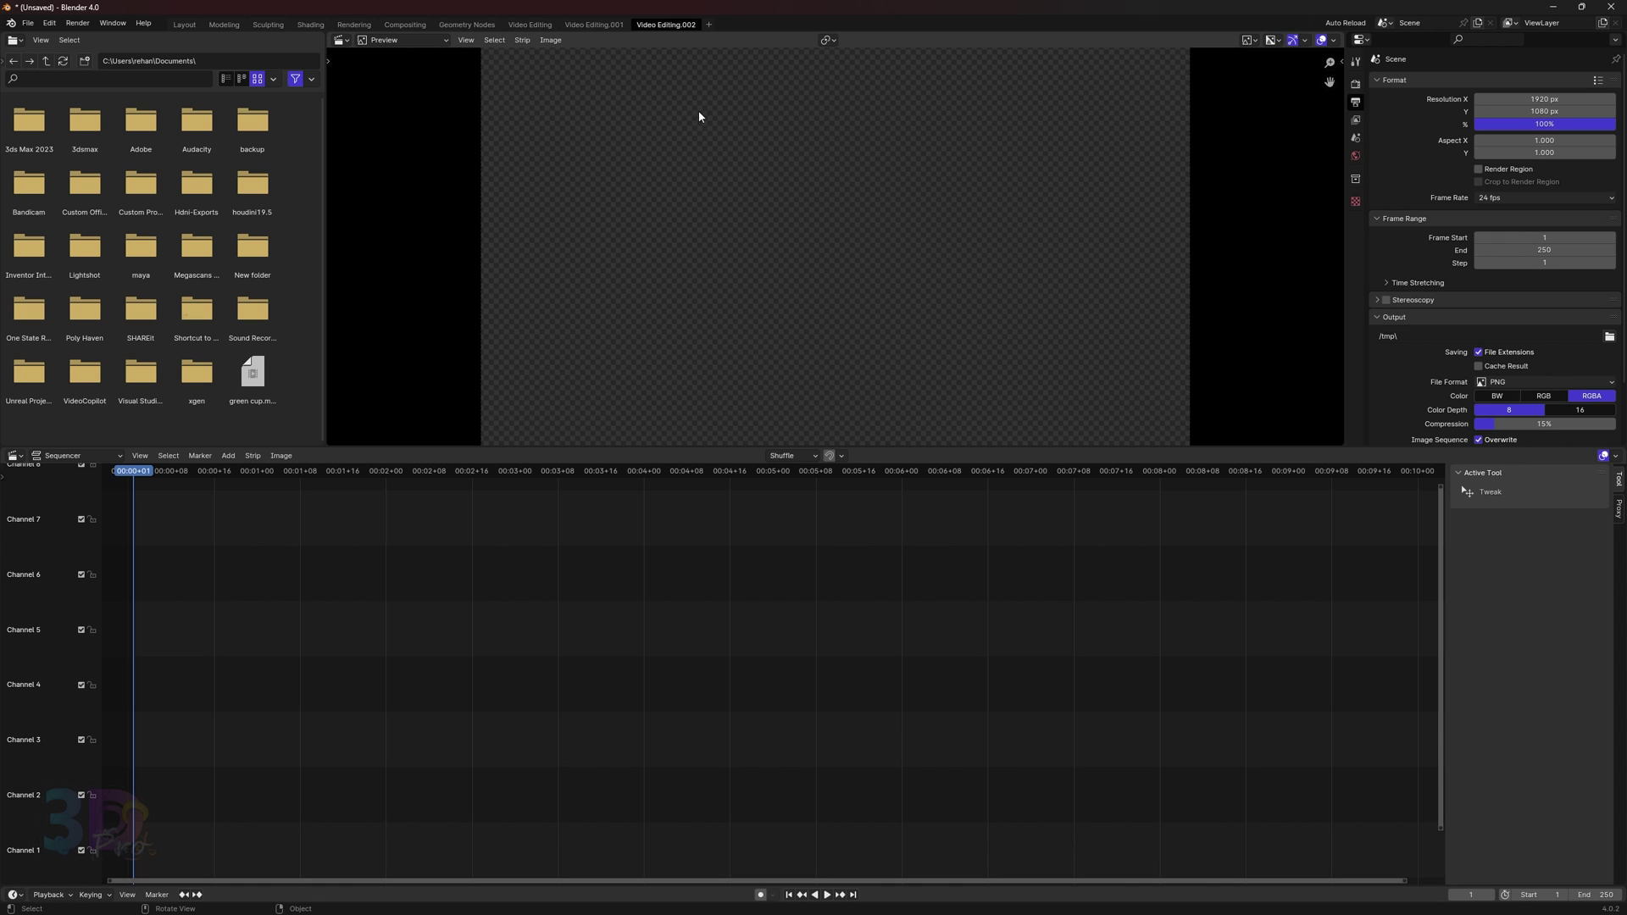
Add Building View From Ground.mp4 to the sequencer as a movie strip.
click(228, 456)
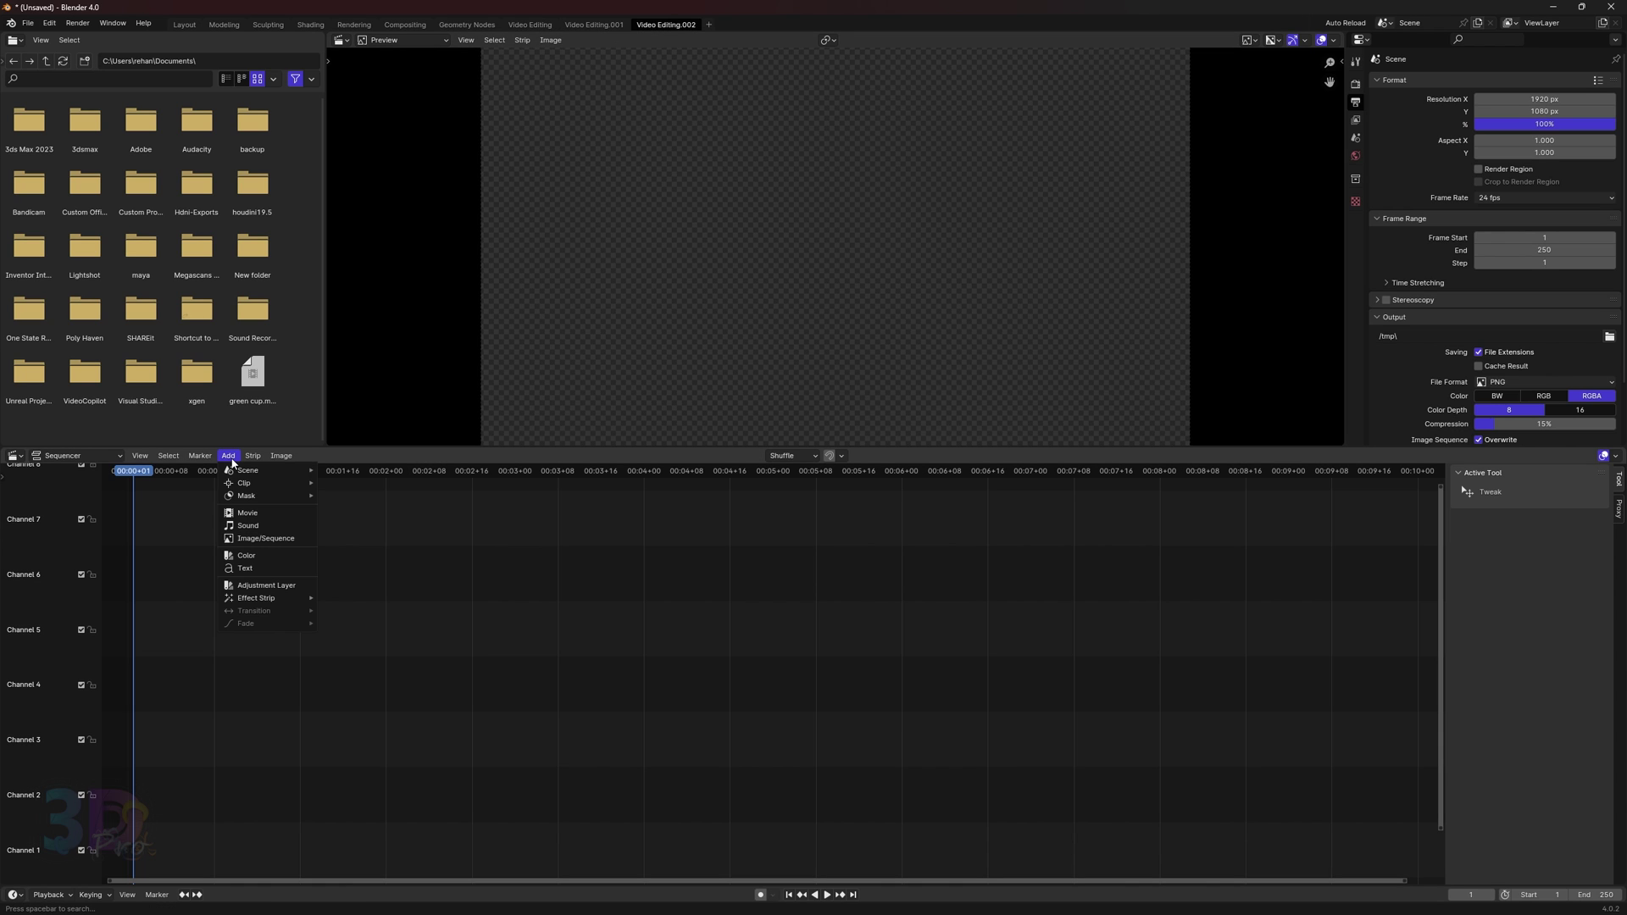
click(245, 514)
double_click(315, 270)
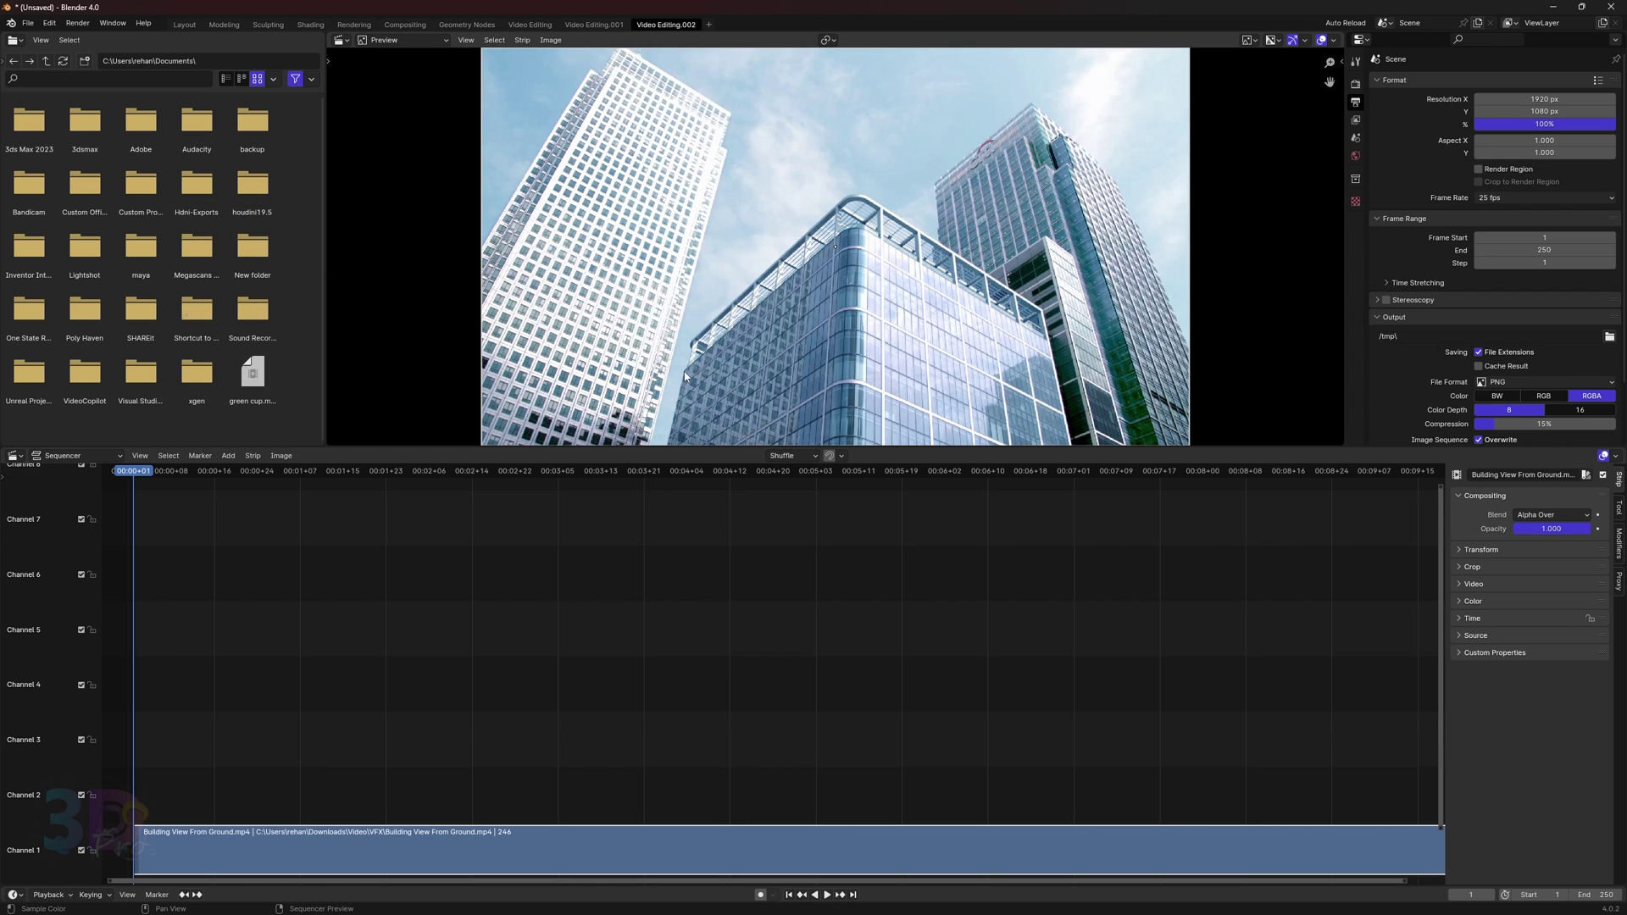
Render the current frame as an image and save it as FASDFA.png in the Pictures folder.
click(78, 23)
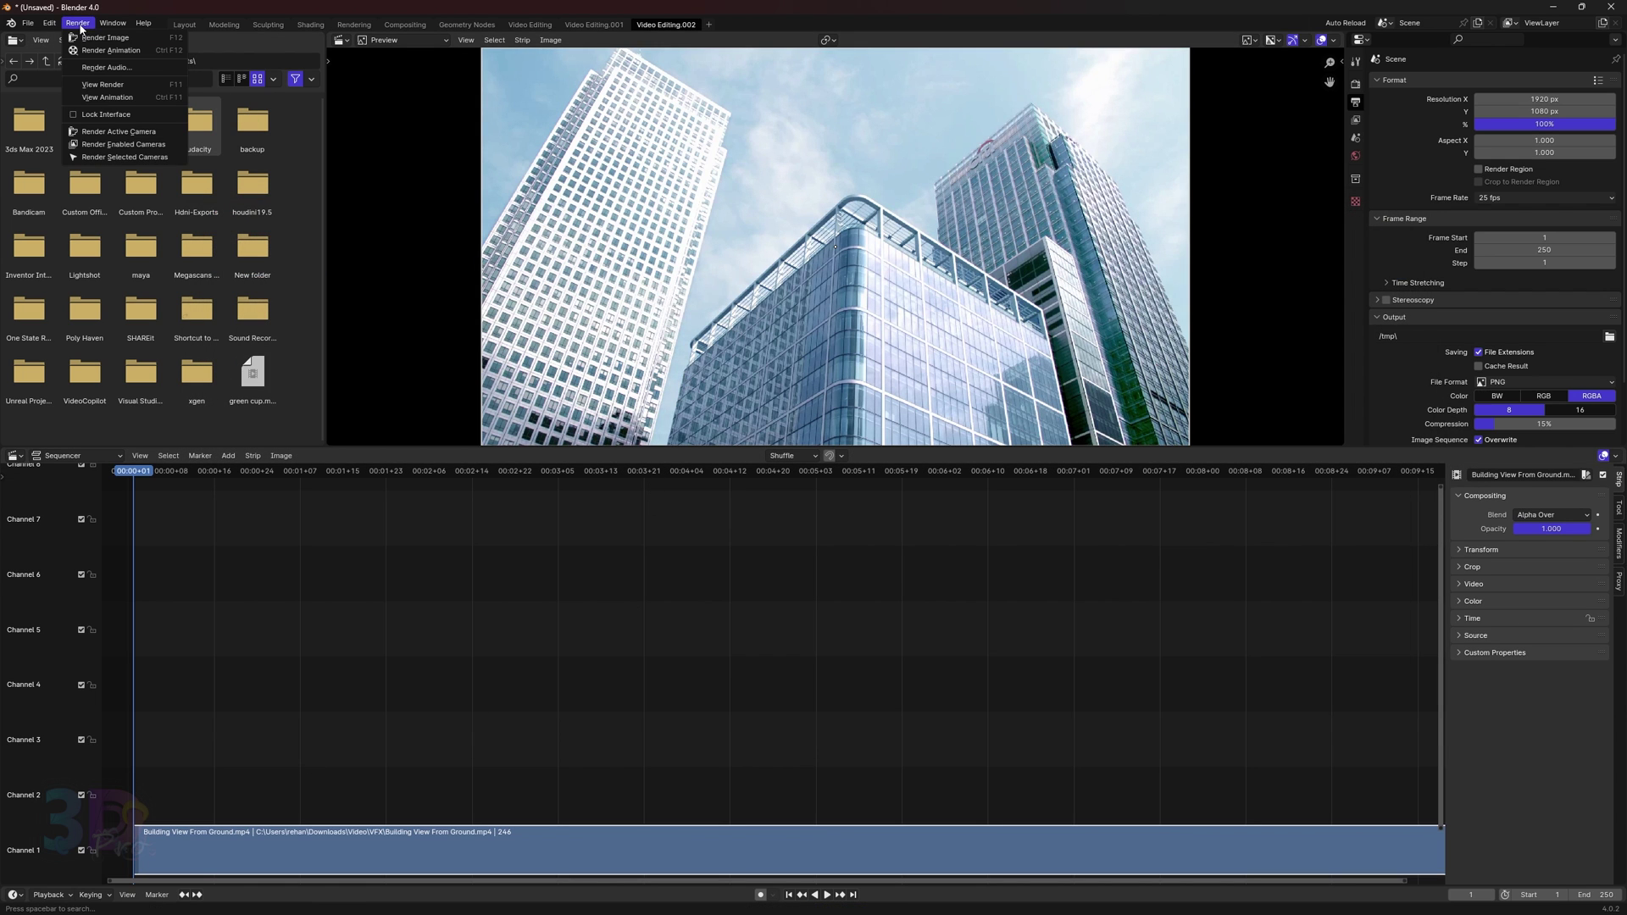
click(98, 38)
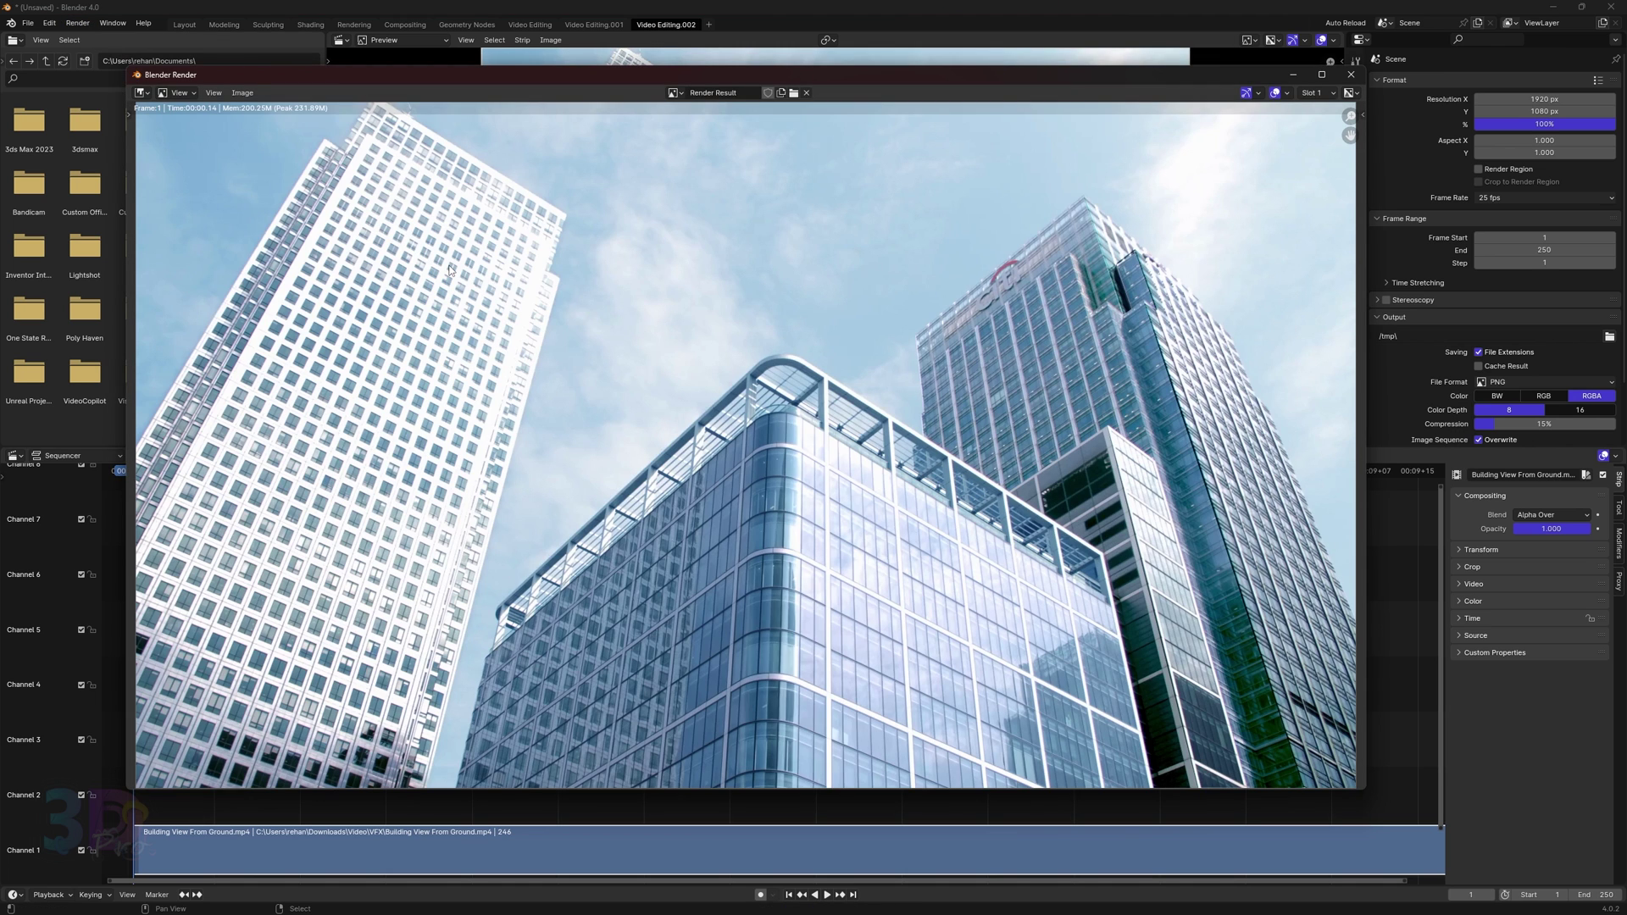
click(243, 92)
click(290, 226)
click(369, 669)
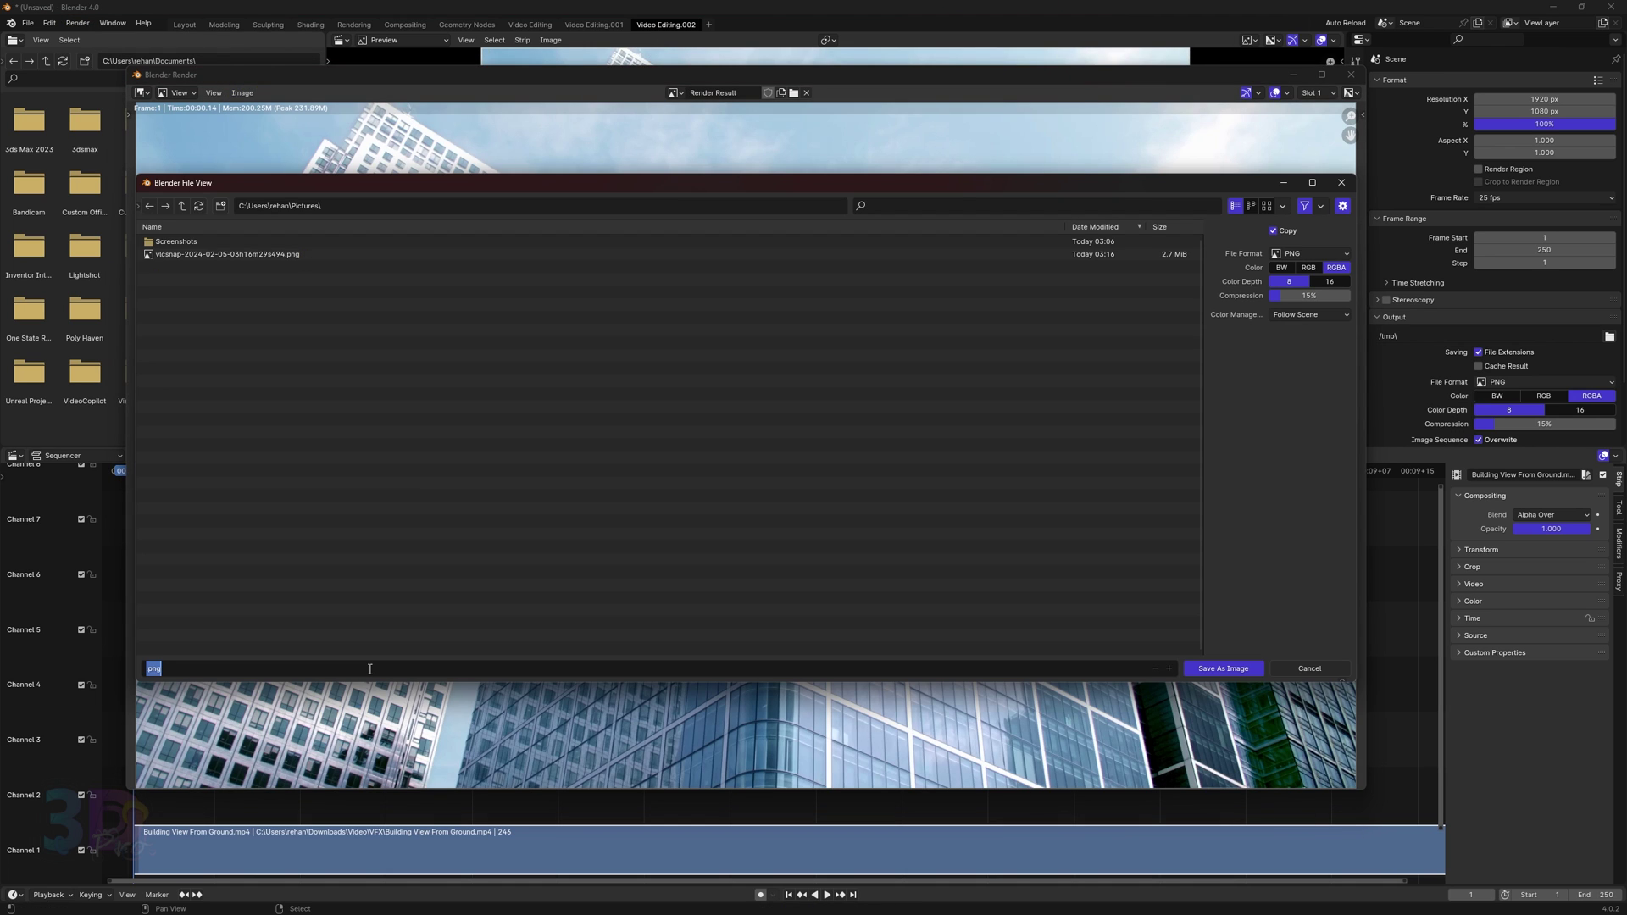
text(FASDFA)
key(Return)
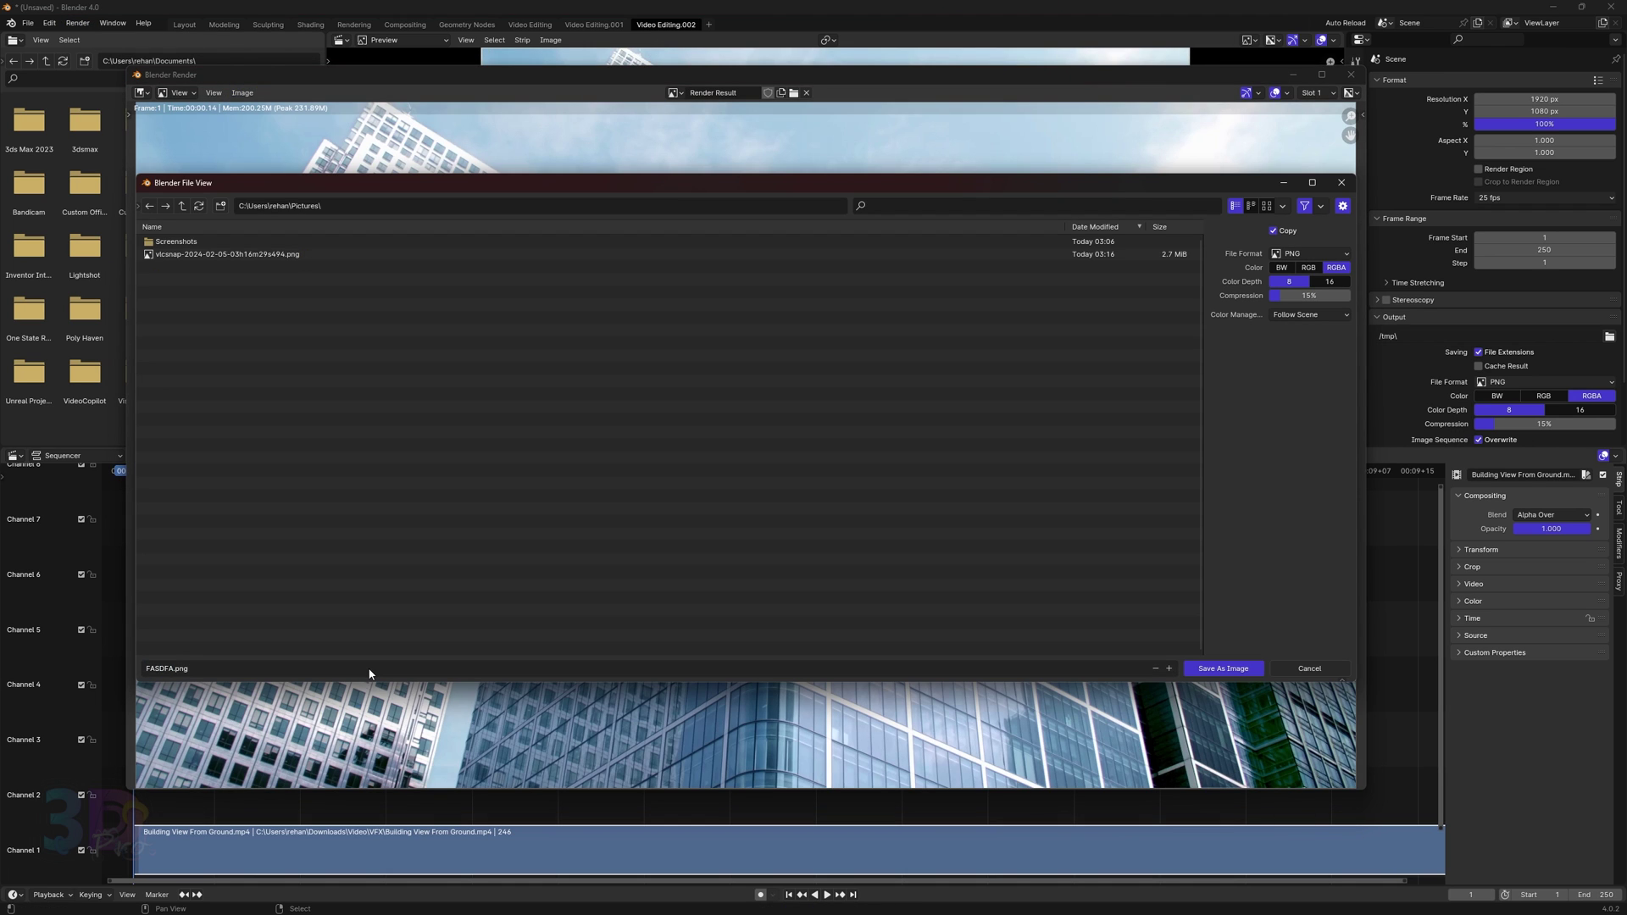
click(1222, 668)
View FASDFA.png from the Pictures folder in the photo viewer, and close the viewer.
key(alt+Tab)
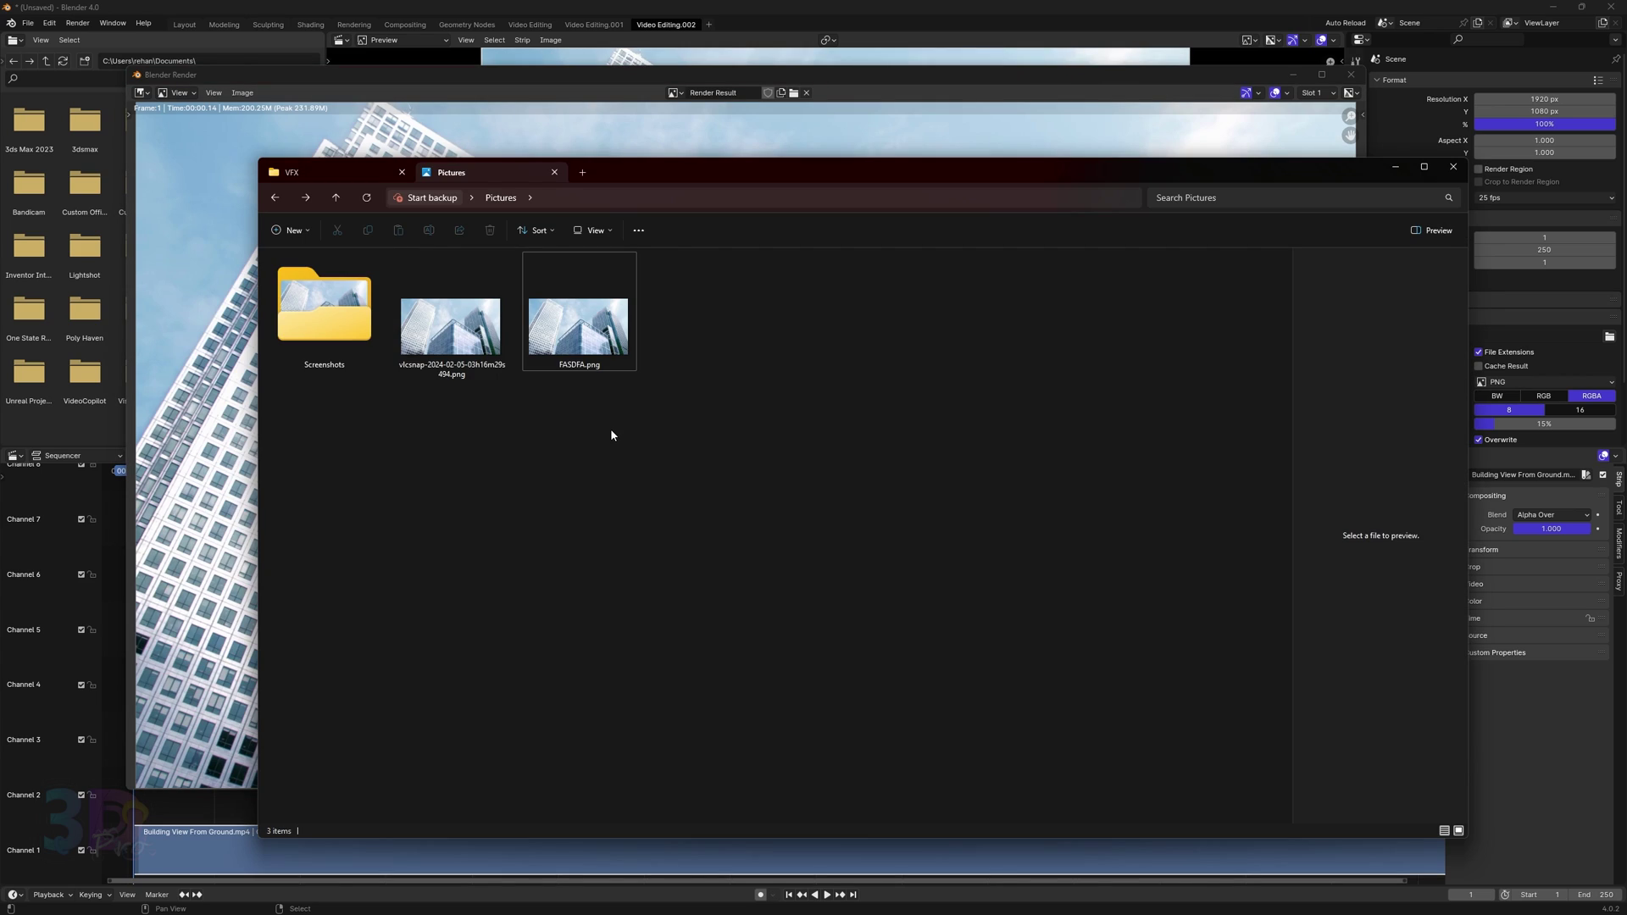
double_click(579, 326)
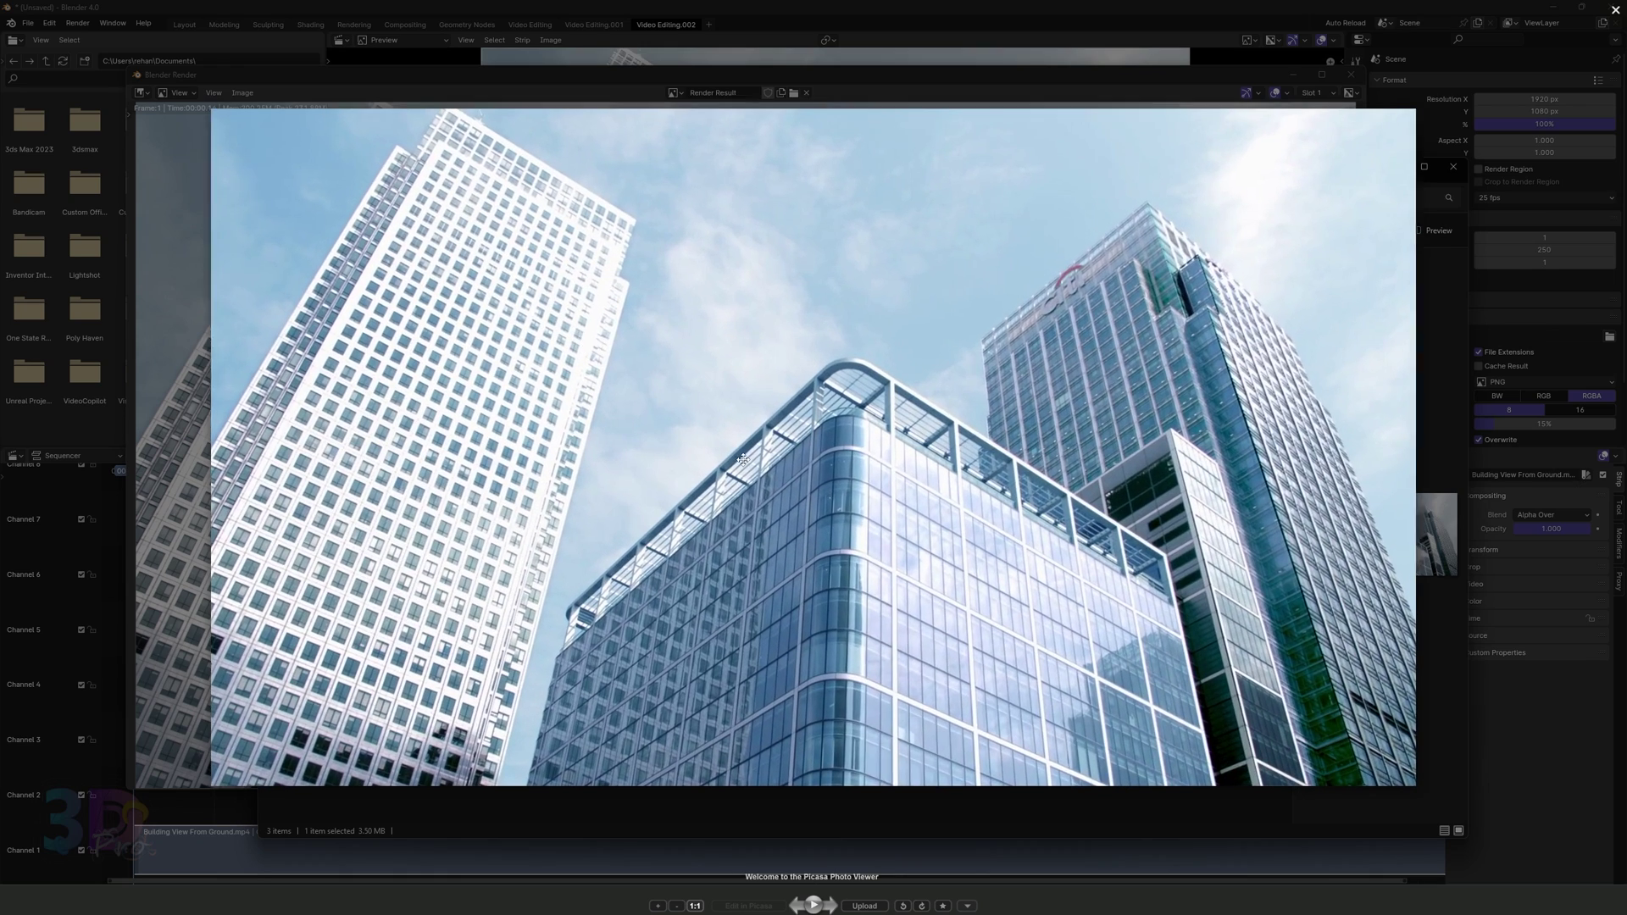
key(Escape)
click(770, 490)
Switch to fSpy and open the still image of the buildings.
key(alt+Tab)
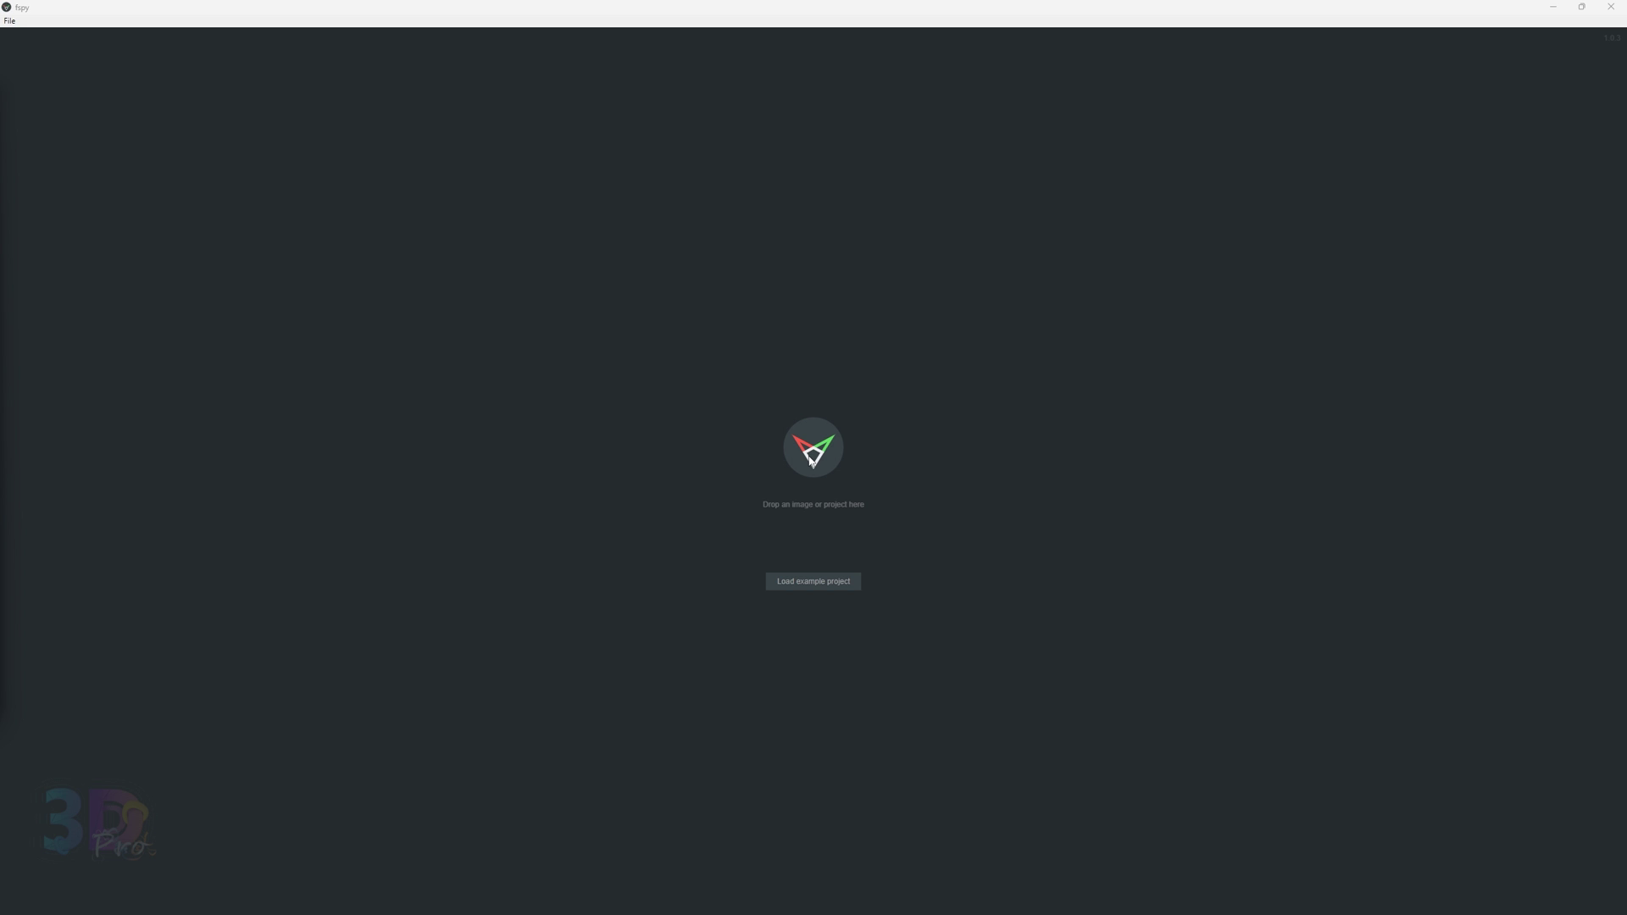
click(9, 21)
click(36, 94)
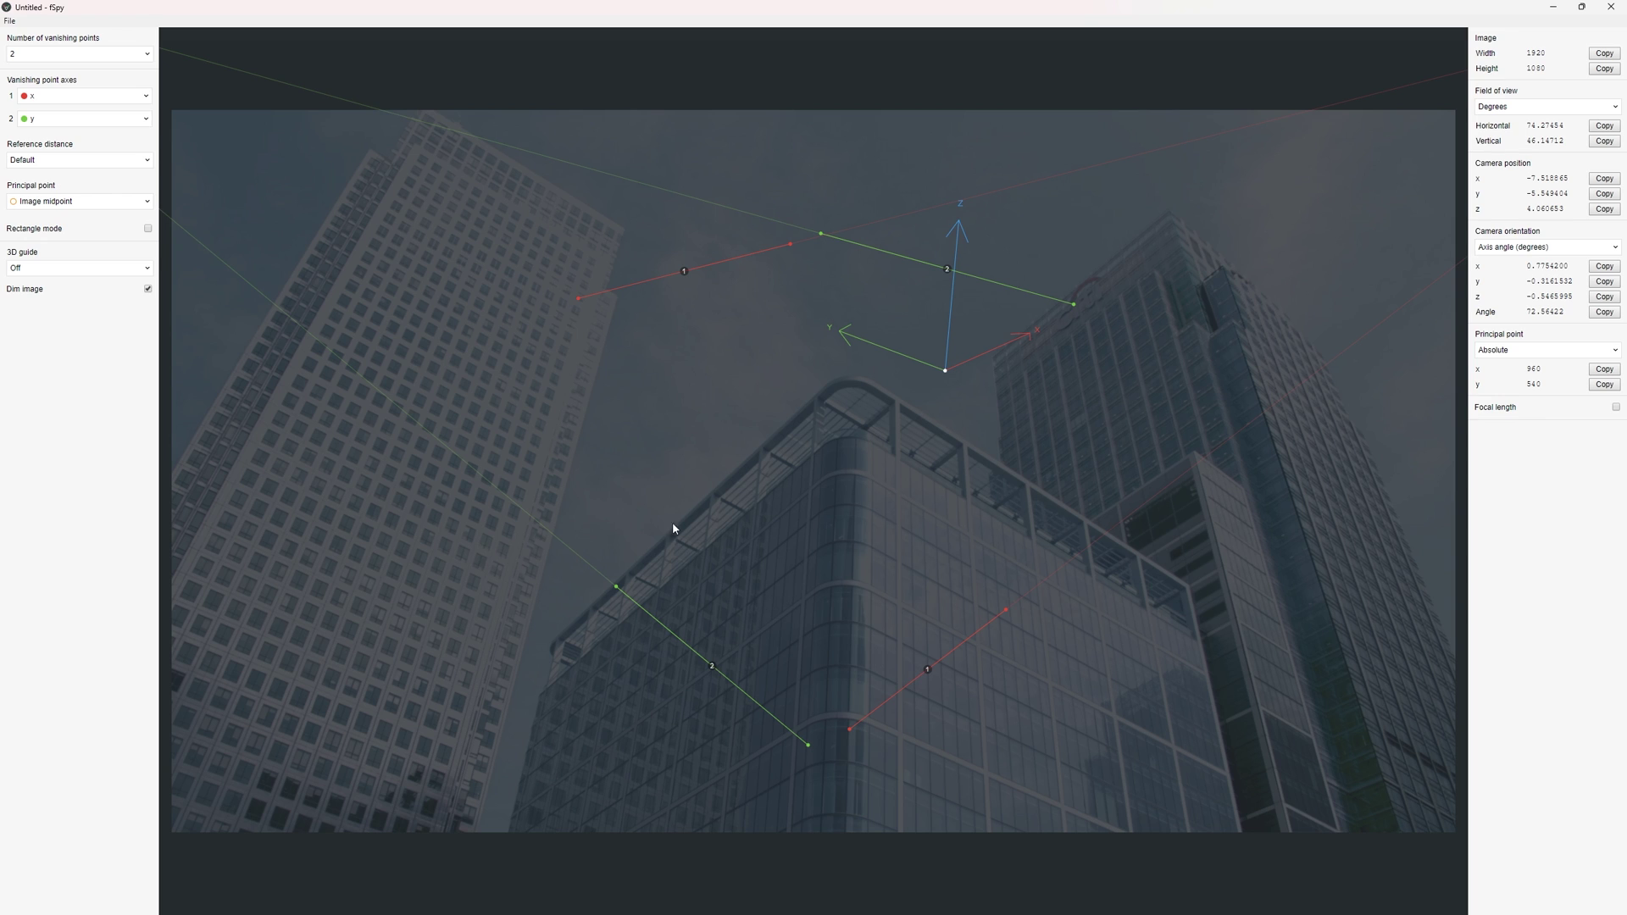
Set the first vanishing point axis to z and align its two lines with the outer vertical edges of the central building.
click(88, 97)
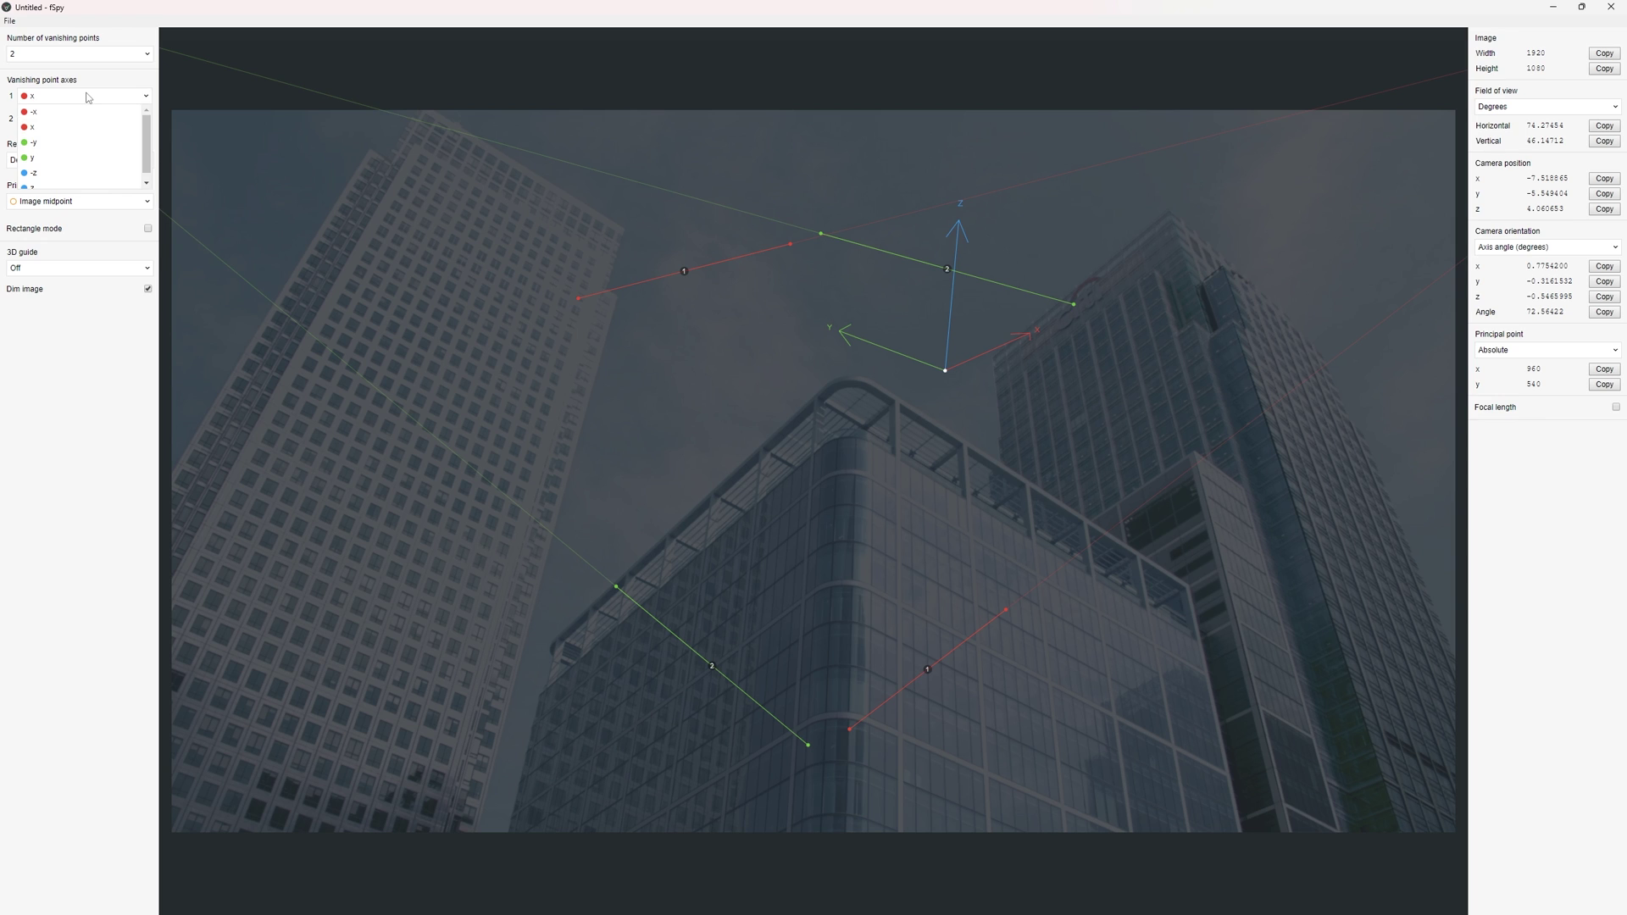
click(56, 182)
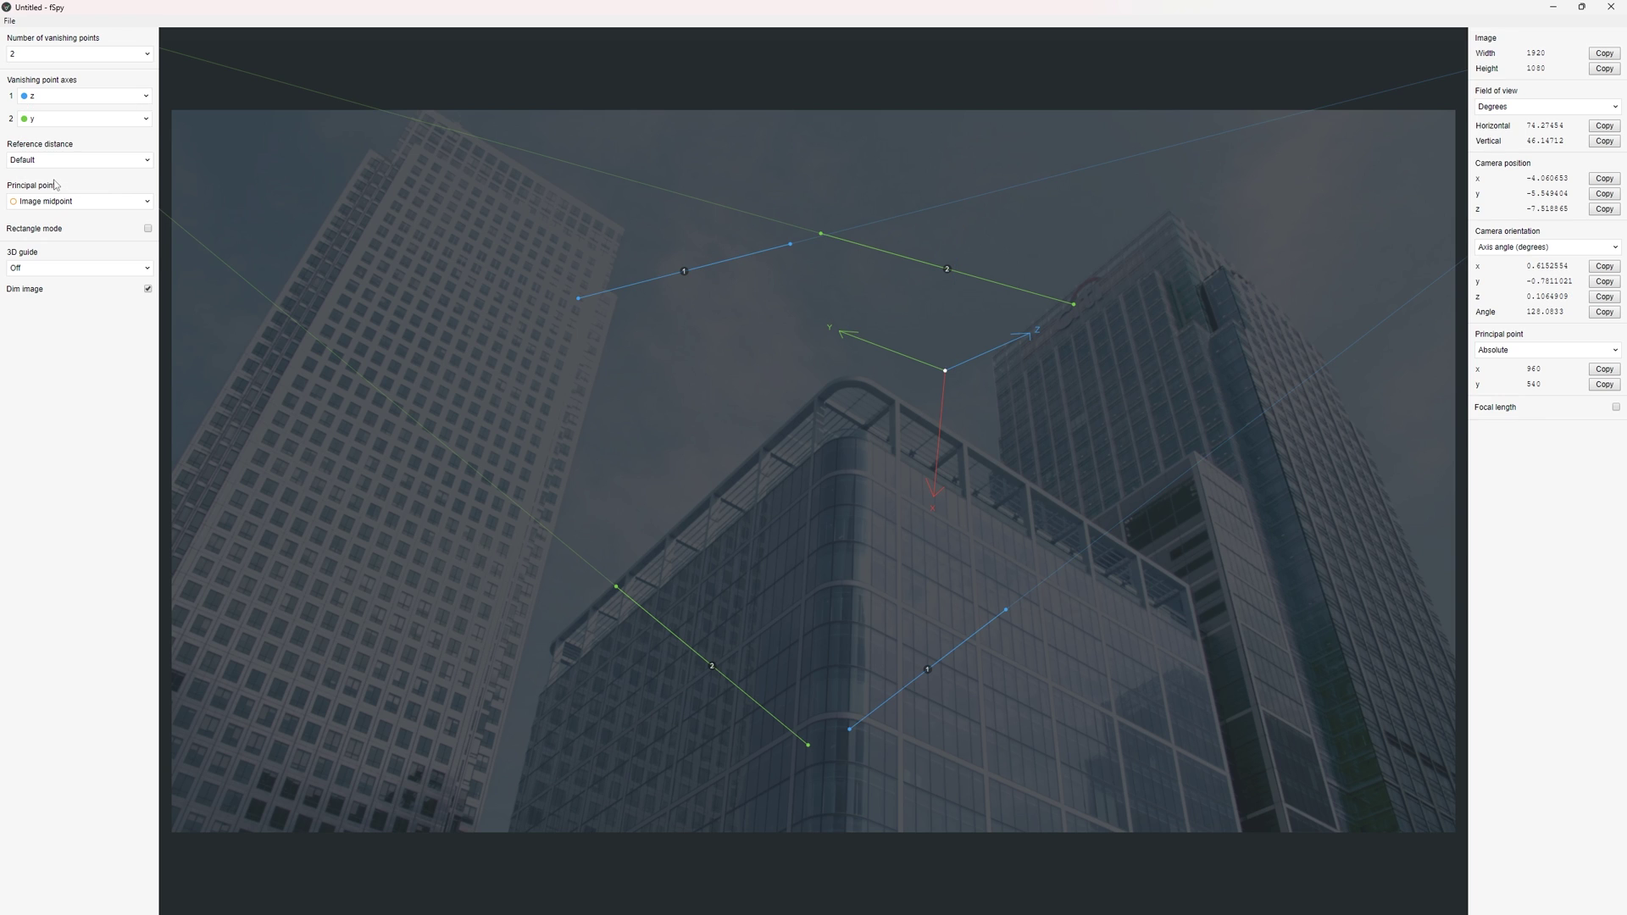
drag(849, 728, 507, 832)
drag(1007, 610, 539, 696)
drag(578, 298, 1238, 832)
drag(790, 244, 1190, 586)
Align the two y-axis lines with the central building's upper facade edge and the top edge of the tower behind it.
drag(808, 745, 1171, 629)
drag(617, 588, 881, 452)
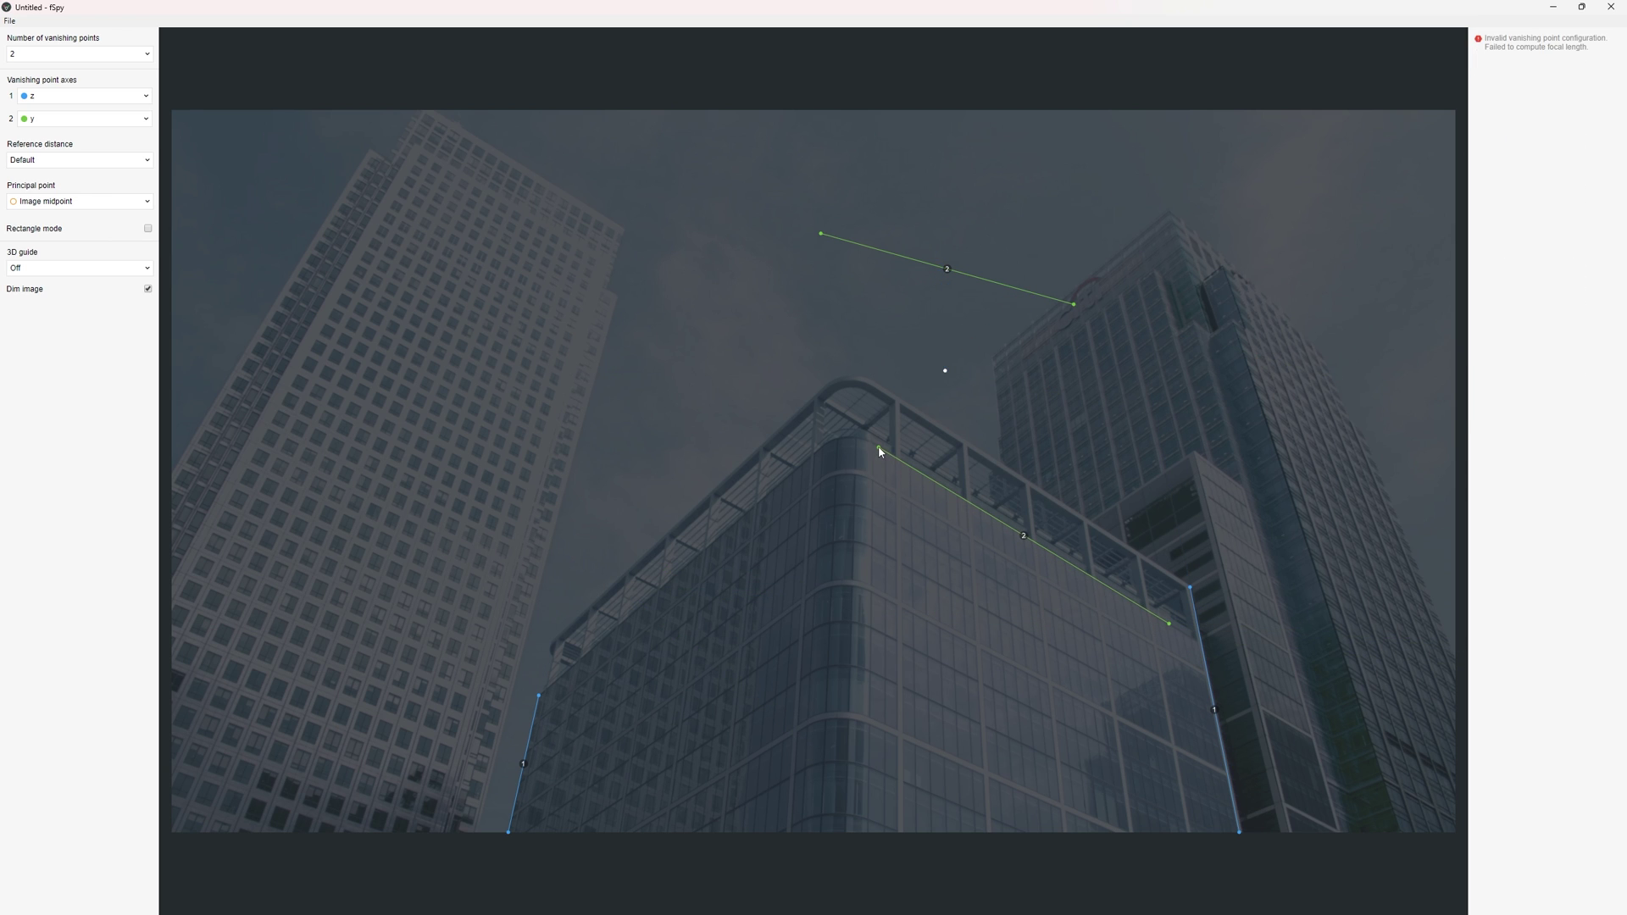
drag(1073, 303, 1280, 305)
drag(821, 233, 1180, 217)
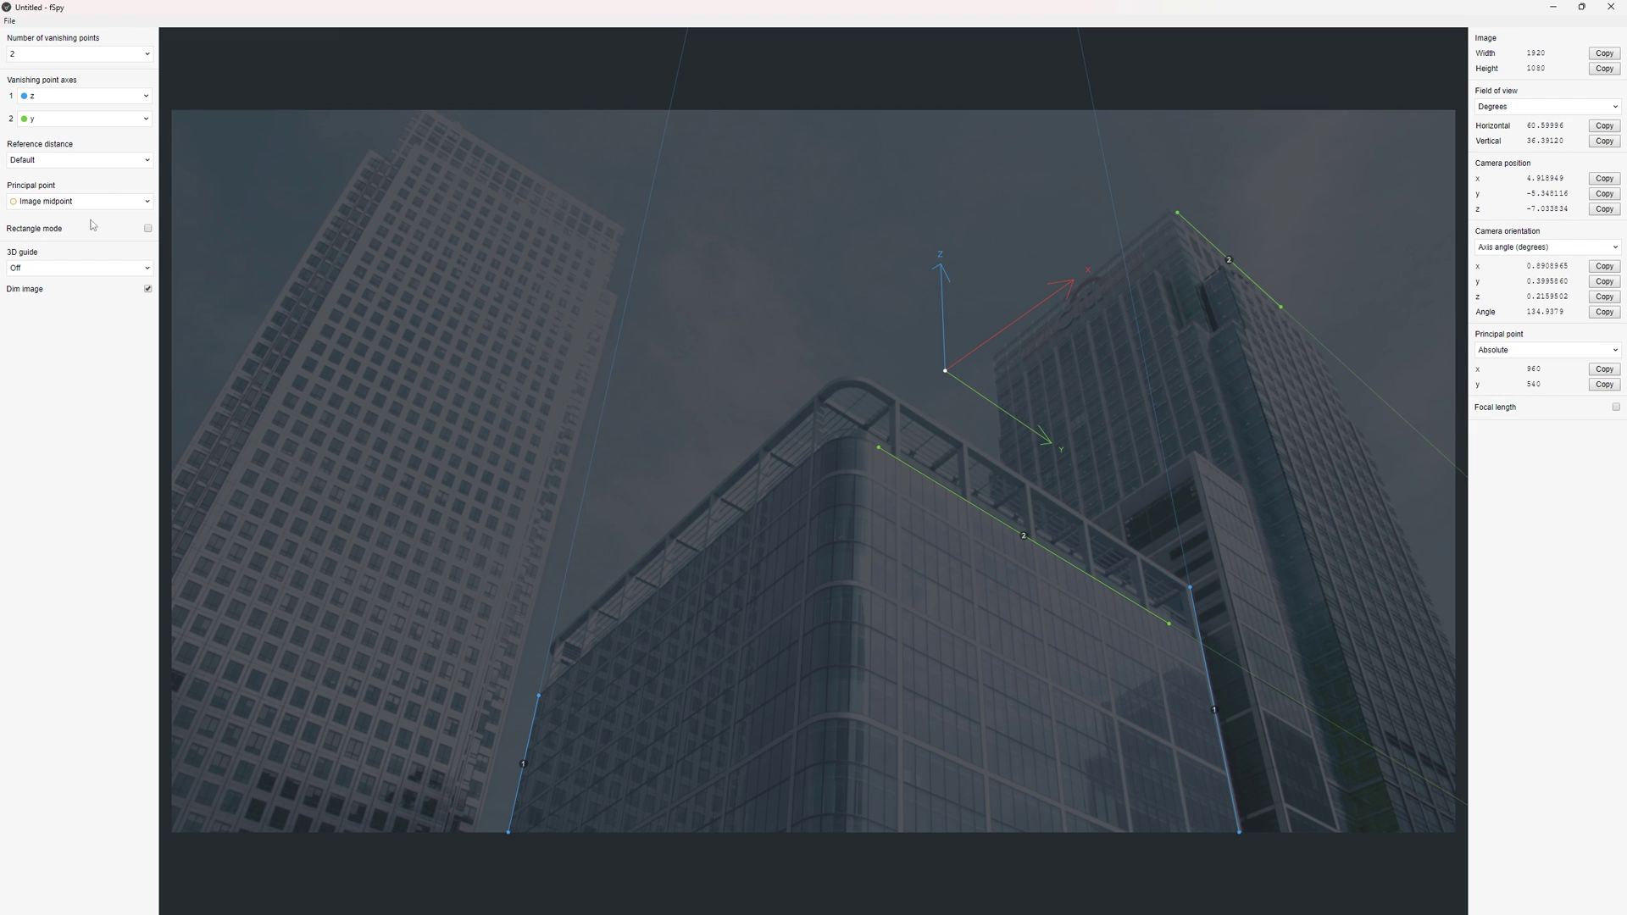
Set the 3D guide to Box and move the origin onto the lower part of the central building's rounded corner.
click(58, 269)
click(52, 300)
drag(943, 370, 860, 738)
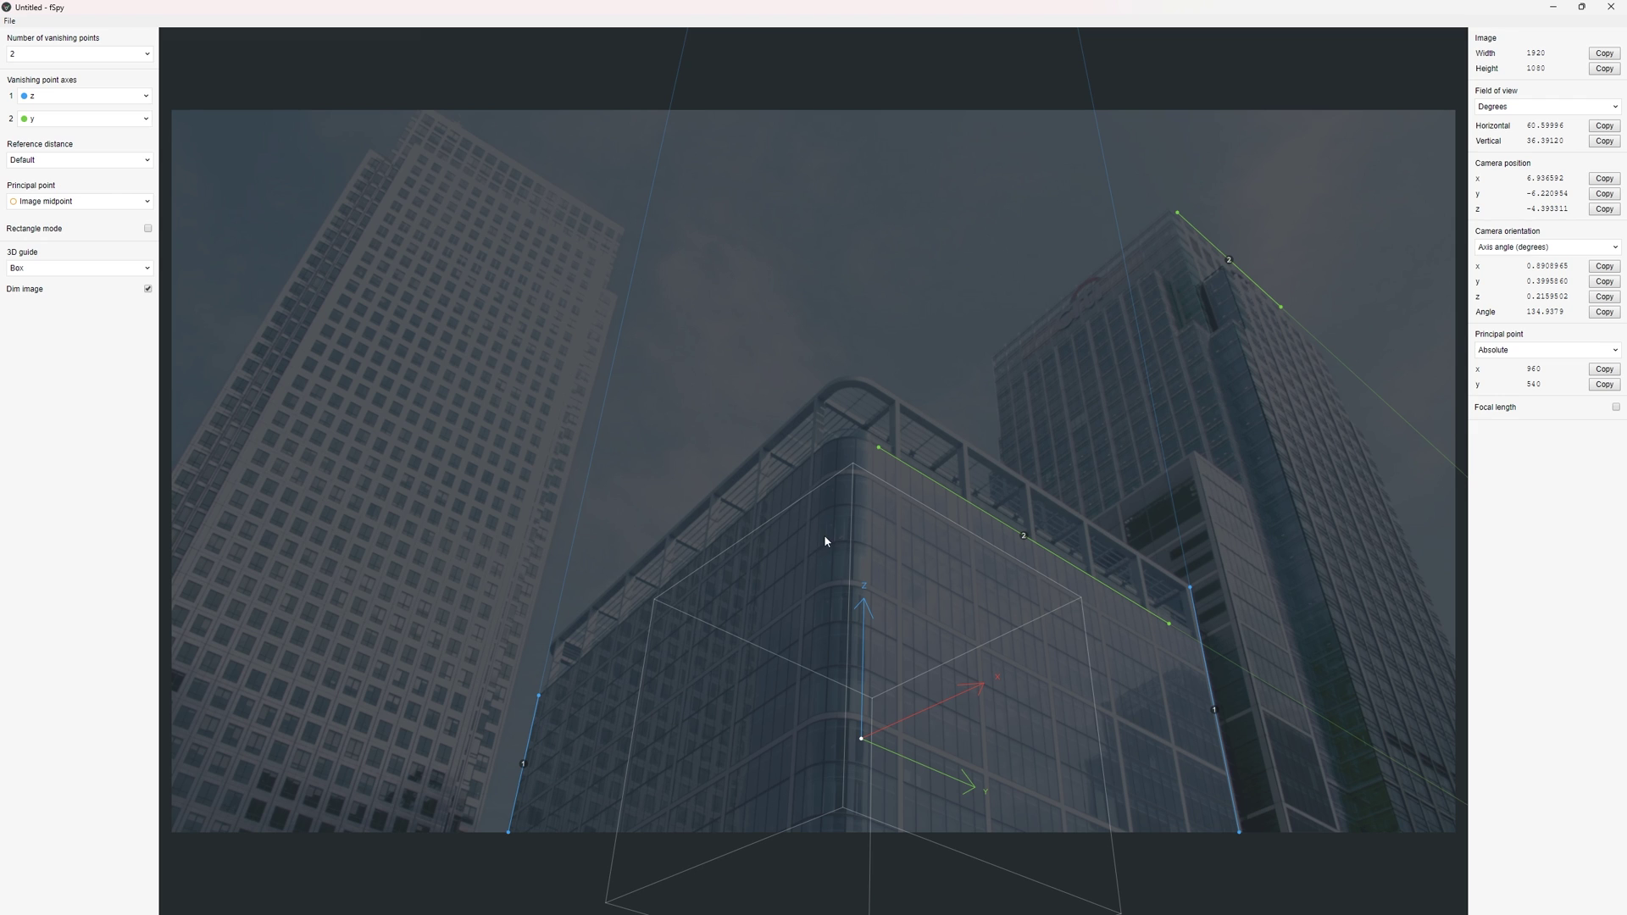
Fine-tune the y-axis line's upper end on the rear tower and the origin so the guide box fits the central building.
drag(1177, 212, 1177, 227)
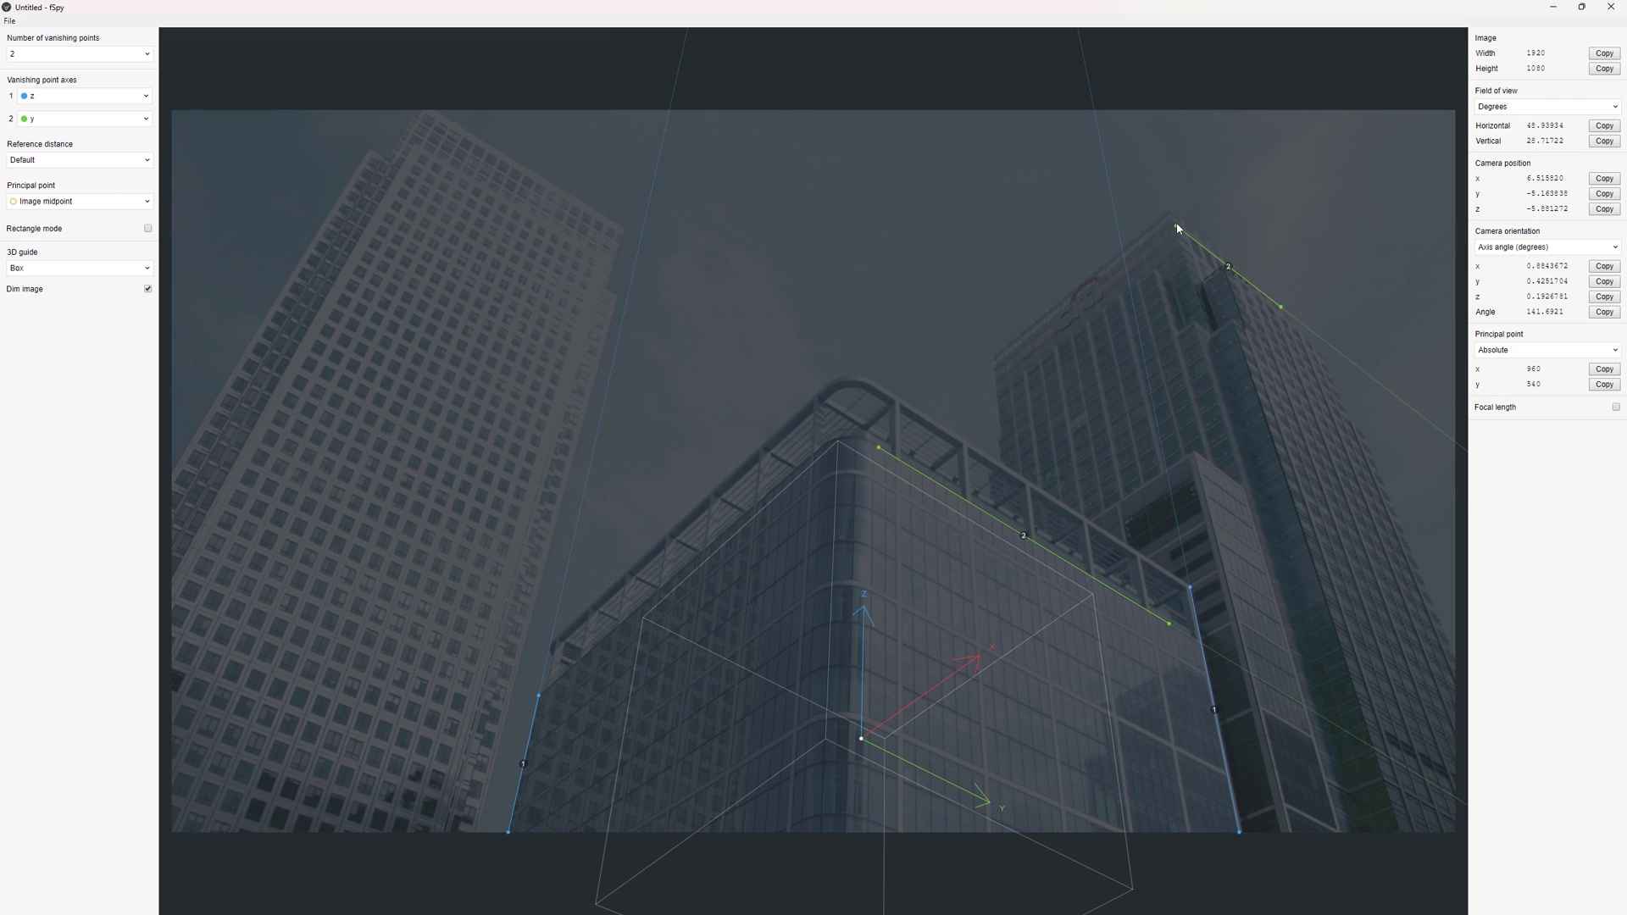
drag(862, 739, 864, 754)
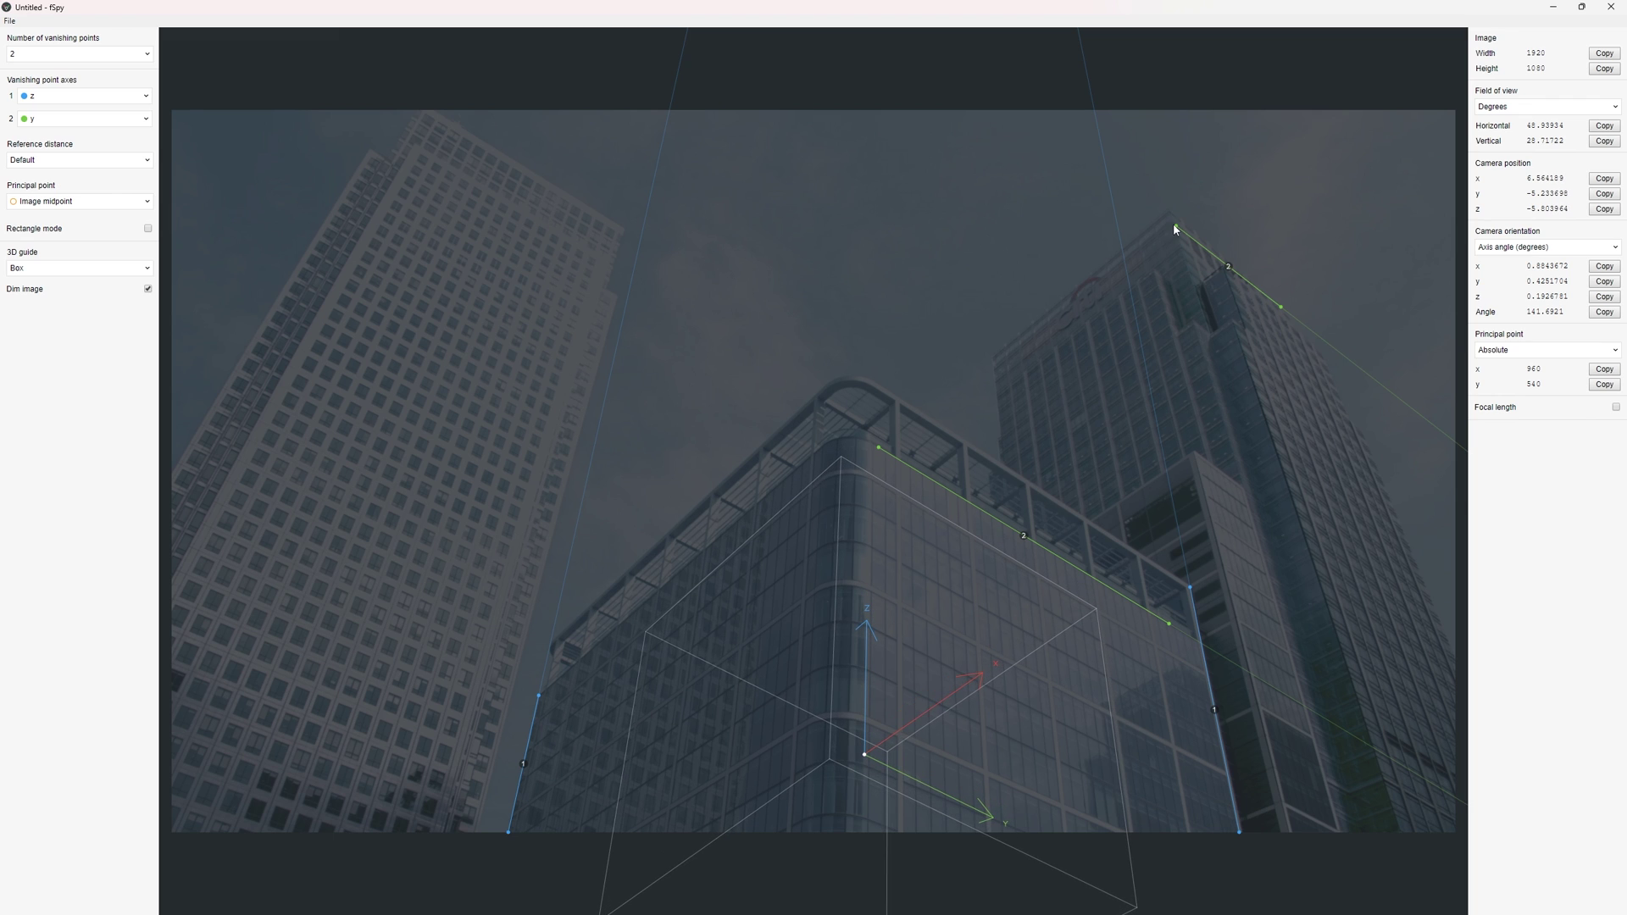
drag(1172, 226, 1176, 223)
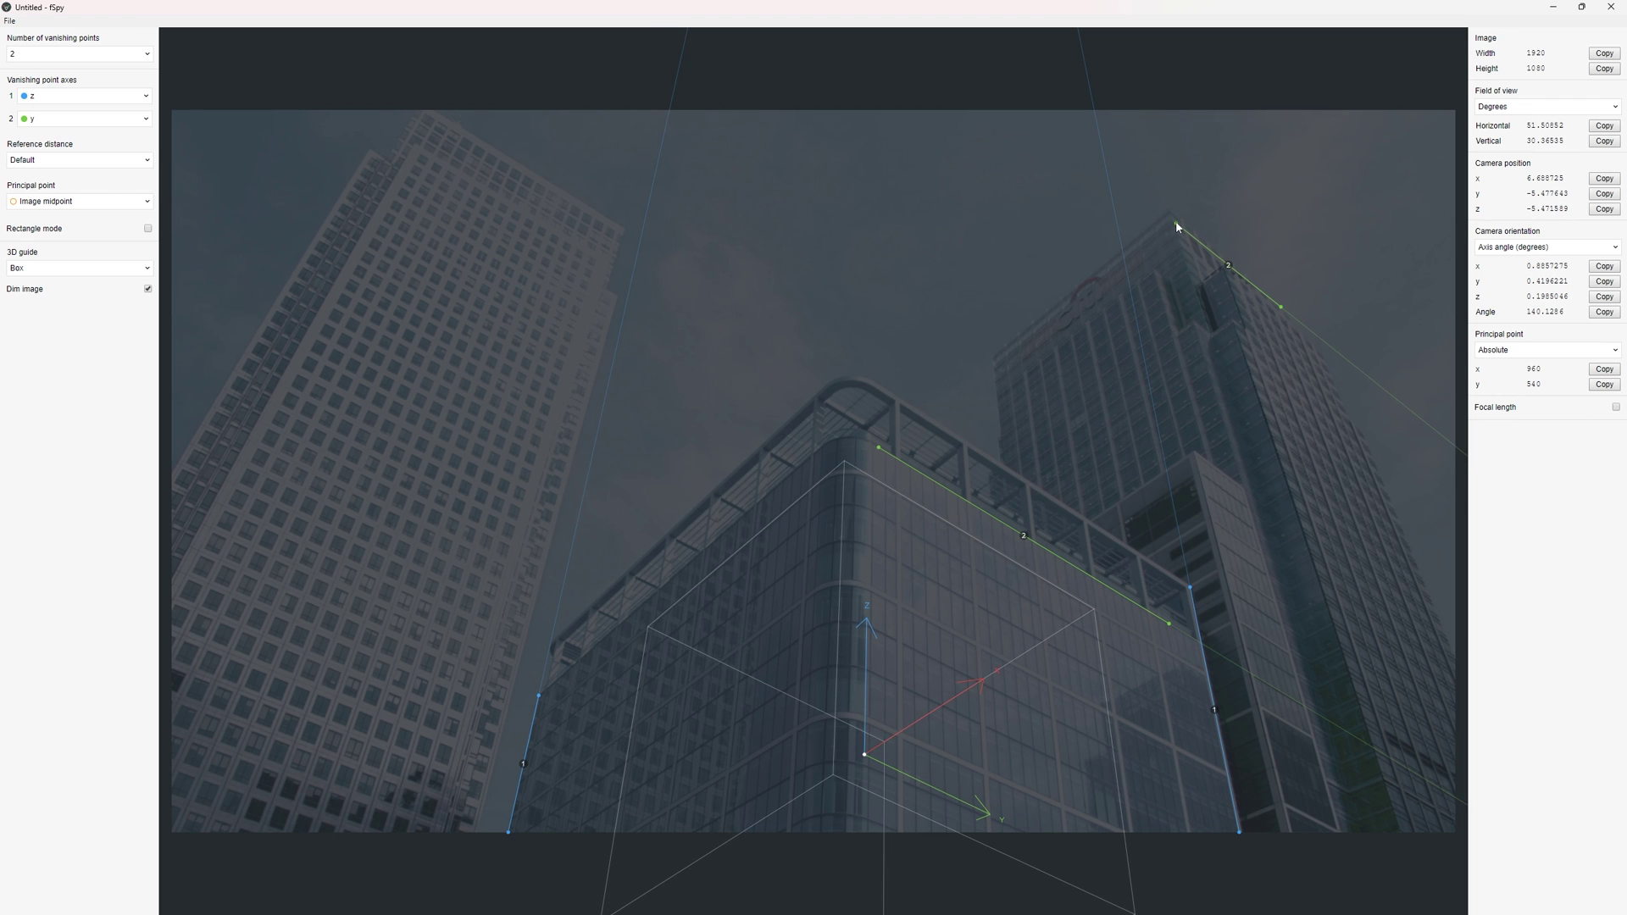
drag(865, 752, 866, 757)
Save the fSpy project.
click(9, 21)
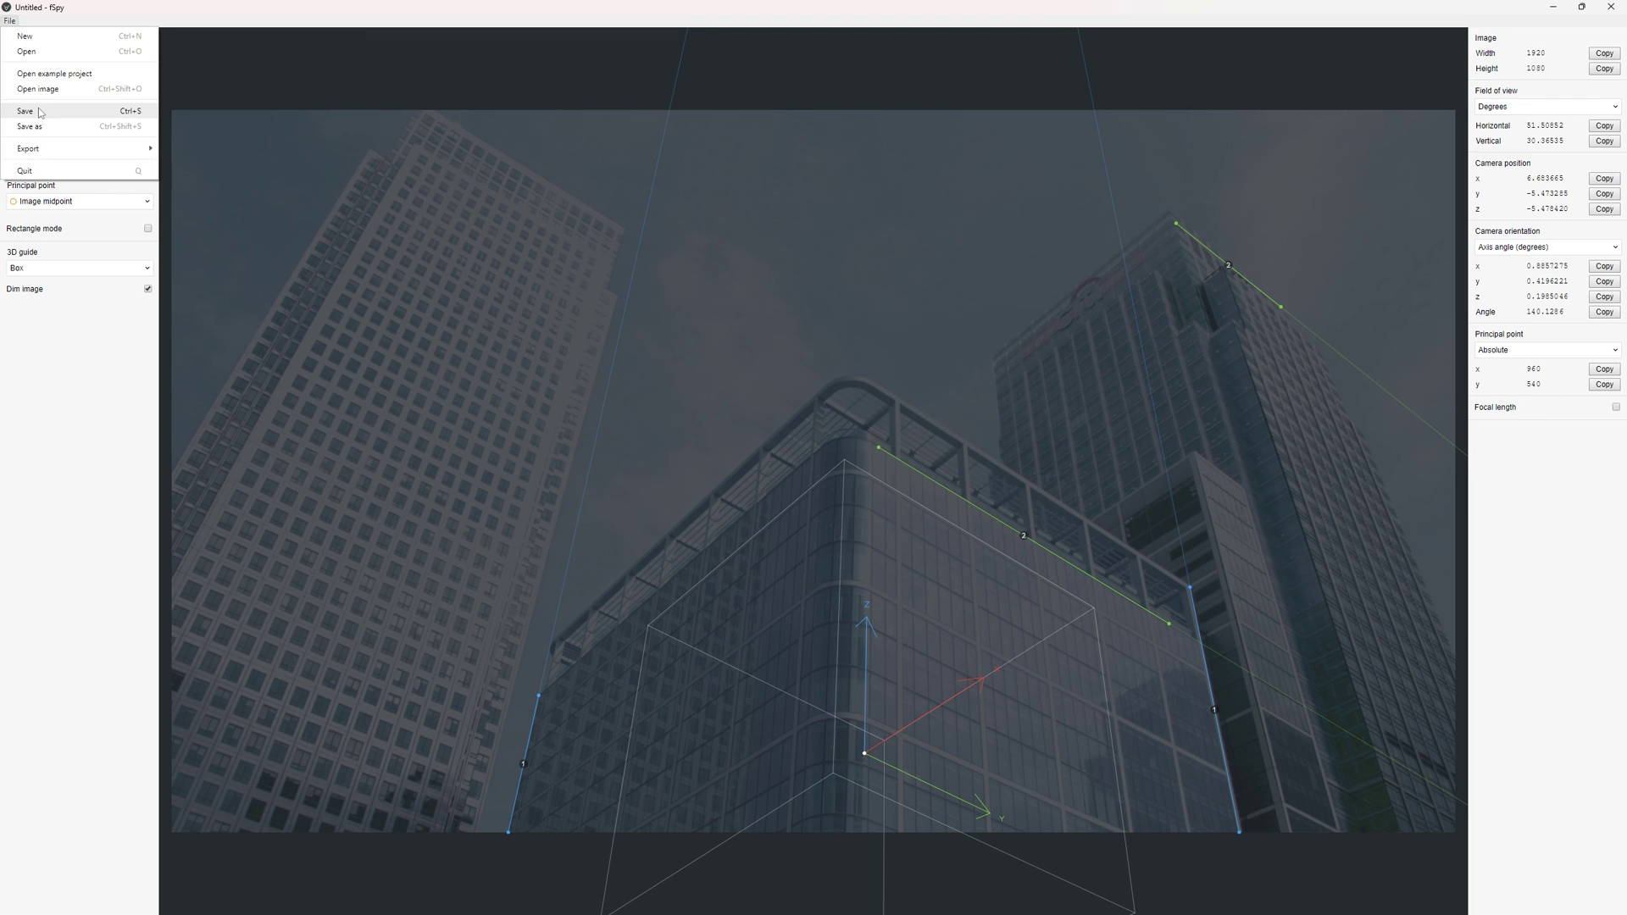
click(25, 113)
key(Escape)
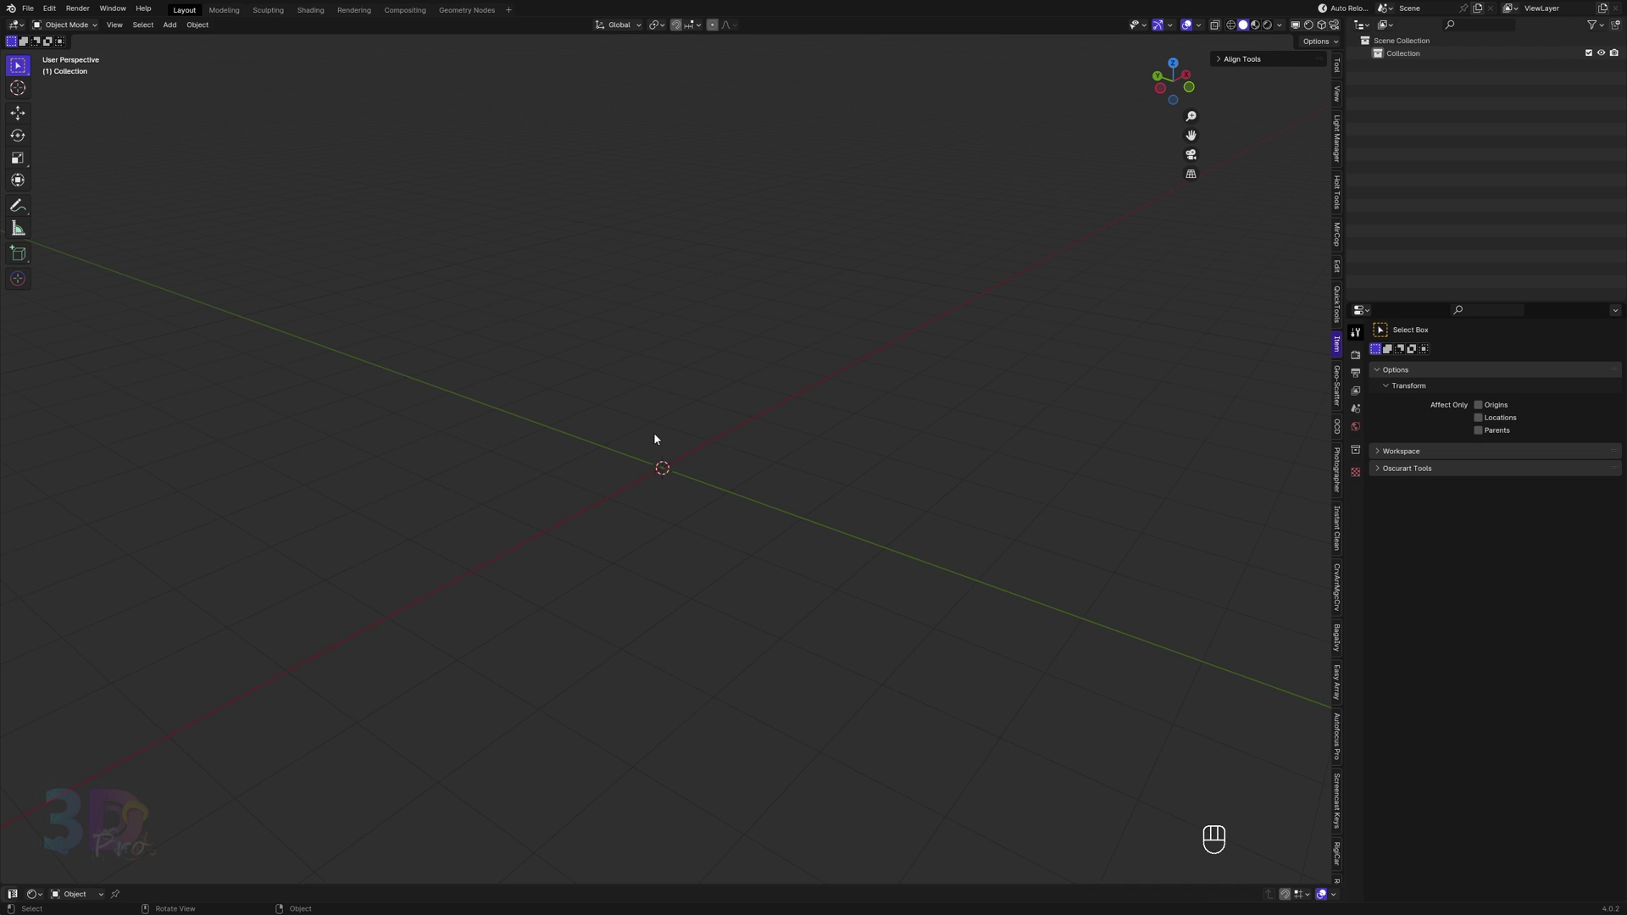
Switch to Blender and check the fSpy import option and the Add-ons preferences.
click(28, 9)
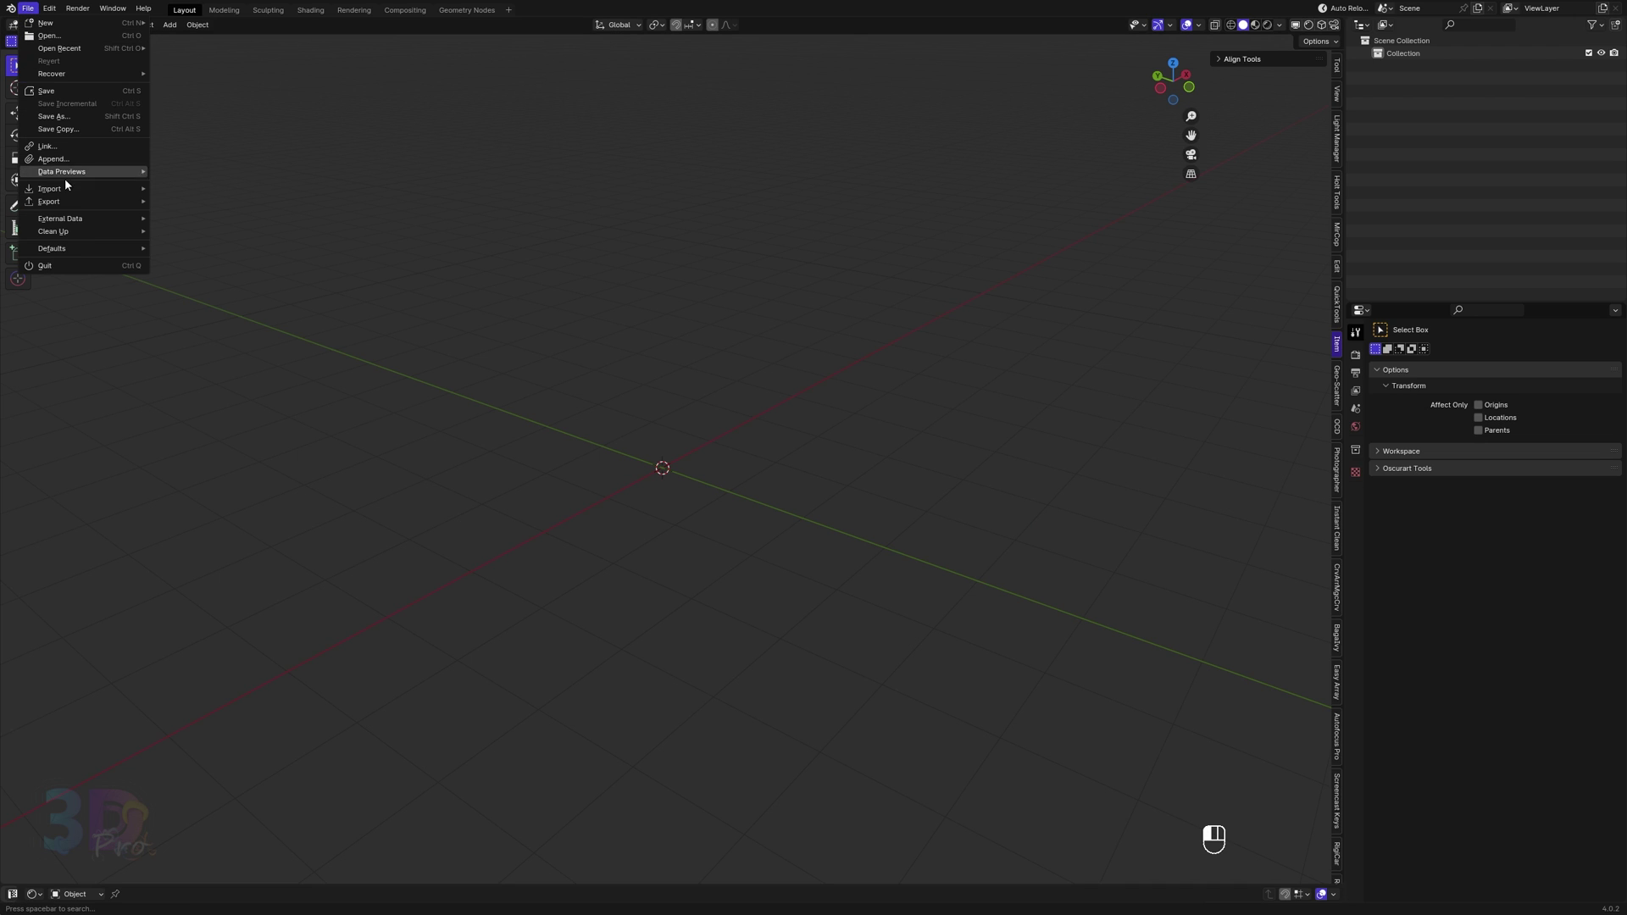
mouse_move(67, 186)
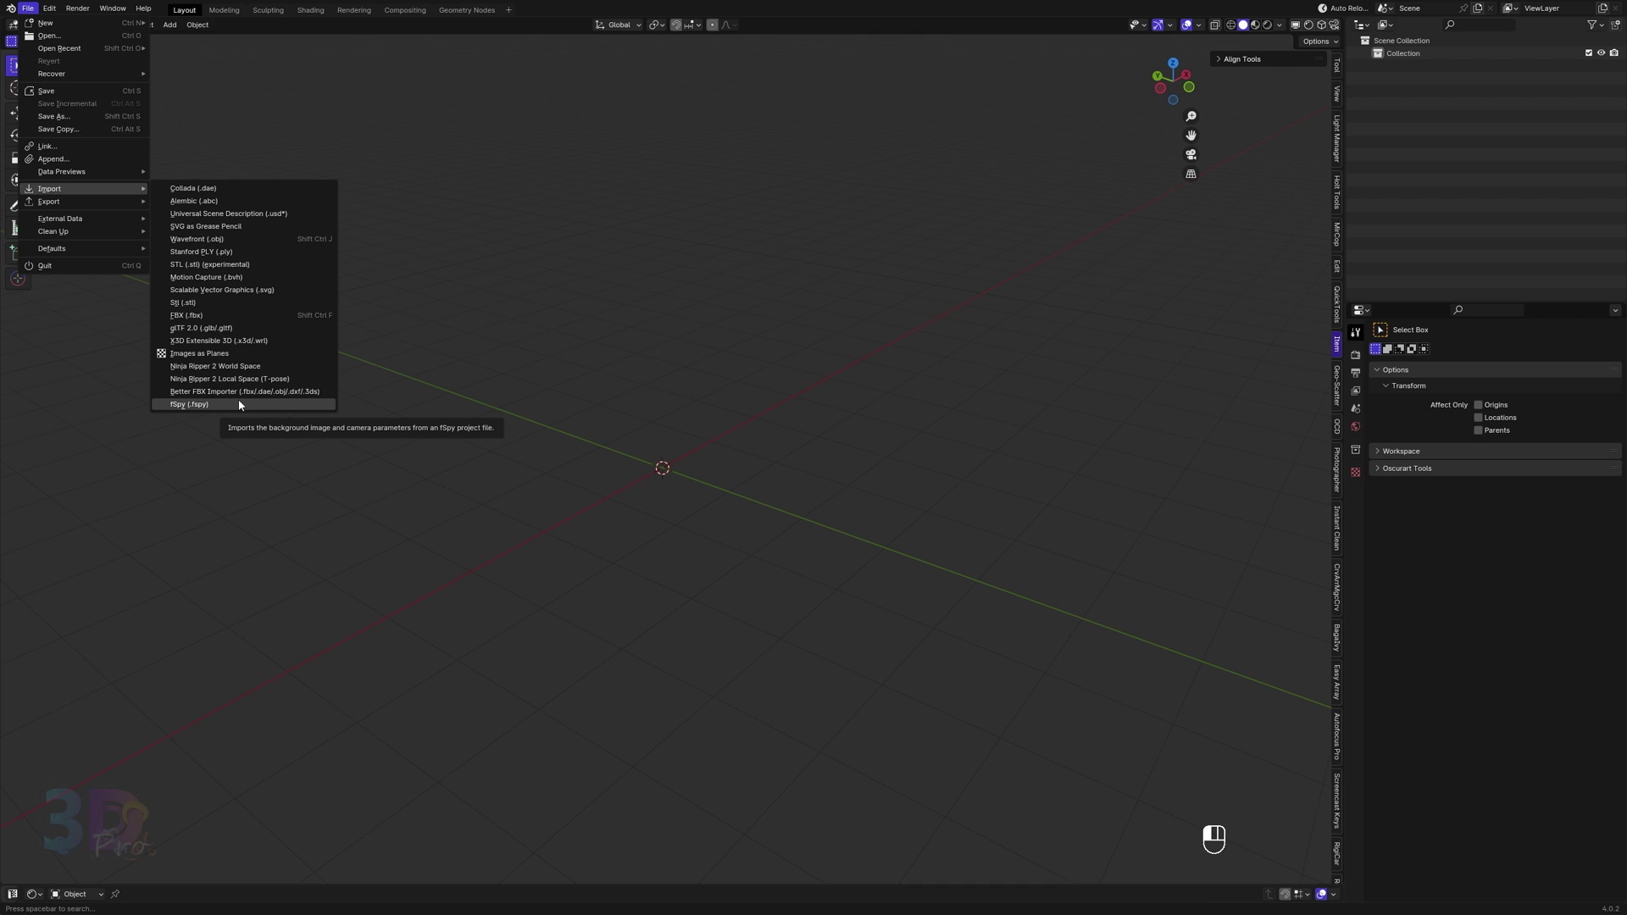
mouse_move(49, 9)
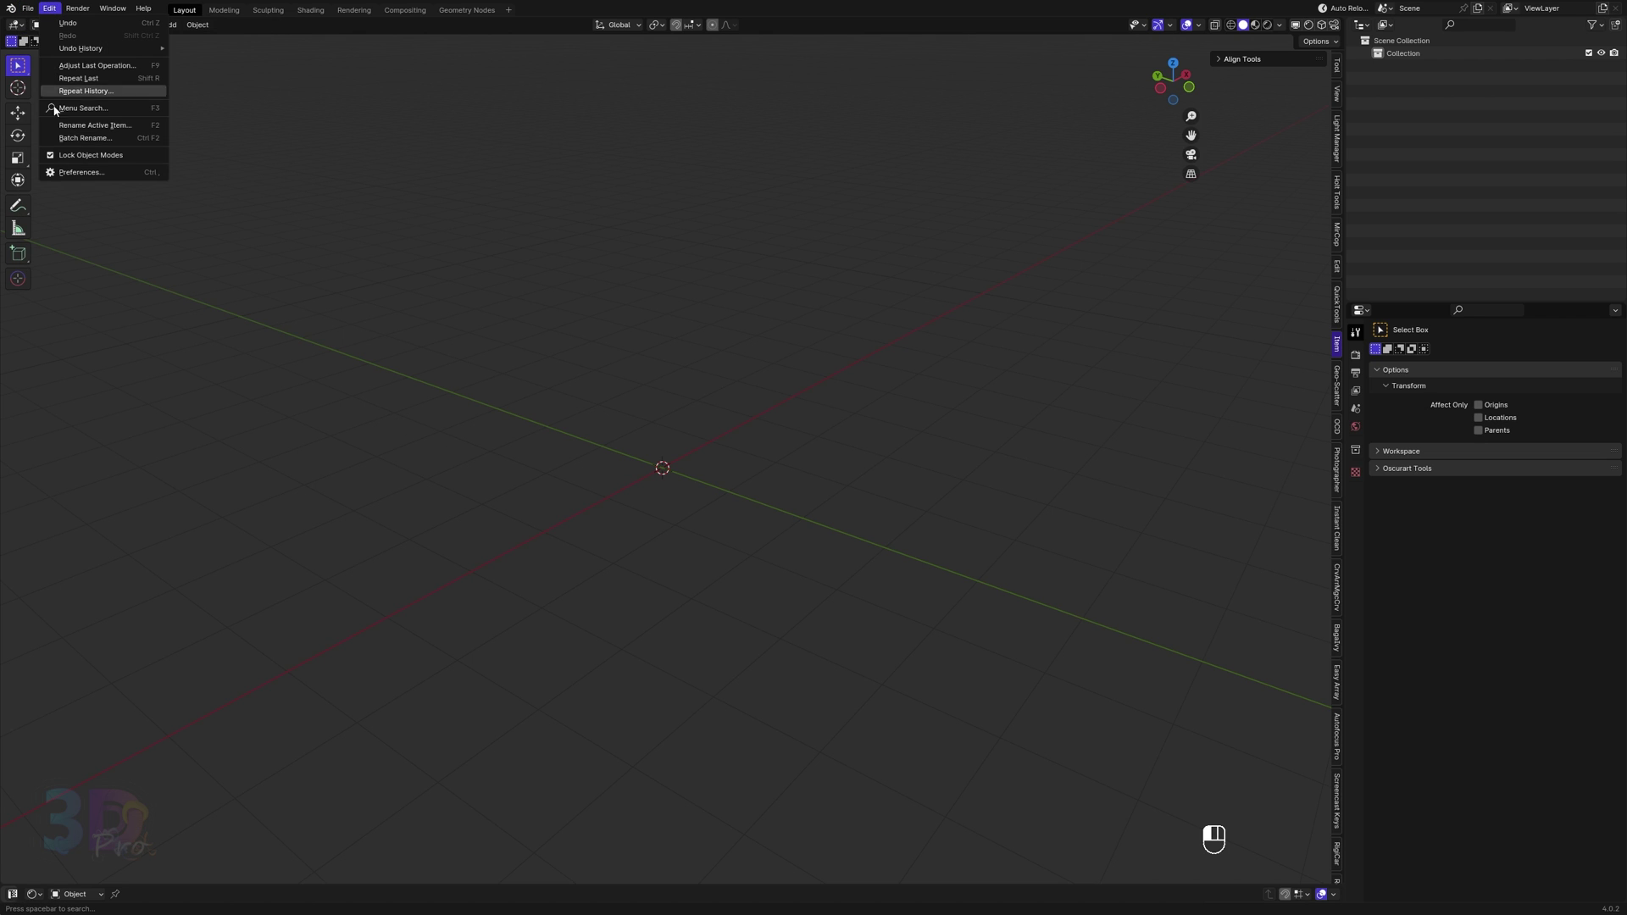
click(74, 173)
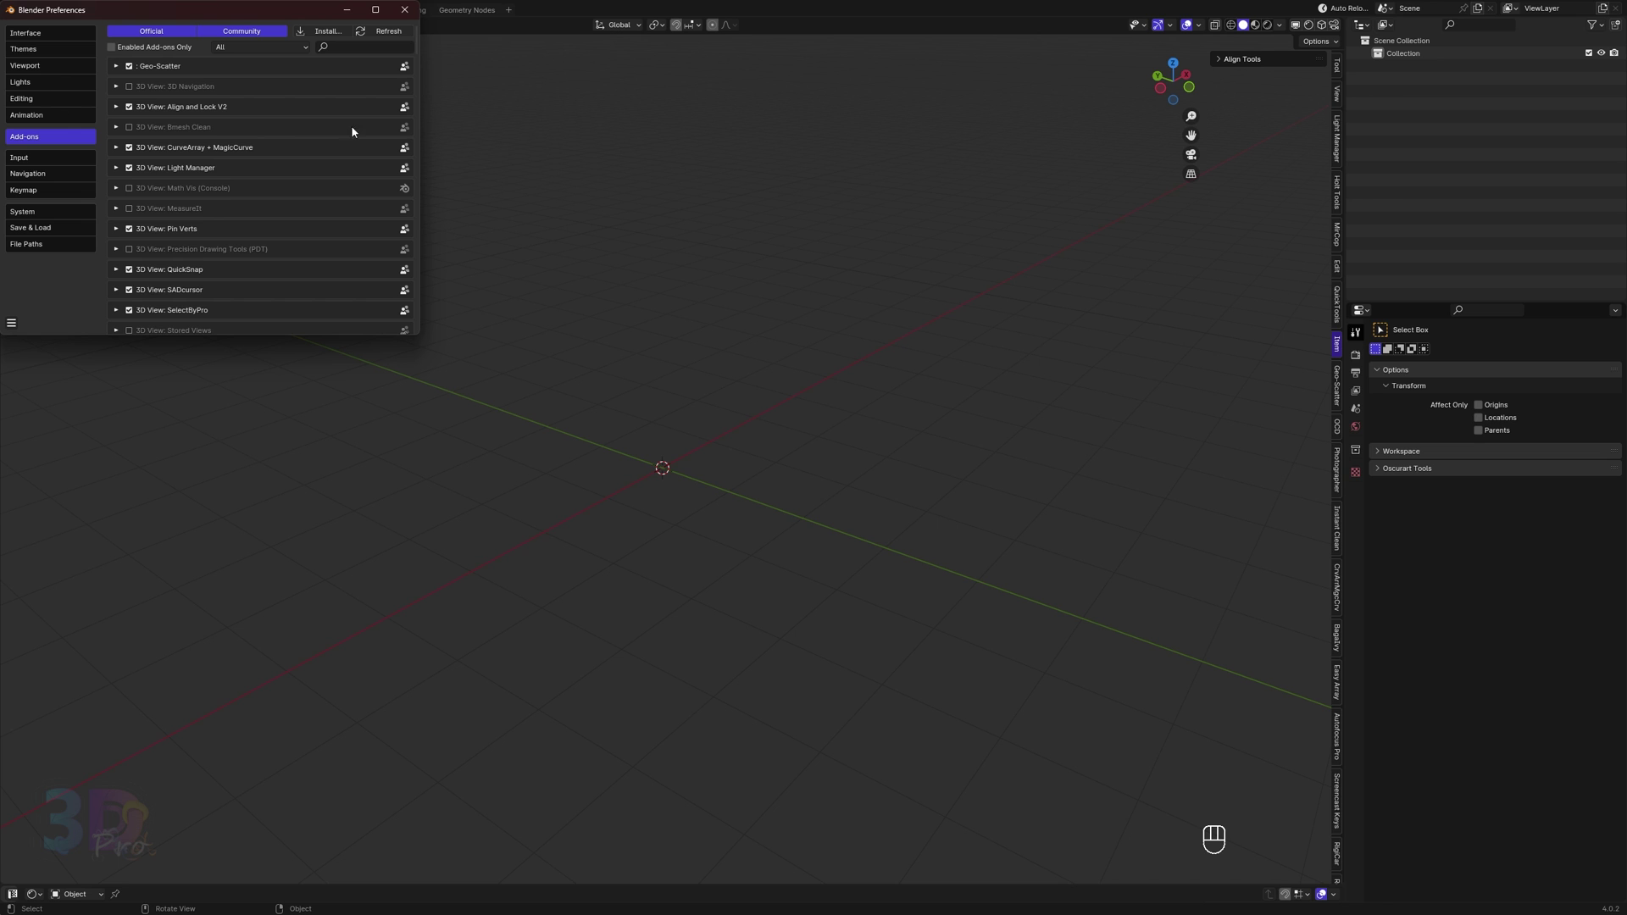
click(404, 10)
Import the fSpy project shoesvfs.fspy from the Pictures folder as a matched camera with background image.
click(33, 10)
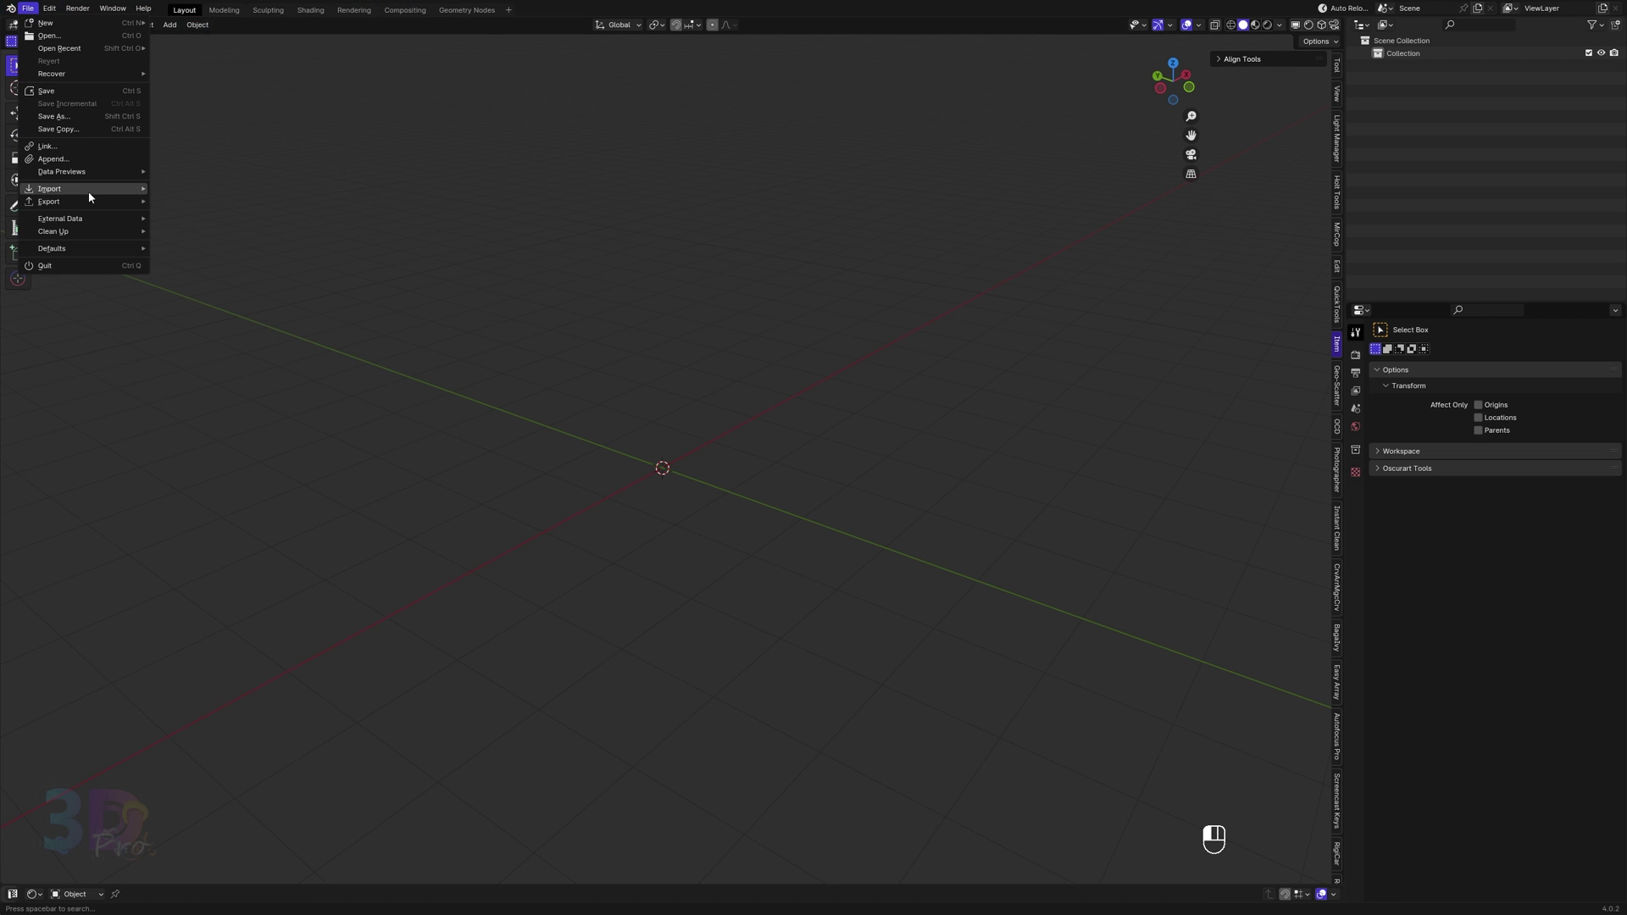
mouse_move(85, 189)
click(206, 405)
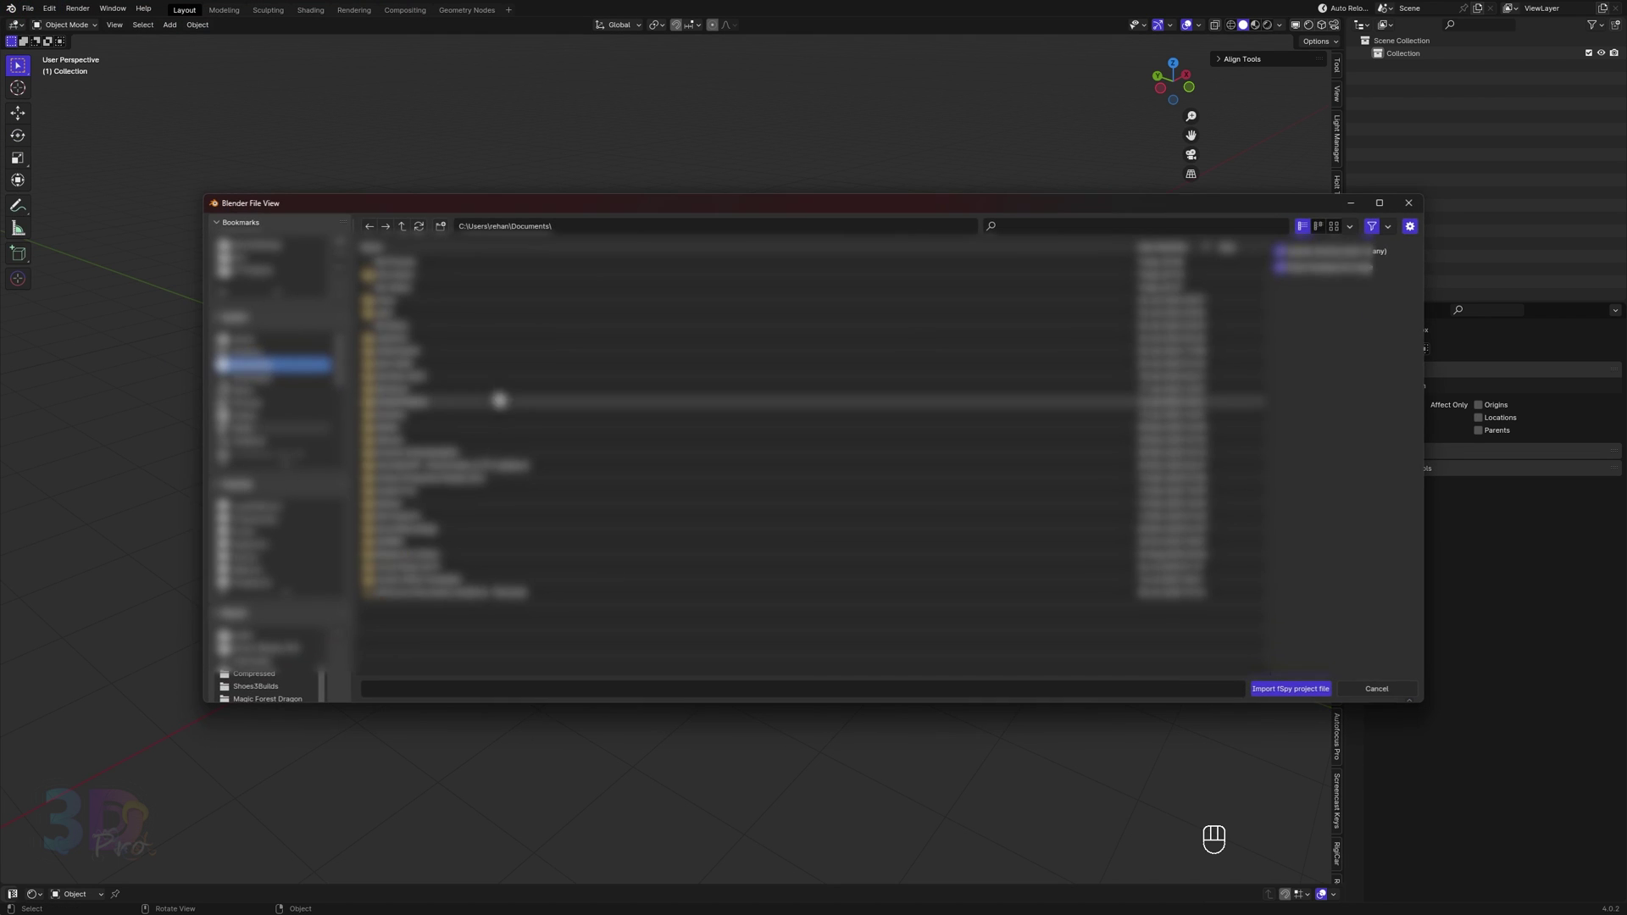
click(271, 405)
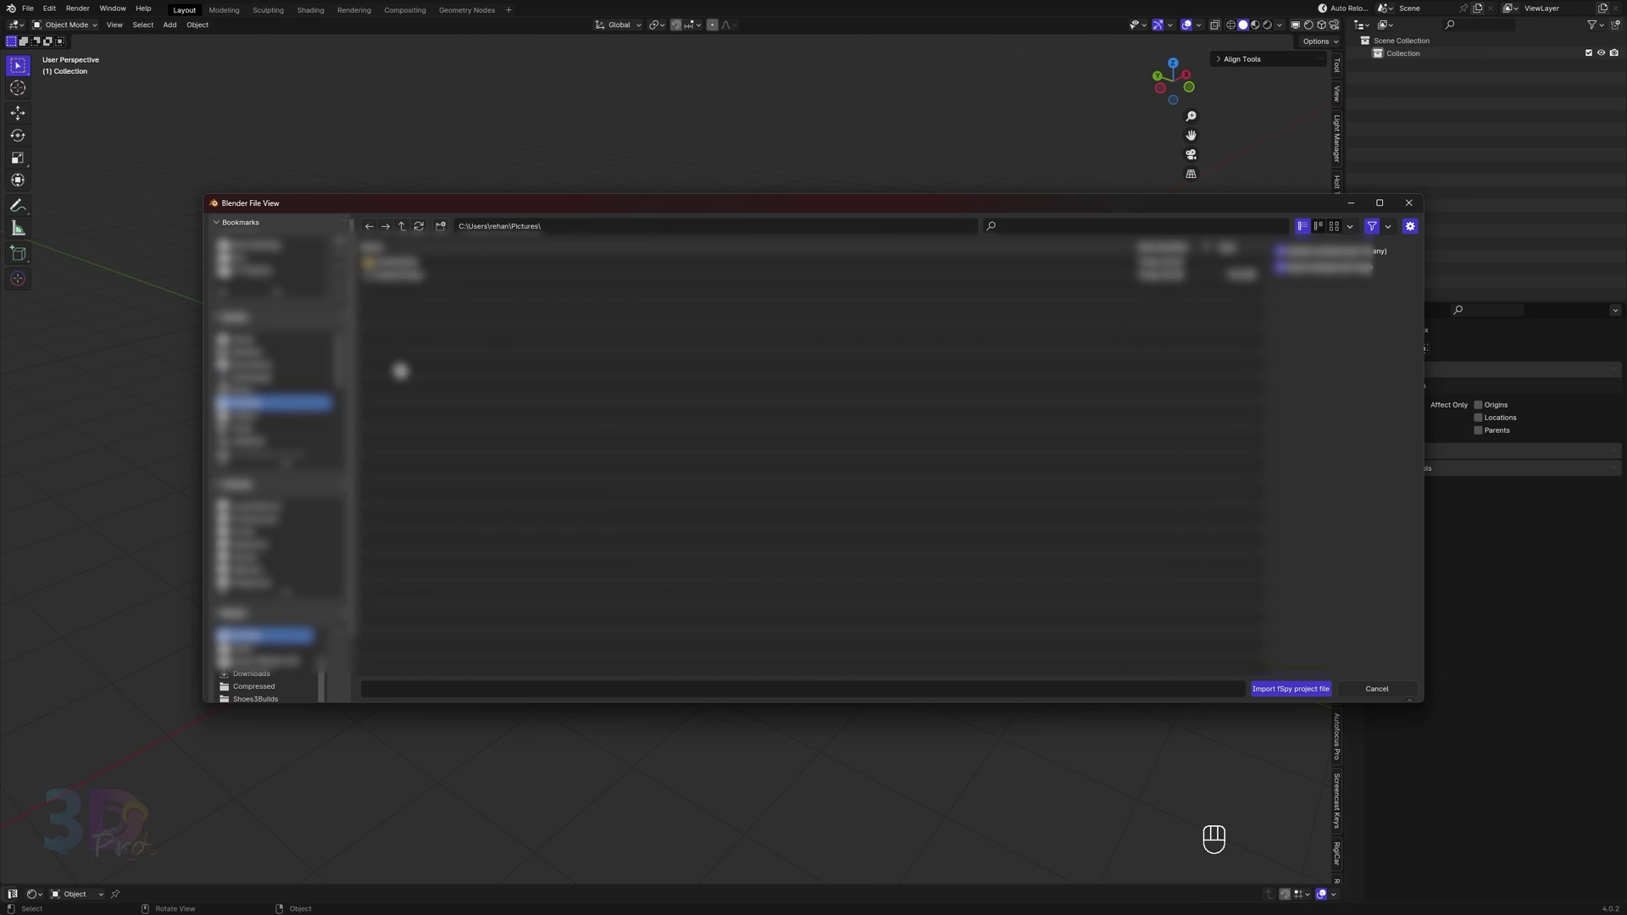
double_click(399, 274)
scroll(739, 436, up, 2)
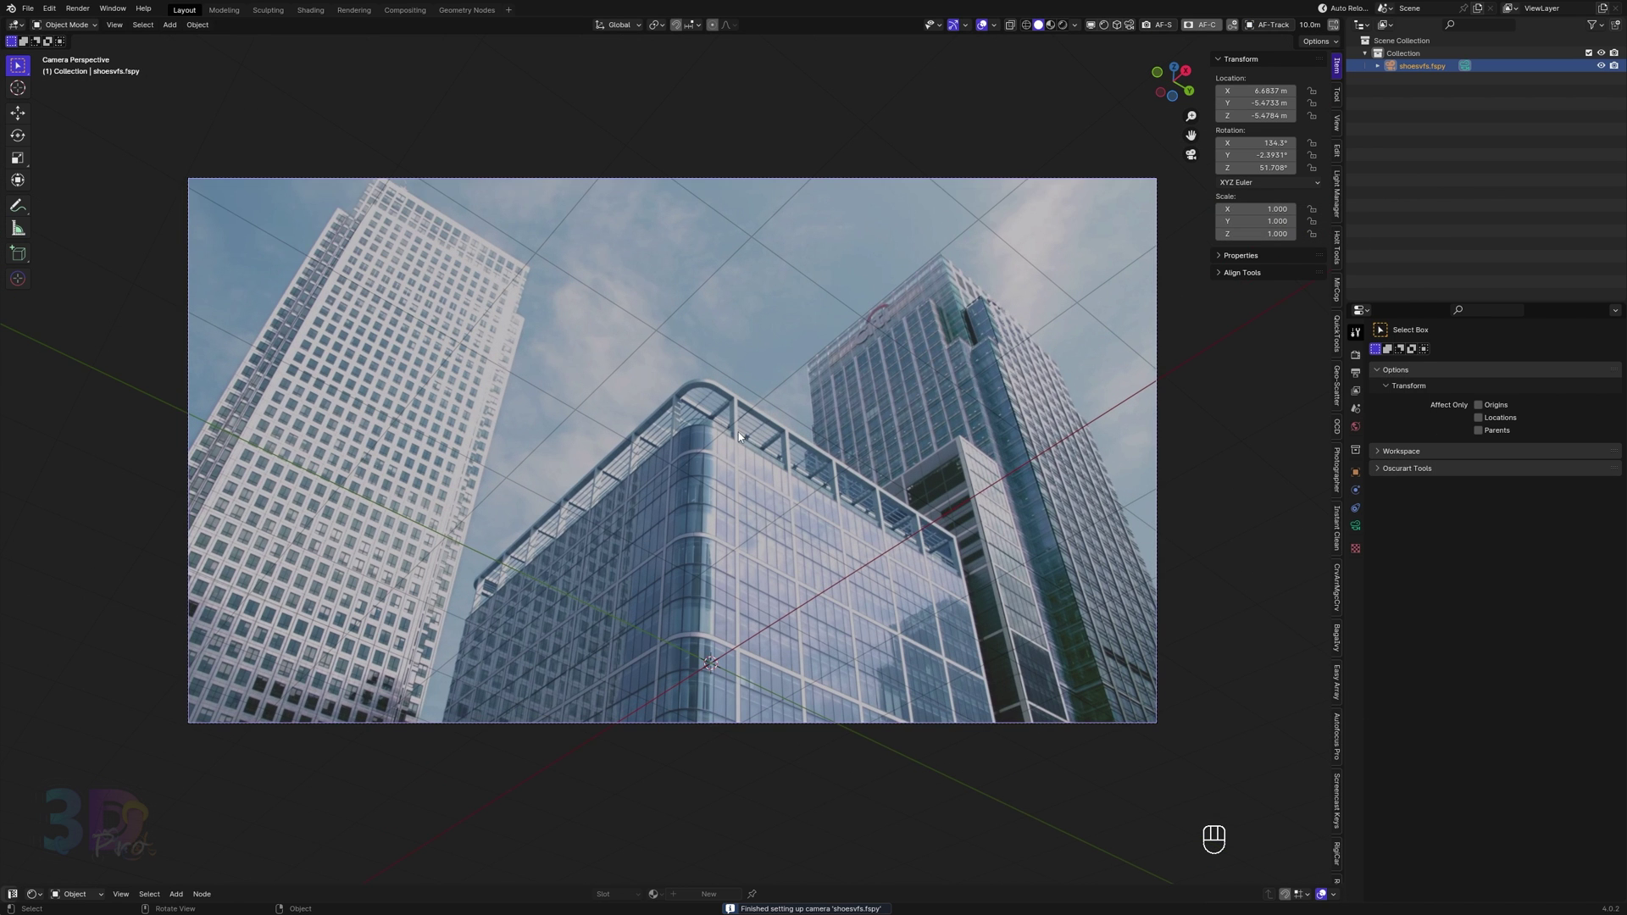
Add a cube mesh at the scene origin and scale it up to about 1.41 to fit the central building.
shift+middle_drag(801, 406, 795, 367)
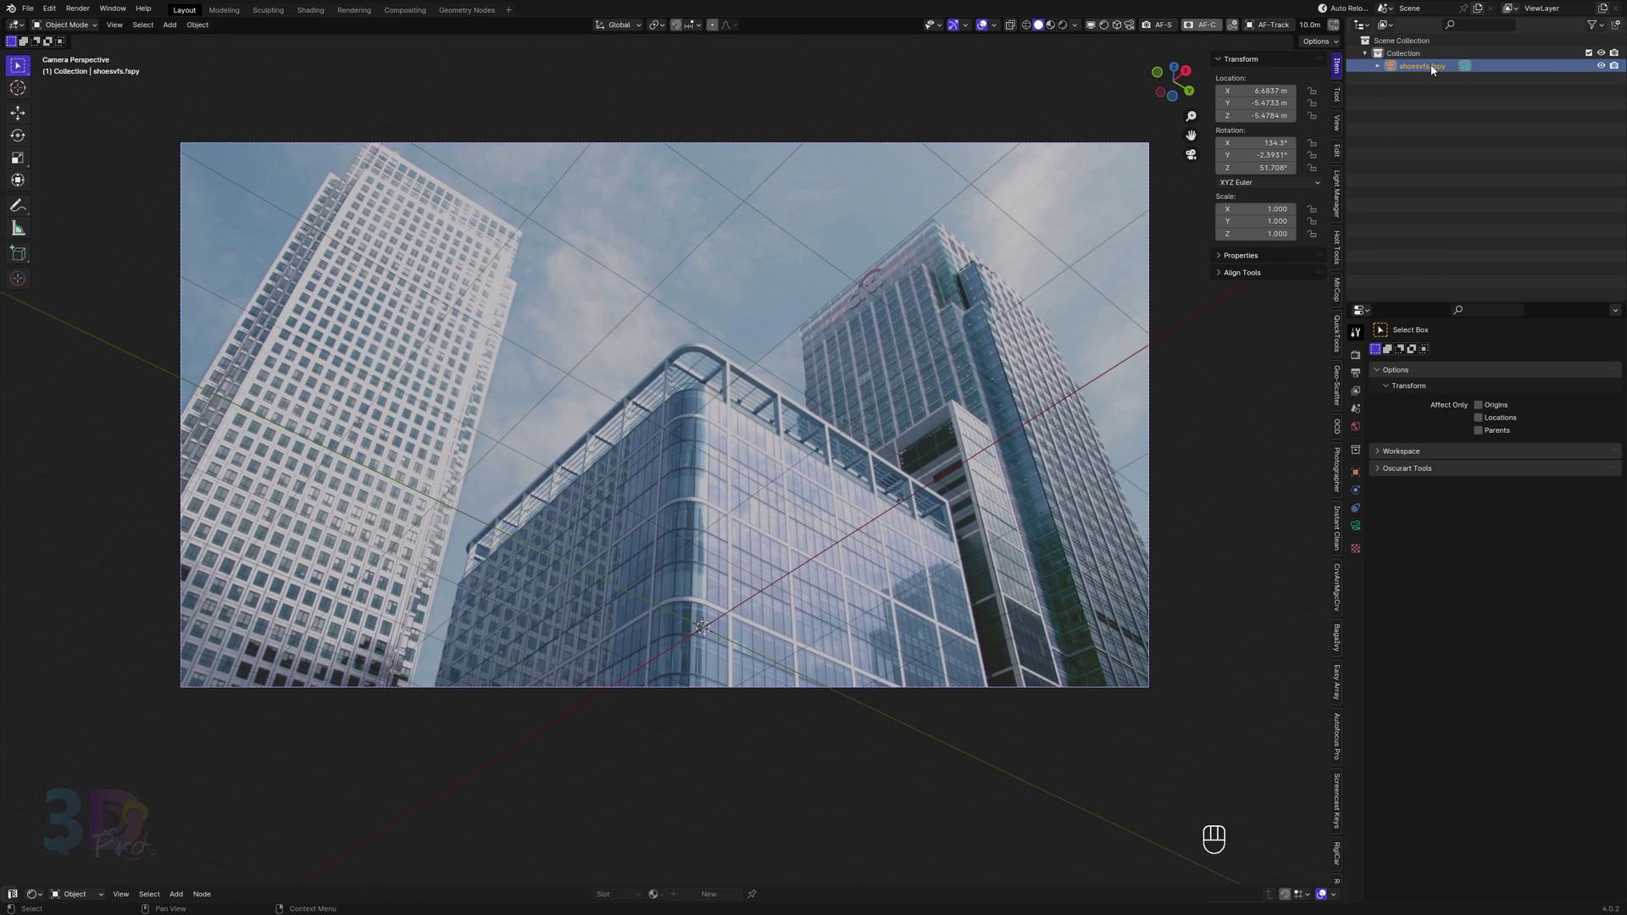
key(shift+a)
mouse_move(670, 399)
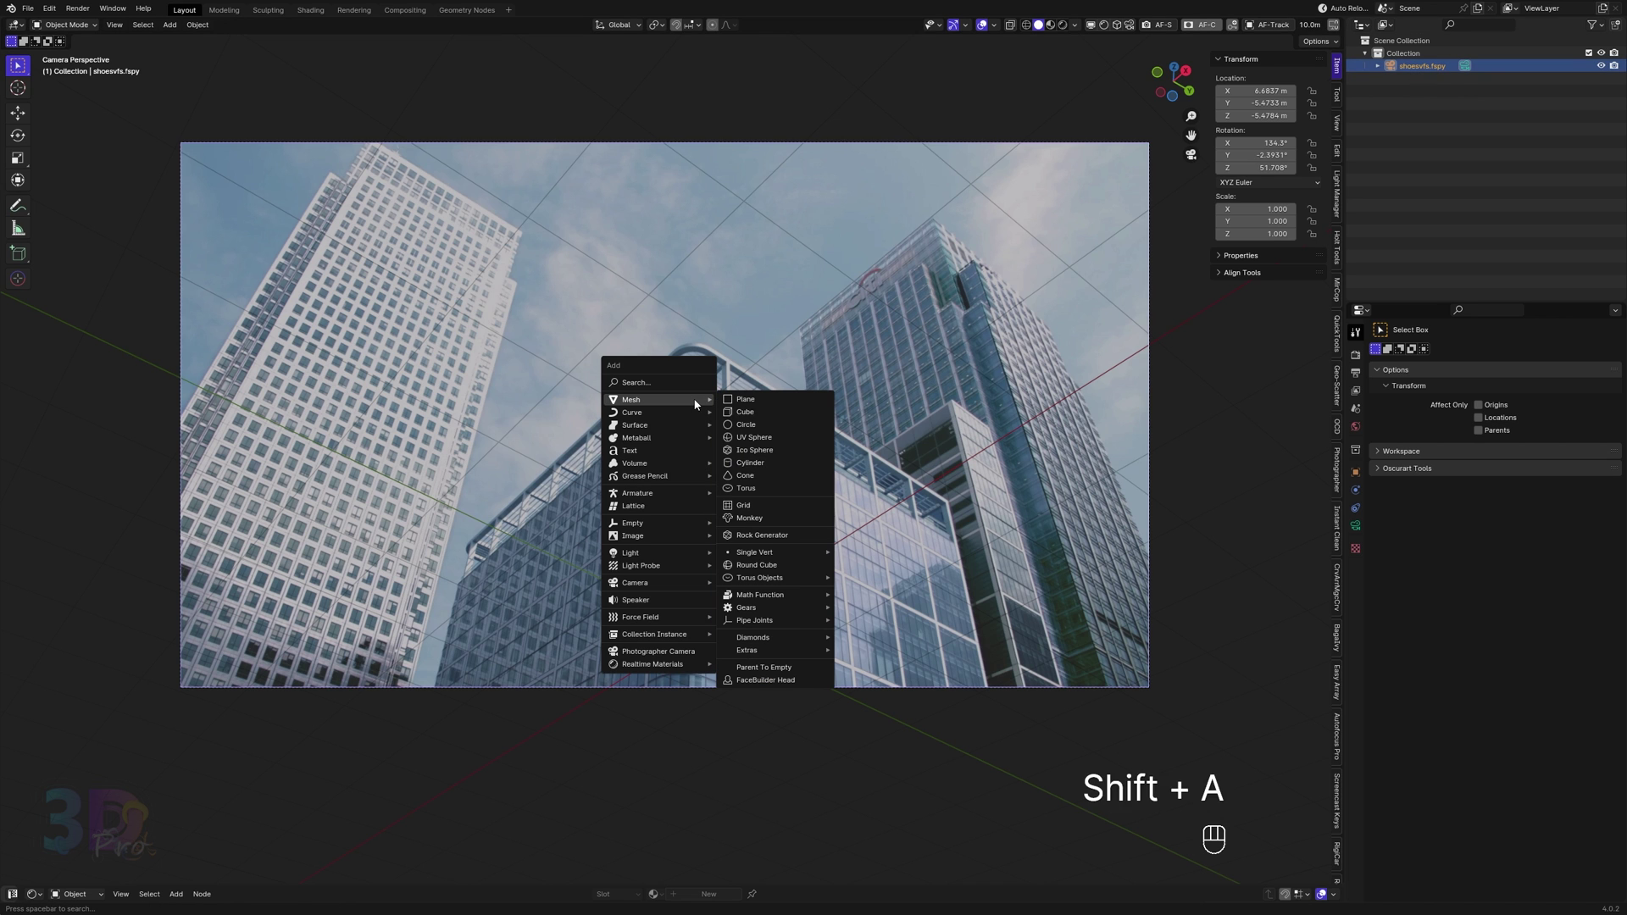
click(739, 413)
key(s)
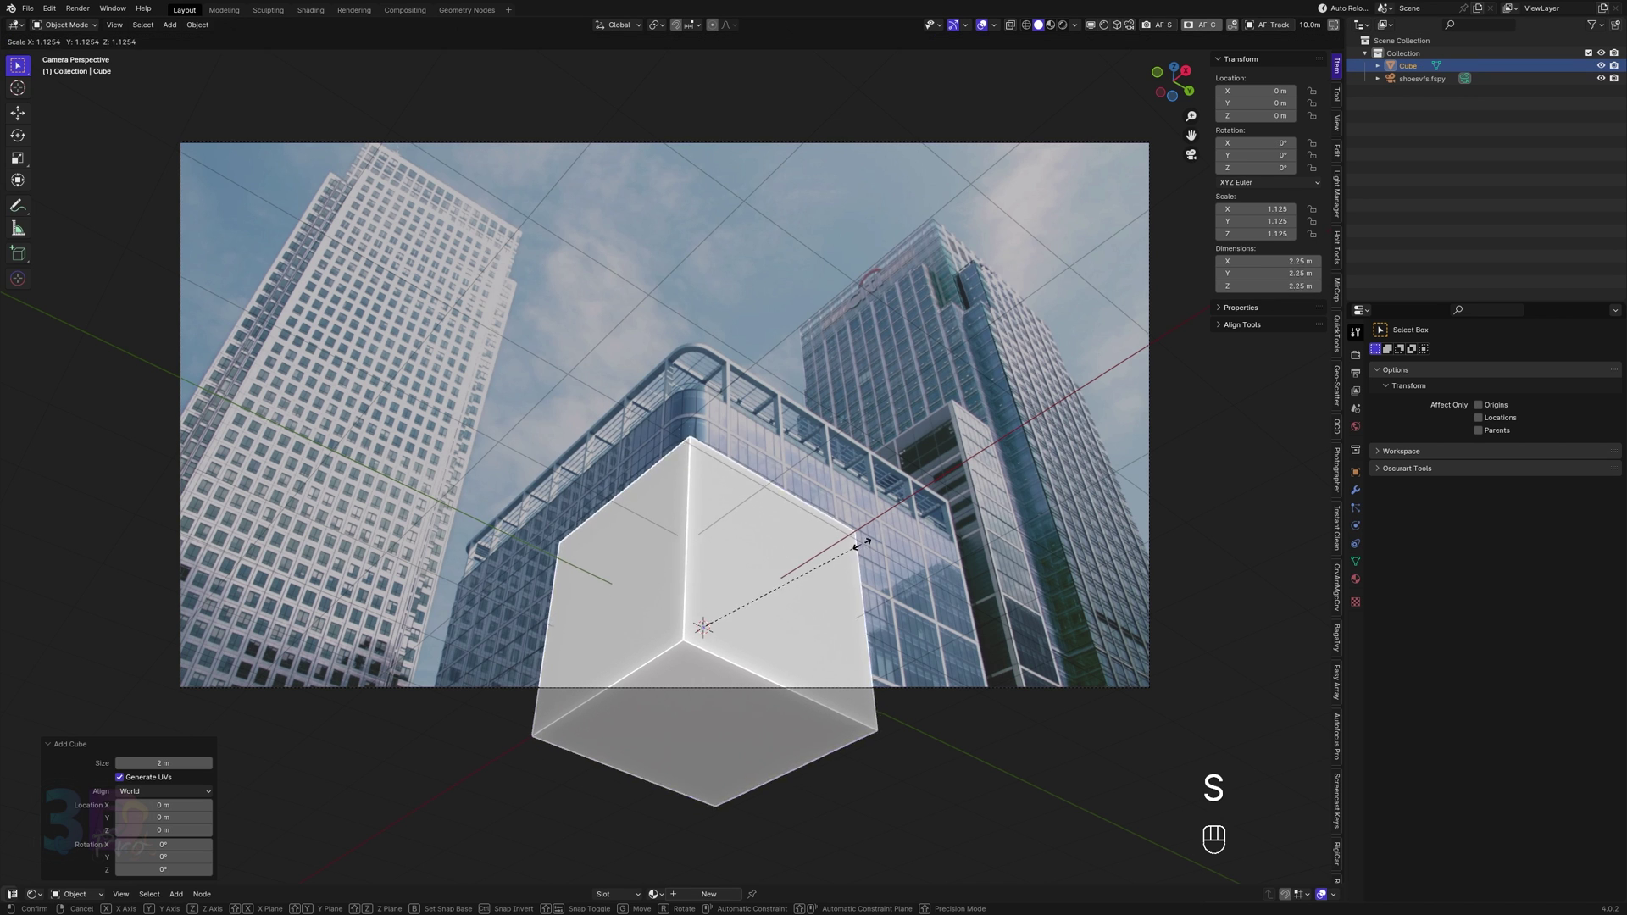
click(913, 546)
Fine-tune the cube's scale to about 1.415 so its upper edges follow the central building's roofline.
scroll(907, 543, up, 5)
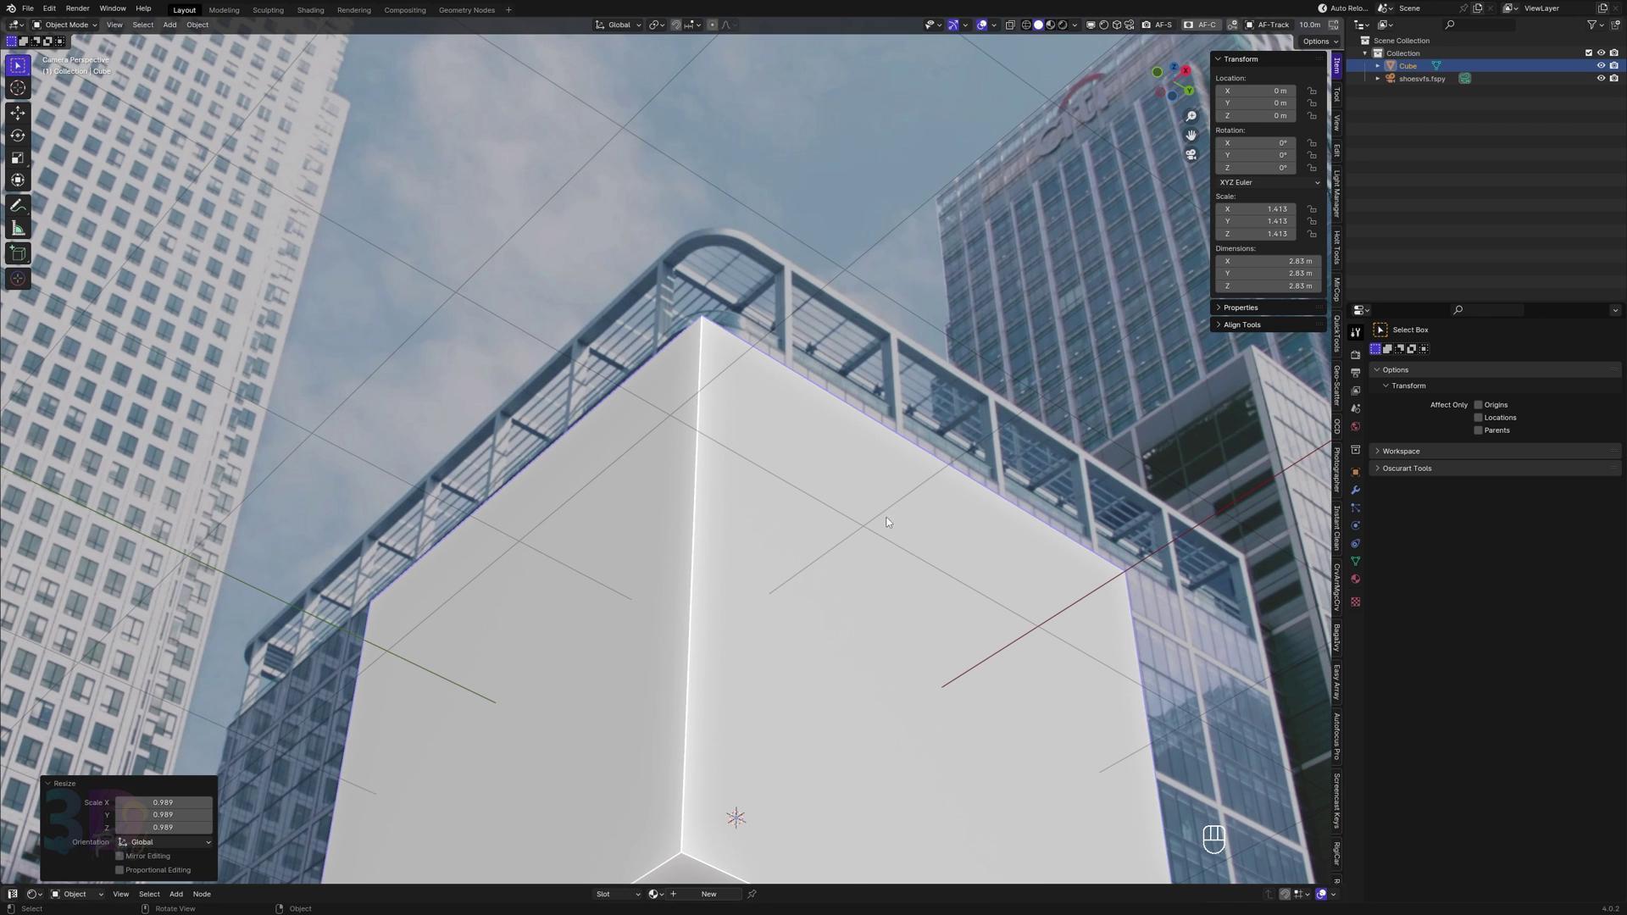
scroll(887, 522, up, 2)
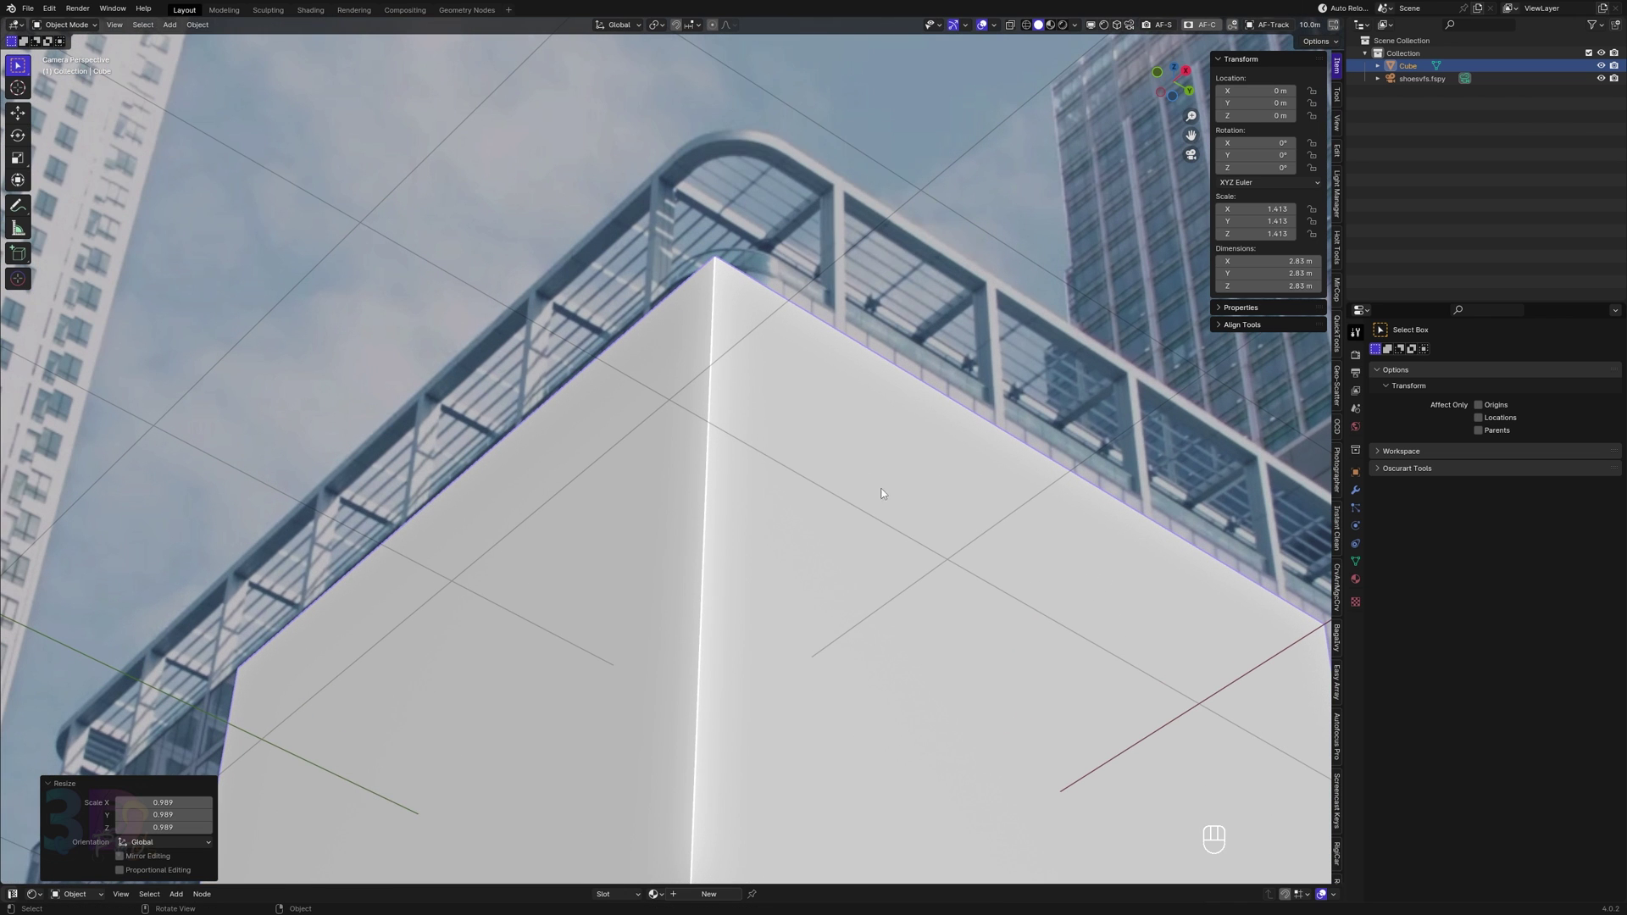
key(s)
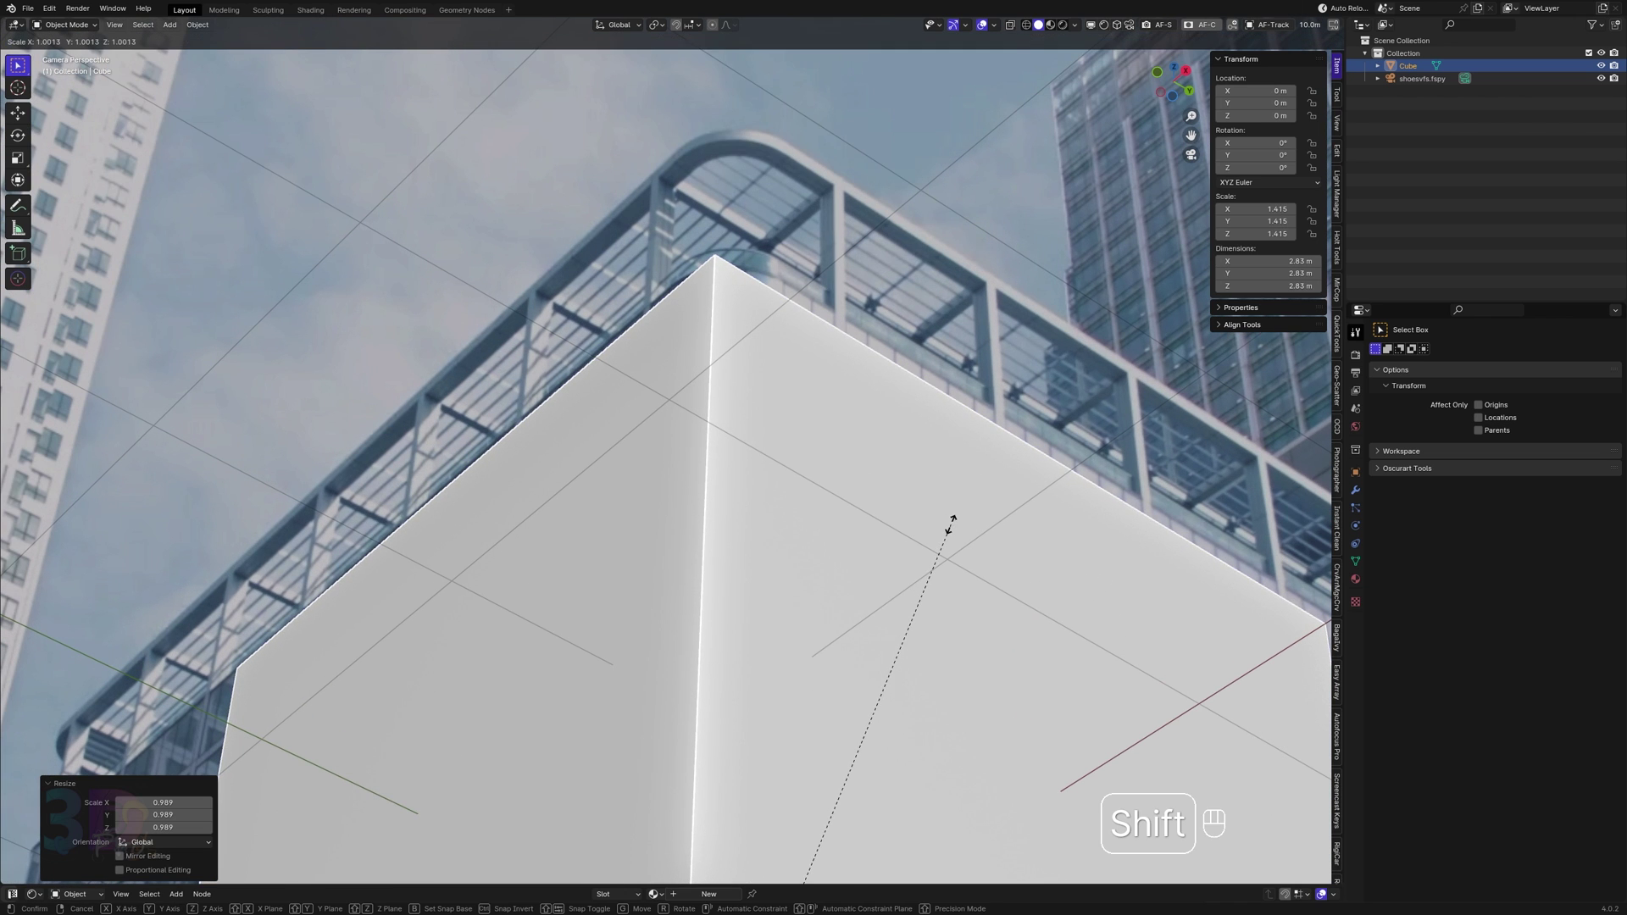
click(951, 525)
scroll(867, 550, down, 4)
scroll(867, 550, down, 4)
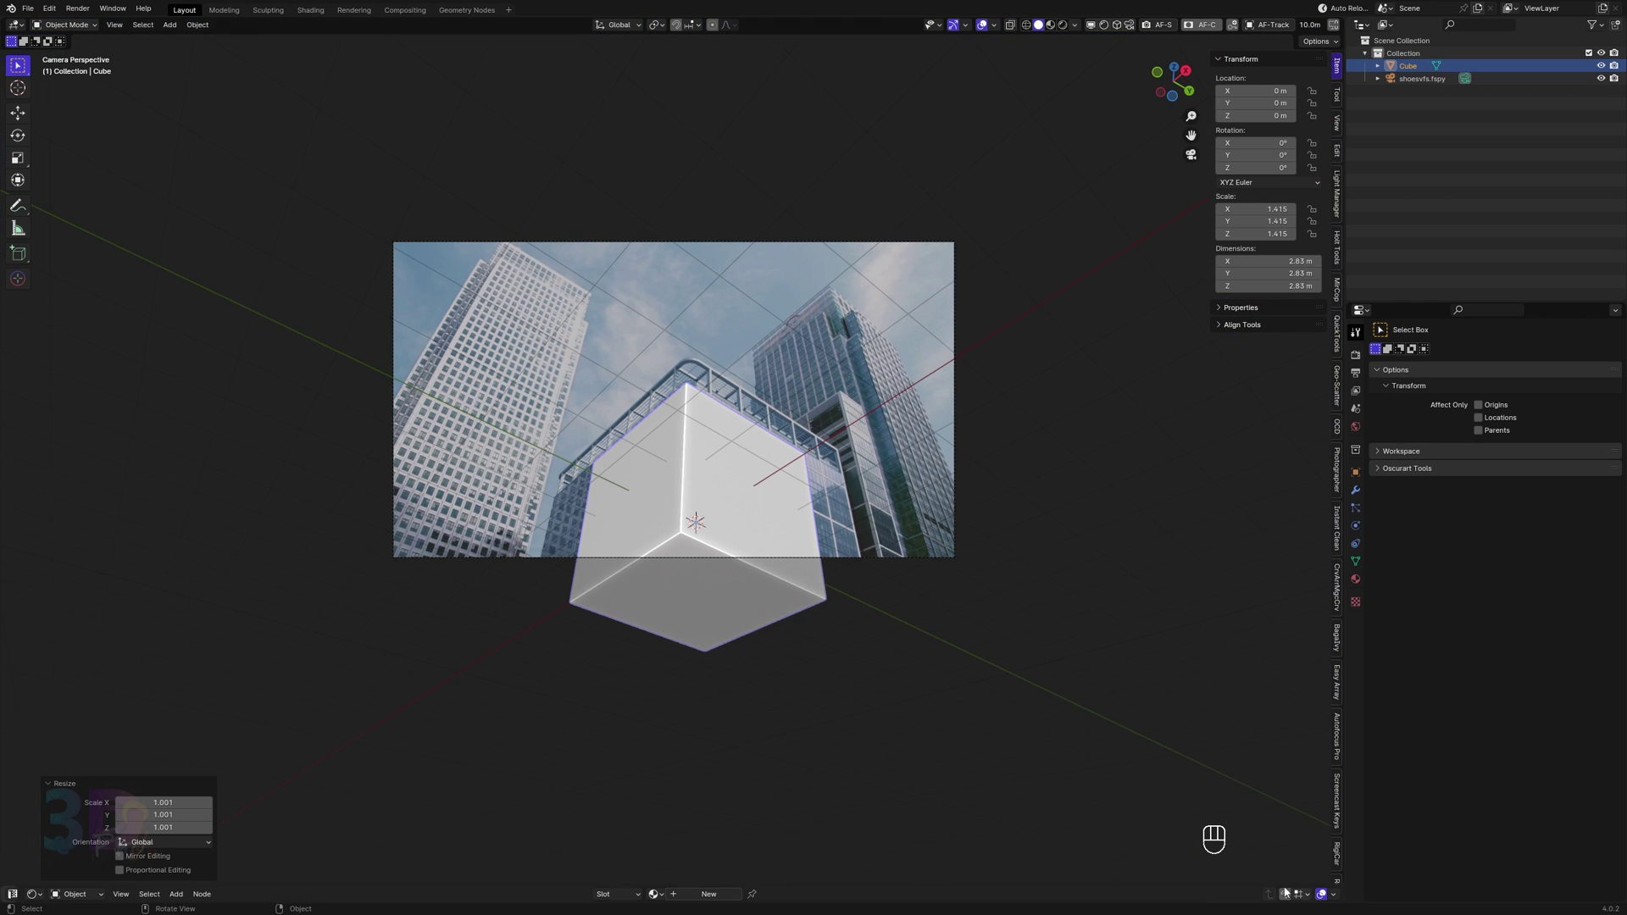
Enlarge the area below the camera view and switch it to a second 3D Viewport.
scroll(1295, 874, up, 1)
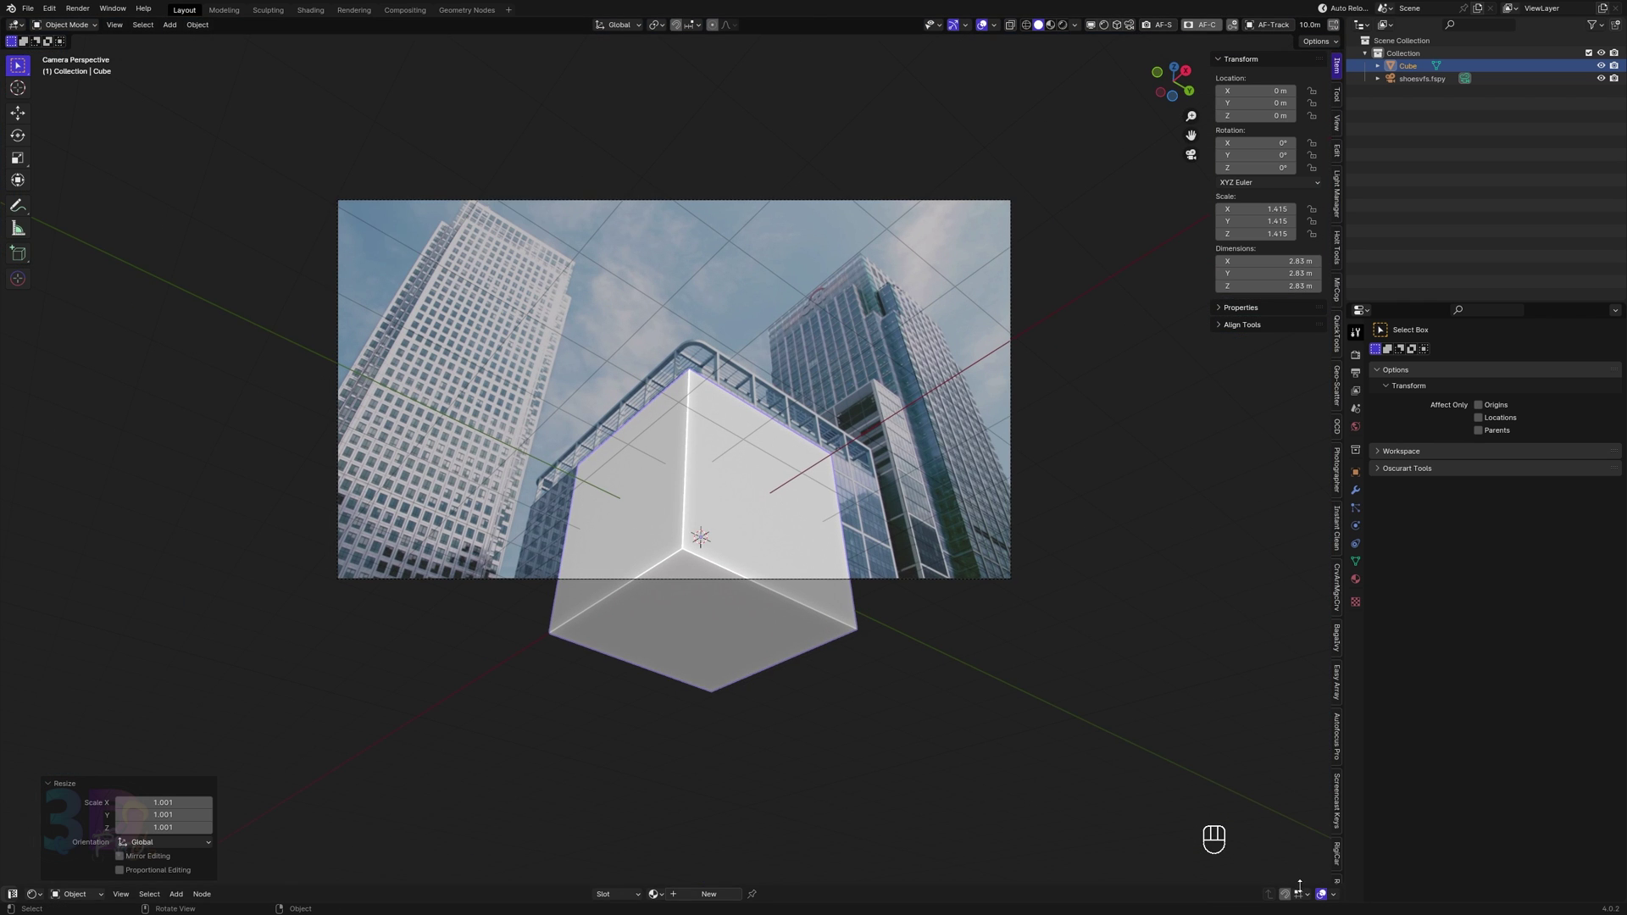
drag(1299, 885, 1299, 618)
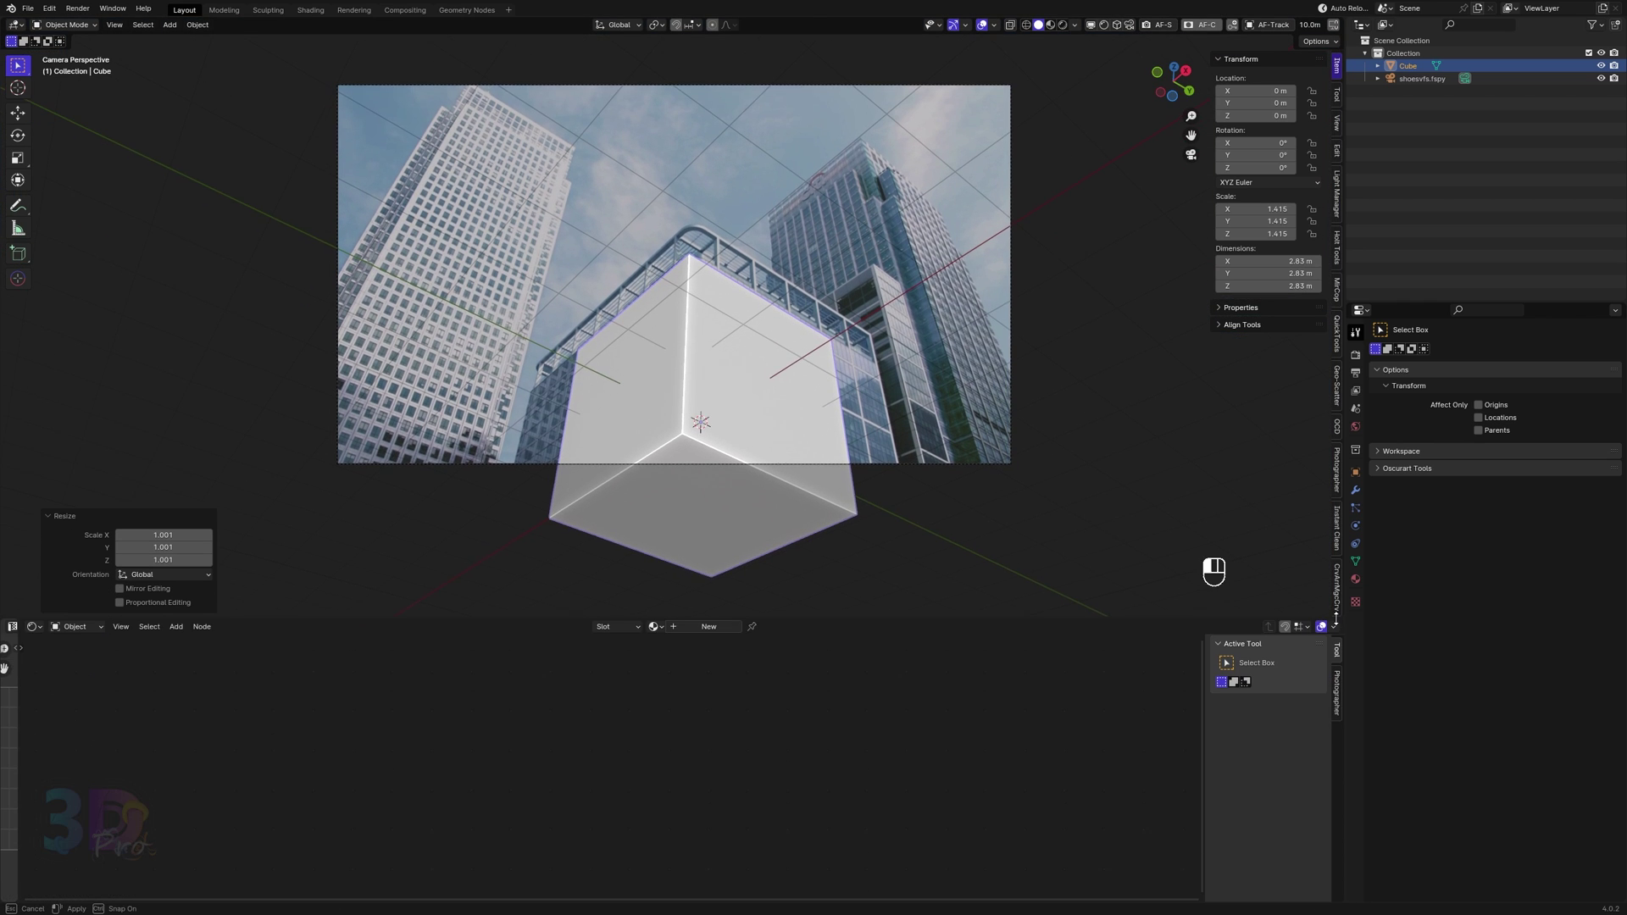
key(shift+F5)
drag(837, 627, 838, 512)
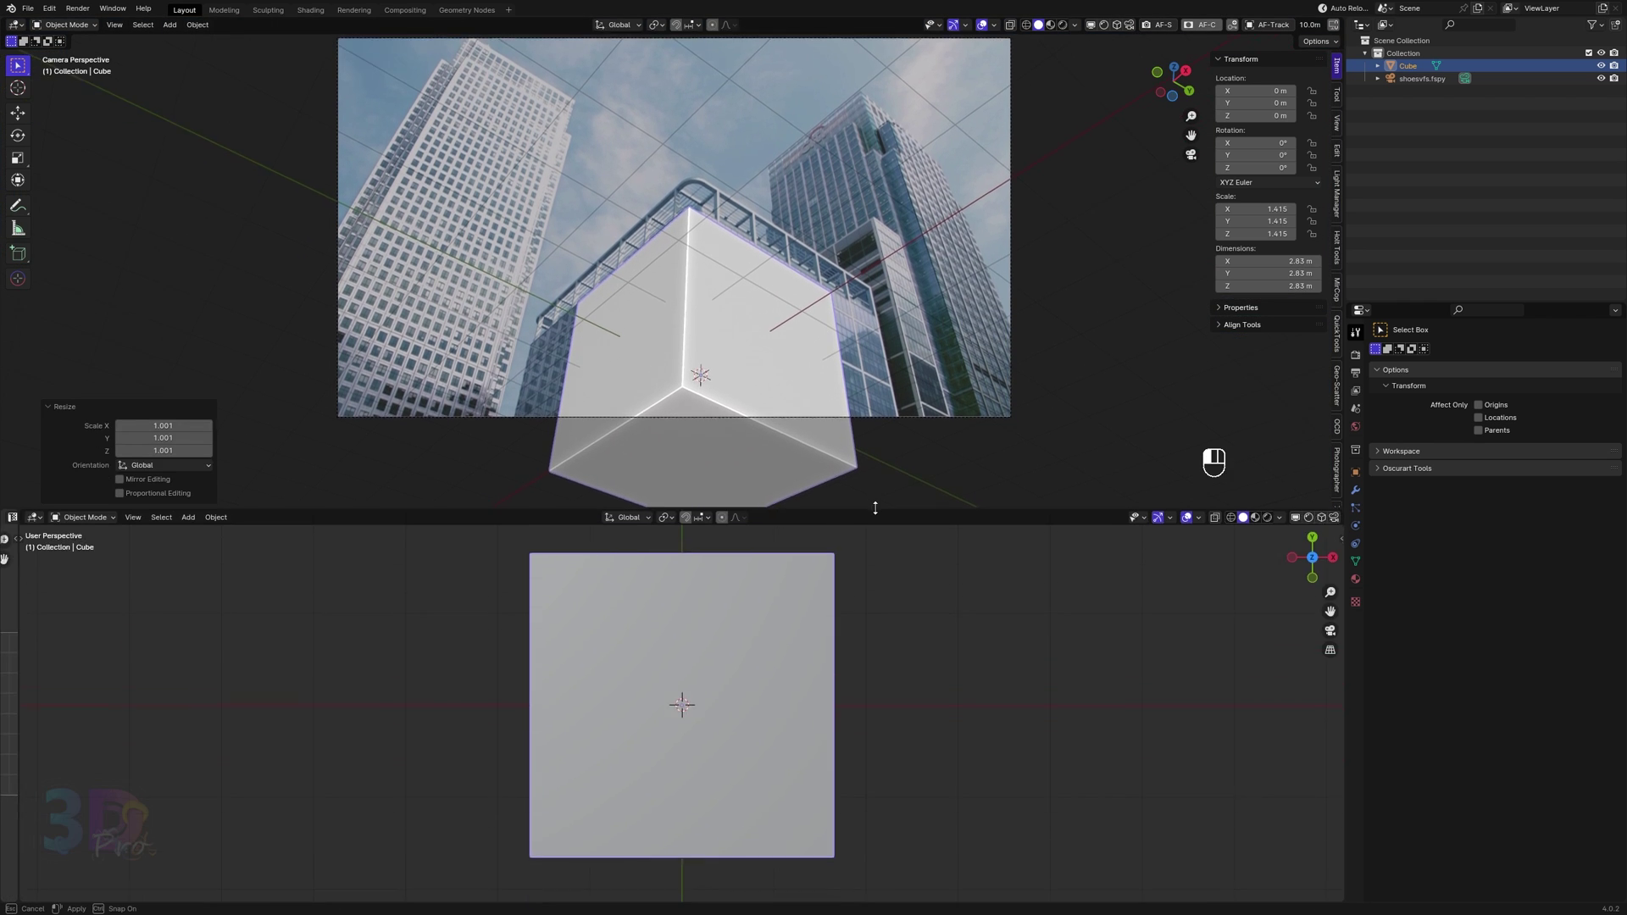
ctrl+middle_drag(845, 373, 866, 319)
Hide the floor, axes, text info, 3D cursor, annotations, extras, relationship lines and selection outline overlays in the camera view.
click(984, 26)
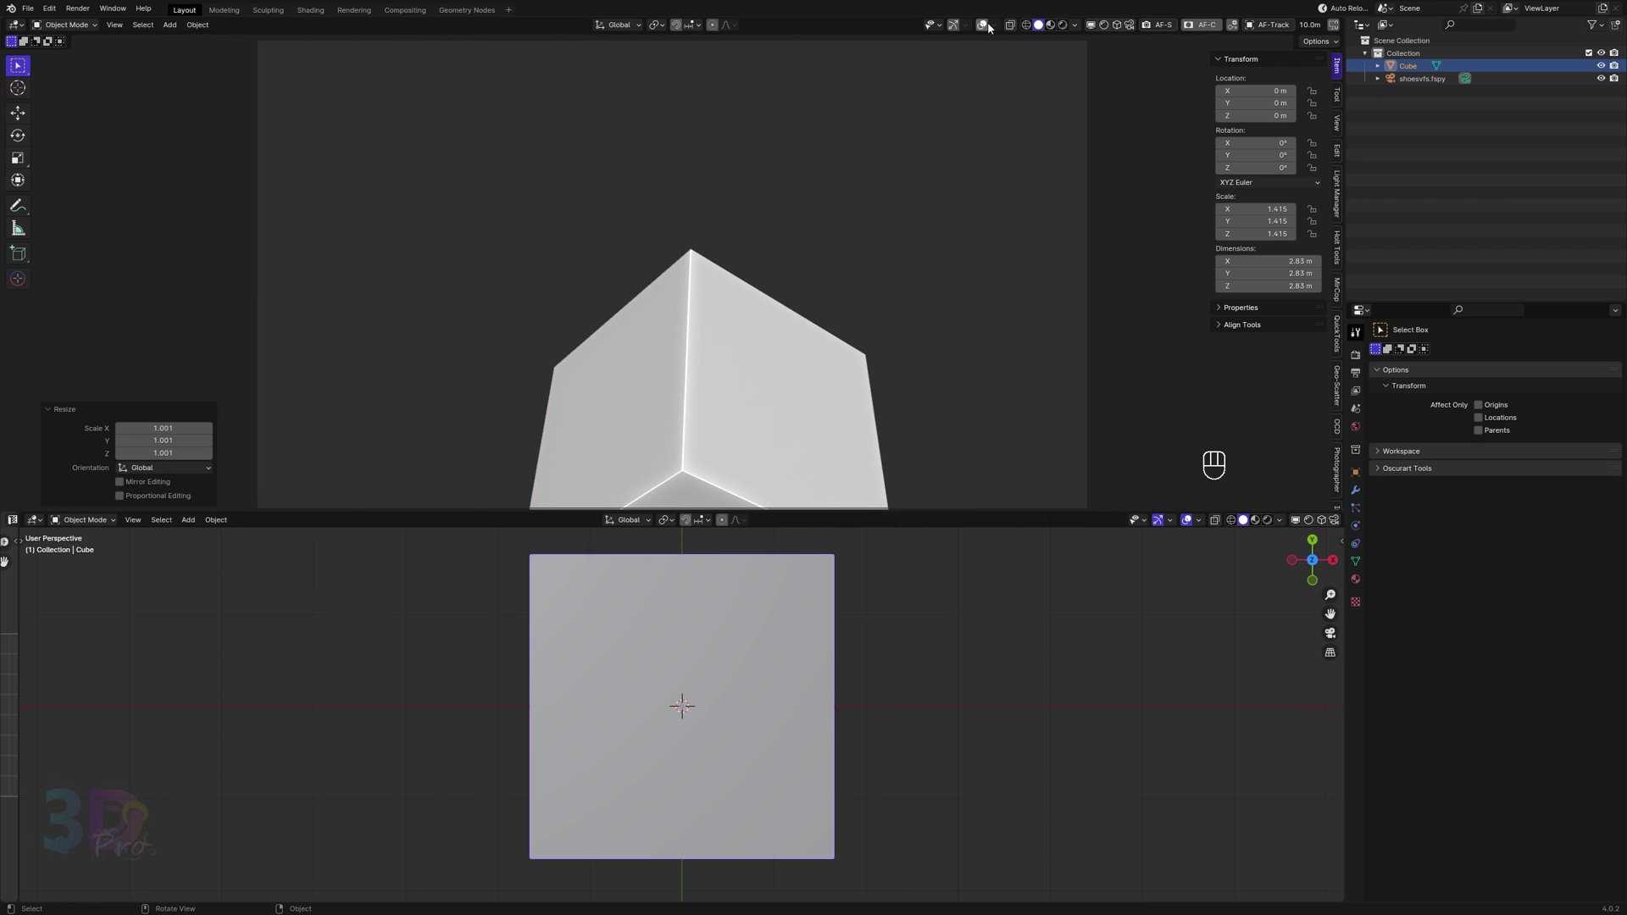
click(983, 25)
click(993, 26)
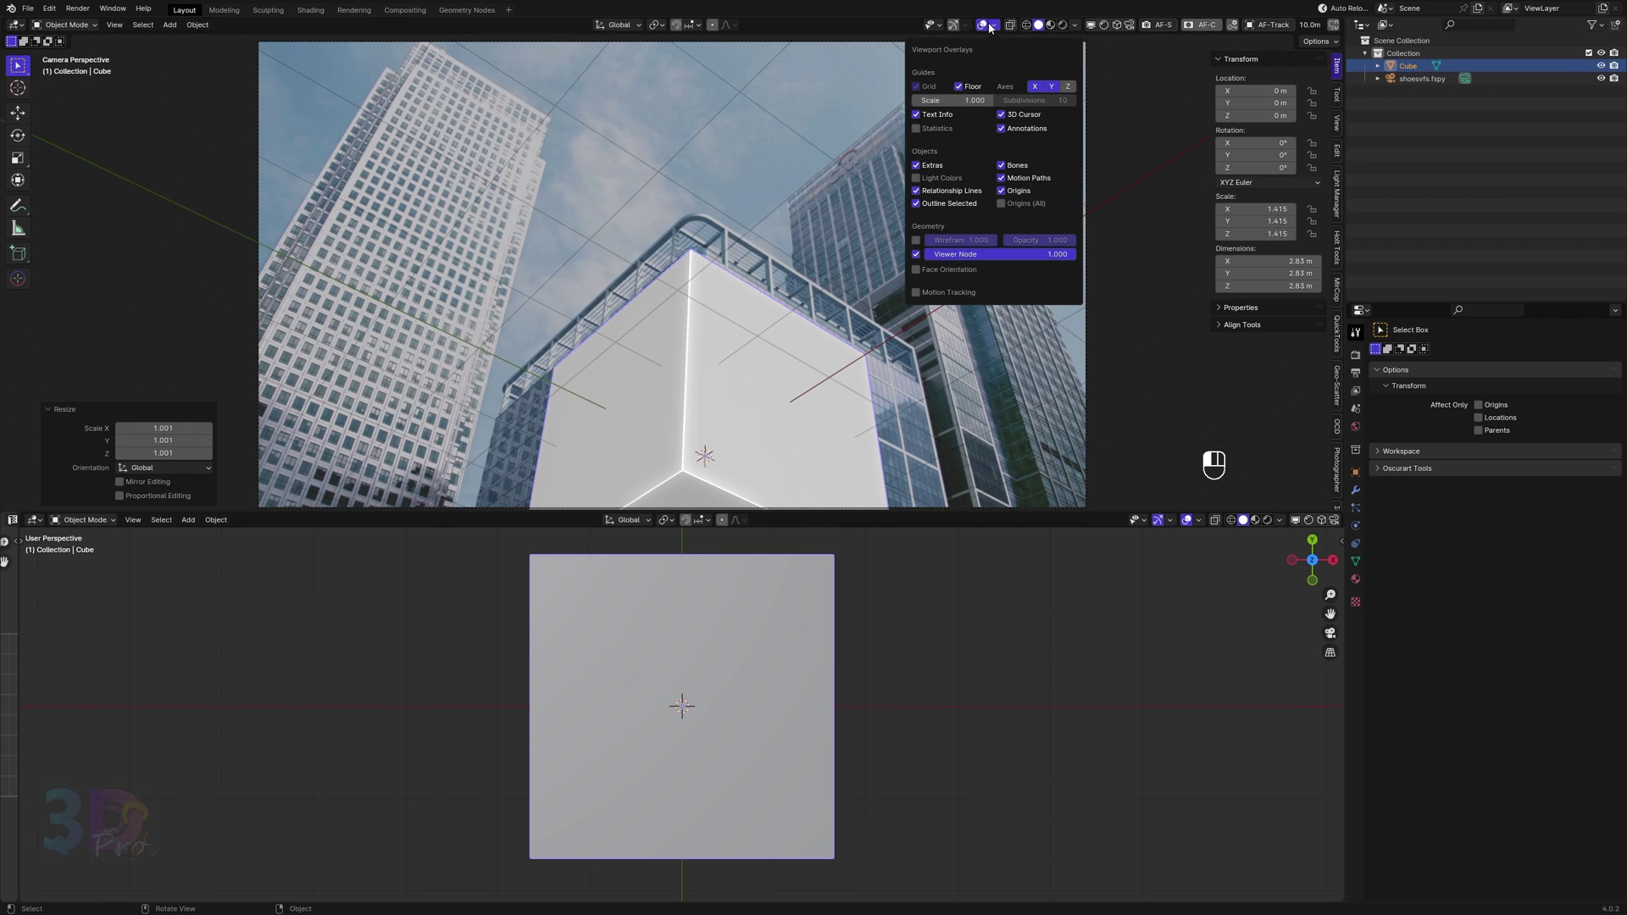
click(983, 25)
click(983, 25)
click(994, 25)
click(959, 87)
click(916, 114)
click(1002, 114)
click(1001, 128)
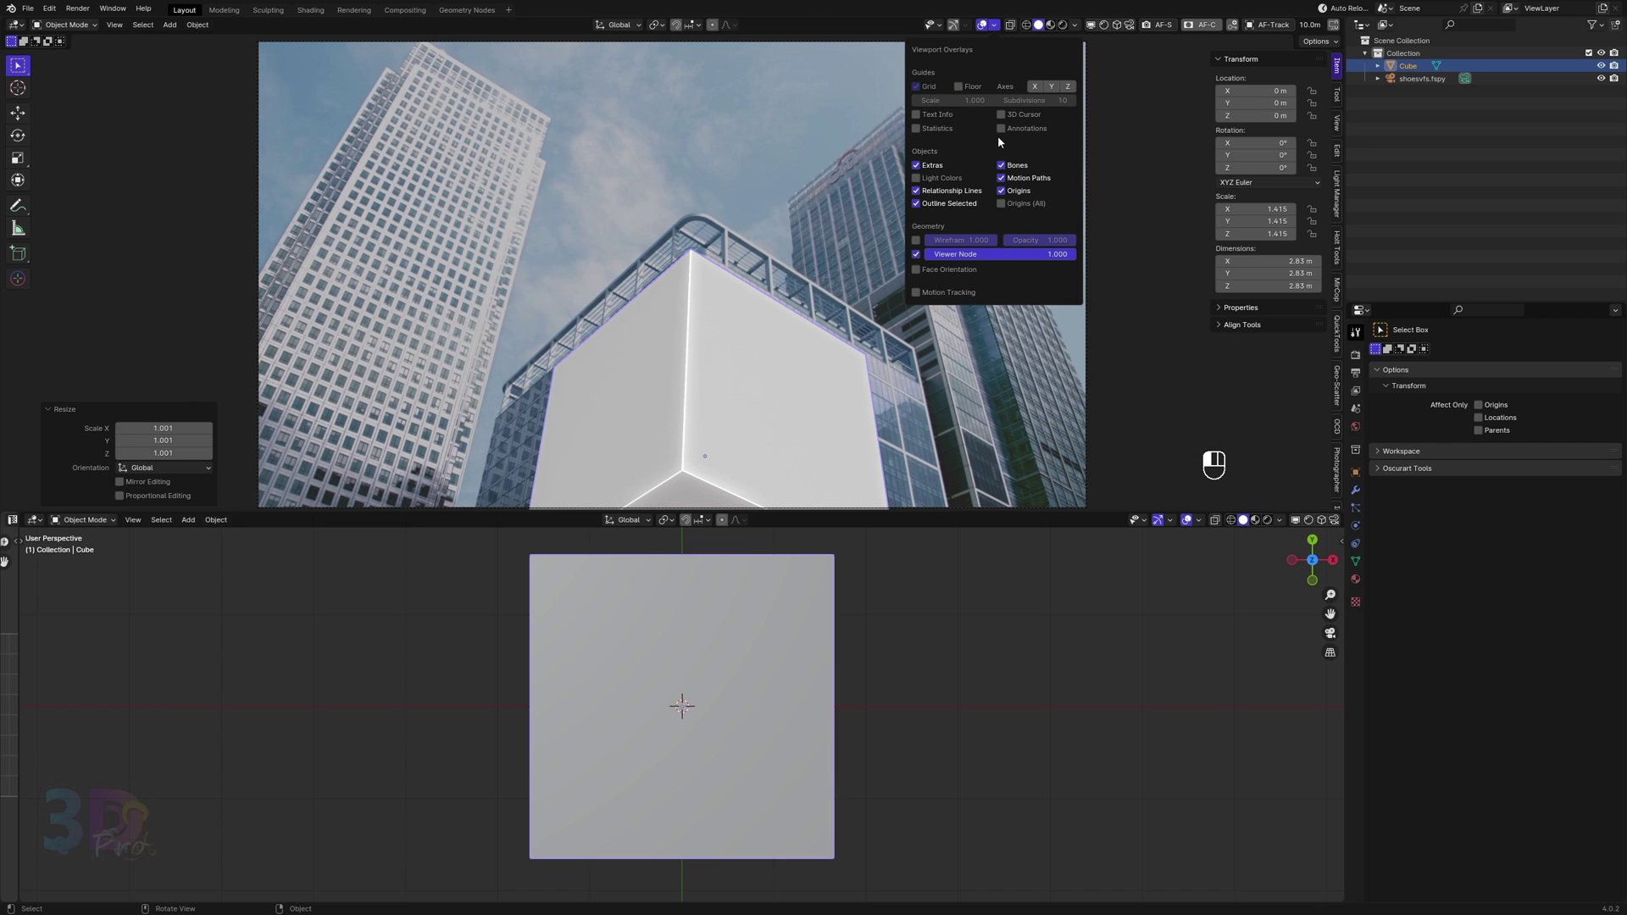
click(916, 166)
click(916, 191)
click(915, 203)
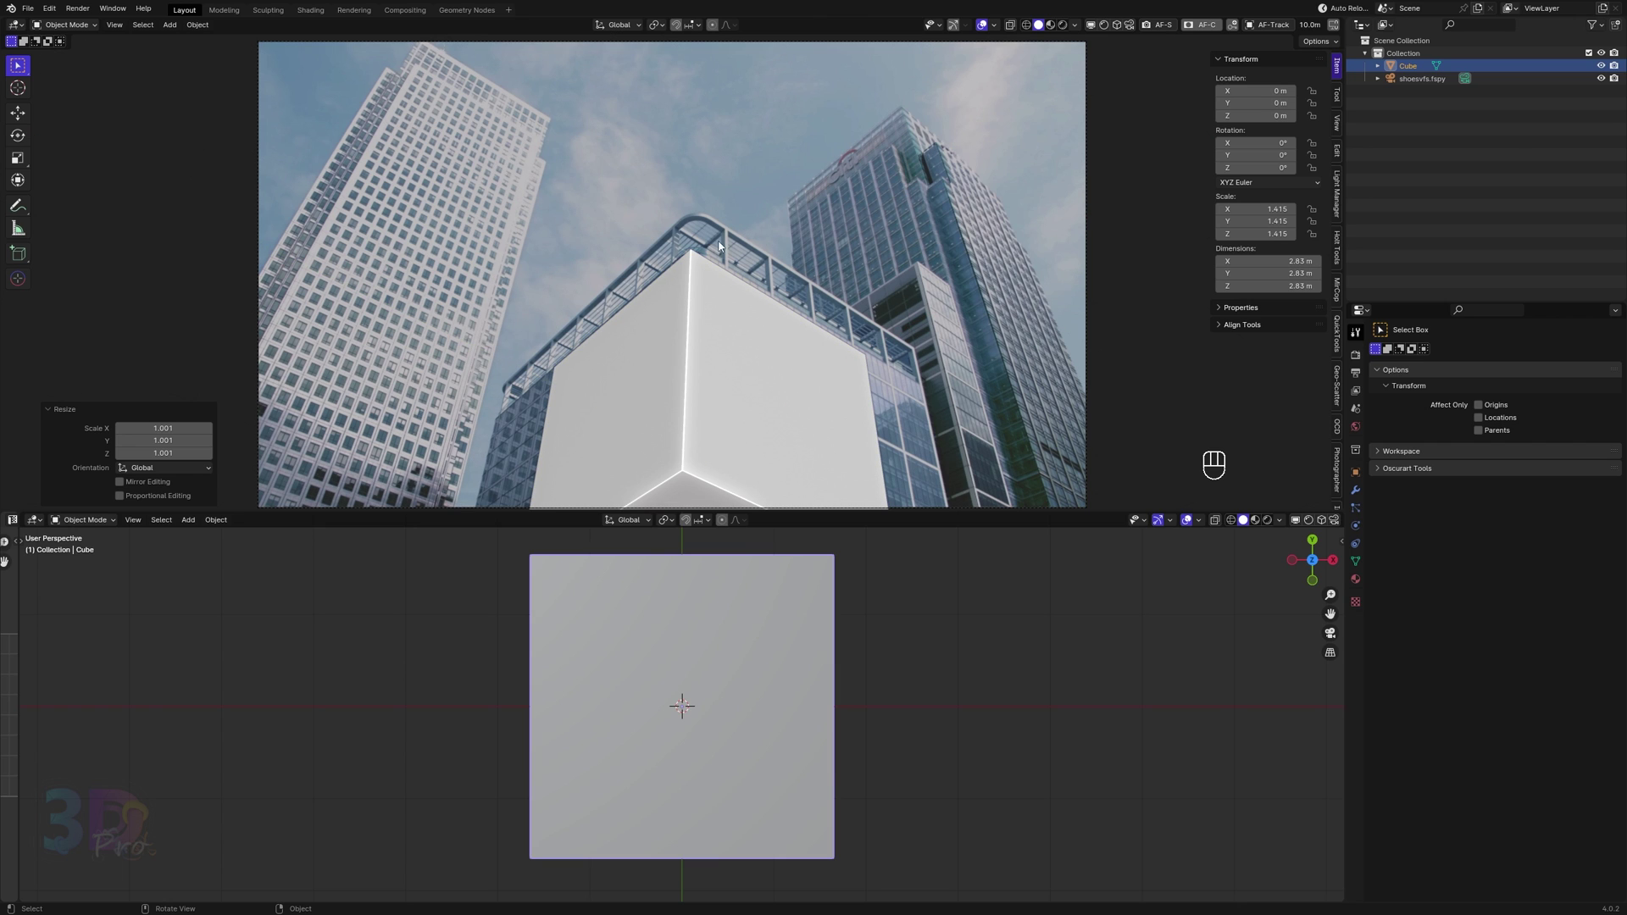
Set the opacity of the matched camera's background image to 1.000.
click(1072, 26)
click(1426, 79)
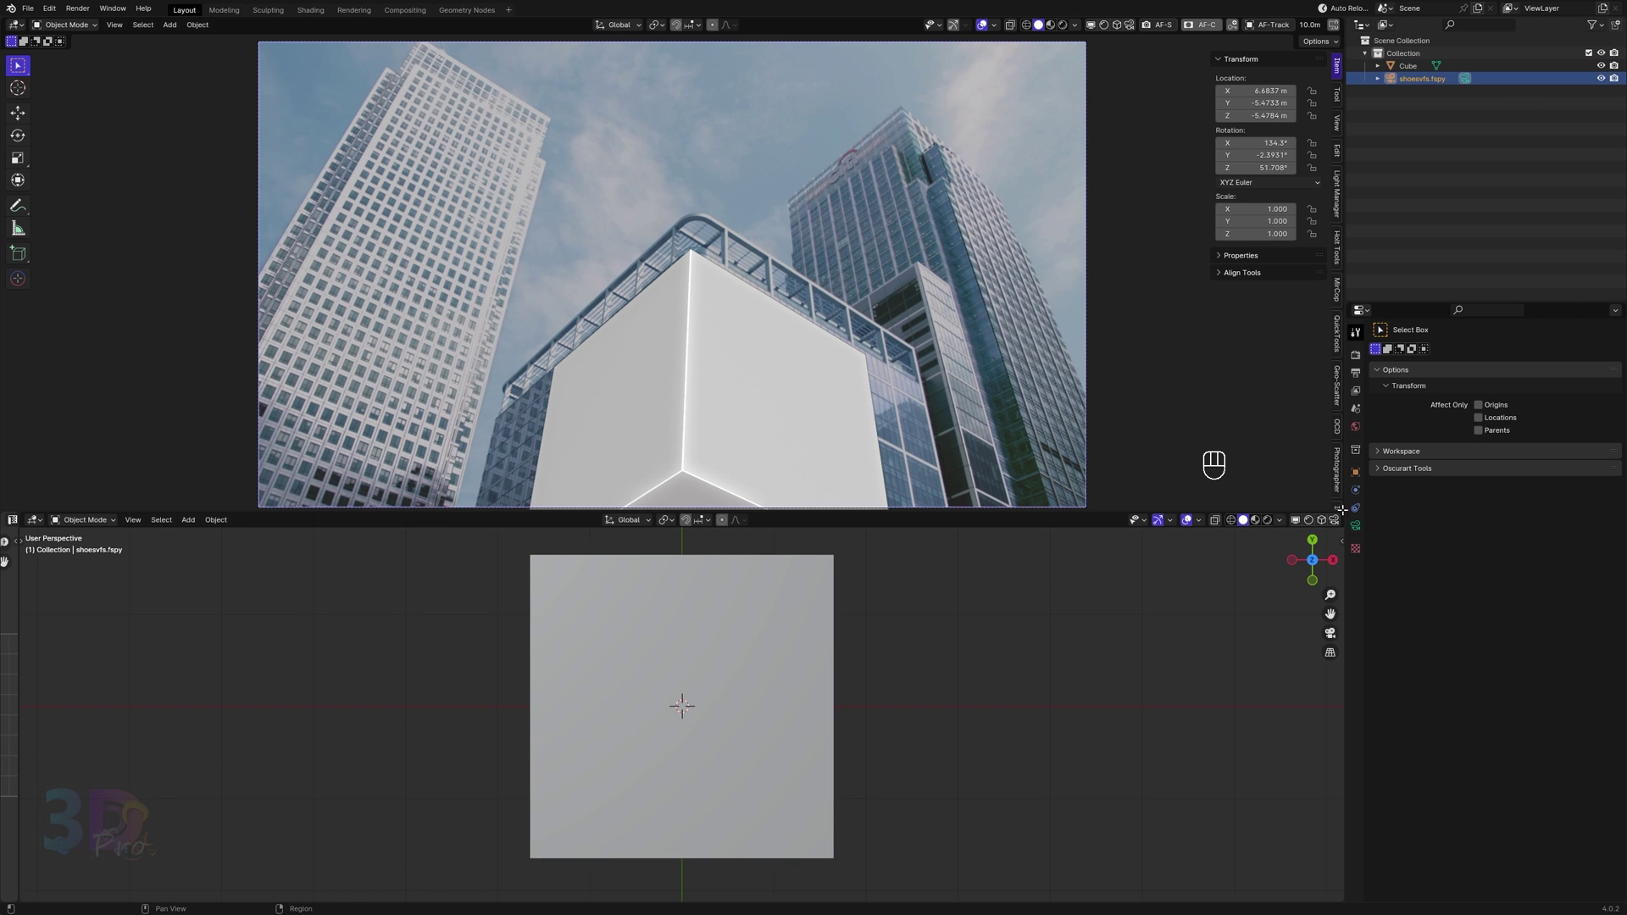
click(1356, 526)
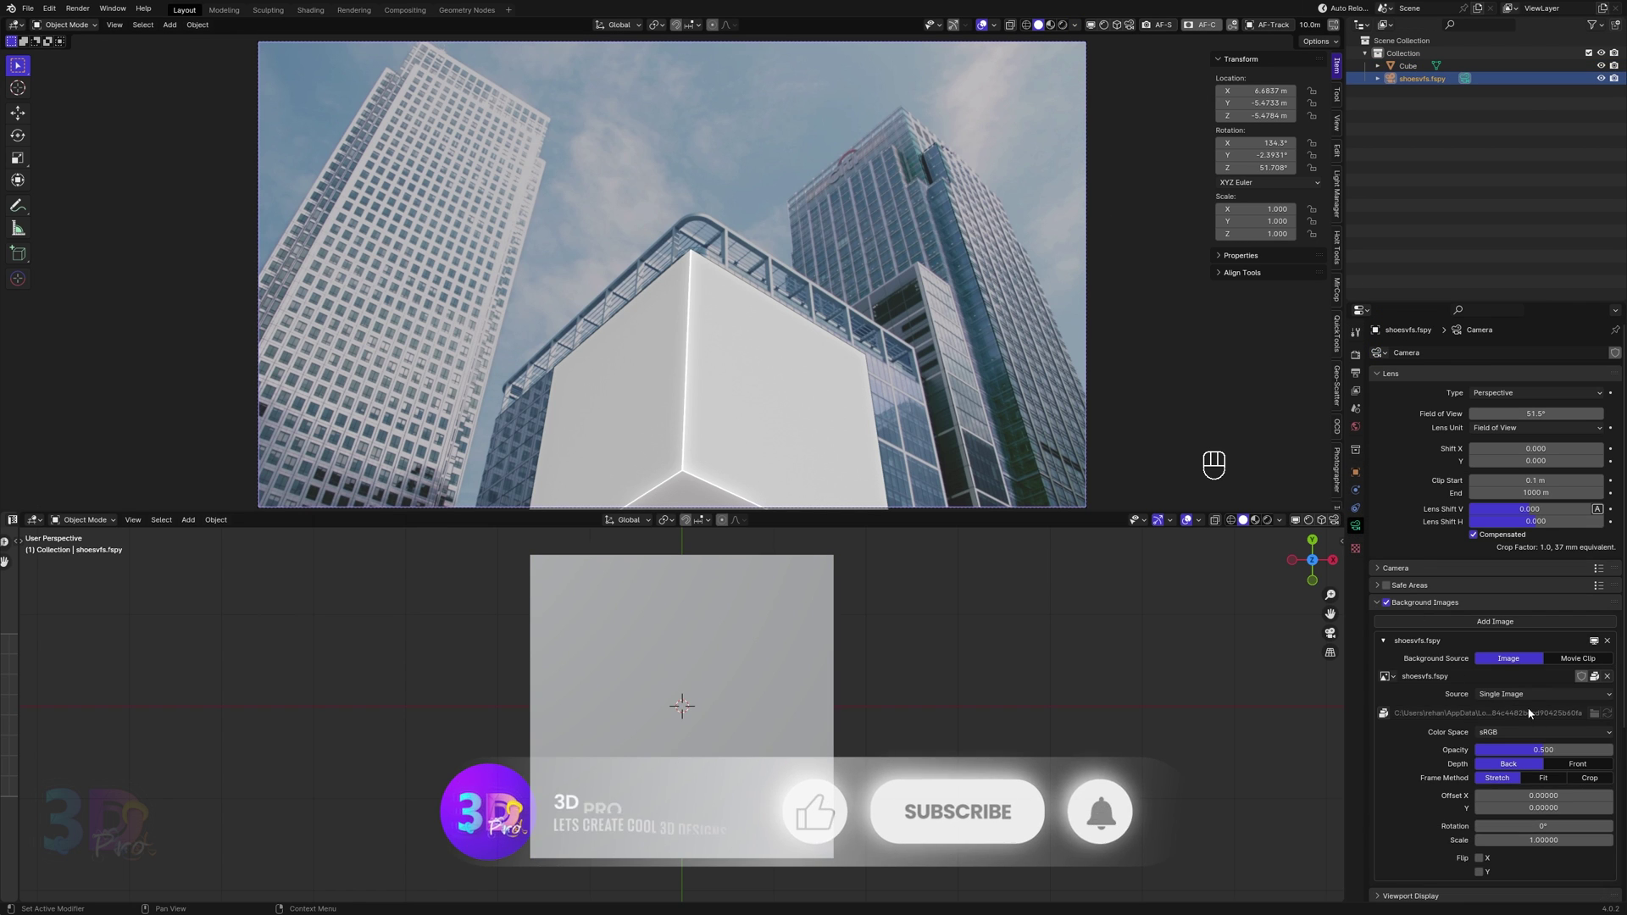
drag(1533, 749, 1612, 749)
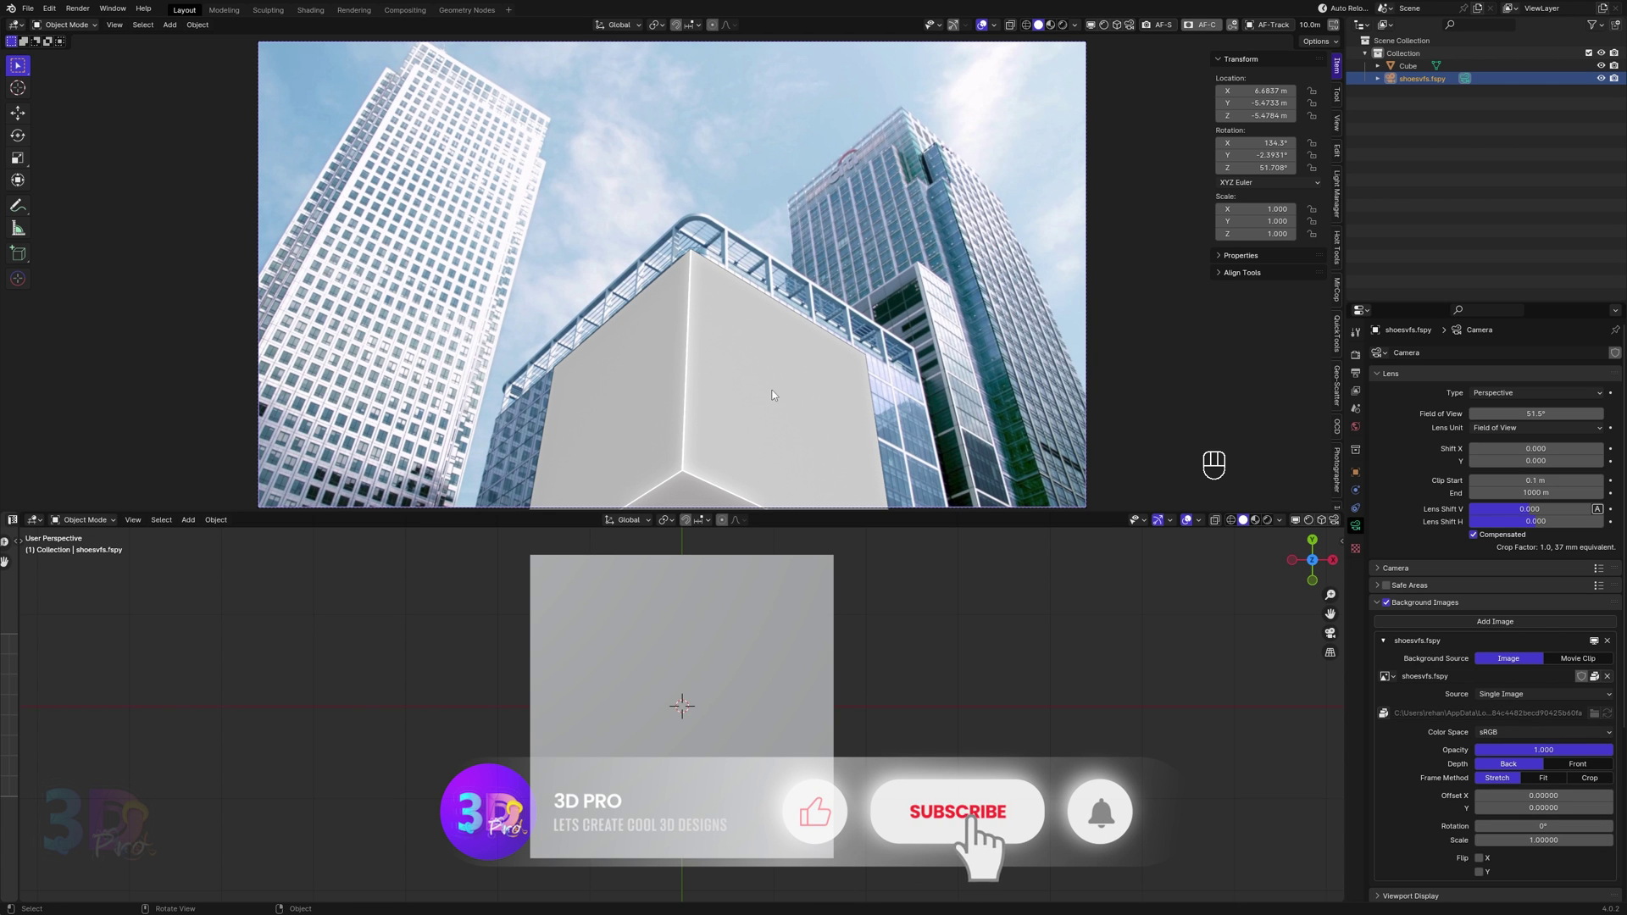
Enter Edit Mode on the cube with face selection, viewing it at an angle in the second viewport.
middle_drag(661, 612, 643, 669)
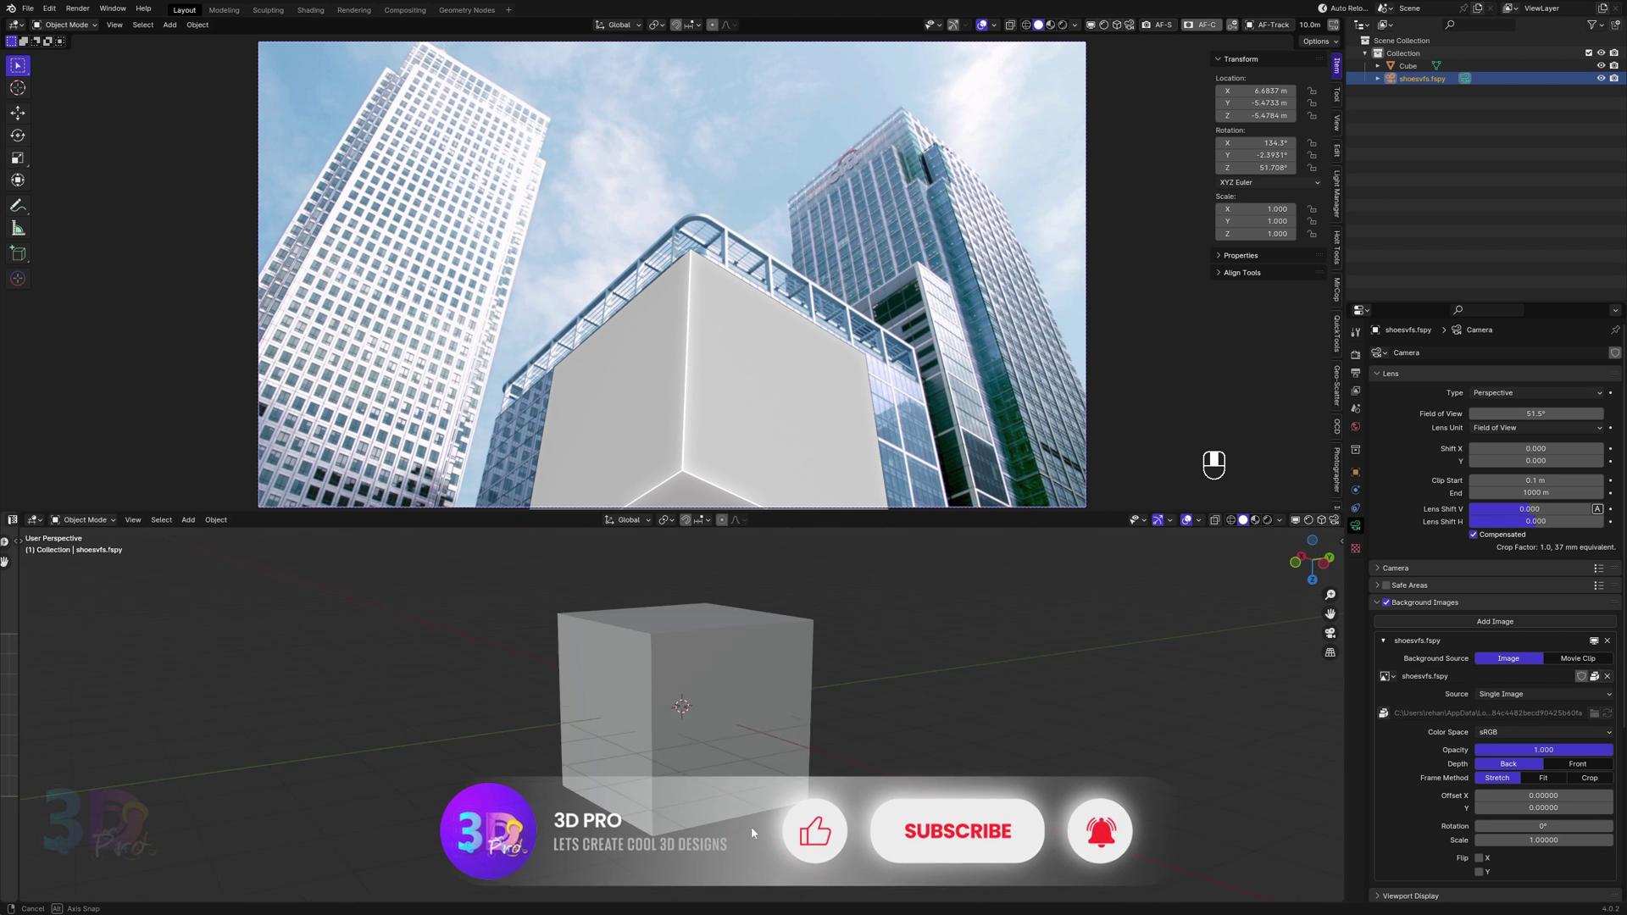
scroll(678, 703, down, 3)
click(769, 396)
key(Tab)
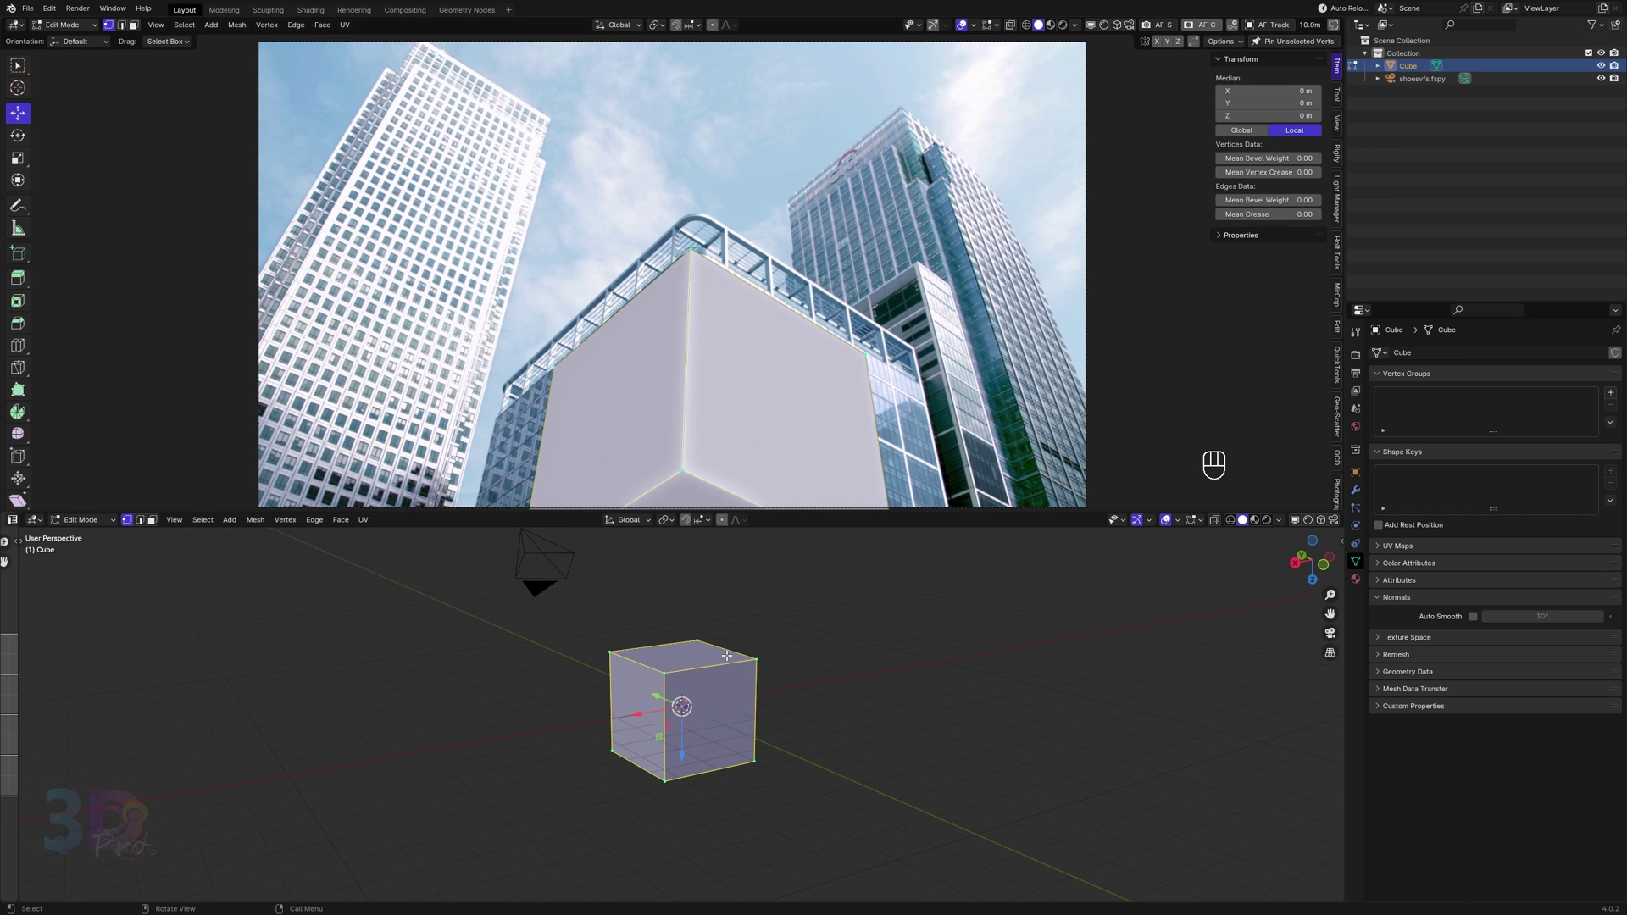
click(140, 521)
click(126, 521)
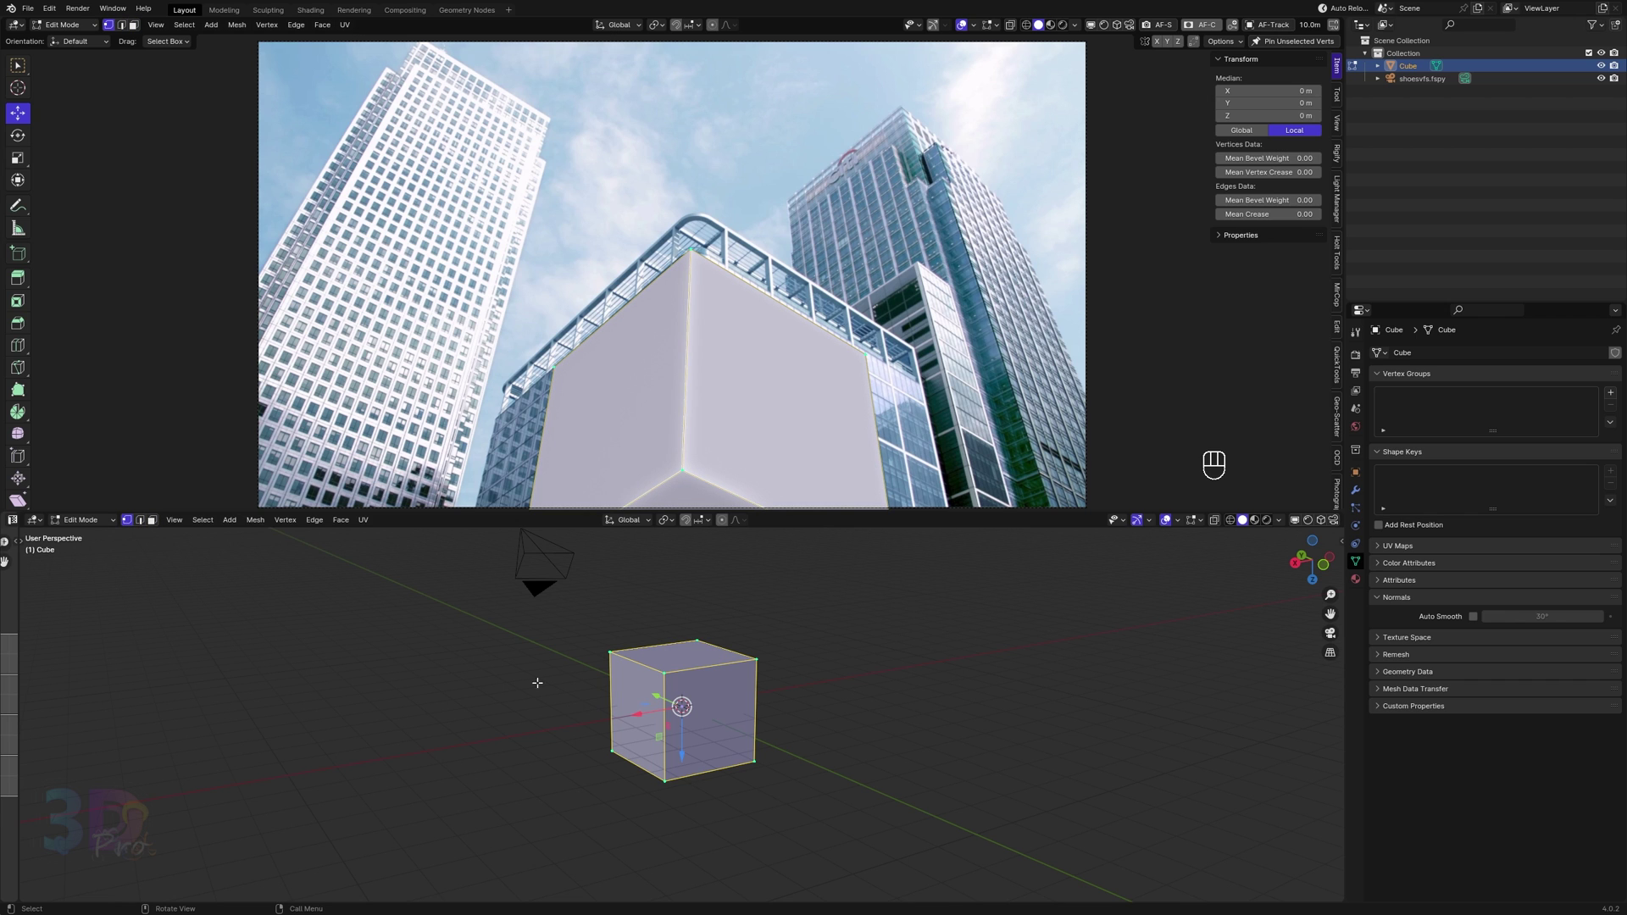
key(3)
click(710, 721)
middle_drag(710, 721, 627, 781)
click(677, 792)
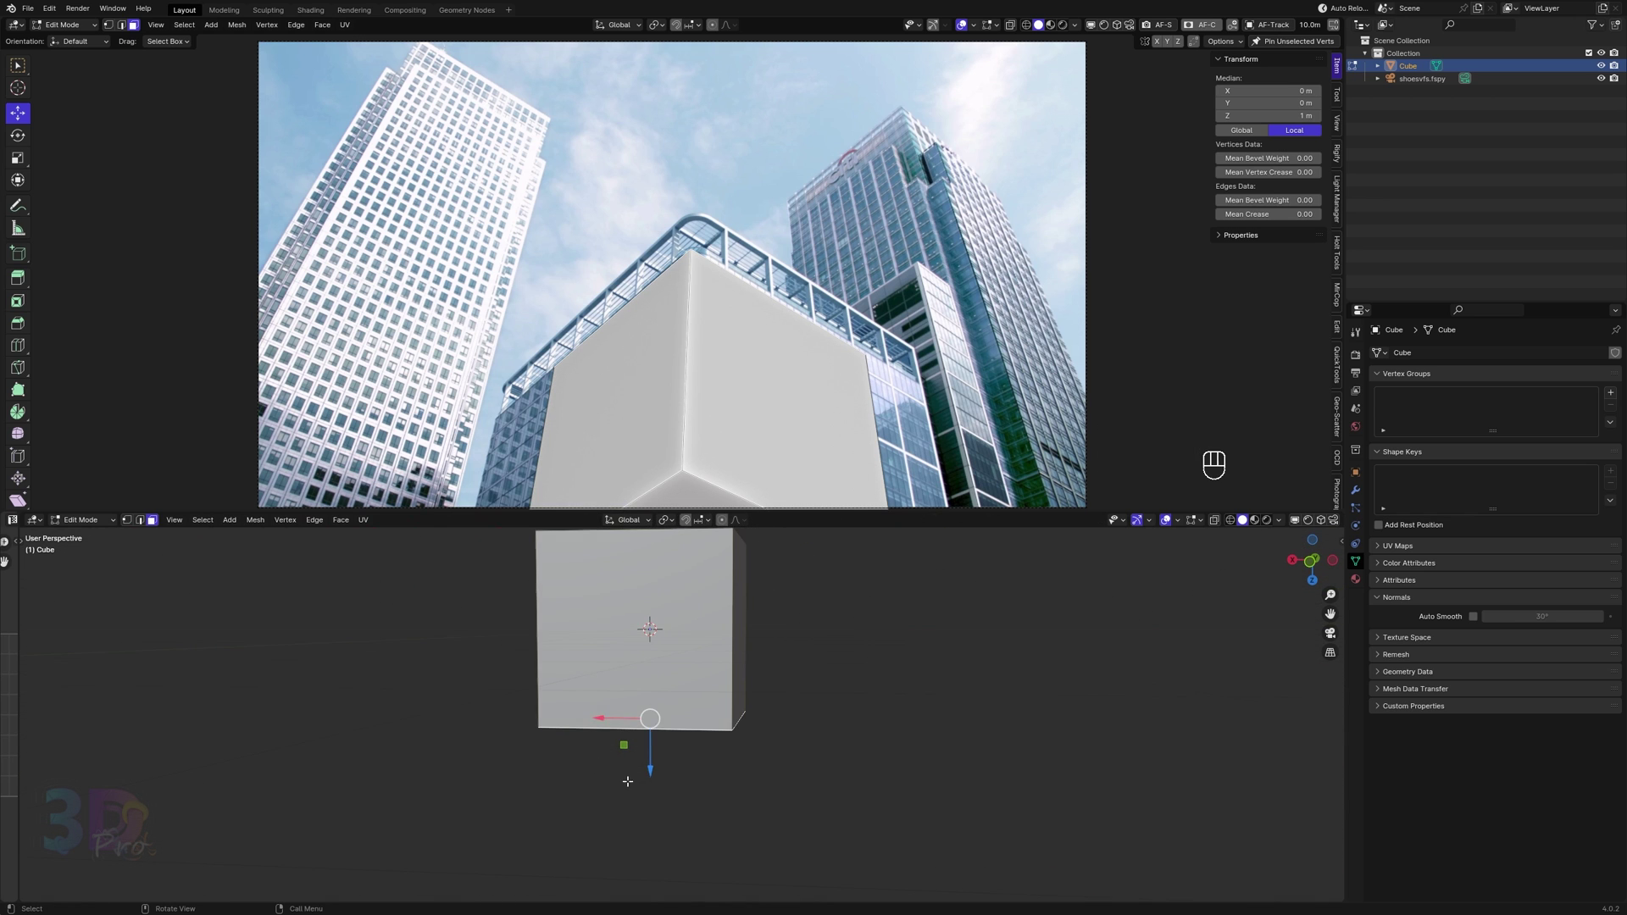
drag(650, 763, 657, 622)
key(Escape)
Lower the cube's bottom face to about -1.55 m in local Z so it extends below the camera frame.
scroll(657, 622, down, 3)
key(KP_1)
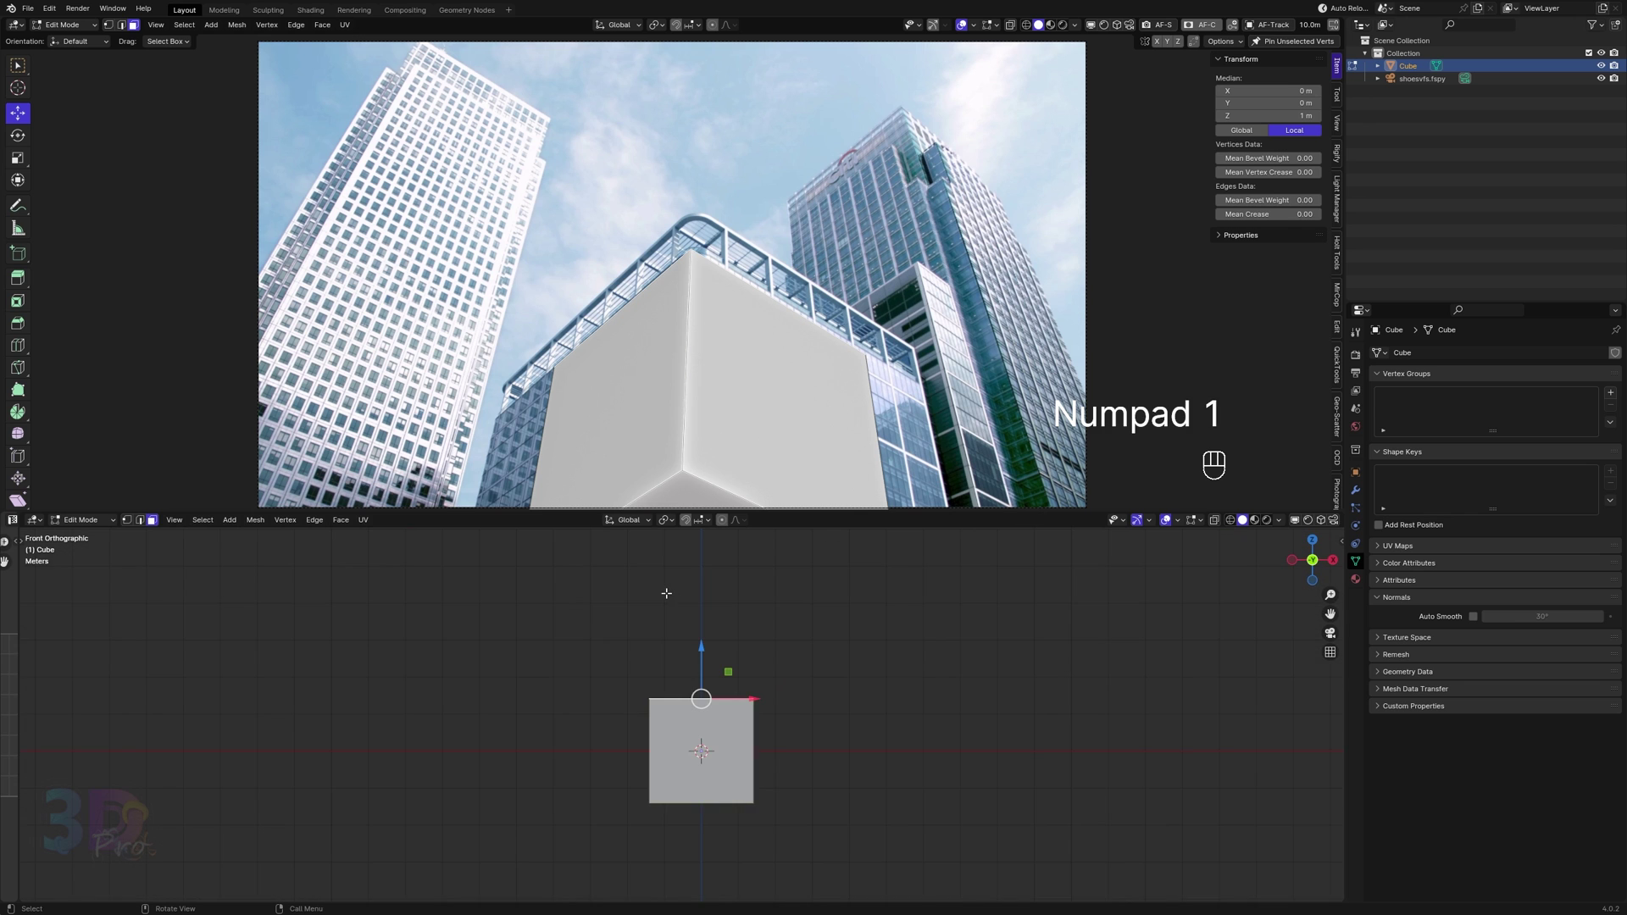
scroll(666, 593, up, 3)
middle_drag(666, 593, 716, 673)
click(697, 714)
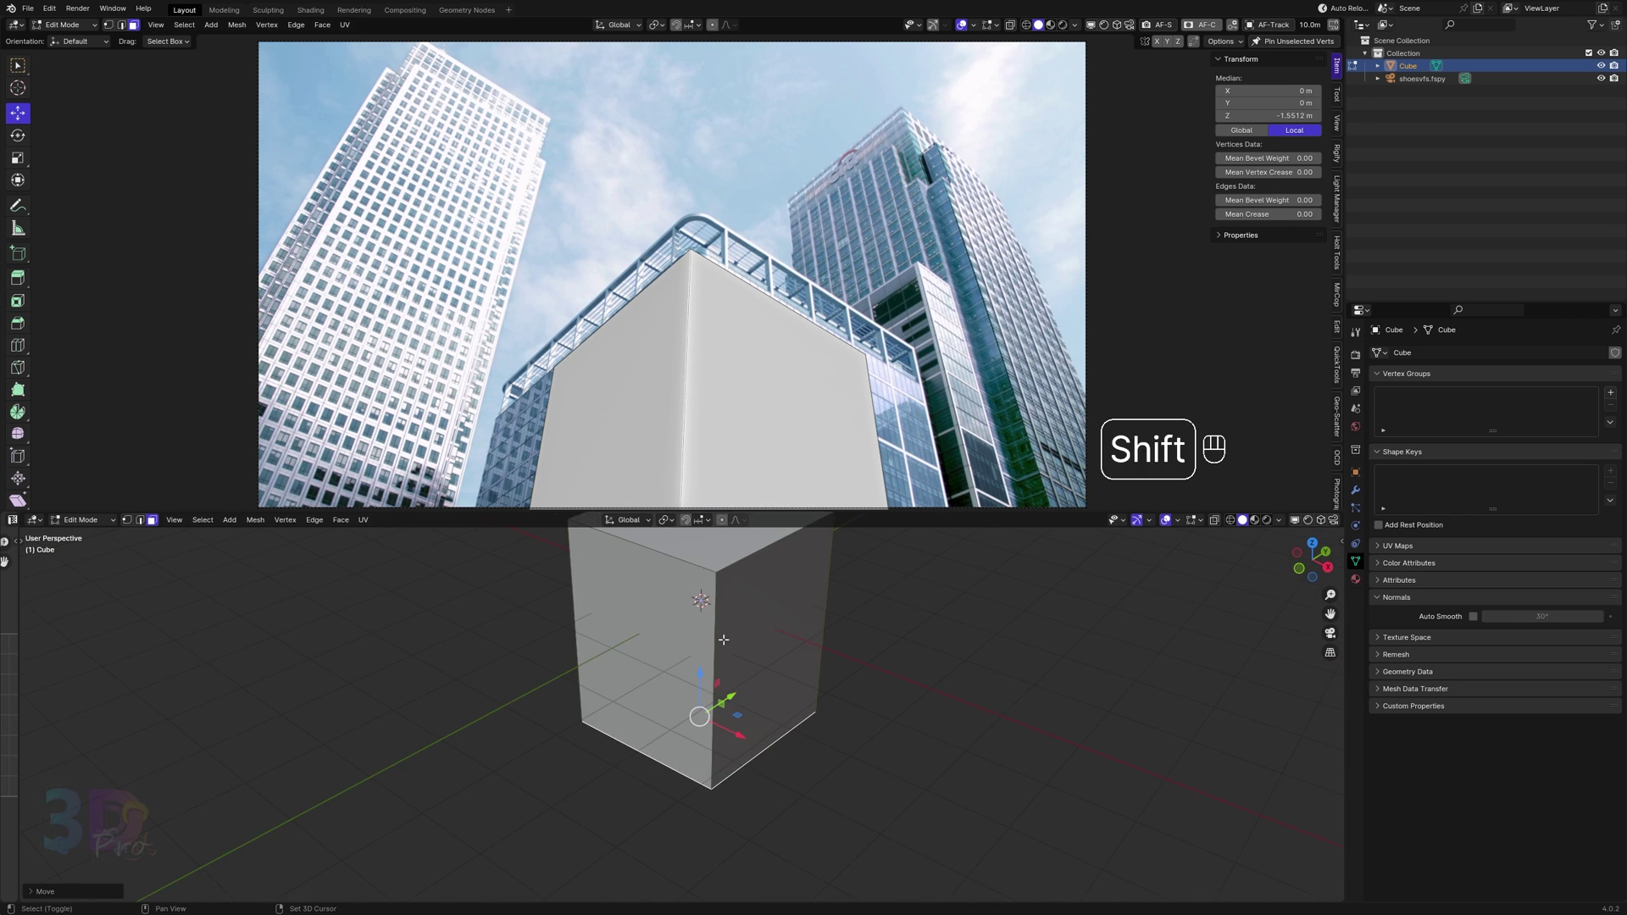
drag(716, 674, 737, 702)
Move the cube's +Y side face outward to about 1.76 m so it covers the building's right-hand facade.
middle_drag(737, 701, 771, 701)
click(746, 699)
click(821, 699)
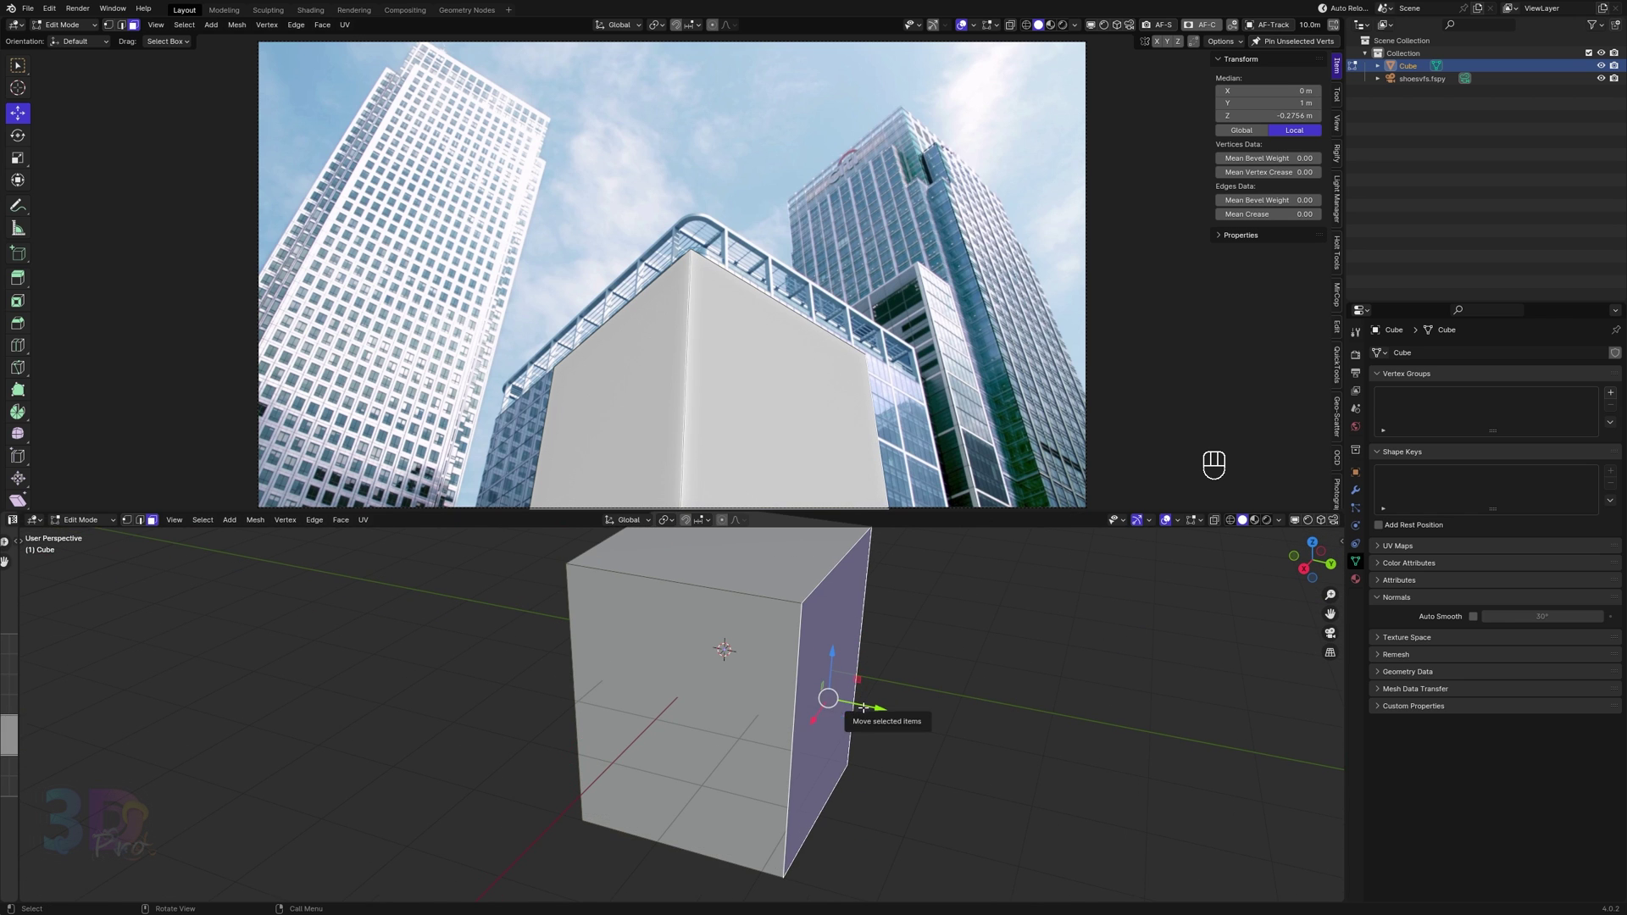
drag(863, 706, 949, 725)
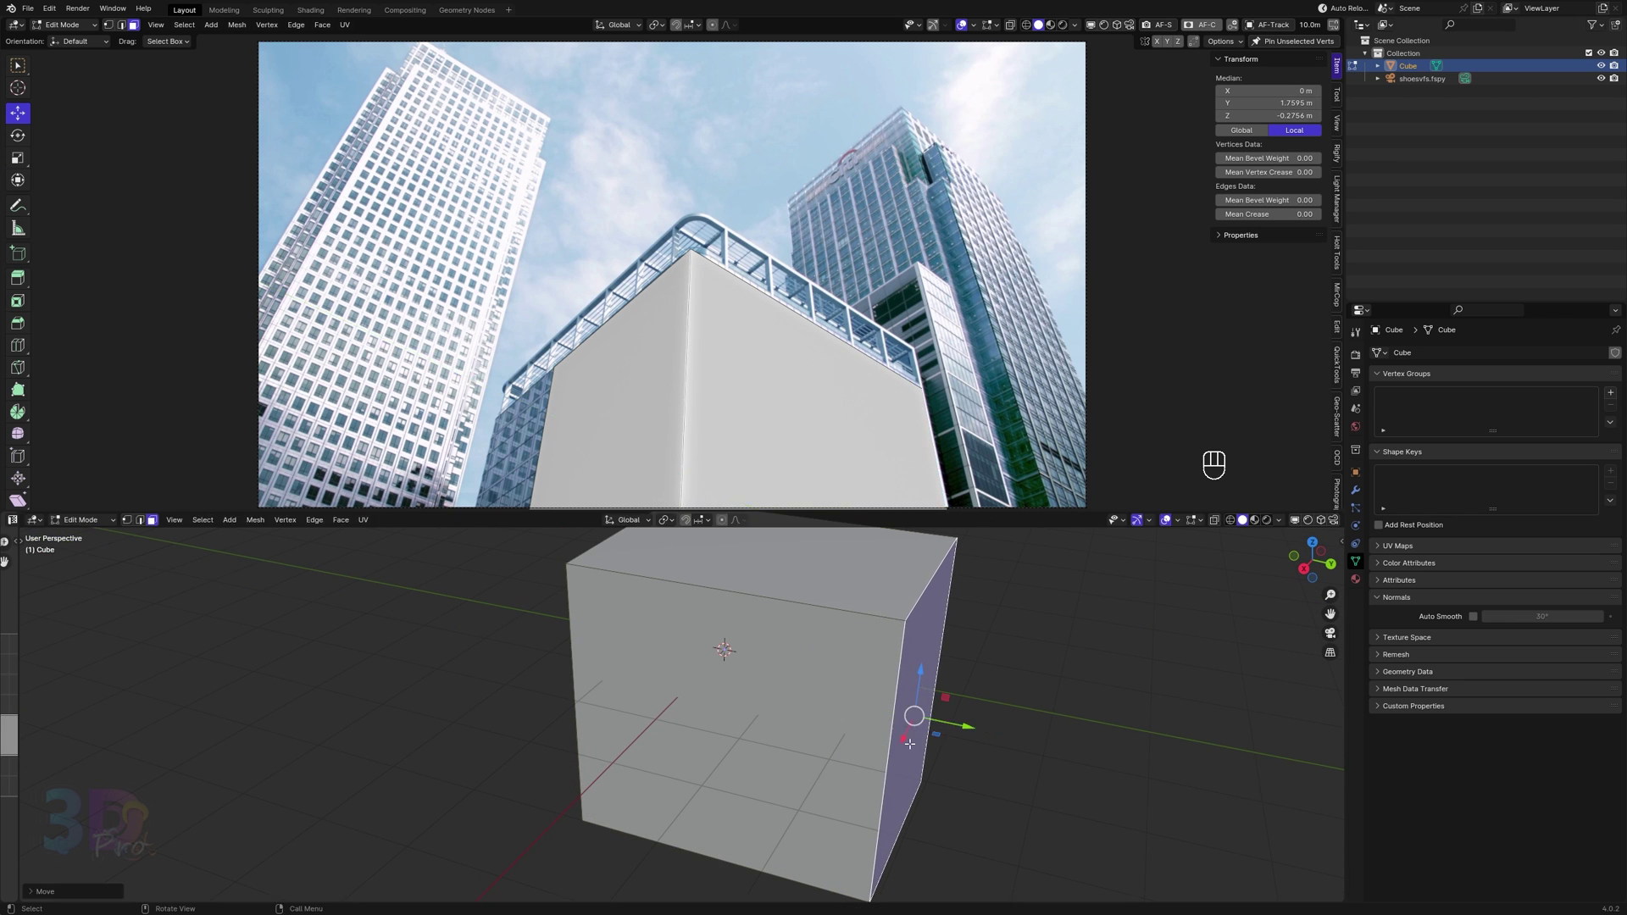
Pull the cube's -X side face outward so the box covers the building's left-hand facade.
middle_drag(909, 743, 644, 703)
click(598, 697)
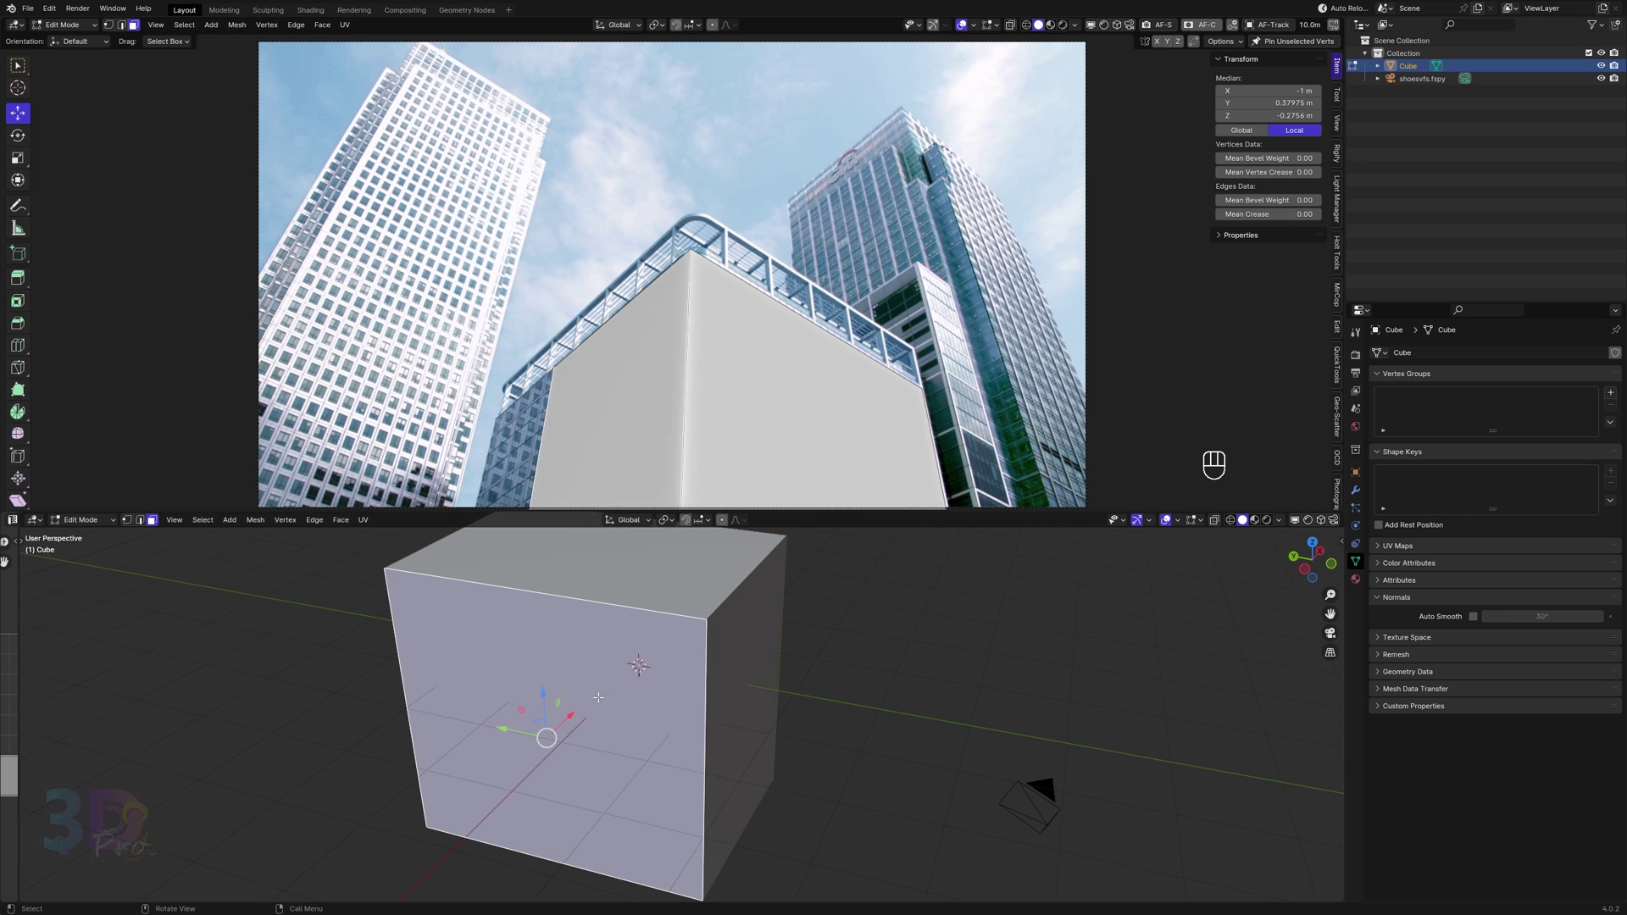
drag(574, 719, 500, 783)
scroll(750, 623, up, 1)
Move the cube's +X face out to about 1.04 m so it lines up with the building's right-hand facade.
click(719, 700)
click(719, 701)
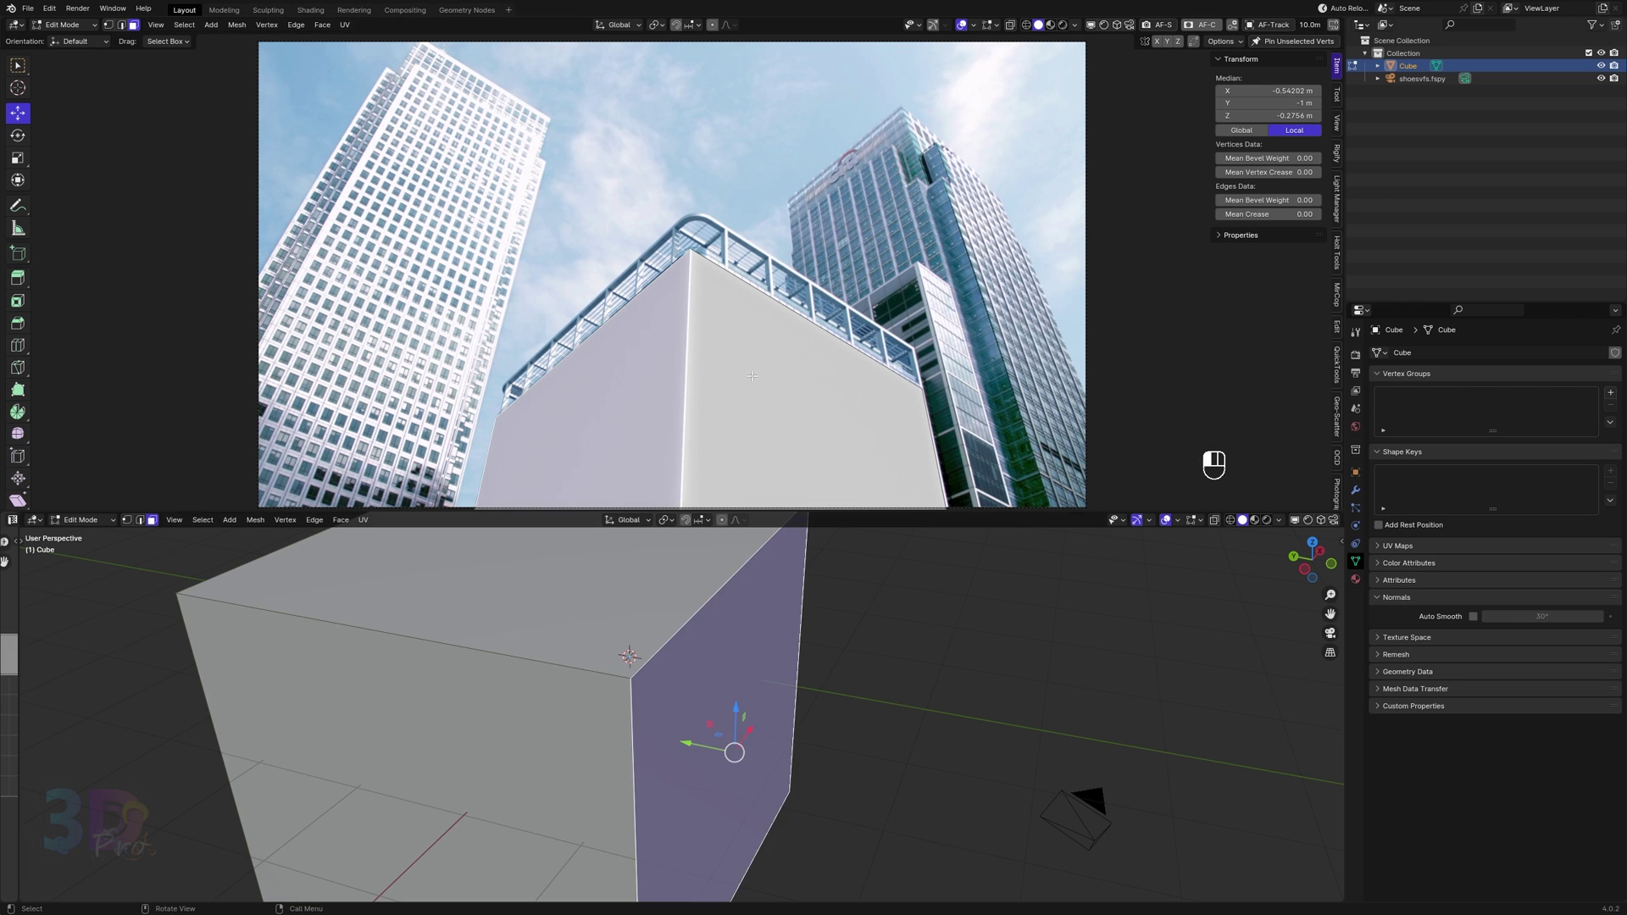
scroll(793, 332, up, 1)
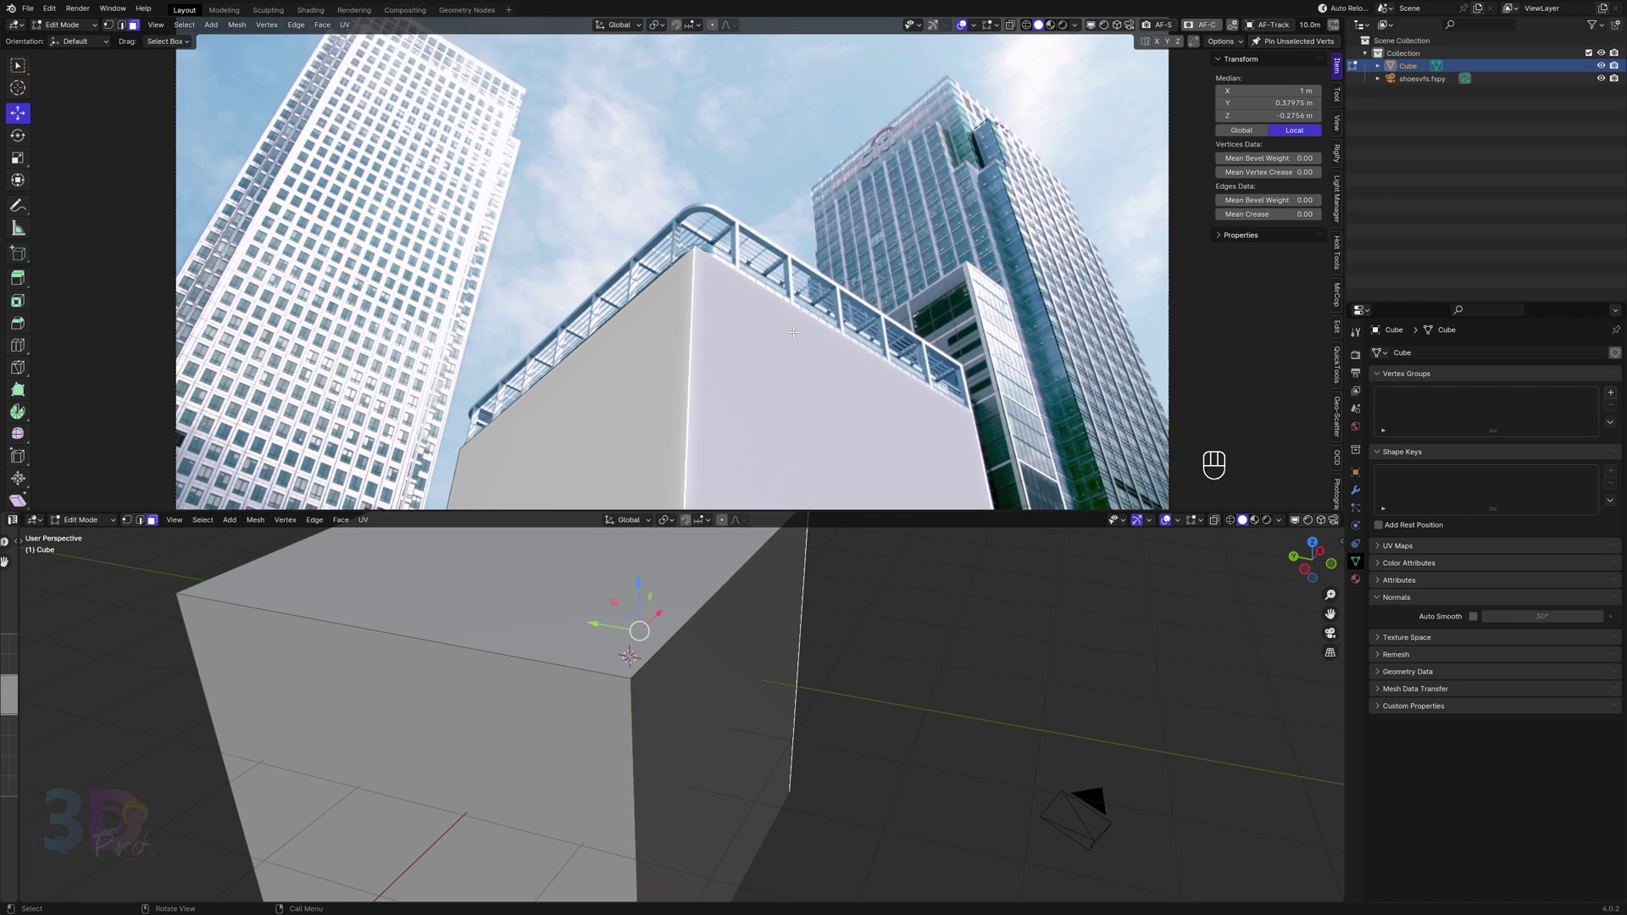
scroll(796, 328, up, 2)
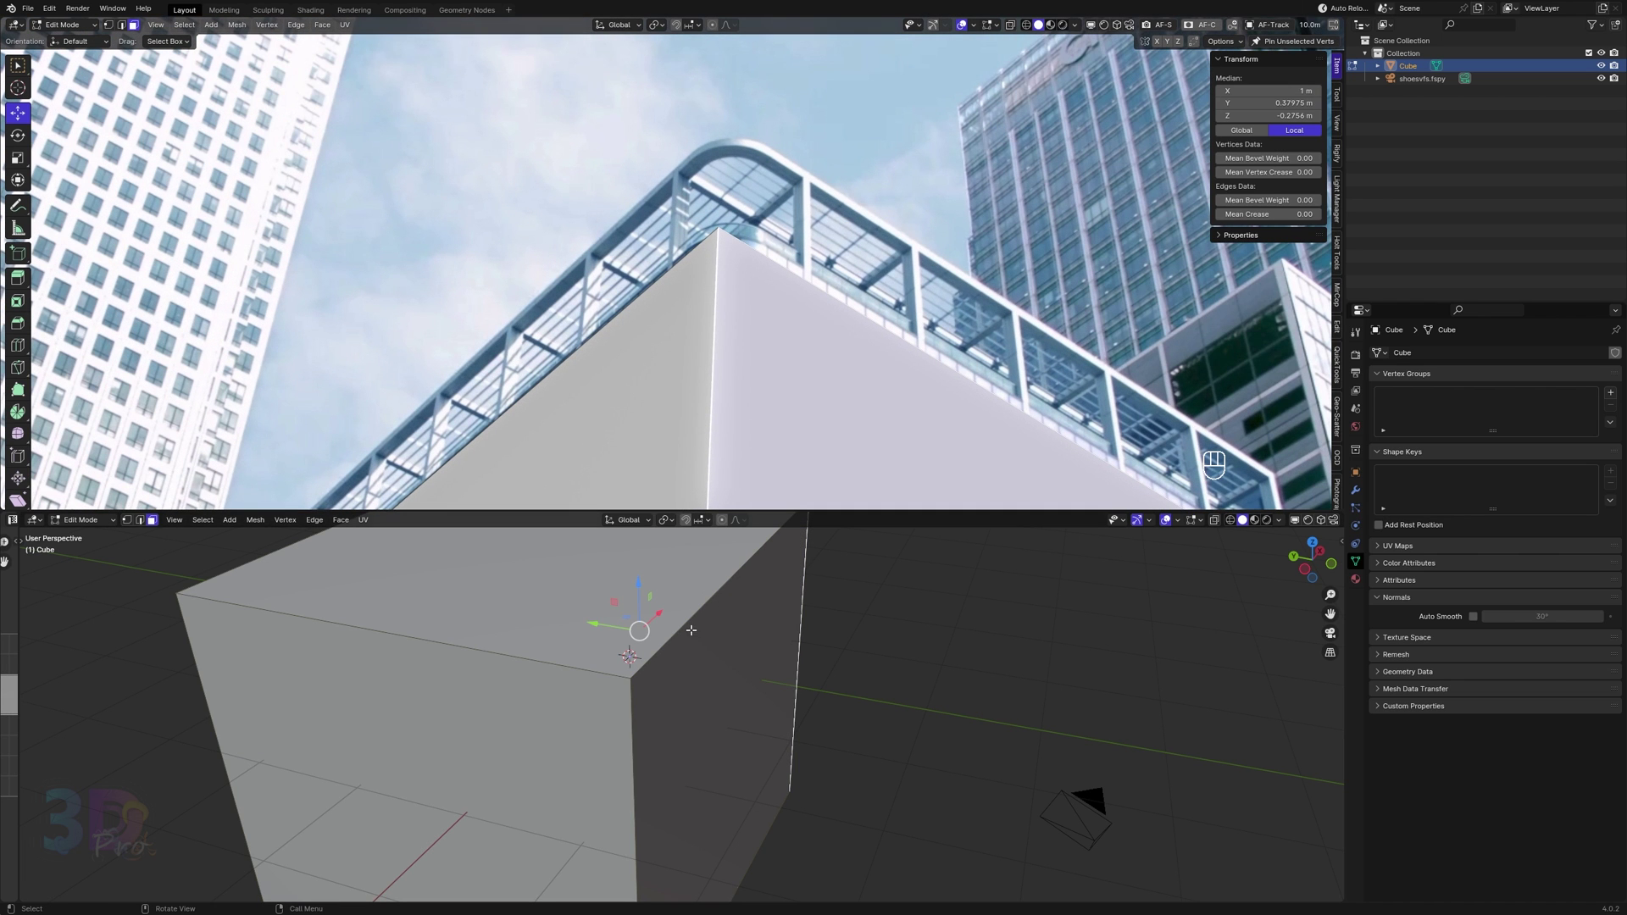
middle_drag(691, 630, 834, 675)
mouse_move(835, 676)
mouse_down()
mouse_move(853, 699)
mouse_move(831, 678)
mouse_up()
scroll(708, 652, down, 3)
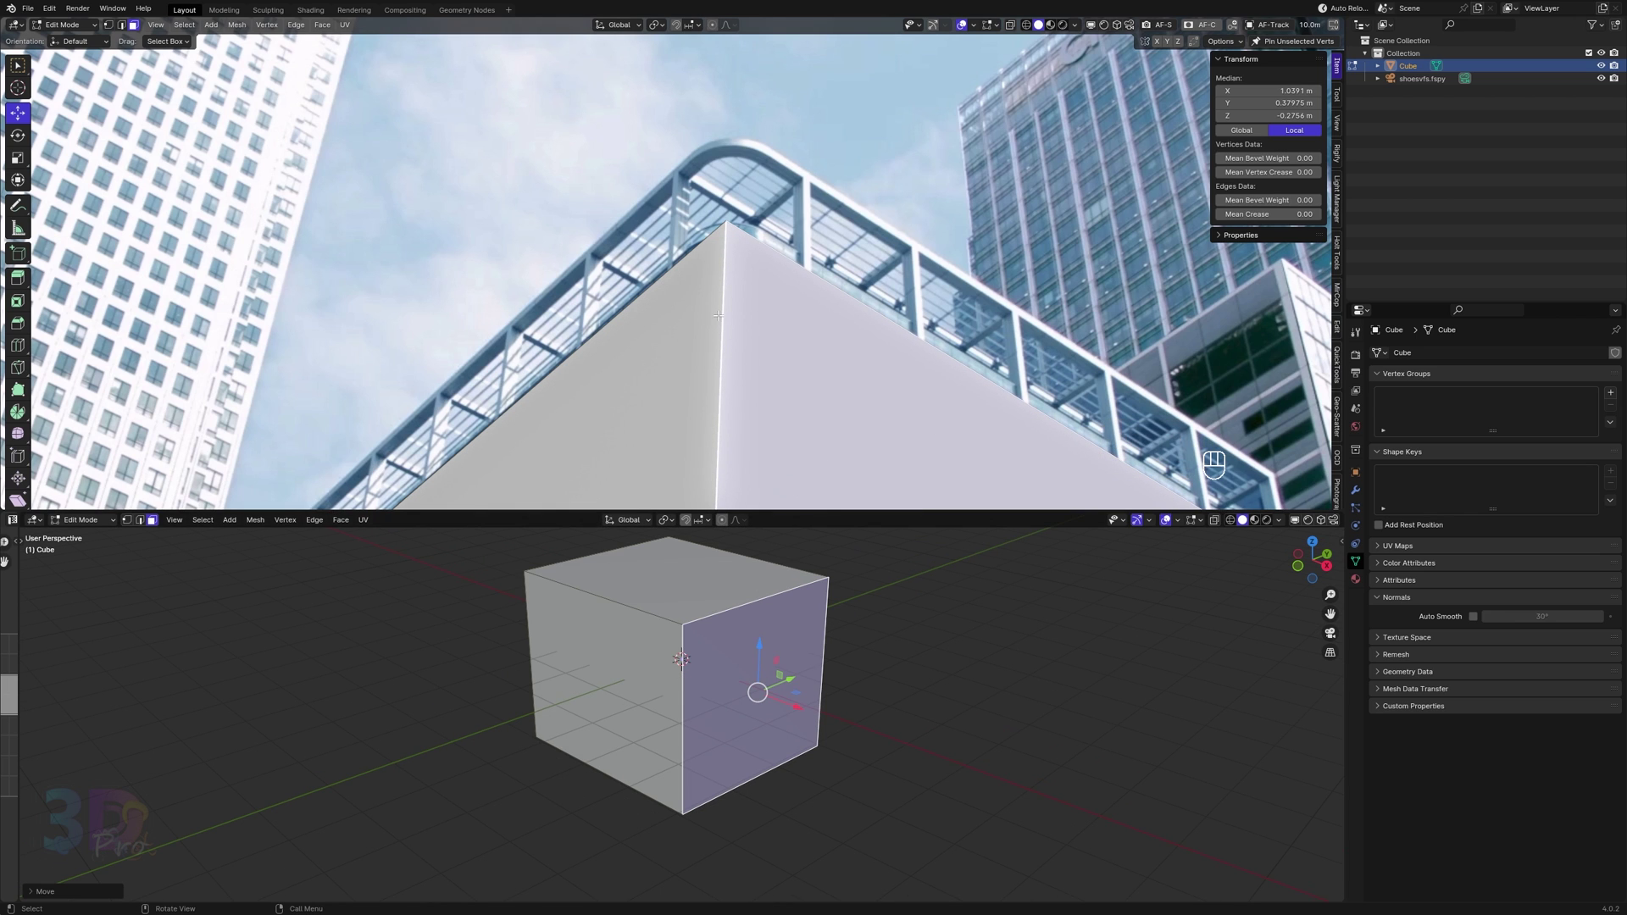
Bevel the cube's vertical front corner edge about 0.19 m wide with 18 segments to match the building's rounded corner.
key(2)
click(683, 720)
key(KP_Decimal)
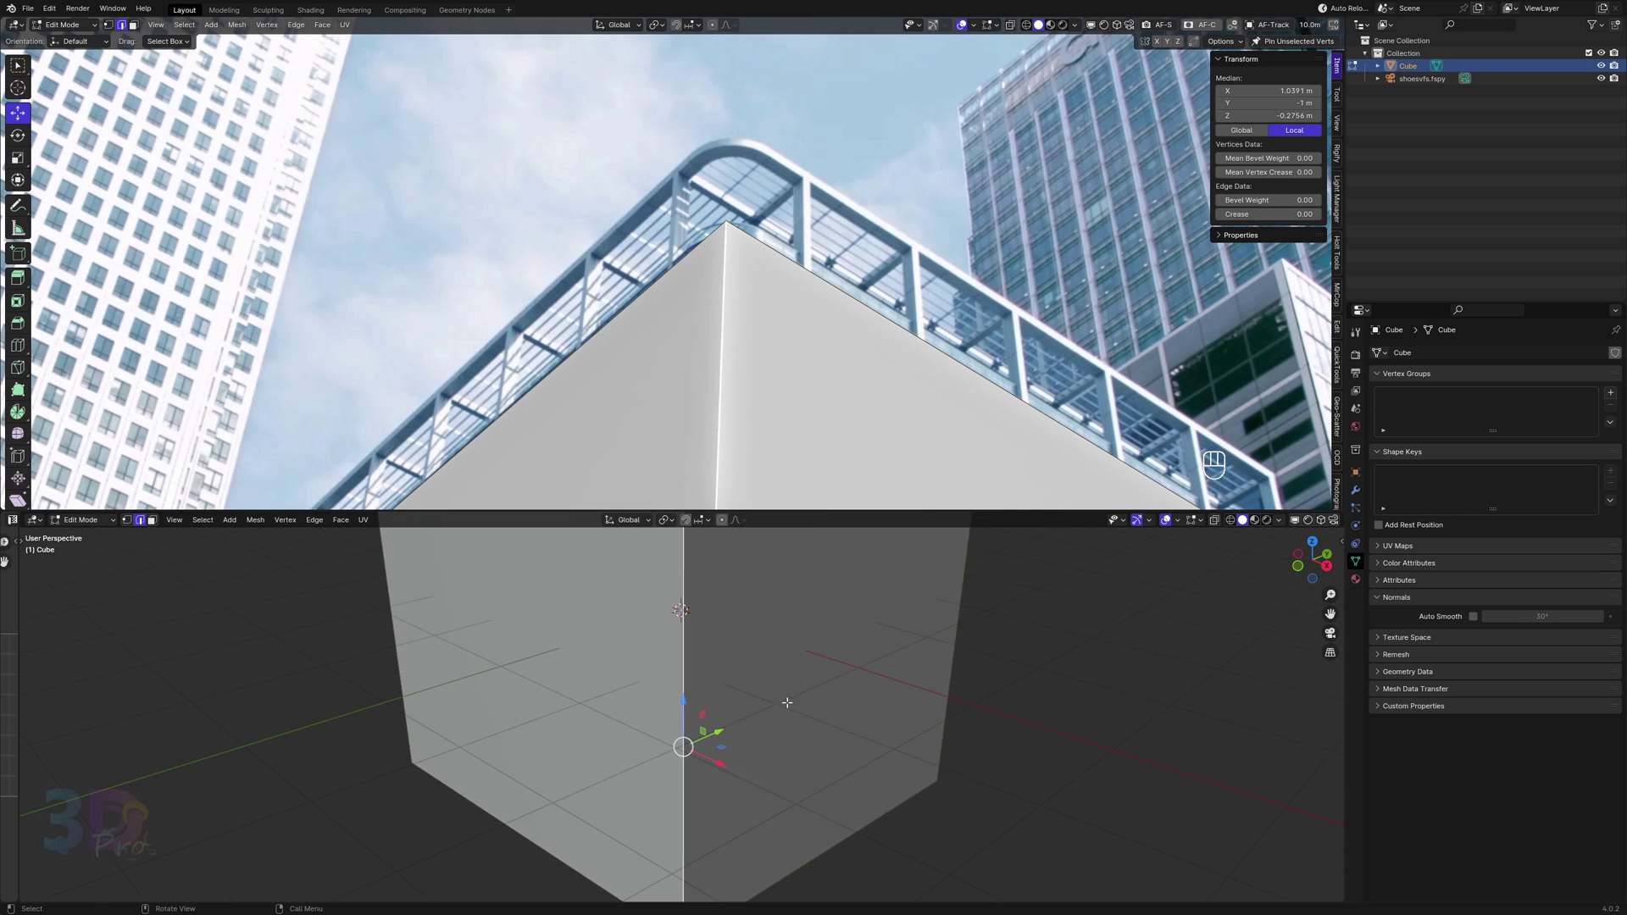
key(ctrl+b)
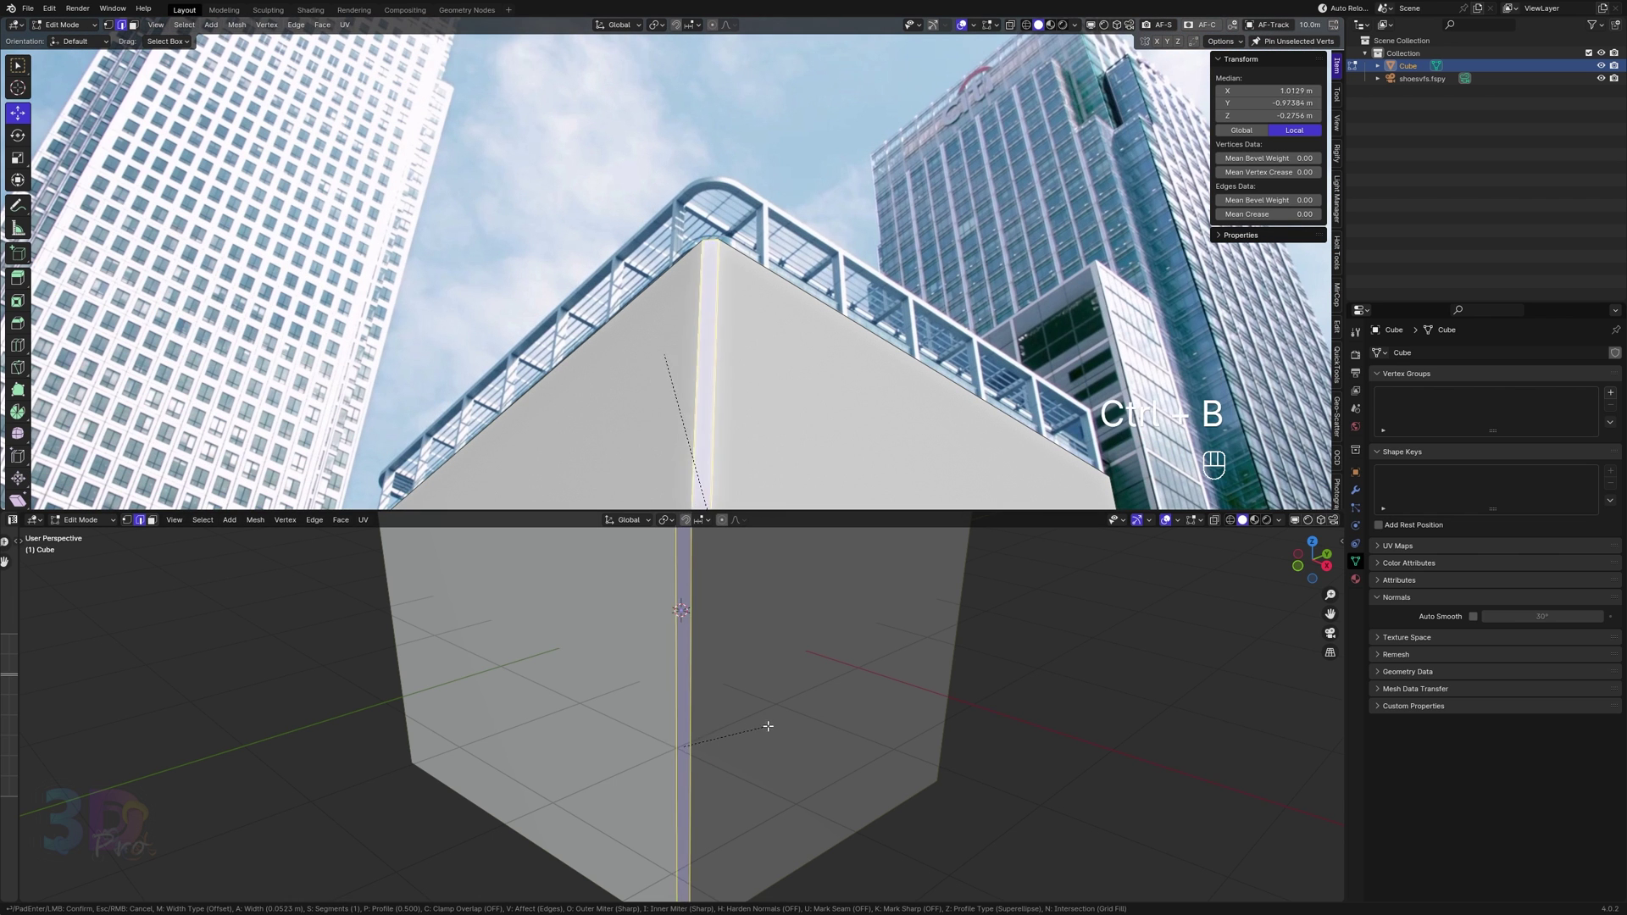
scroll(786, 746, up, 13)
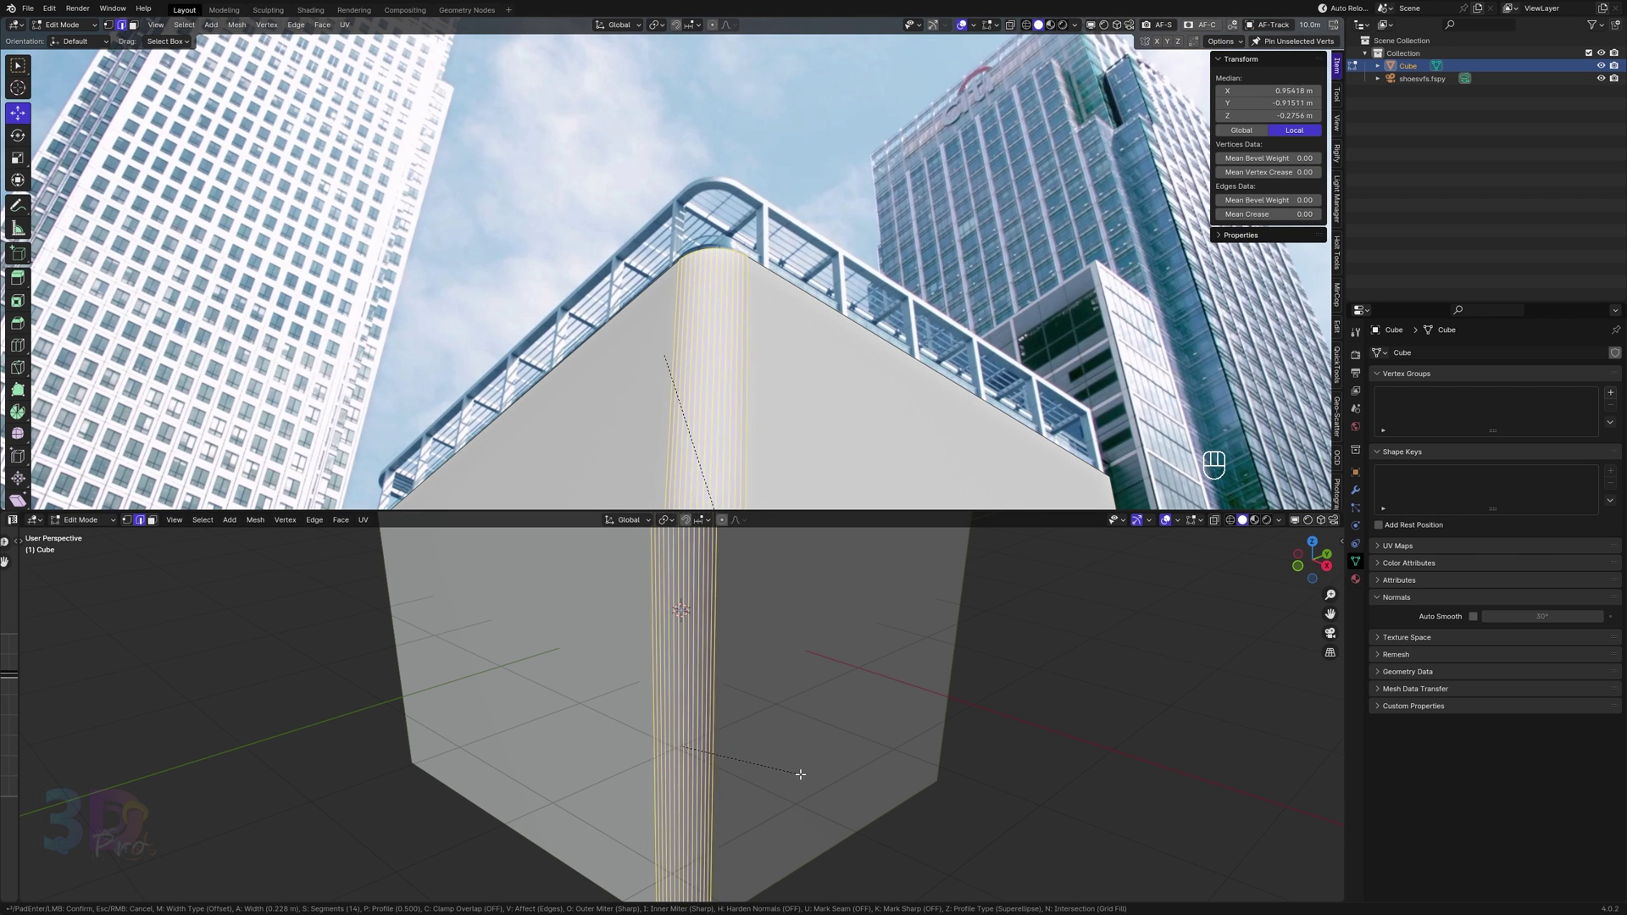
scroll(798, 771, up, 2)
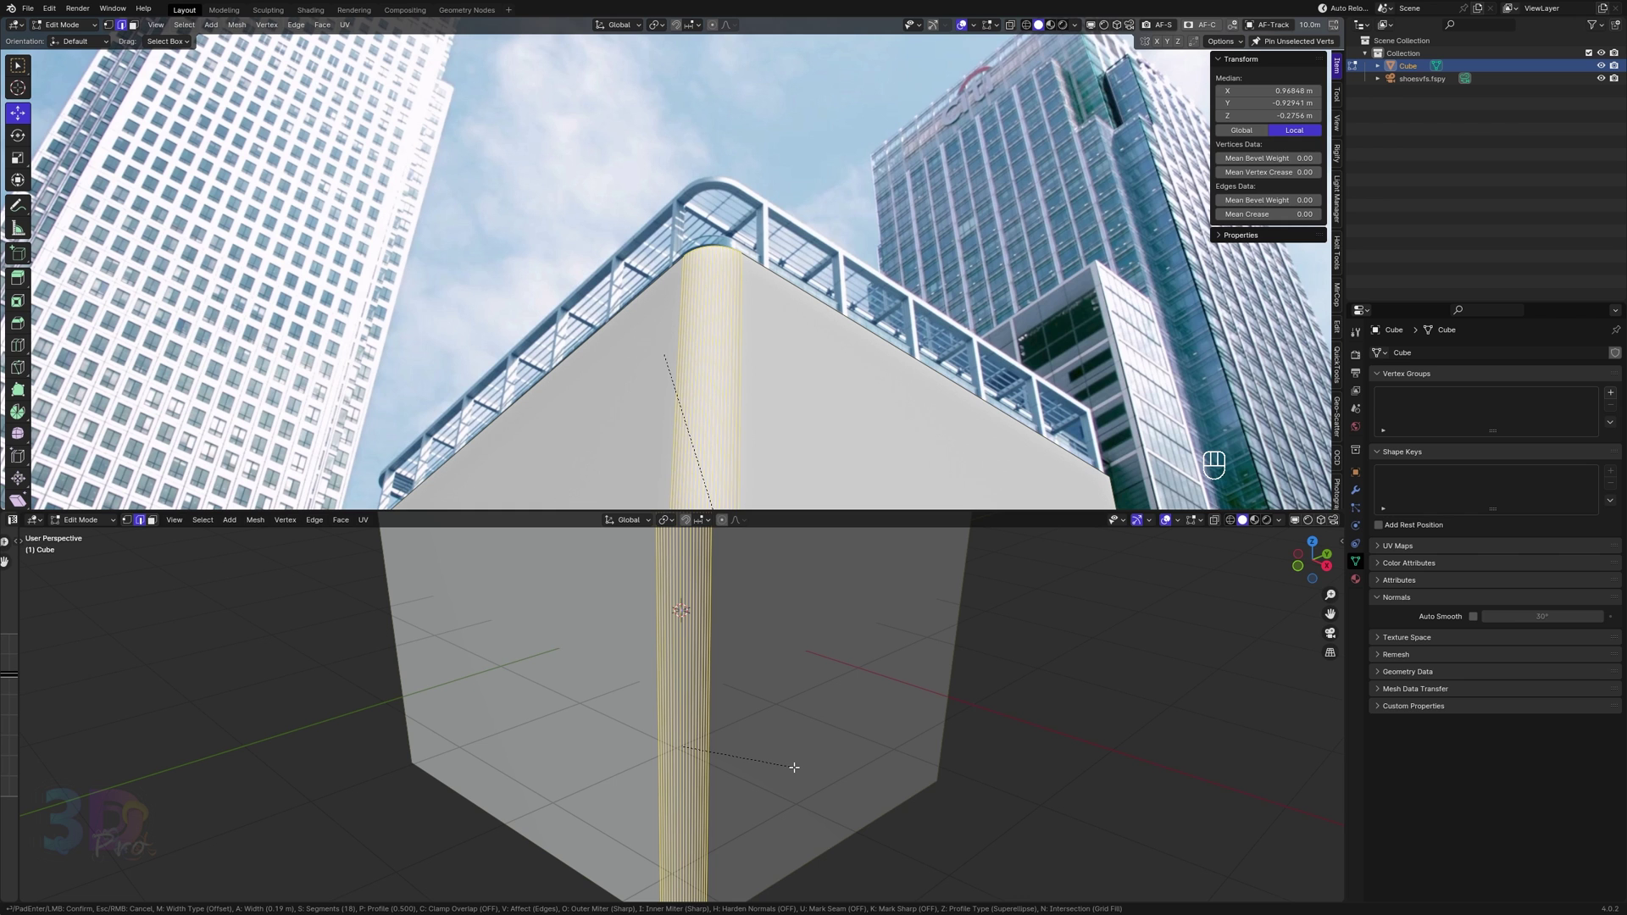
click(794, 767)
Return to Object Mode and shade the cube smooth with 30° auto smooth.
key(Tab)
right_click(744, 642)
click(742, 640)
scroll(740, 633, down, 4)
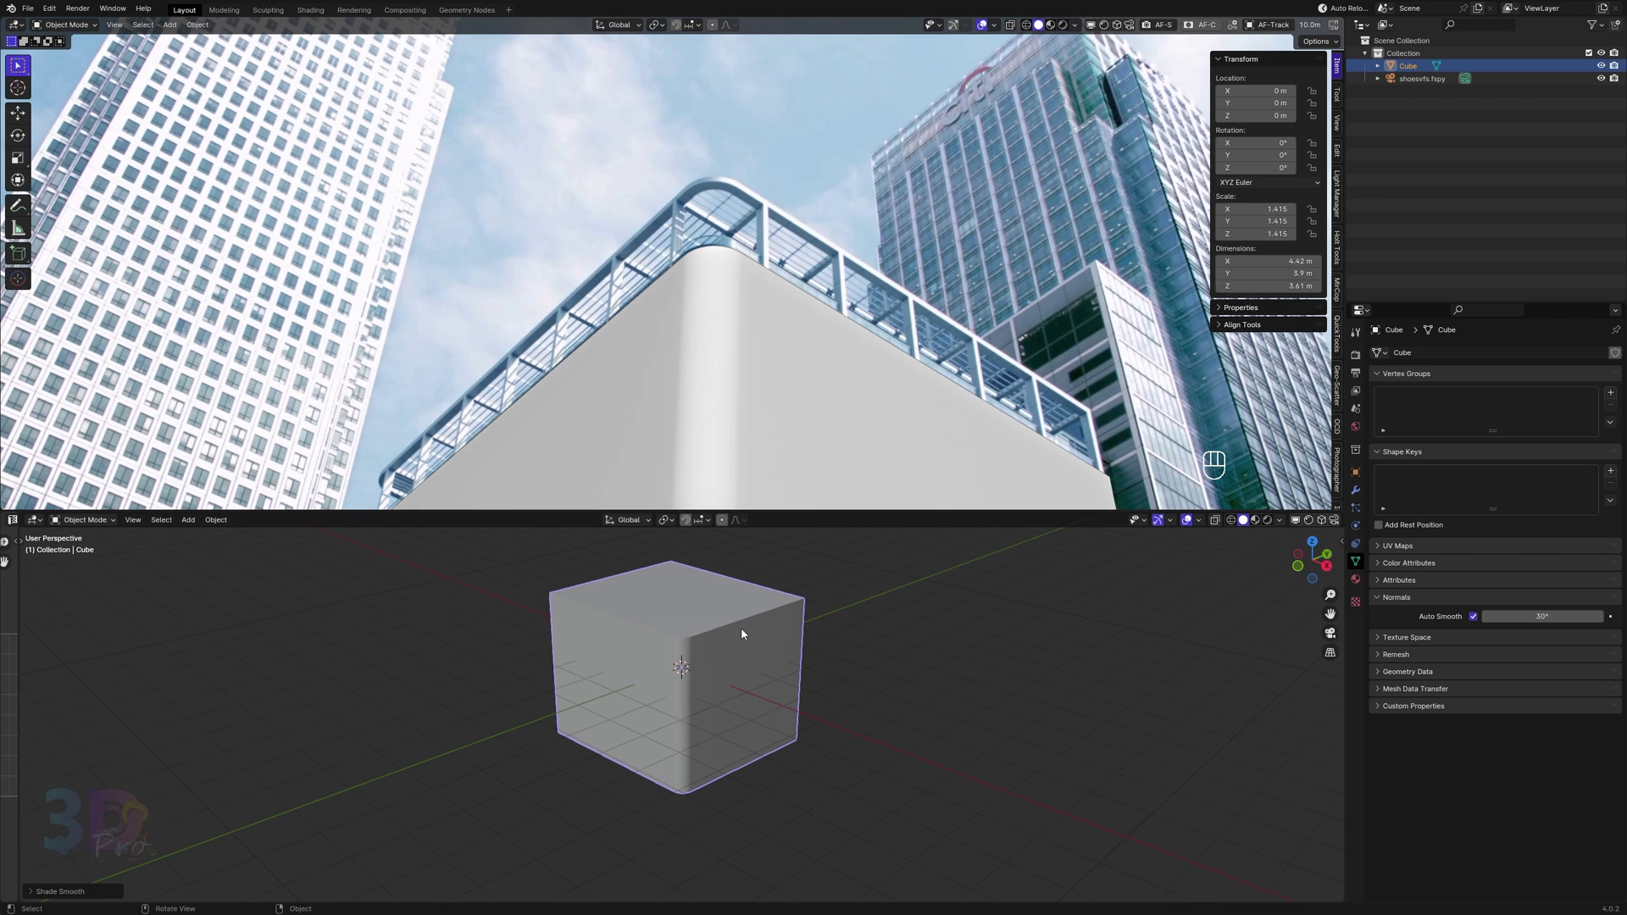
Add a horizontal loop cut around the cube and slide it slightly upward, dividing the walls into an upper and a lower band.
scroll(764, 356, down, 5)
scroll(756, 344, up, 2)
shift+middle_drag(766, 355, 761, 345)
scroll(763, 695, up, 4)
key(Tab)
shift+middle_drag(775, 703, 763, 734)
key(ctrl+r)
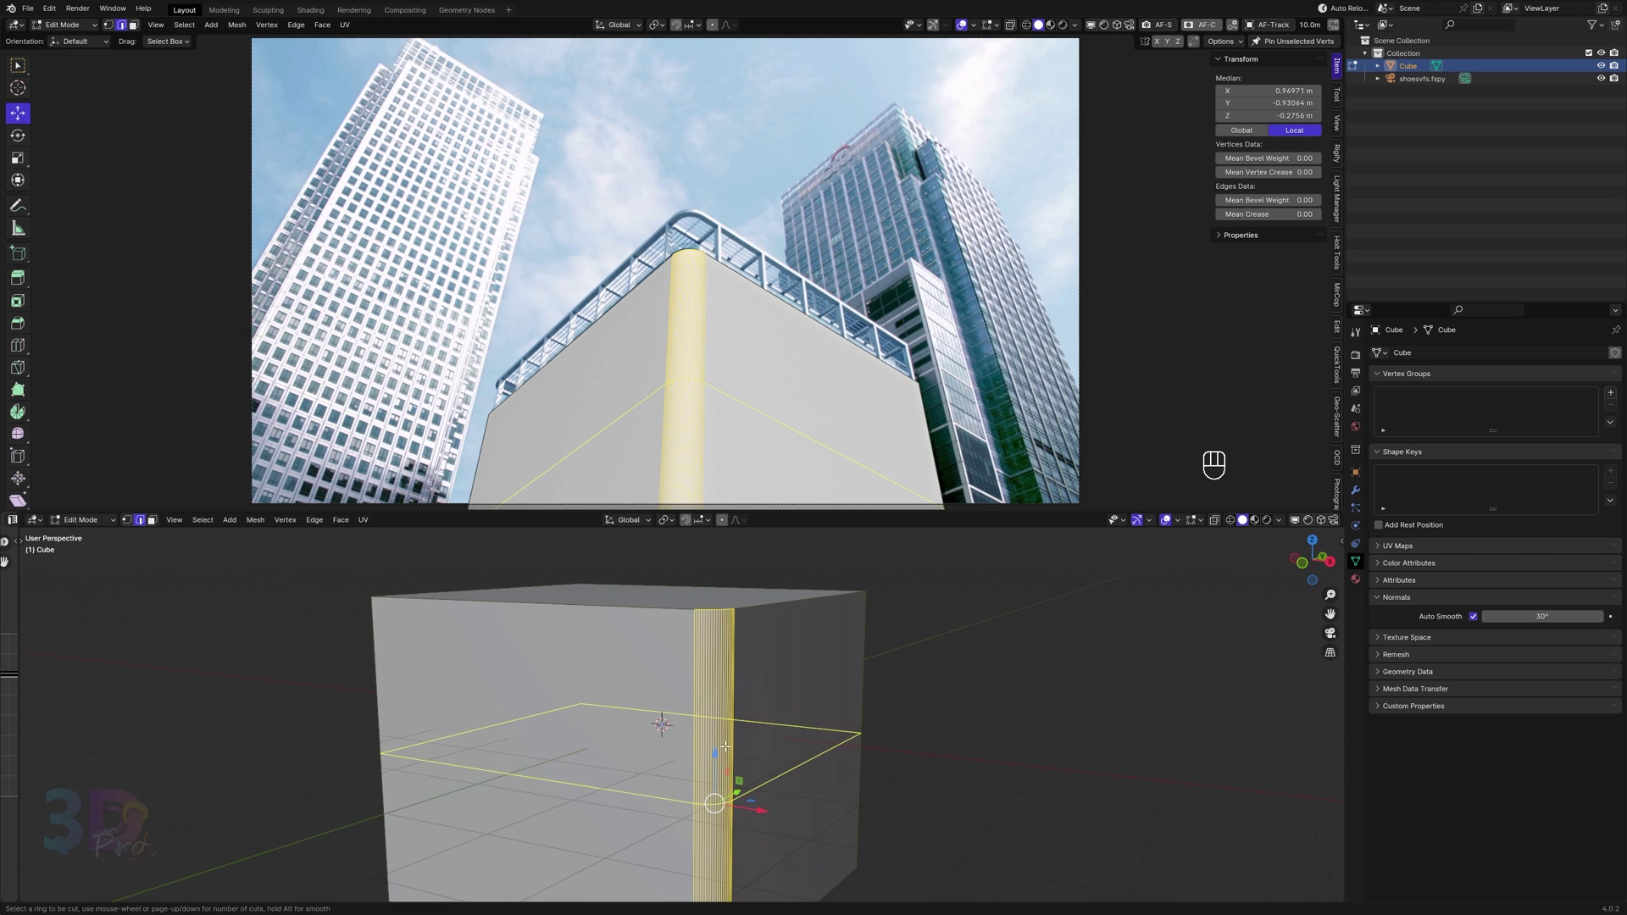
click(725, 755)
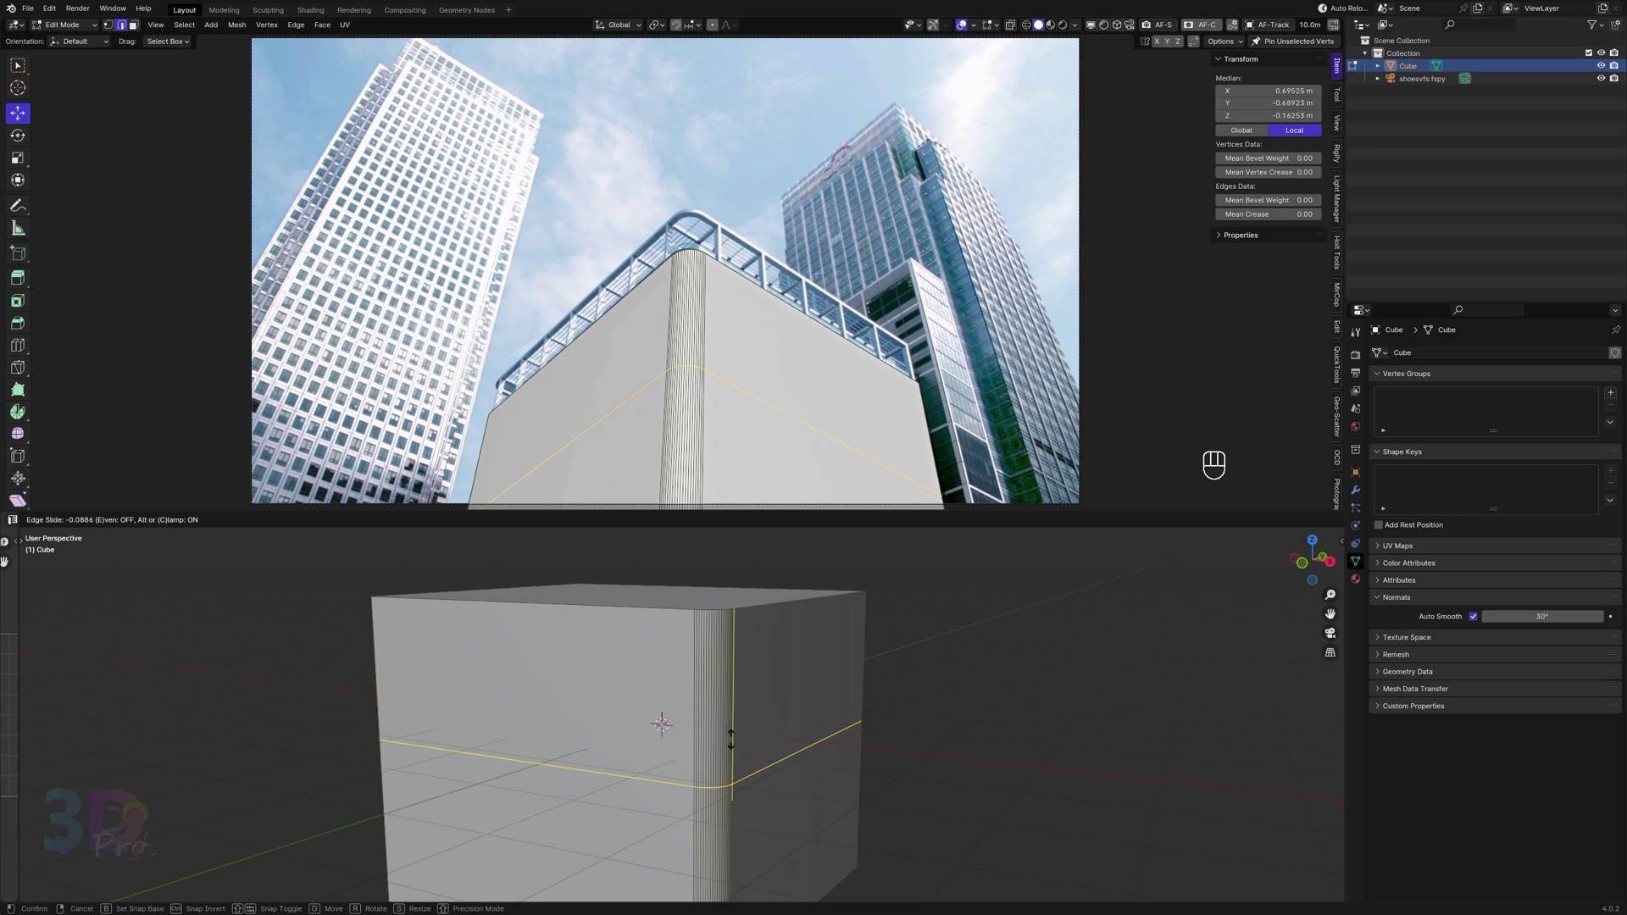
click(730, 739)
middle_drag(731, 739, 752, 725)
Extrude the lower band's front facade faces, including the rounded corner, outward along their normals by about 0.0075 m.
key(3)
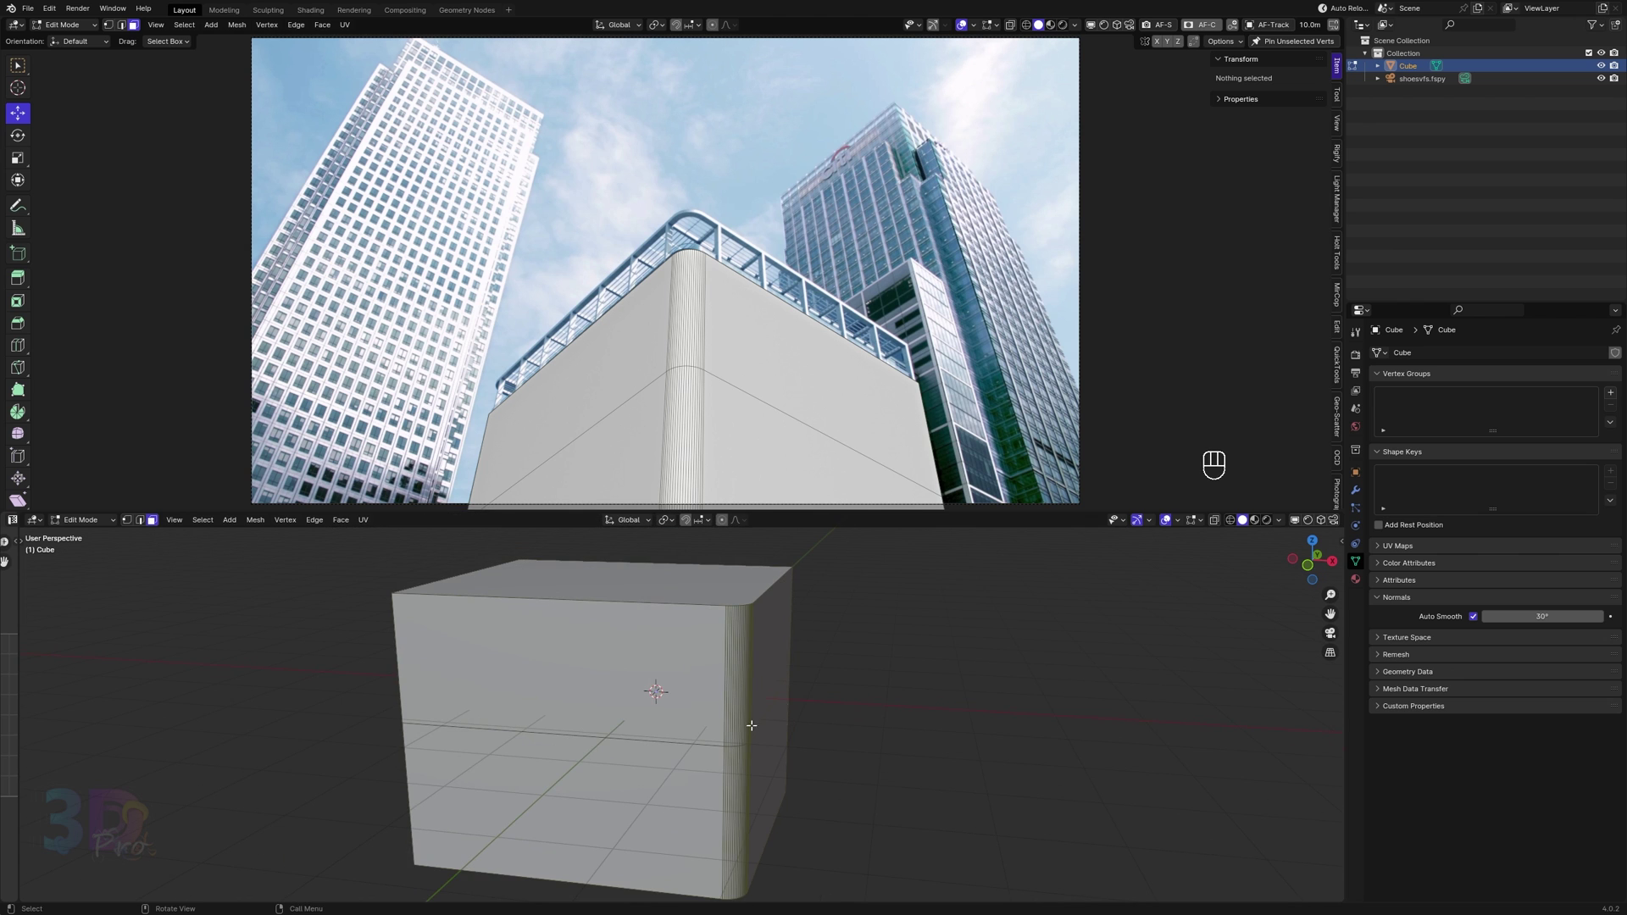
alt+click(741, 802)
scroll(709, 806, up, 3)
scroll(737, 826, down, 3)
middle_drag(672, 653, 966, 755)
ctrl+click(540, 742)
key(ctrl+z)
shift+click(567, 783)
scroll(858, 806, up, 3)
key(alt+e)
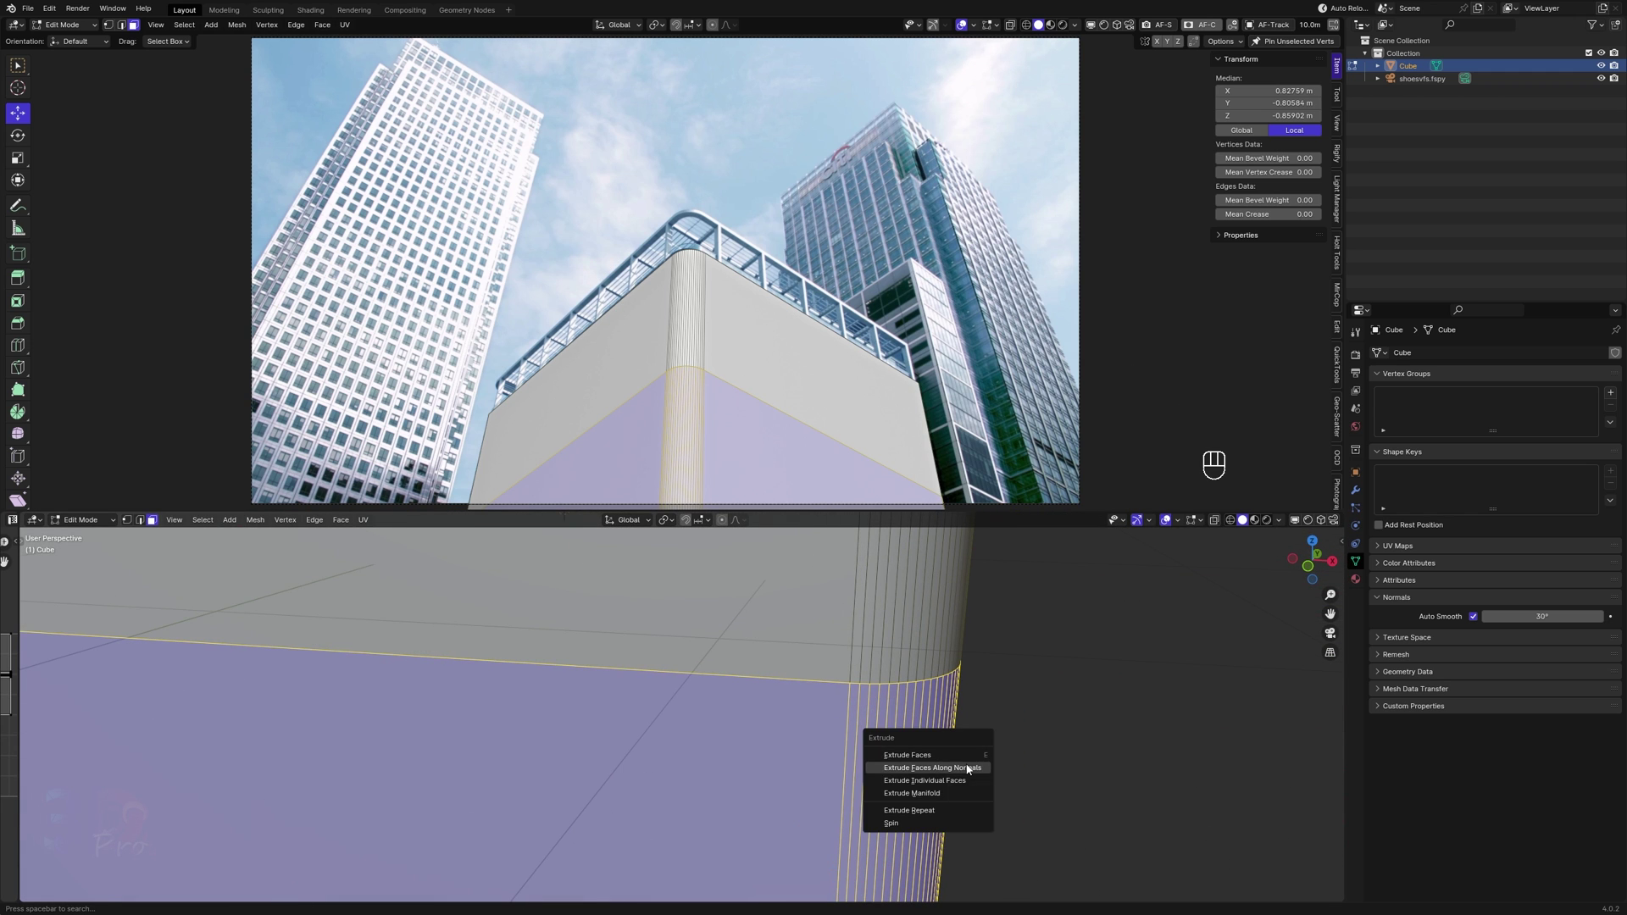
click(968, 768)
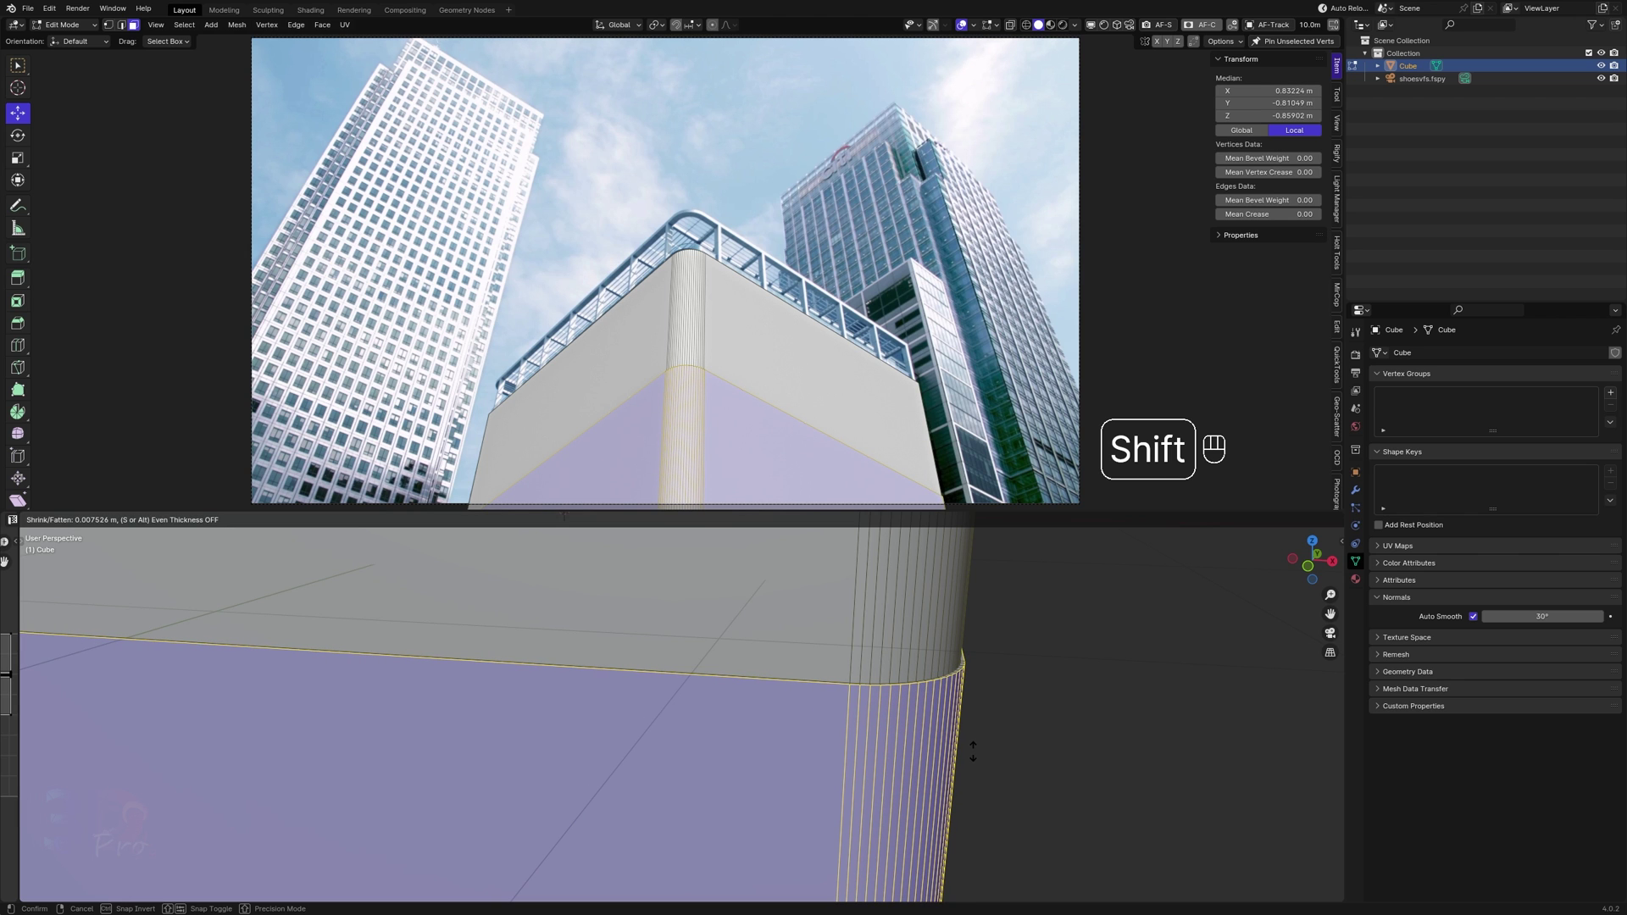
click(972, 752)
middle_drag(972, 751, 782, 683)
scroll(1042, 777, up, 2)
key(Tab)
scroll(769, 697, down, 4)
scroll(769, 698, down, 3)
key(Tab)
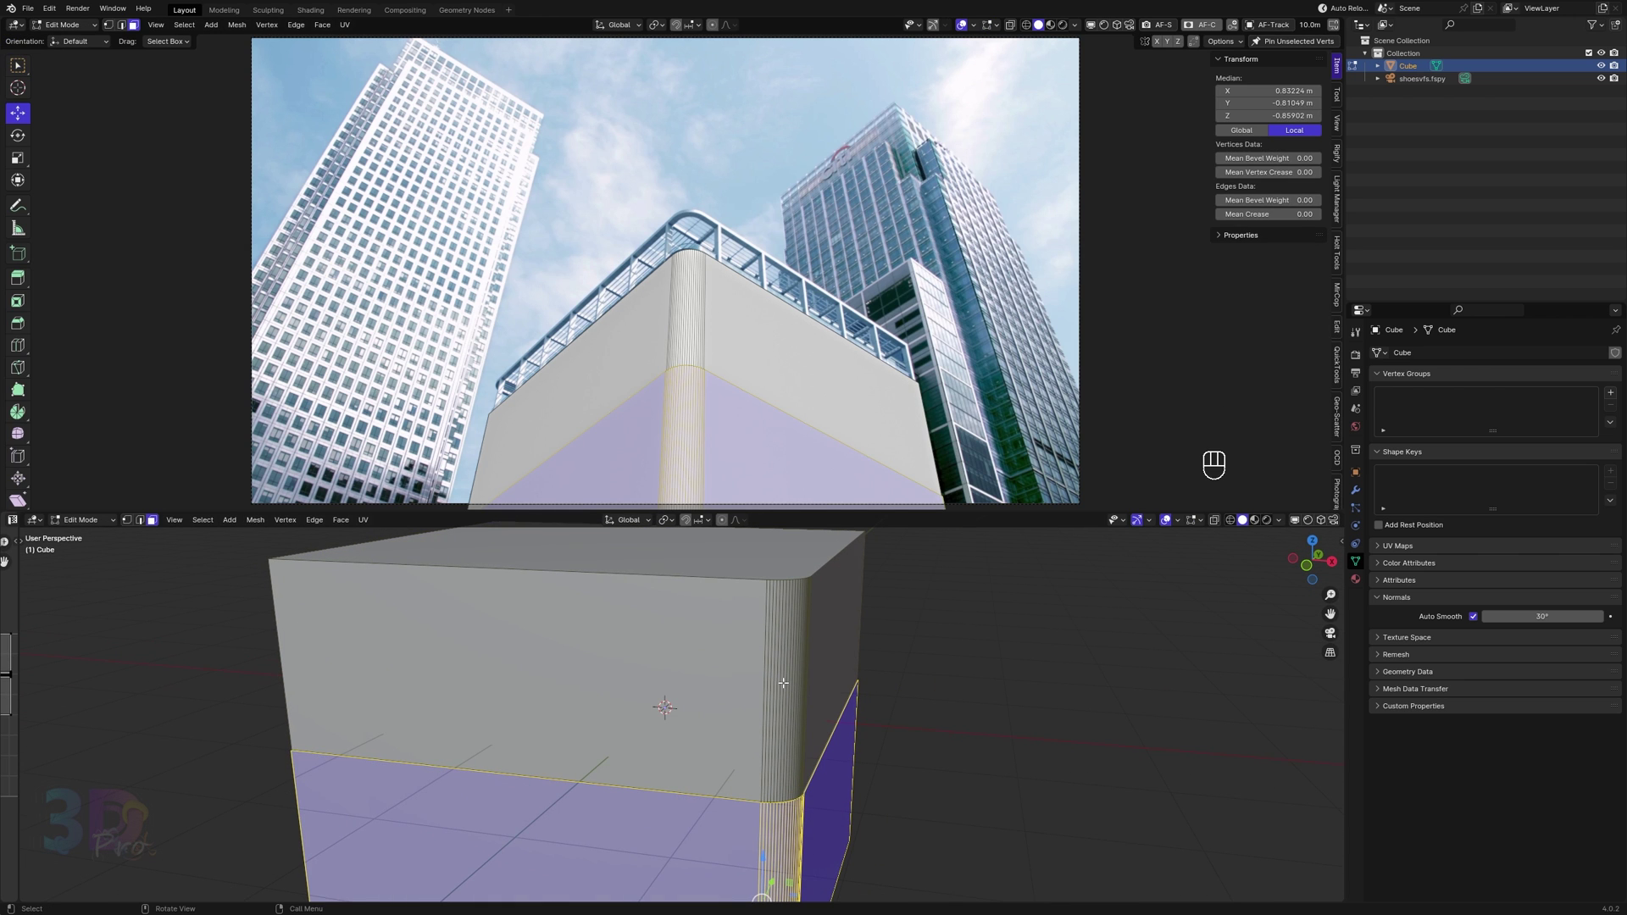
Separate the upper band's front facade faces and rounded corner into their own object.
drag(843, 663, 843, 664)
mouse_move(844, 665)
middle_down()
mouse_move(726, 678)
mouse_move(525, 644)
mouse_move(850, 669)
middle_up()
key(p)
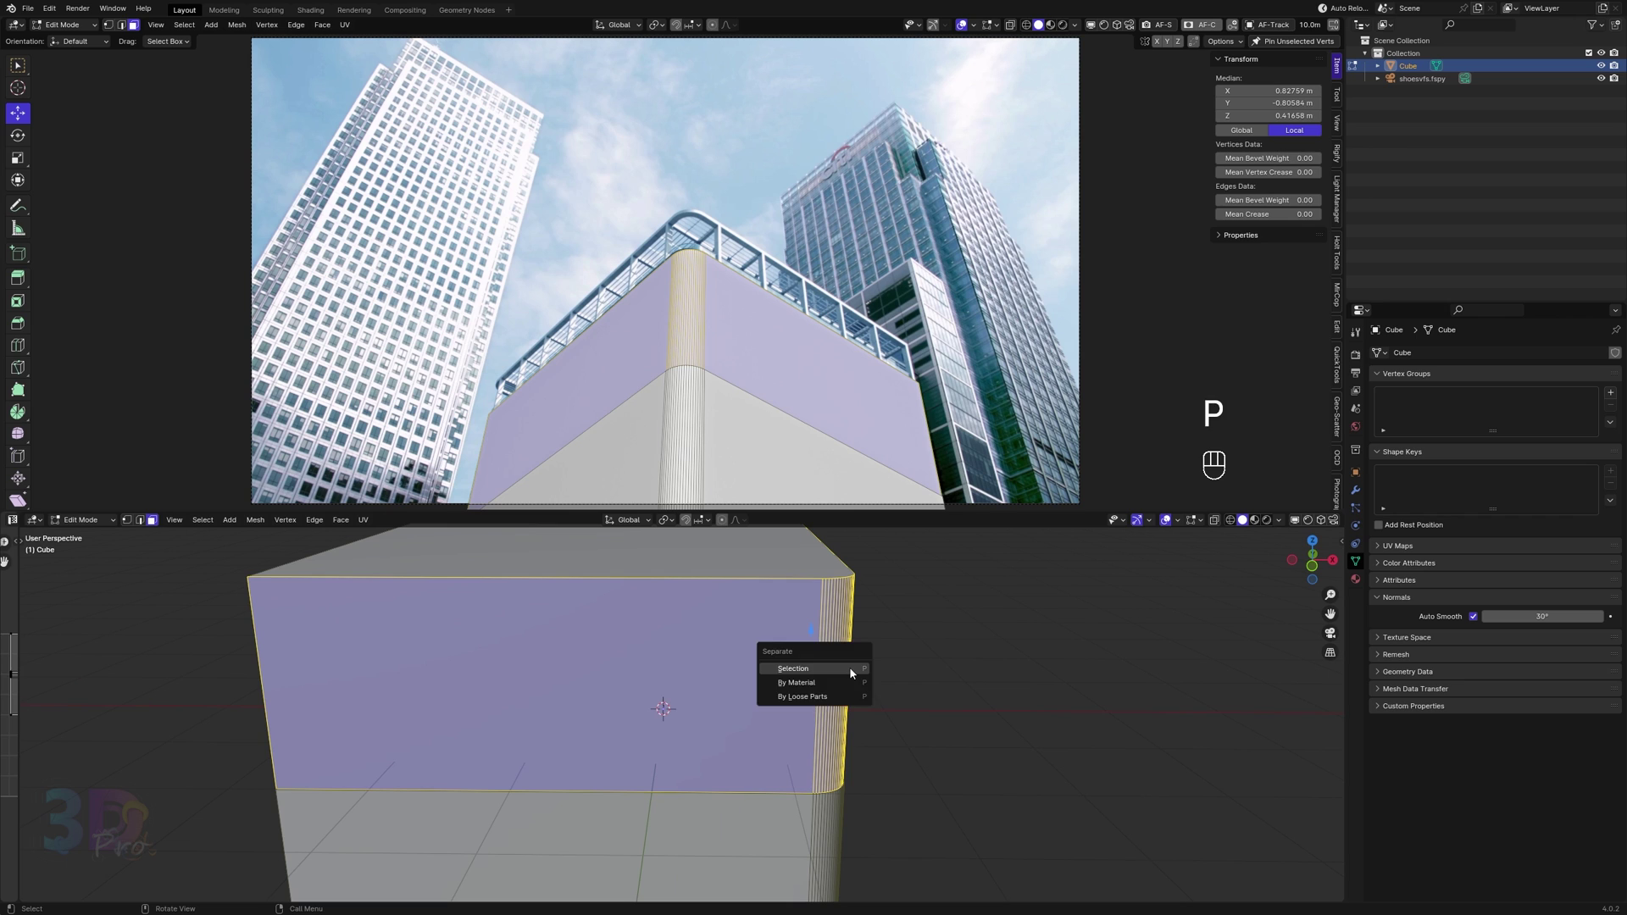
click(847, 666)
key(Tab)
Rename the separated upper facade object as Screen and hide it in the viewport.
click(726, 675)
key(F2)
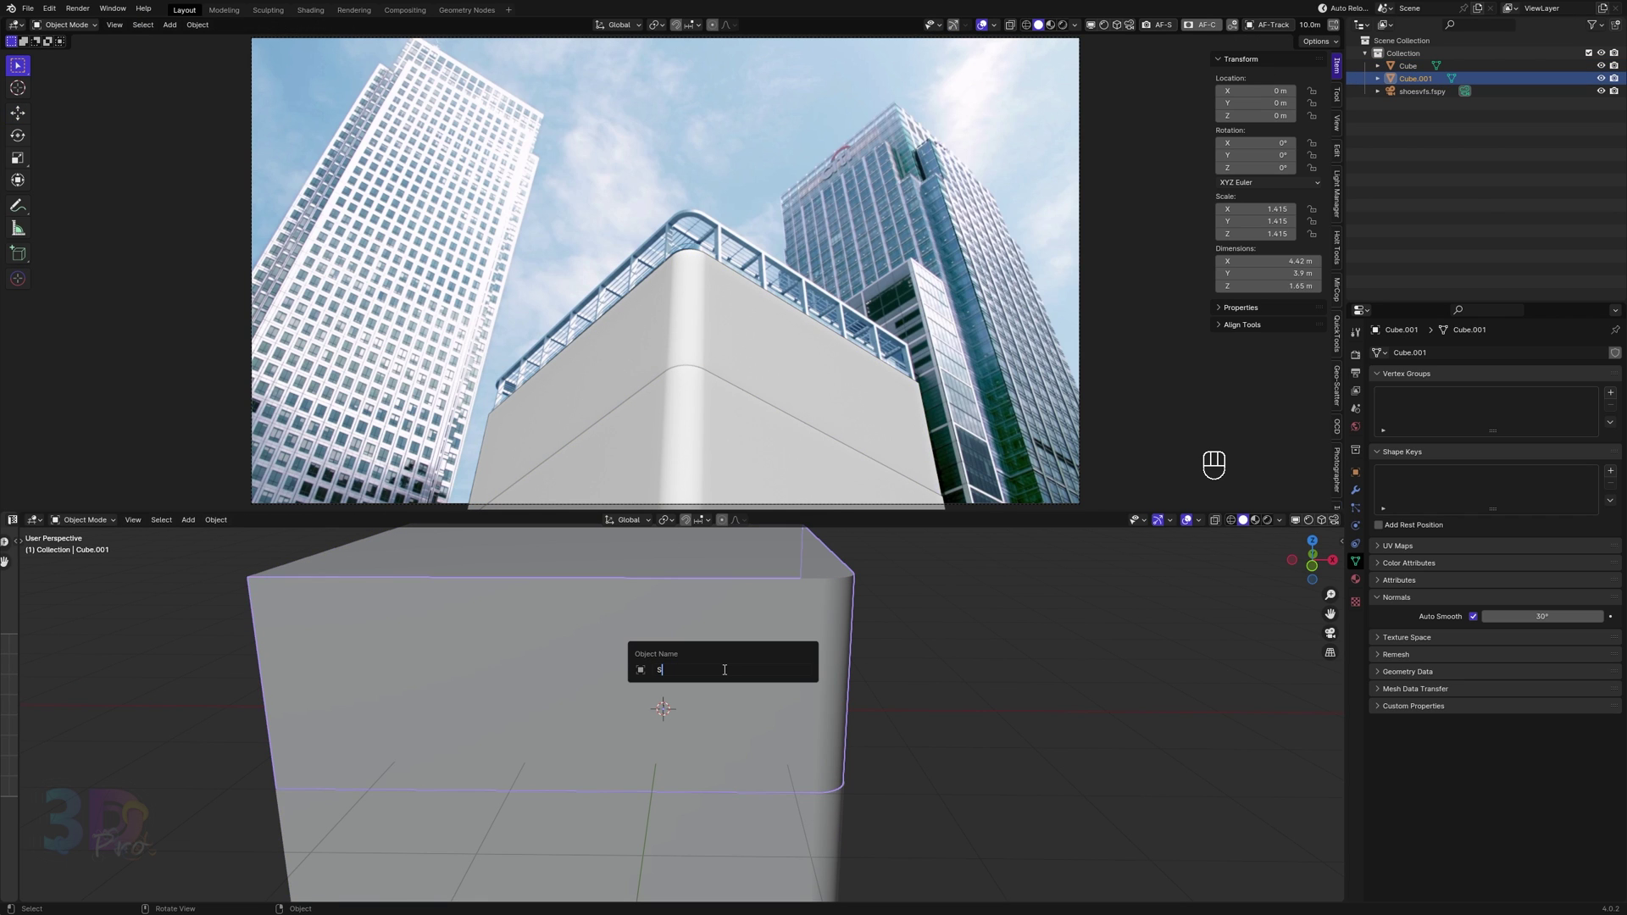
text(Screen)
key(Return)
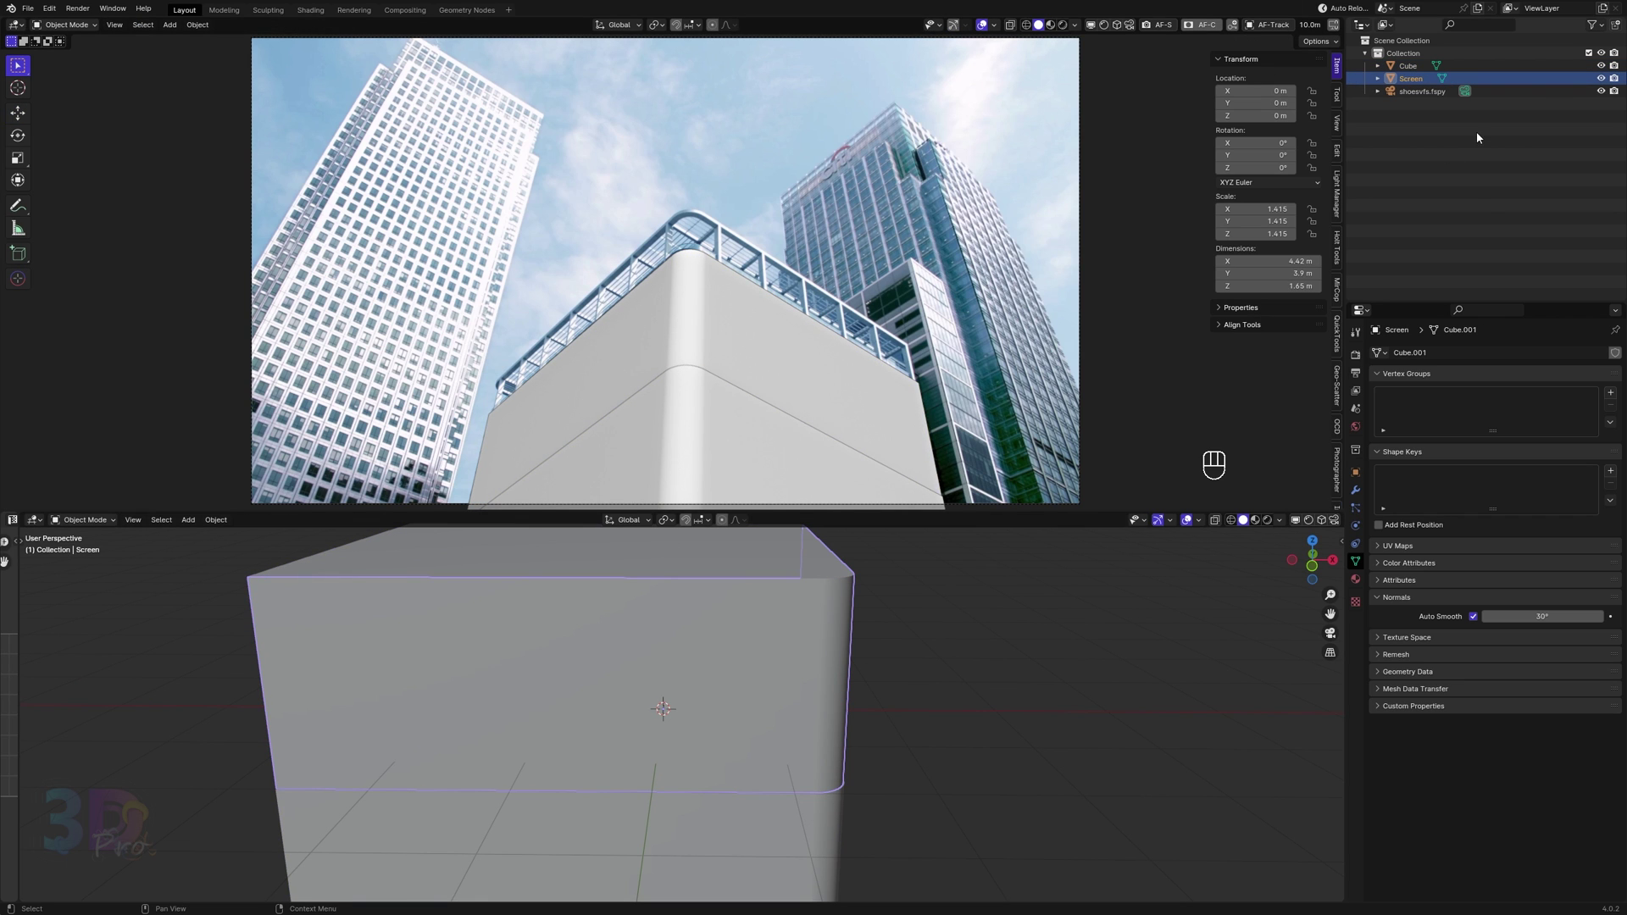
click(1601, 78)
scroll(929, 704, down, 5)
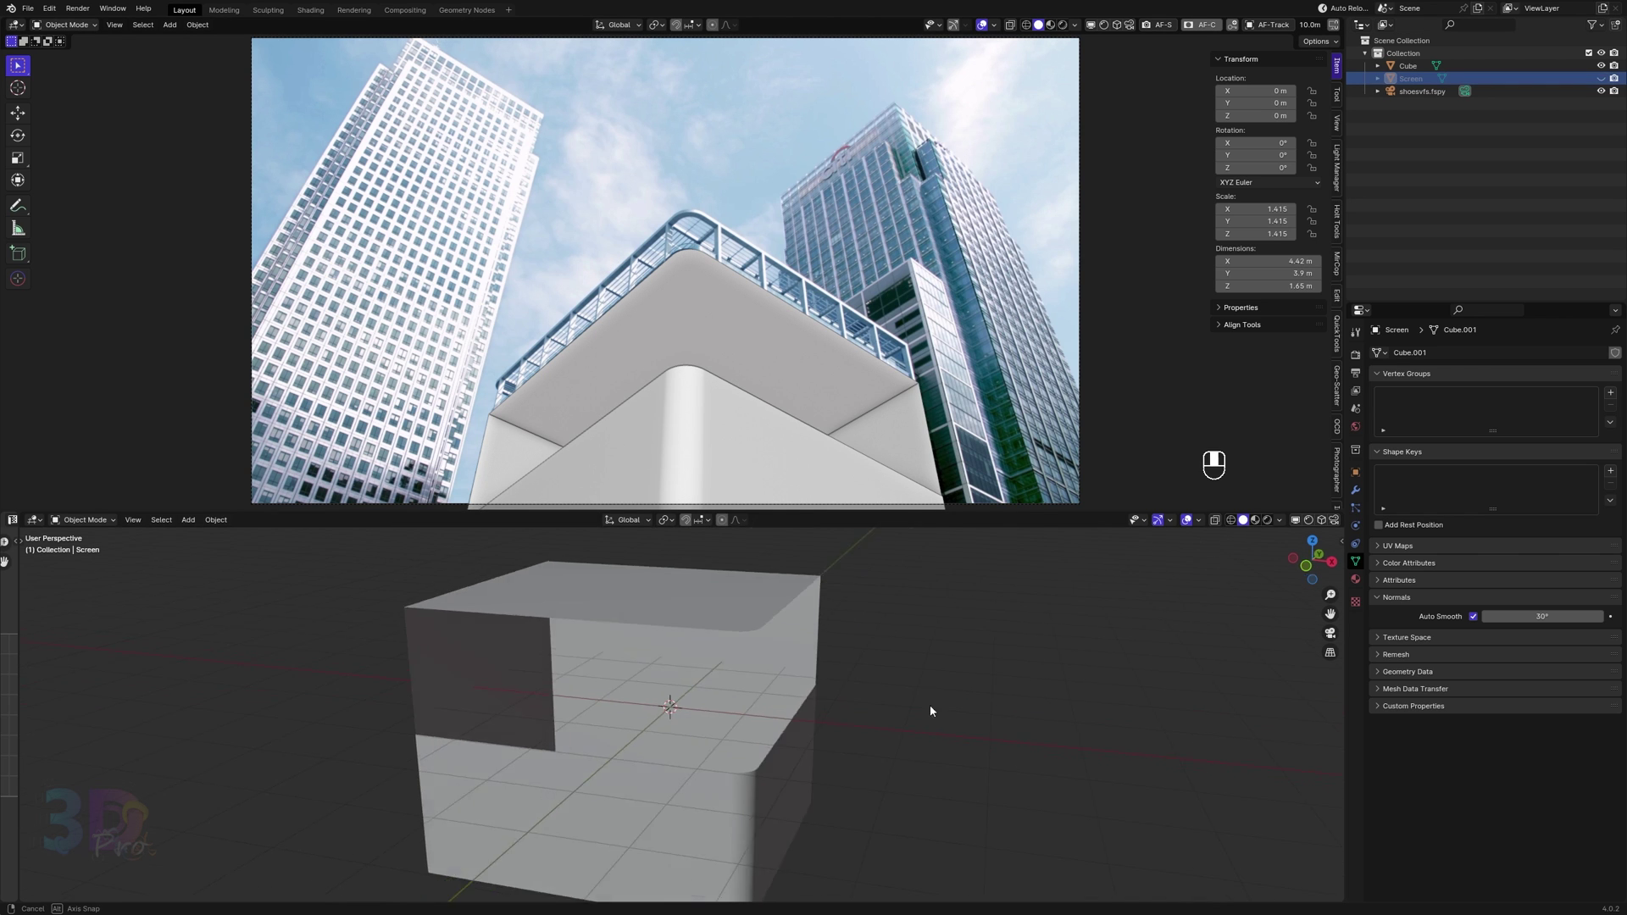
Select the open upper rim of the cube's lower block and fill it with a face to form a floor.
click(853, 715)
scroll(853, 715, up, 8)
middle_drag(911, 766, 872, 599)
key(Tab)
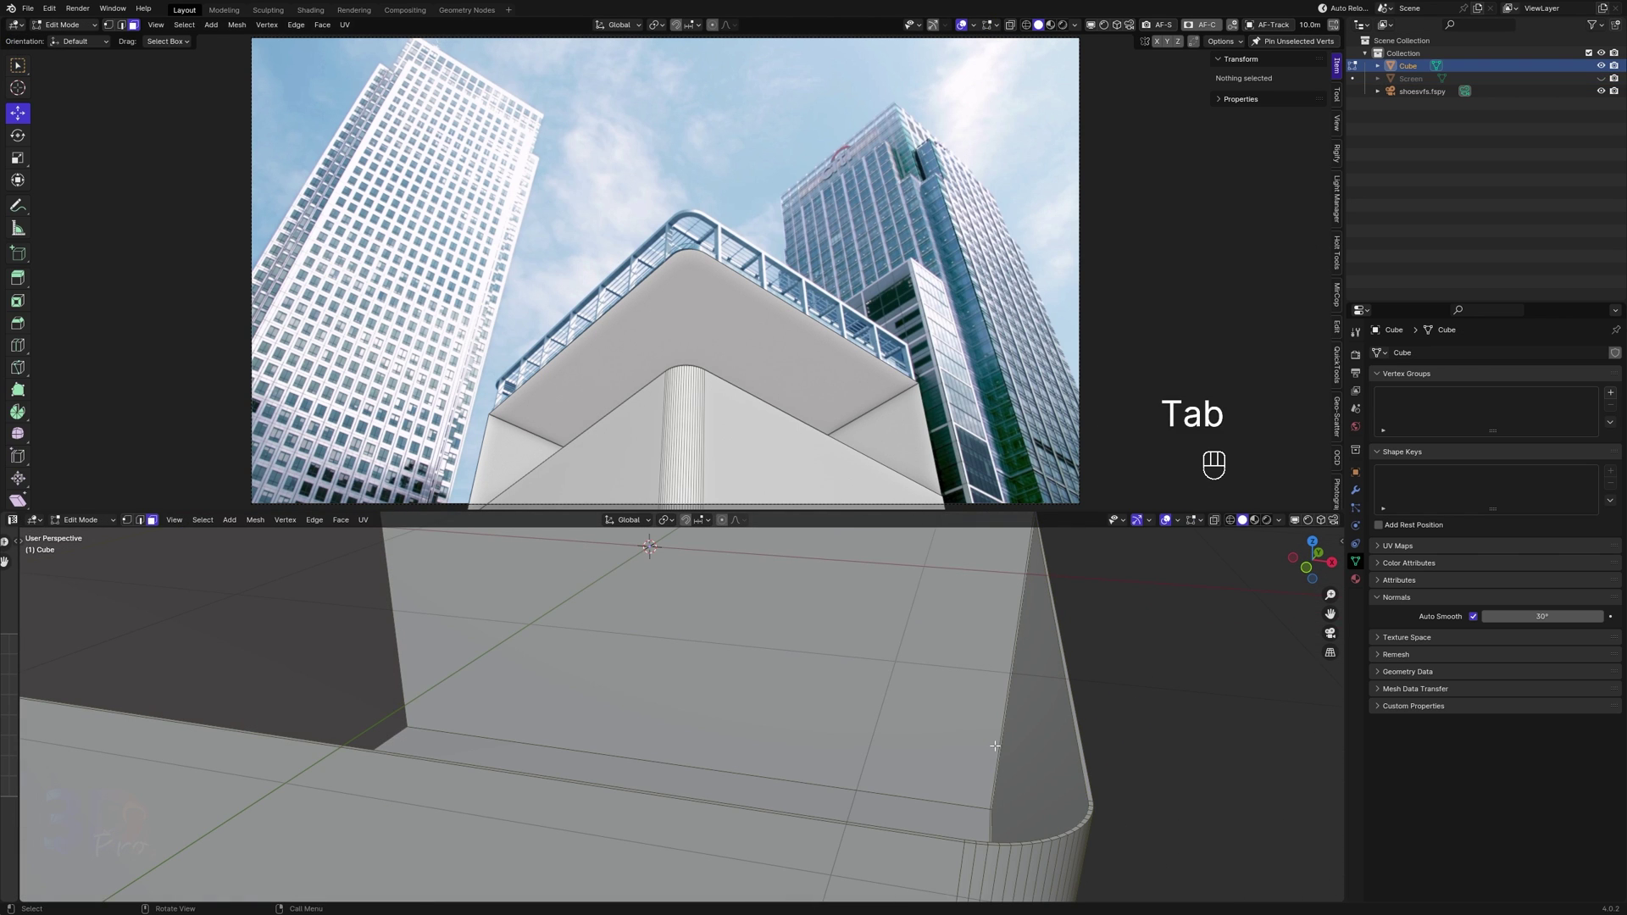
key(2)
alt+click(1080, 769)
middle_drag(1080, 768, 1046, 678)
shift+click(324, 576)
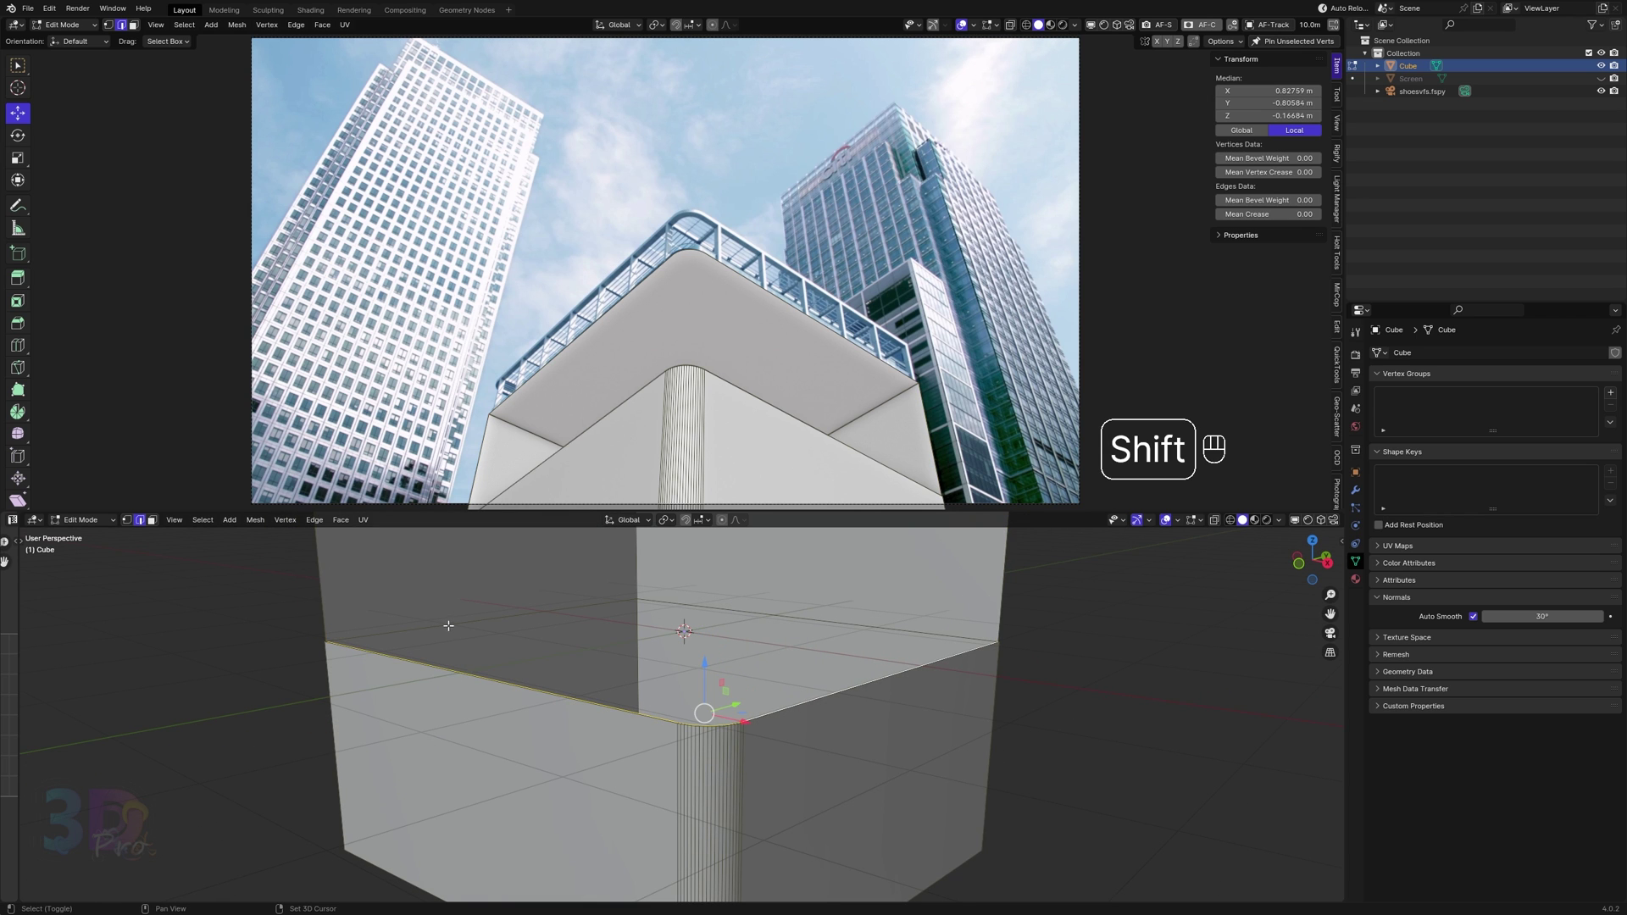
shift+click(676, 605)
middle_drag(676, 605, 734, 626)
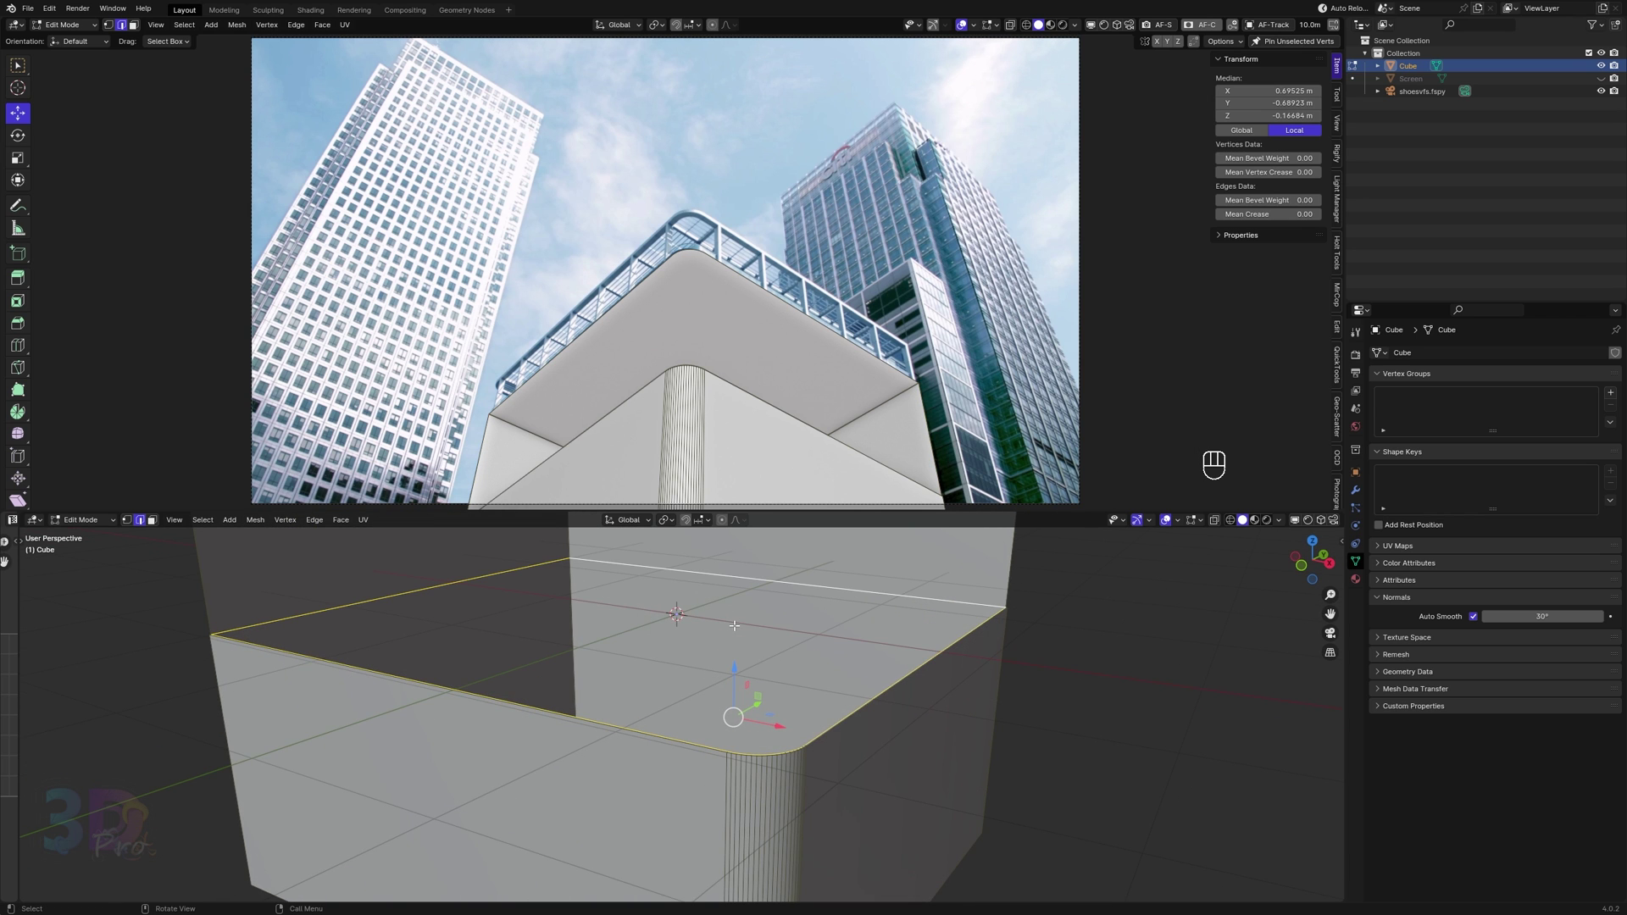
key(f)
key(Tab)
scroll(772, 644, up, 3)
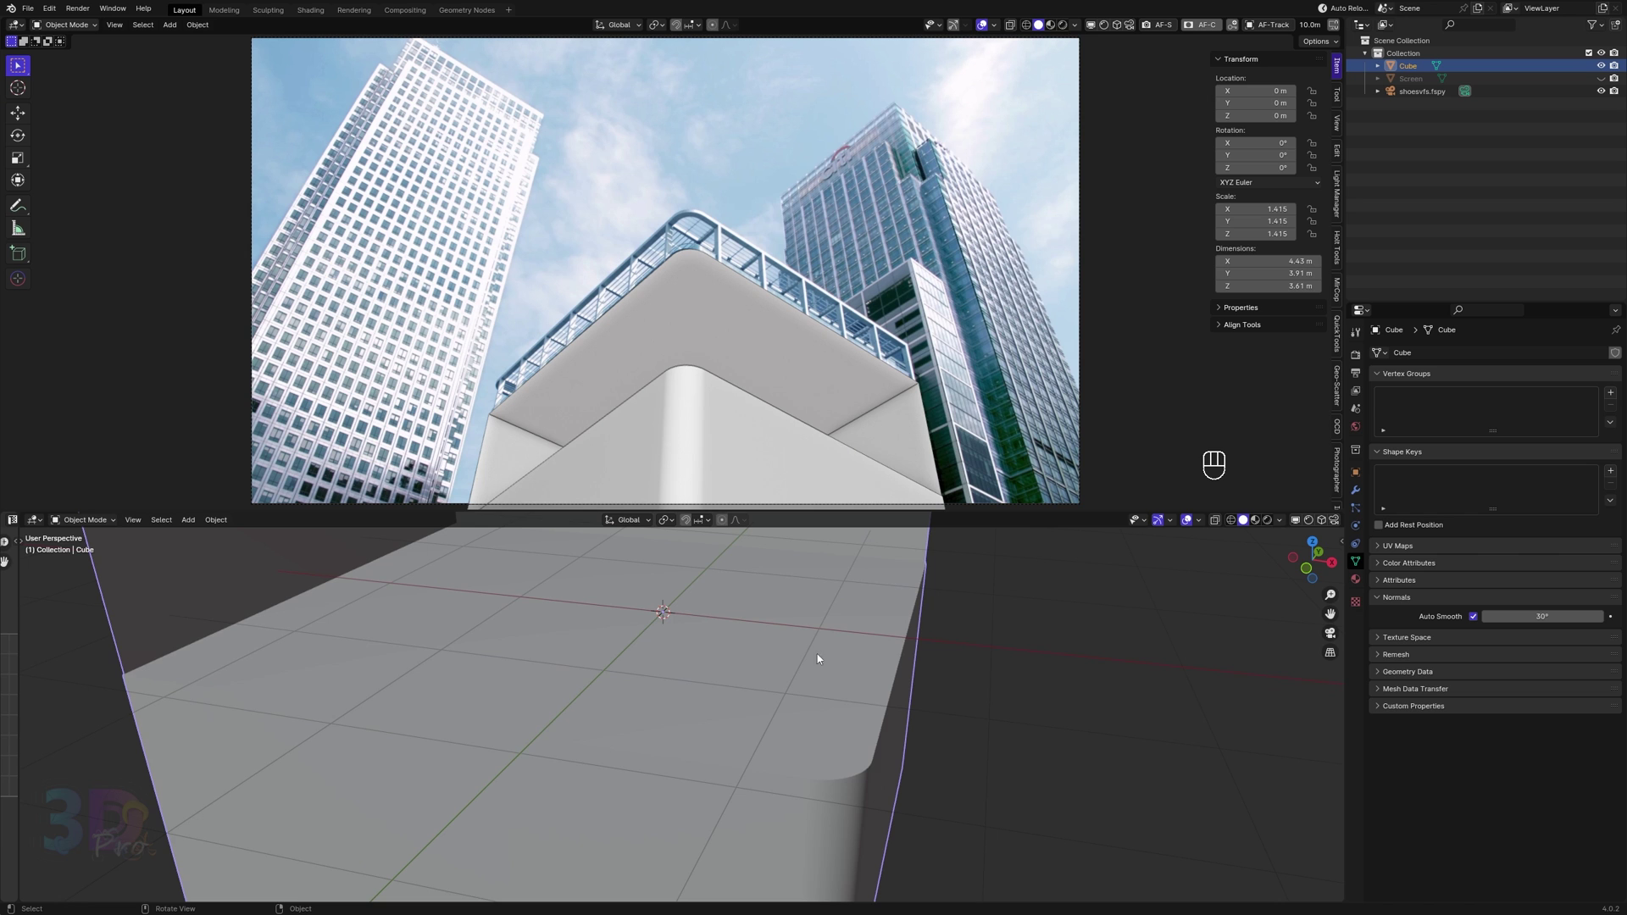
scroll(995, 643, down, 5)
middle_drag(995, 661, 854, 669)
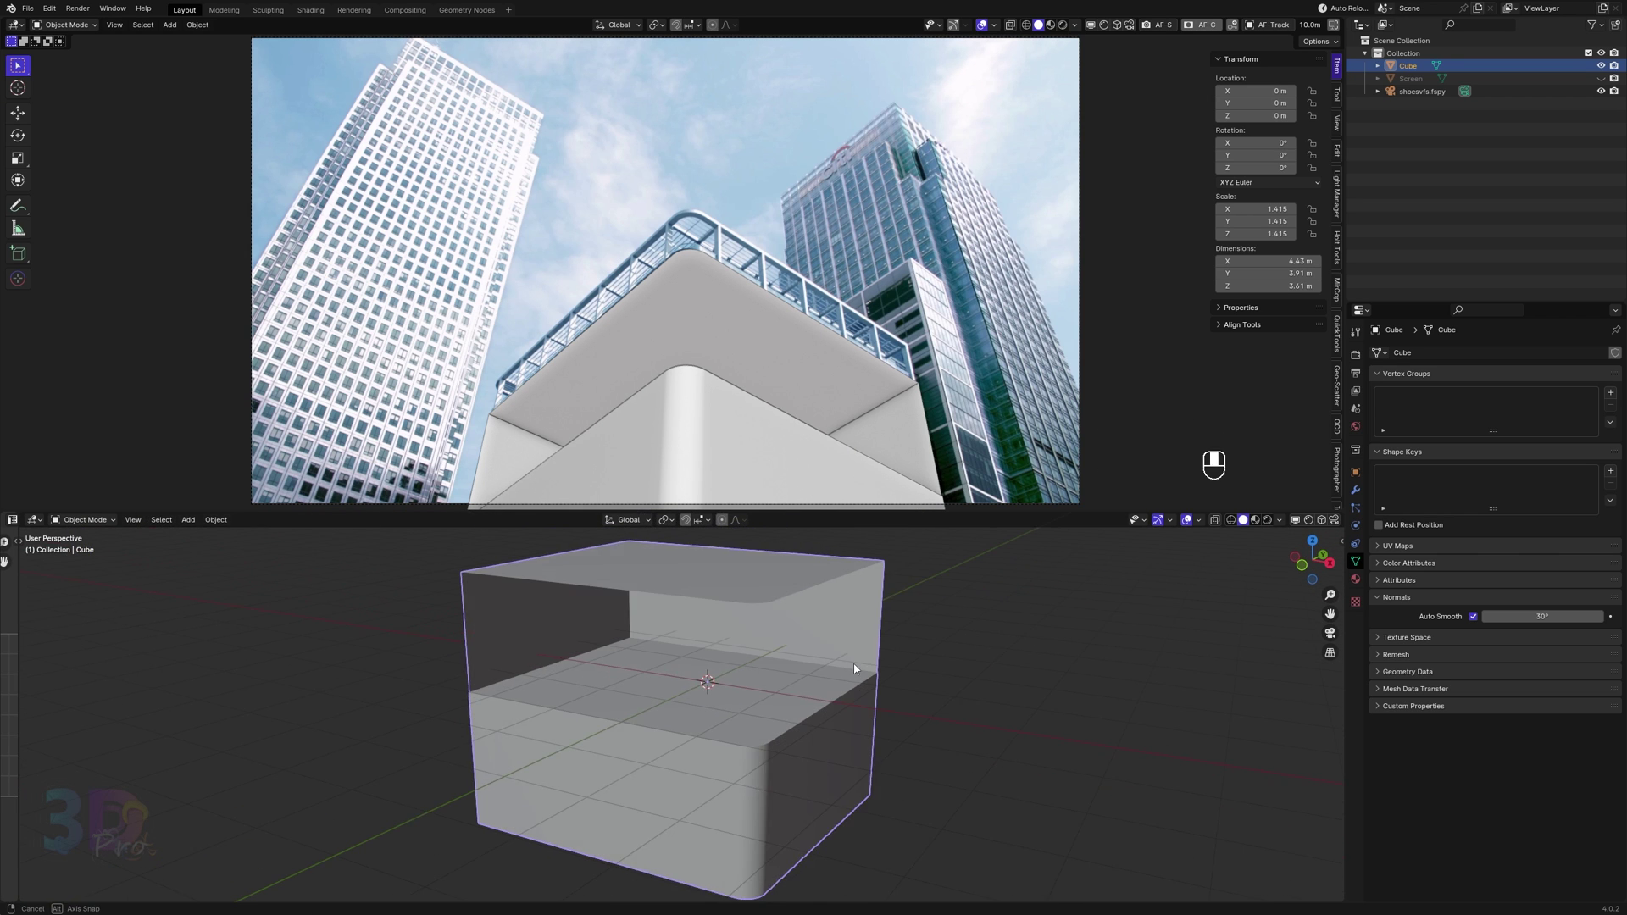
scroll(854, 668, up, 2)
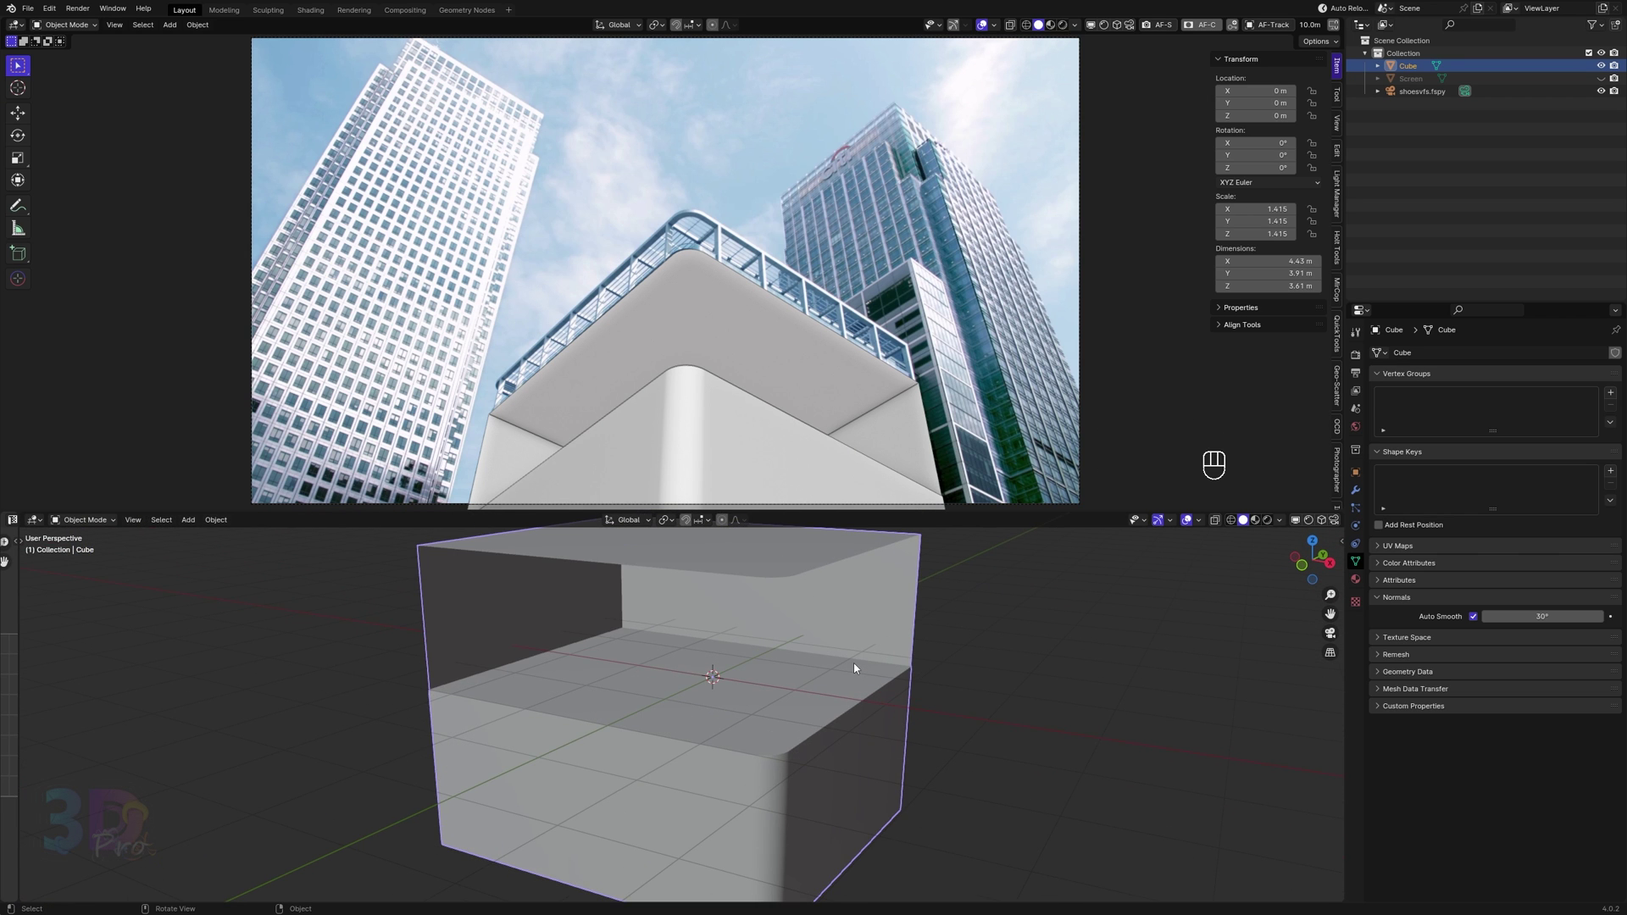
shift+middle_drag(854, 668, 861, 675)
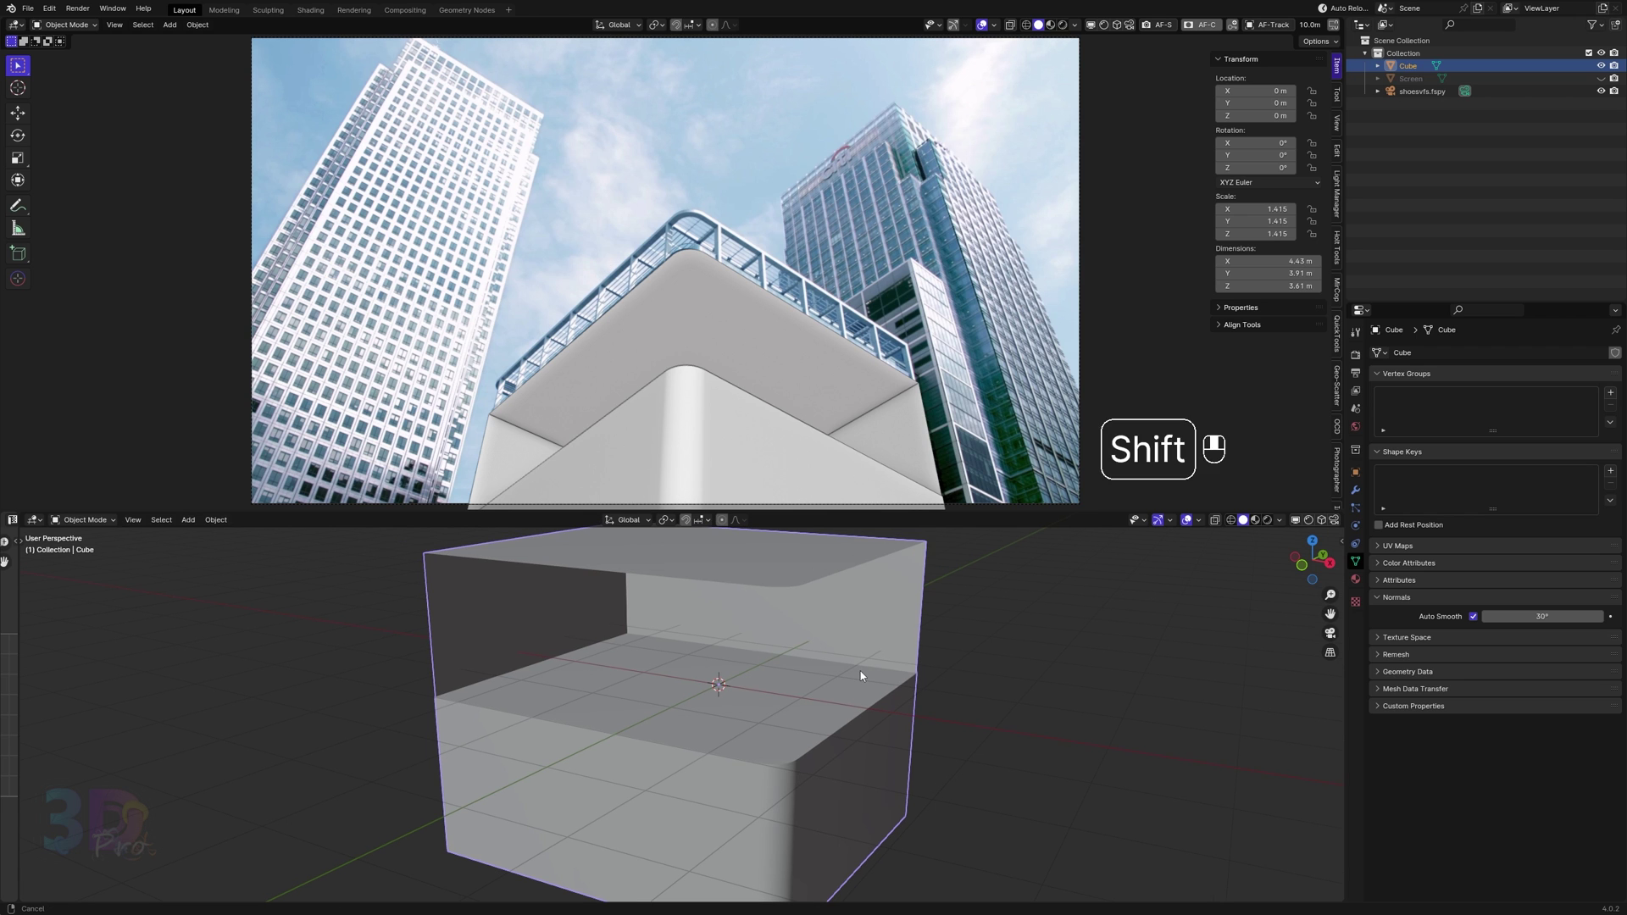
Set the camera viewport to rendered shading and enable a transparent film background for Cycles.
click(1061, 26)
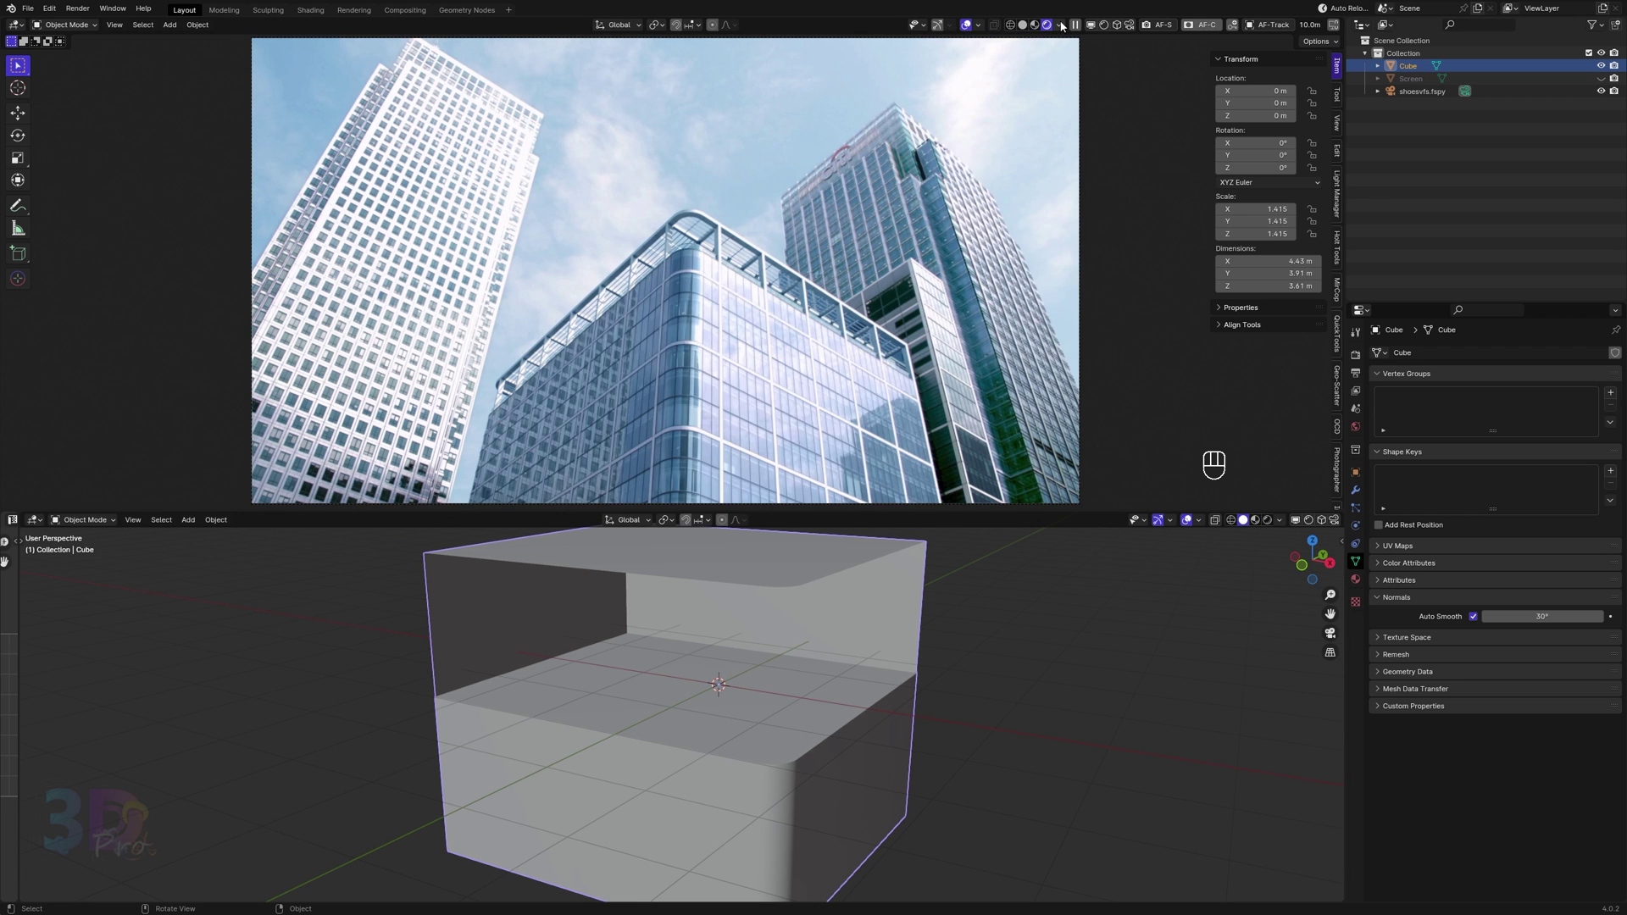
click(1355, 373)
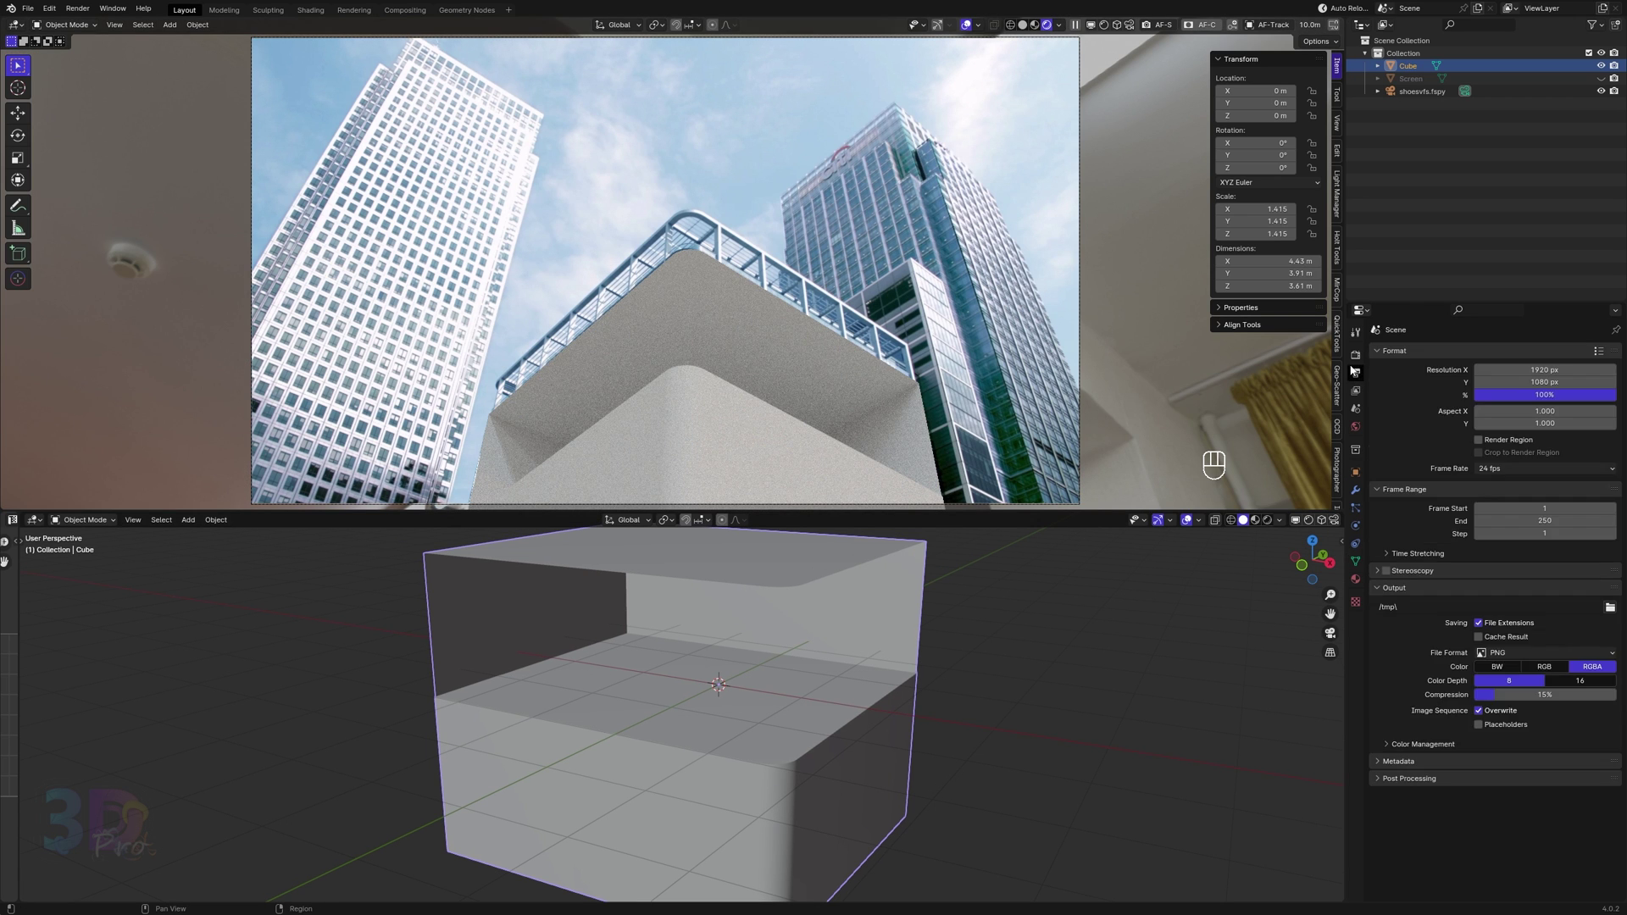
click(1355, 391)
click(1355, 355)
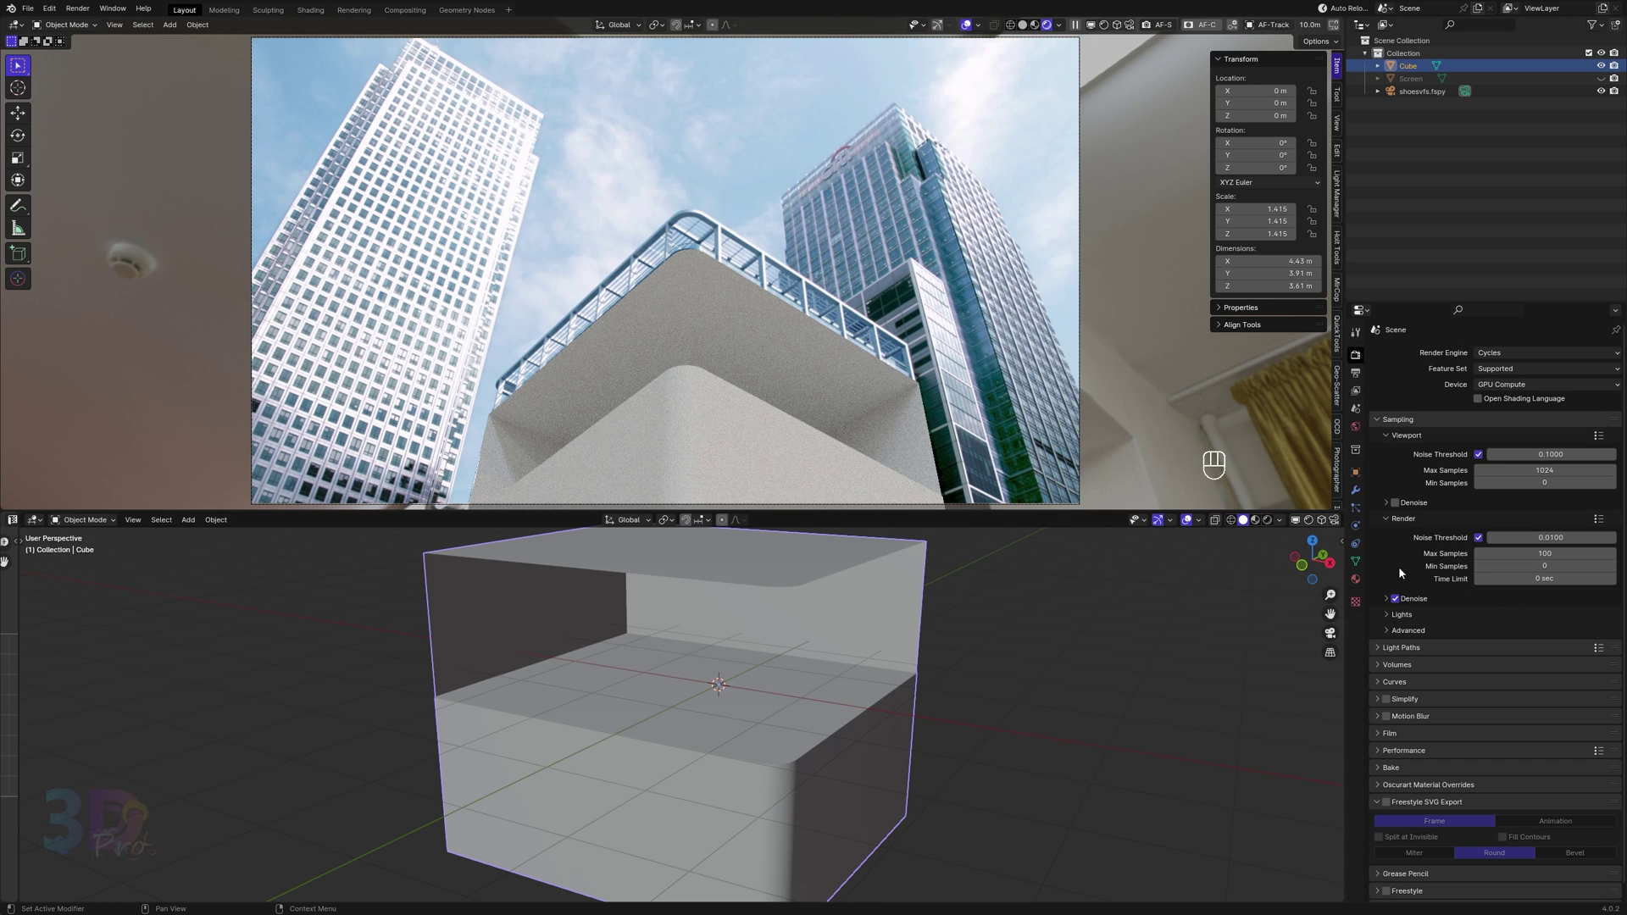
click(1391, 734)
click(1398, 823)
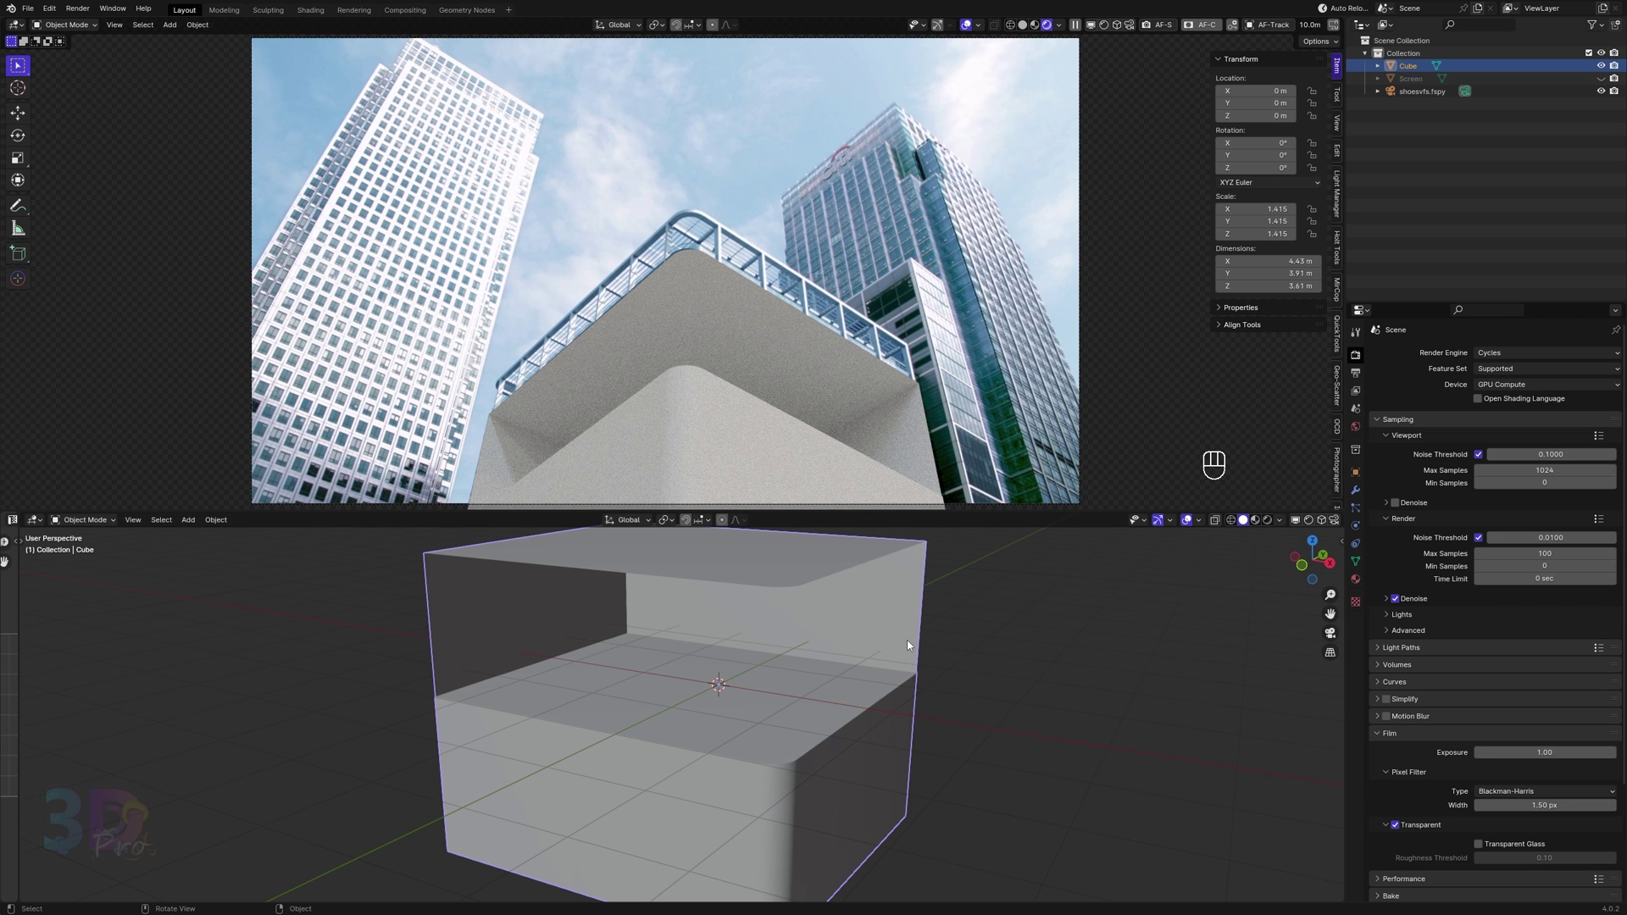
Extrude the roof's front edge loop, including the rounded corner, downward along Z to form a thin lip.
scroll(906, 644, up, 5)
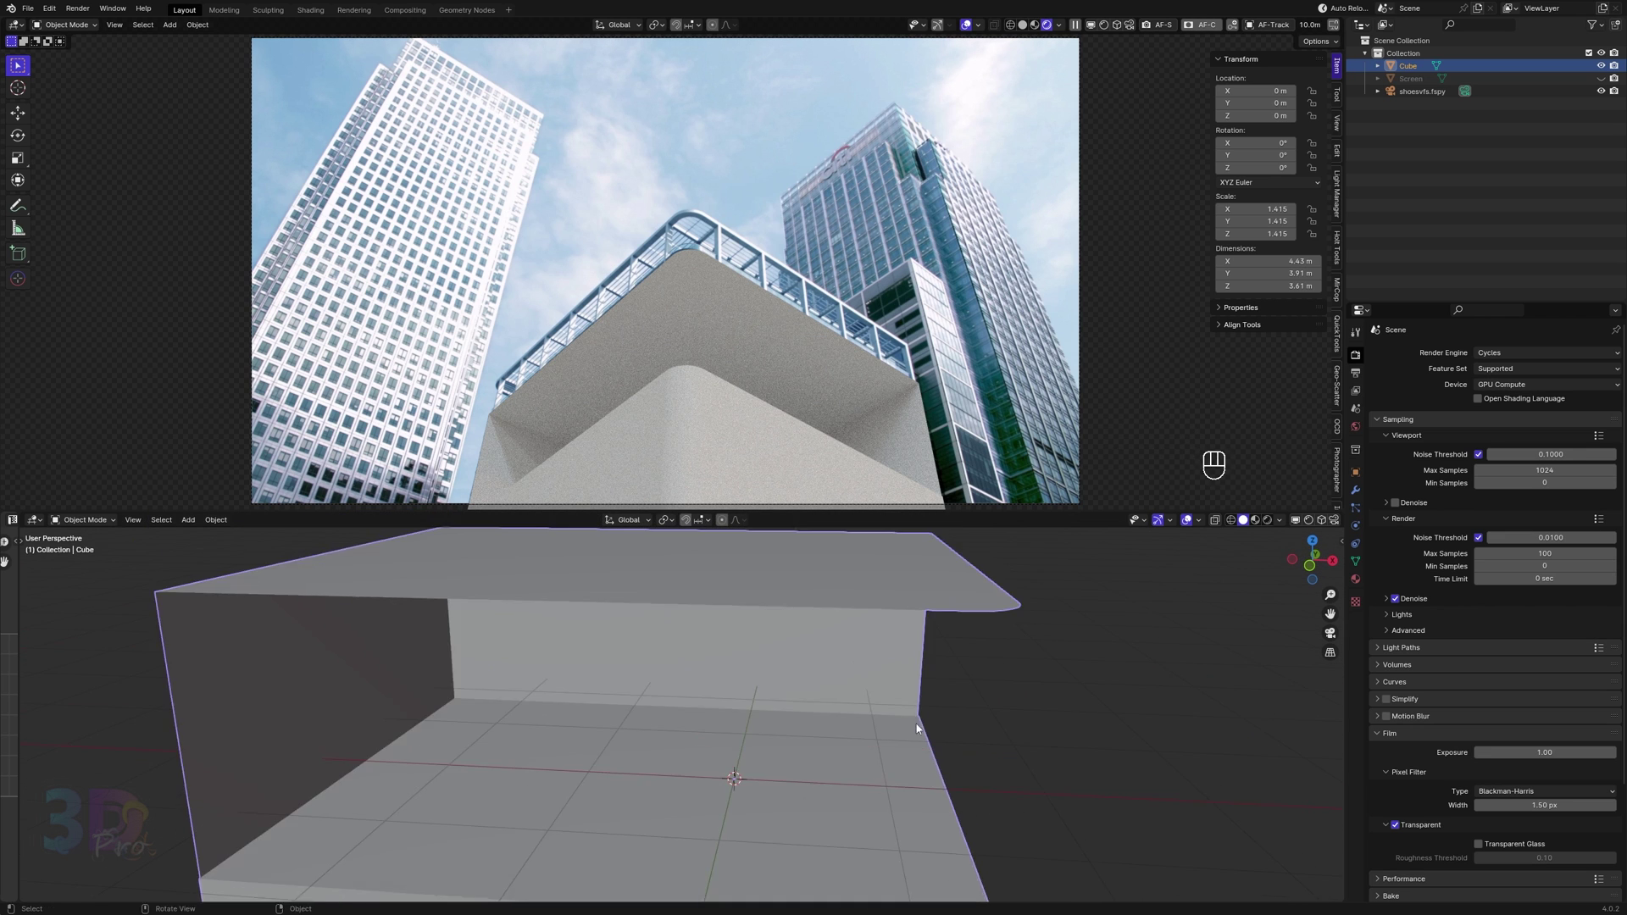
shift+middle_drag(917, 723, 831, 735)
key(Tab)
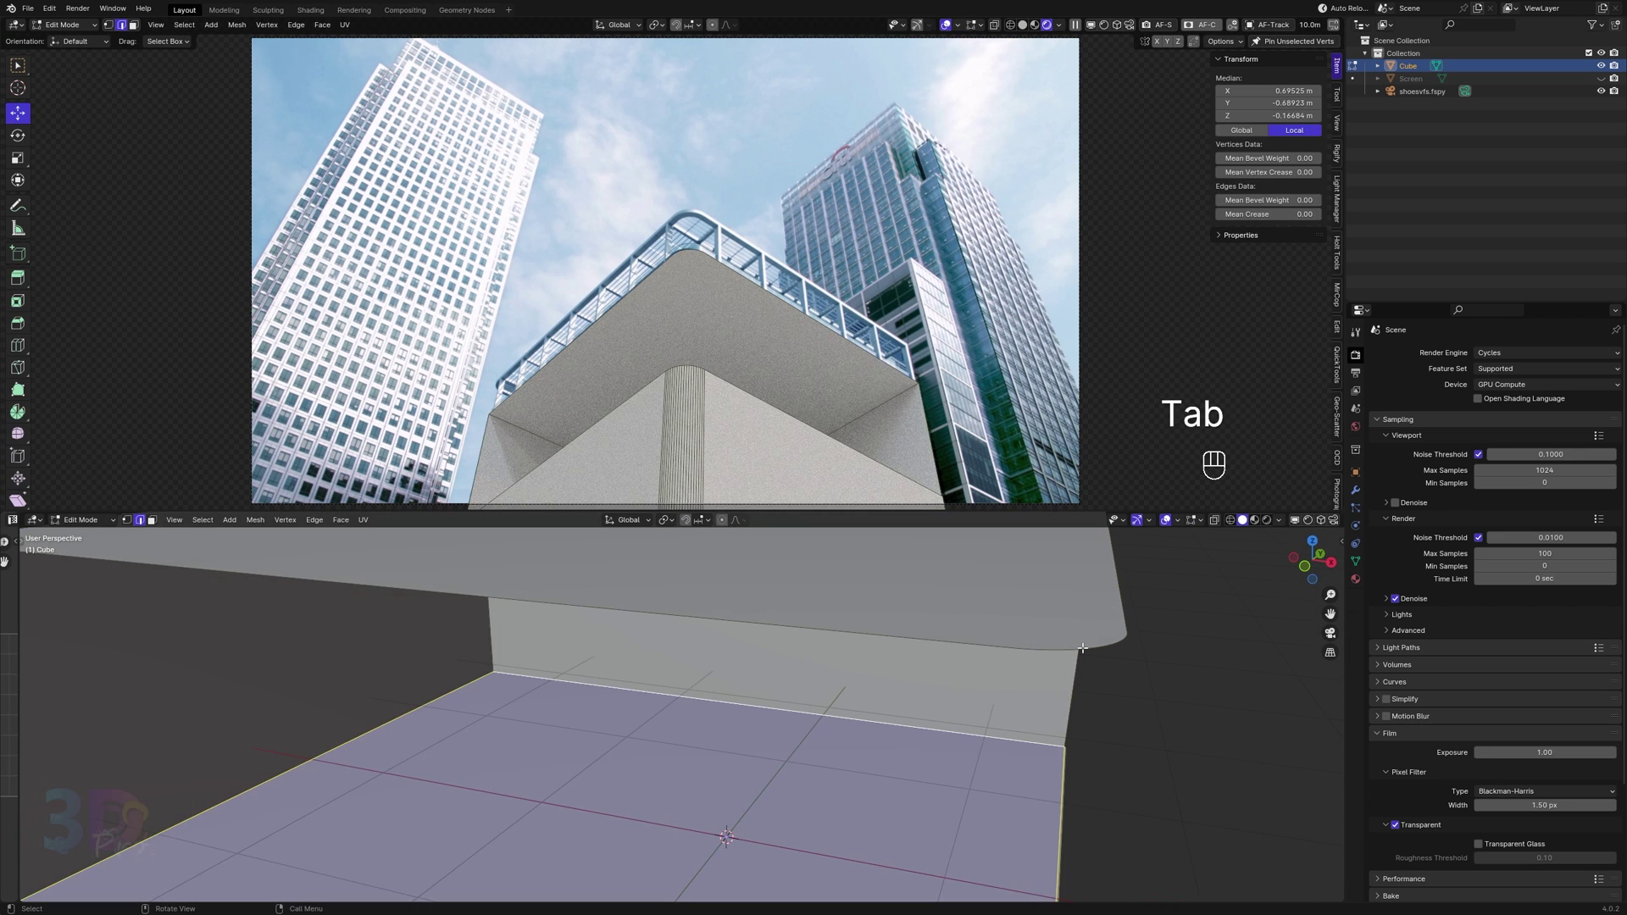
key(2)
alt+click(1104, 643)
shift+middle_drag(1104, 644, 1026, 670)
key(e)
key(z)
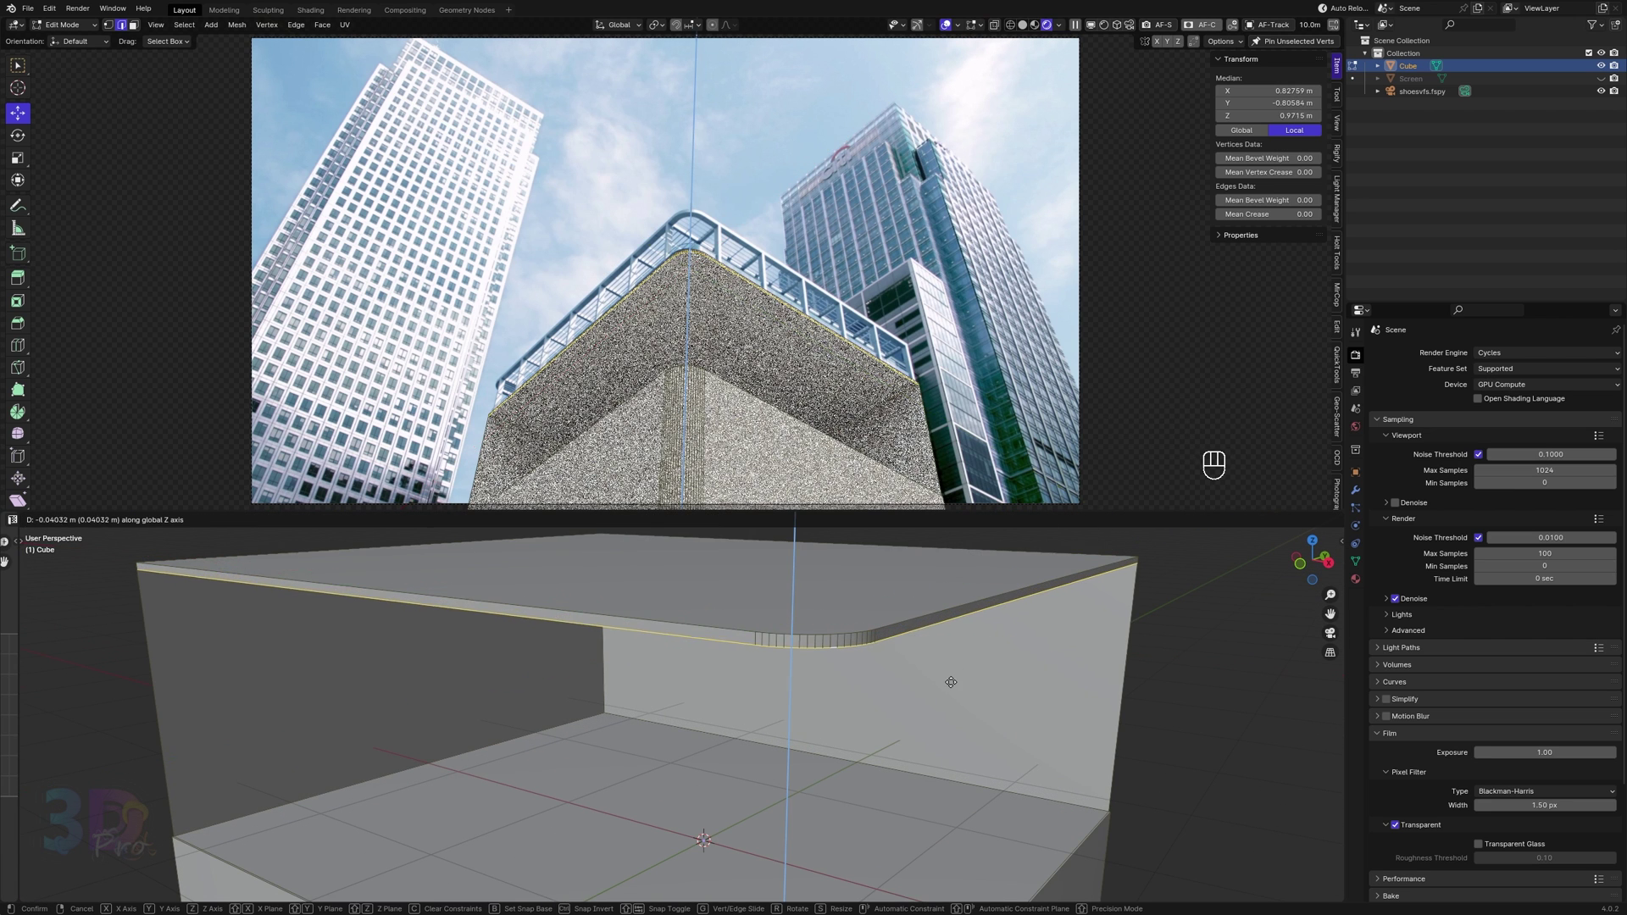
click(965, 778)
Select the roof lip's faces and extrude them inward along their normals to give the lip thickness.
middle_drag(965, 778, 924, 713)
key(ctrl+KP_Add)
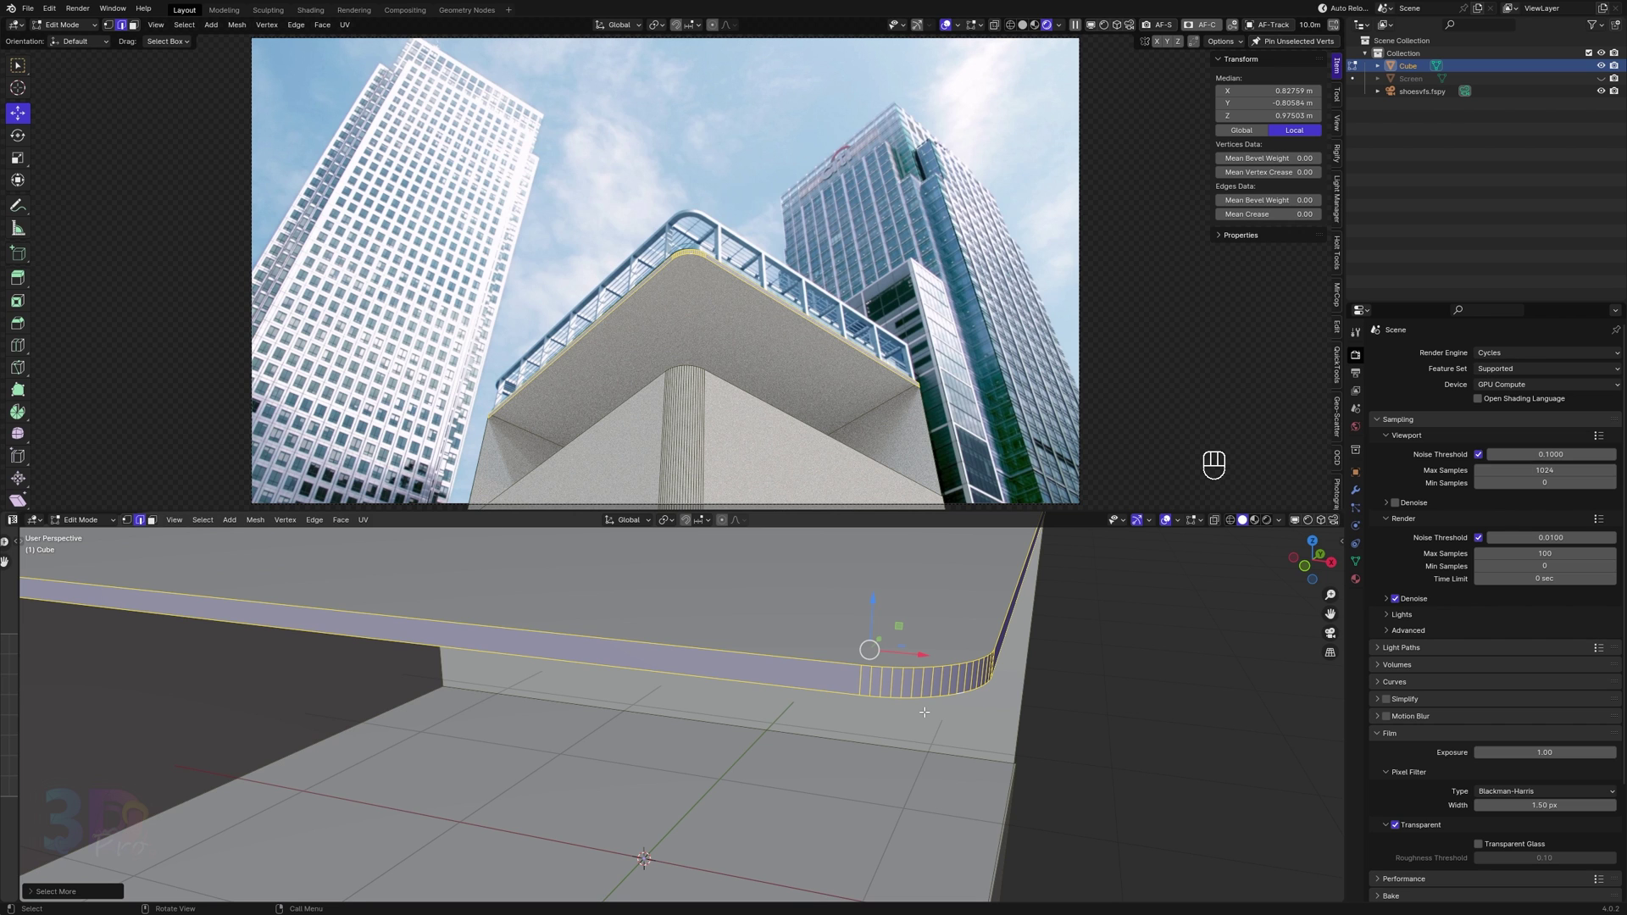
key(3)
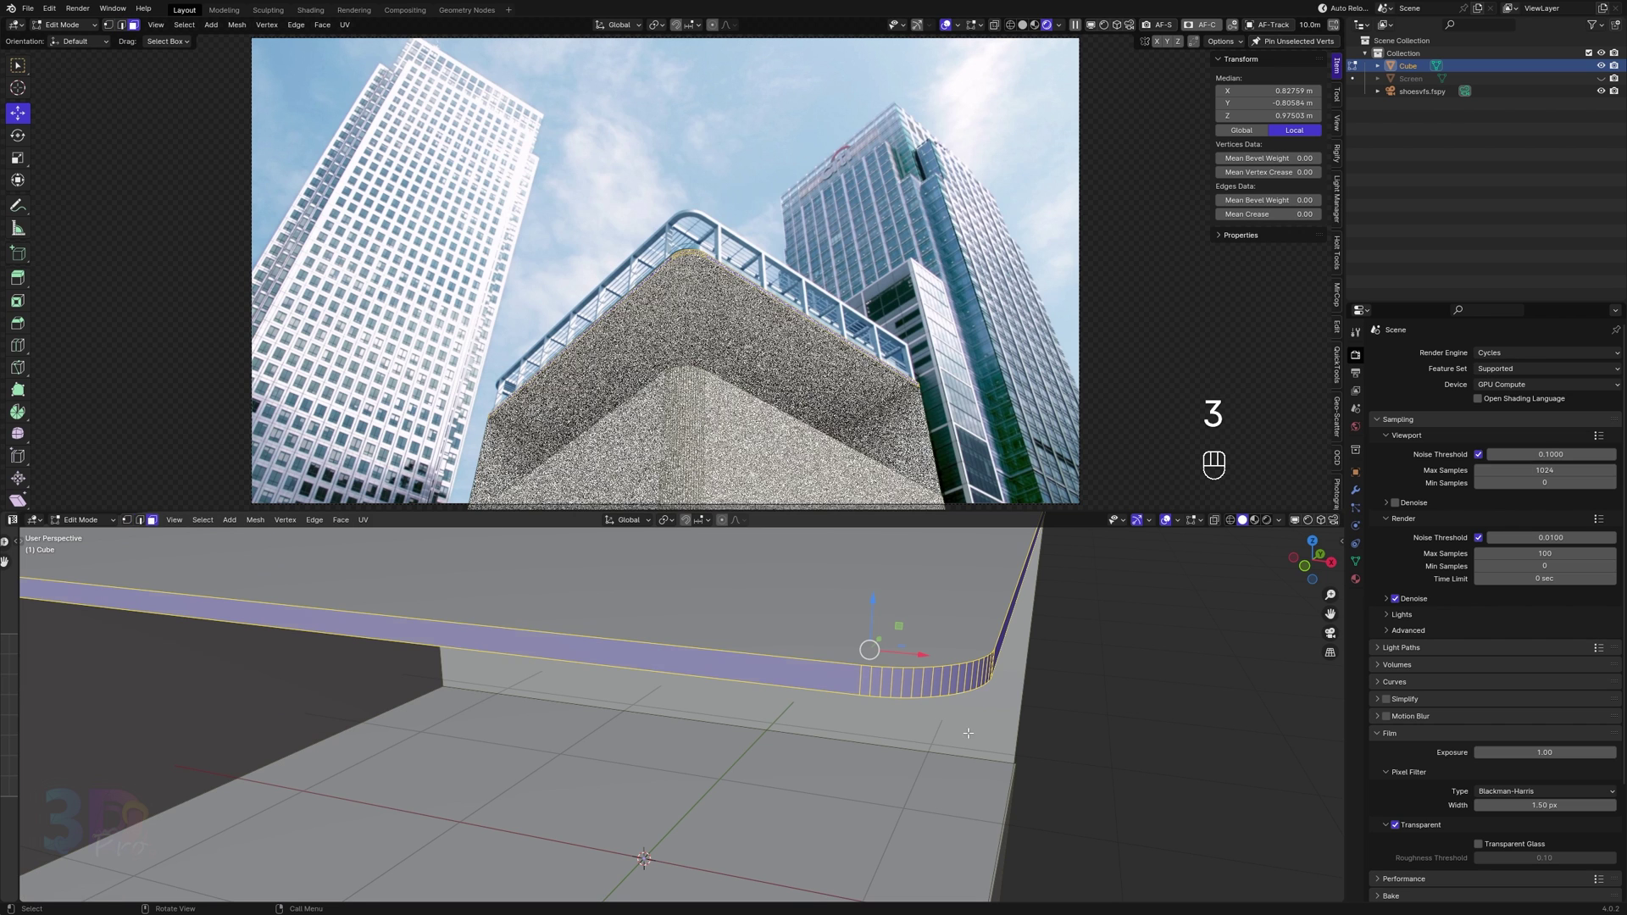
middle_drag(925, 708, 1051, 733)
key(alt+e)
click(1101, 757)
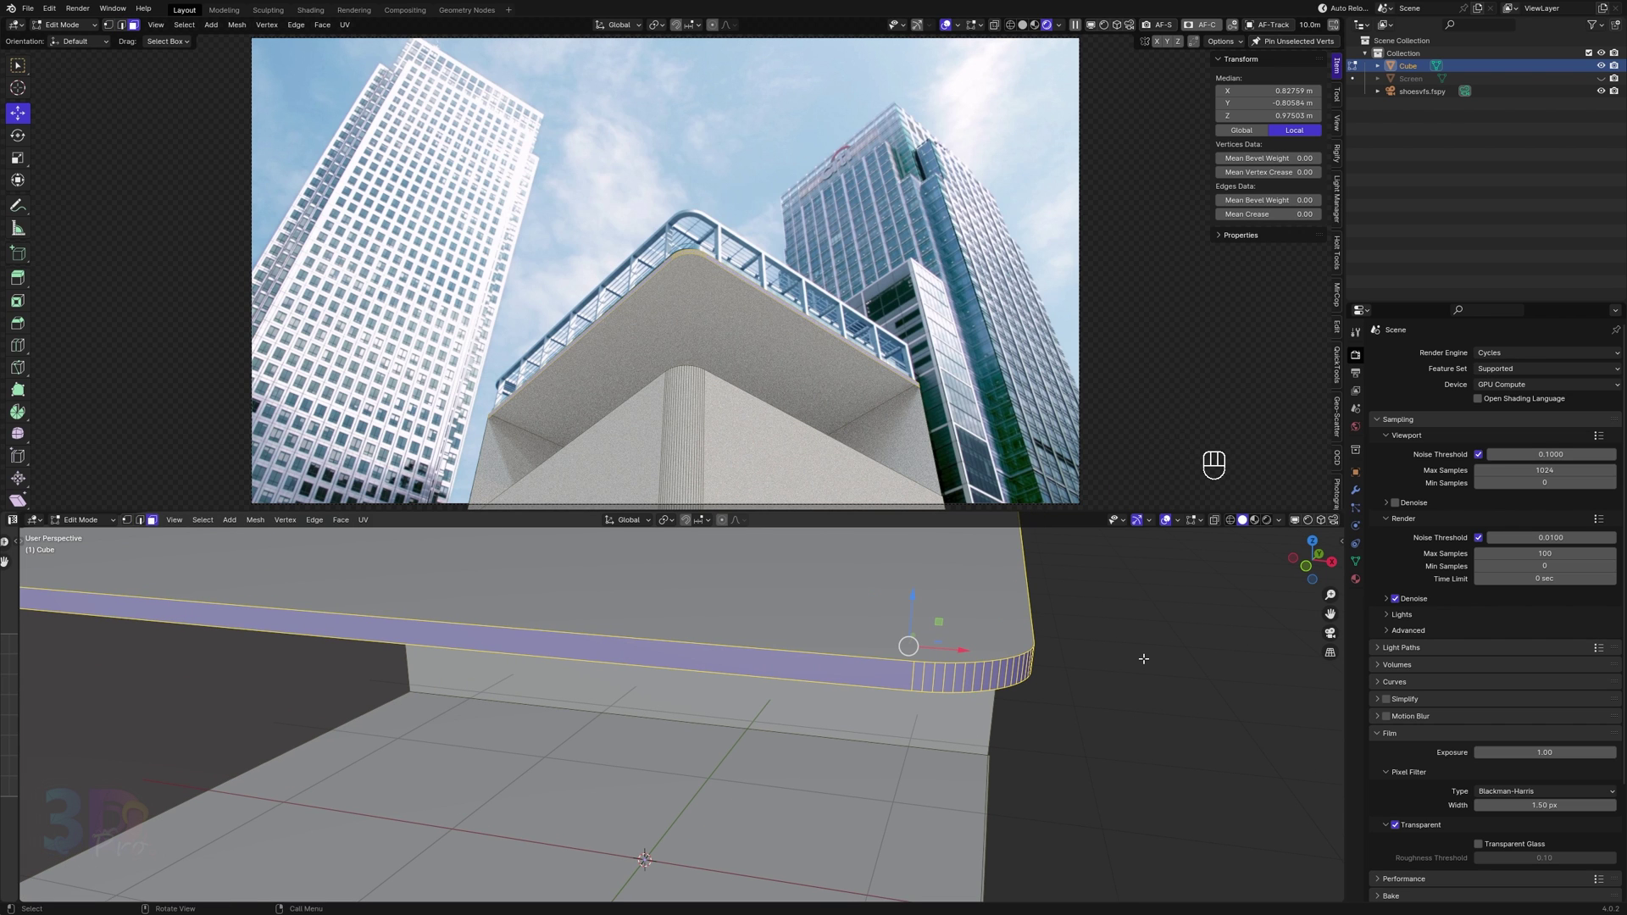
middle_drag(1144, 659, 1071, 774)
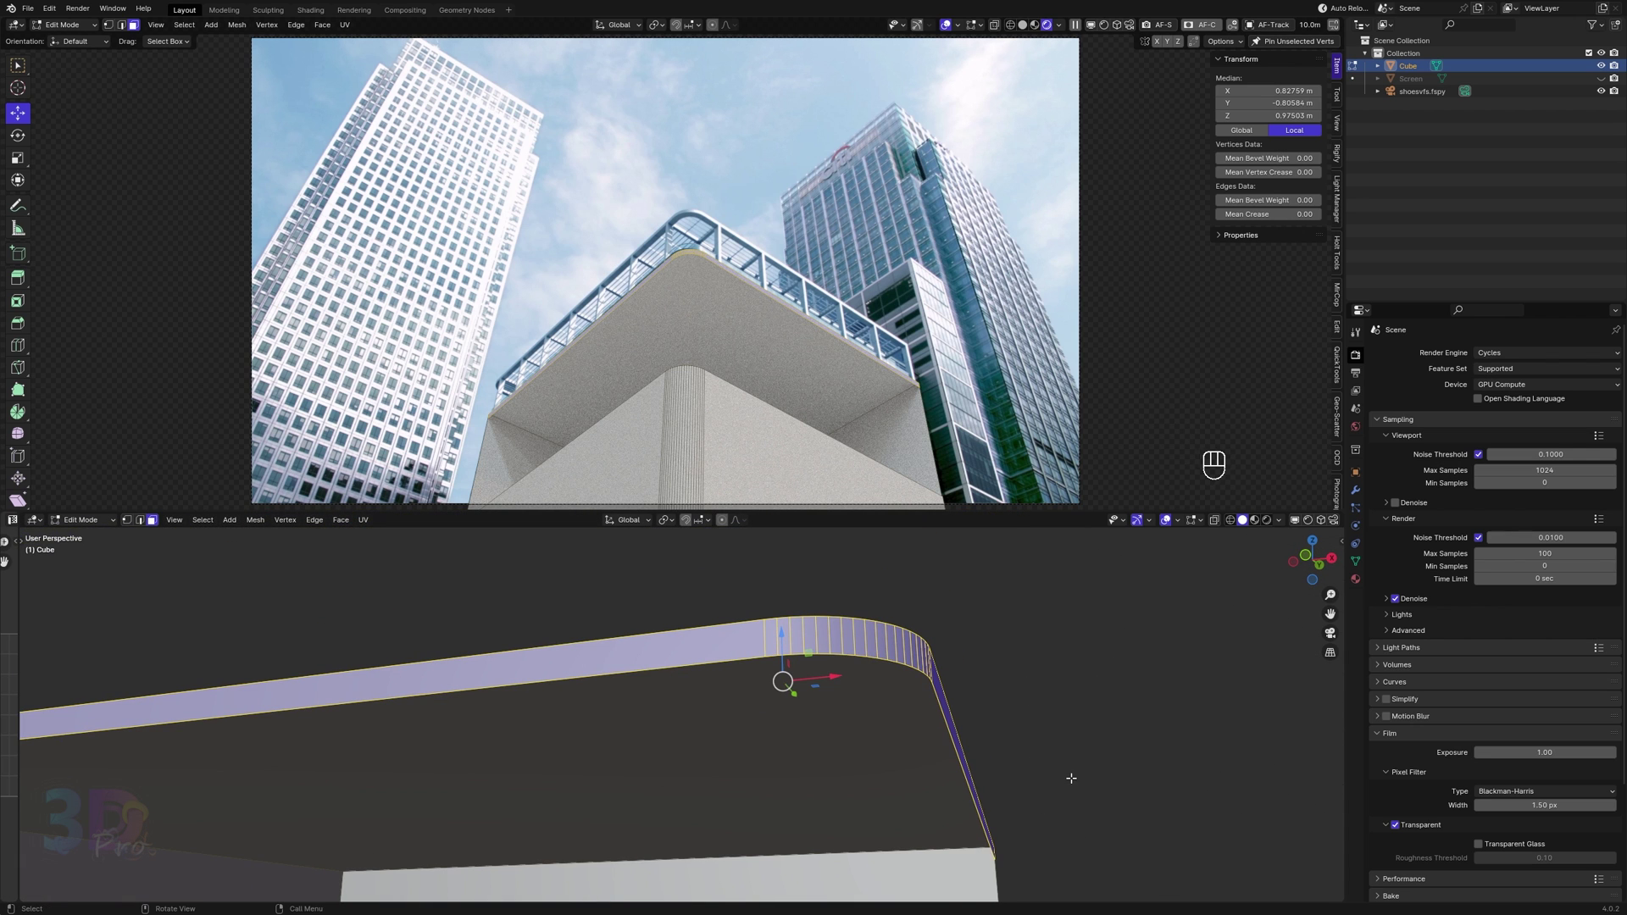
key(alt+e)
click(1071, 777)
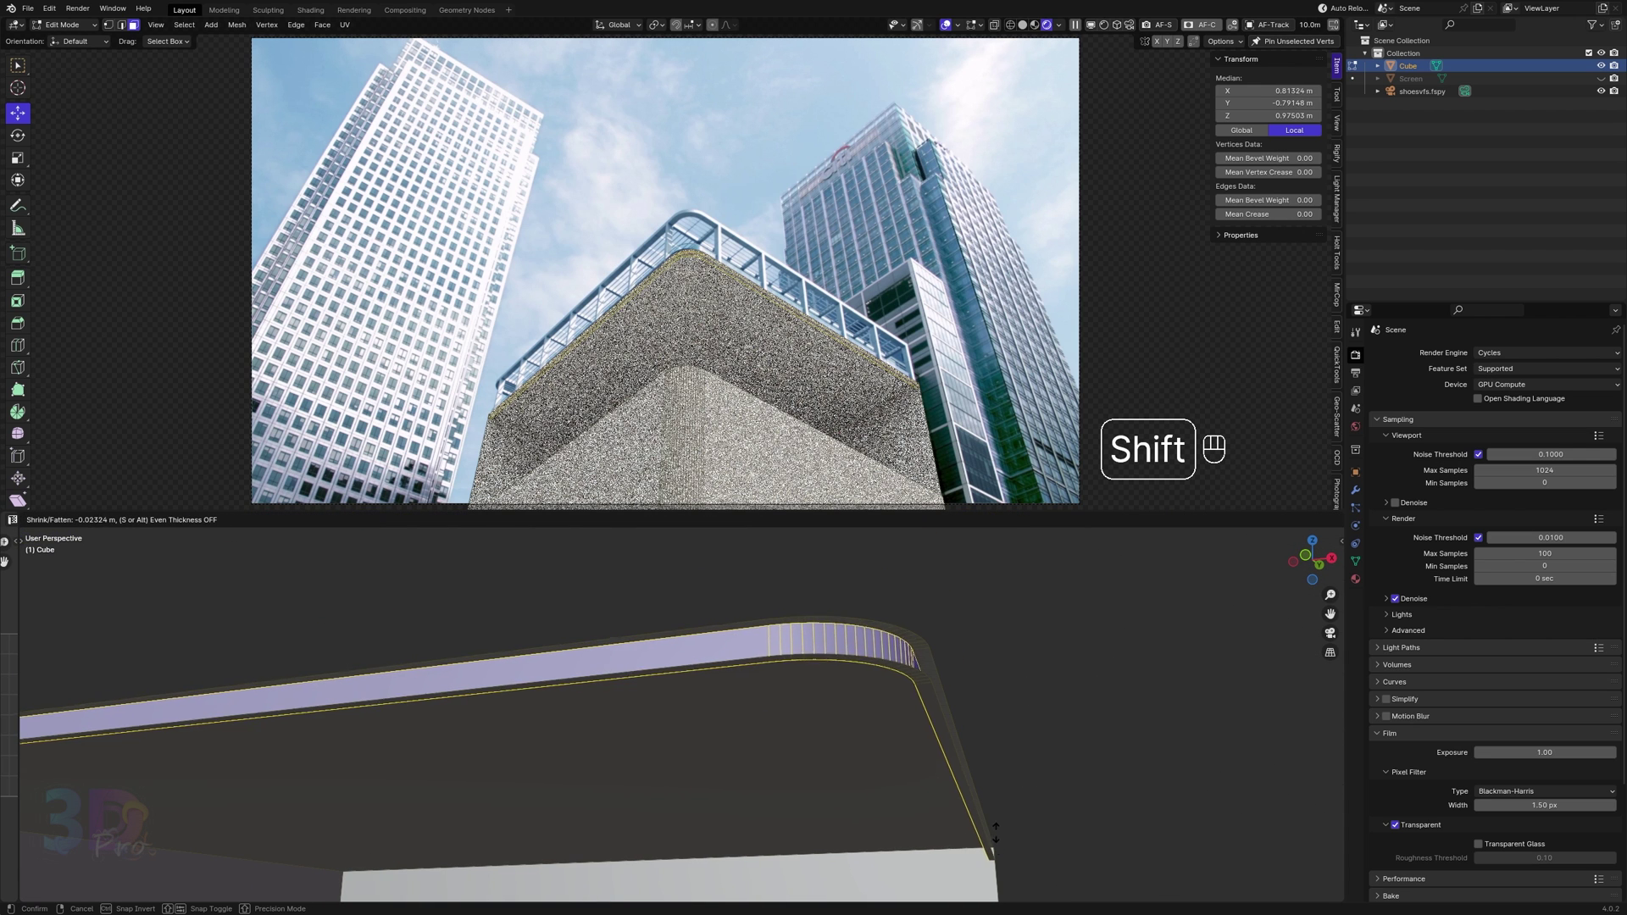
click(1033, 737)
key(Tab)
middle_drag(1013, 730, 915, 644)
Duplicate the lower block's upper front edge loop in place and separate the copy into its own object.
key(Tab)
key(2)
alt+click(993, 719)
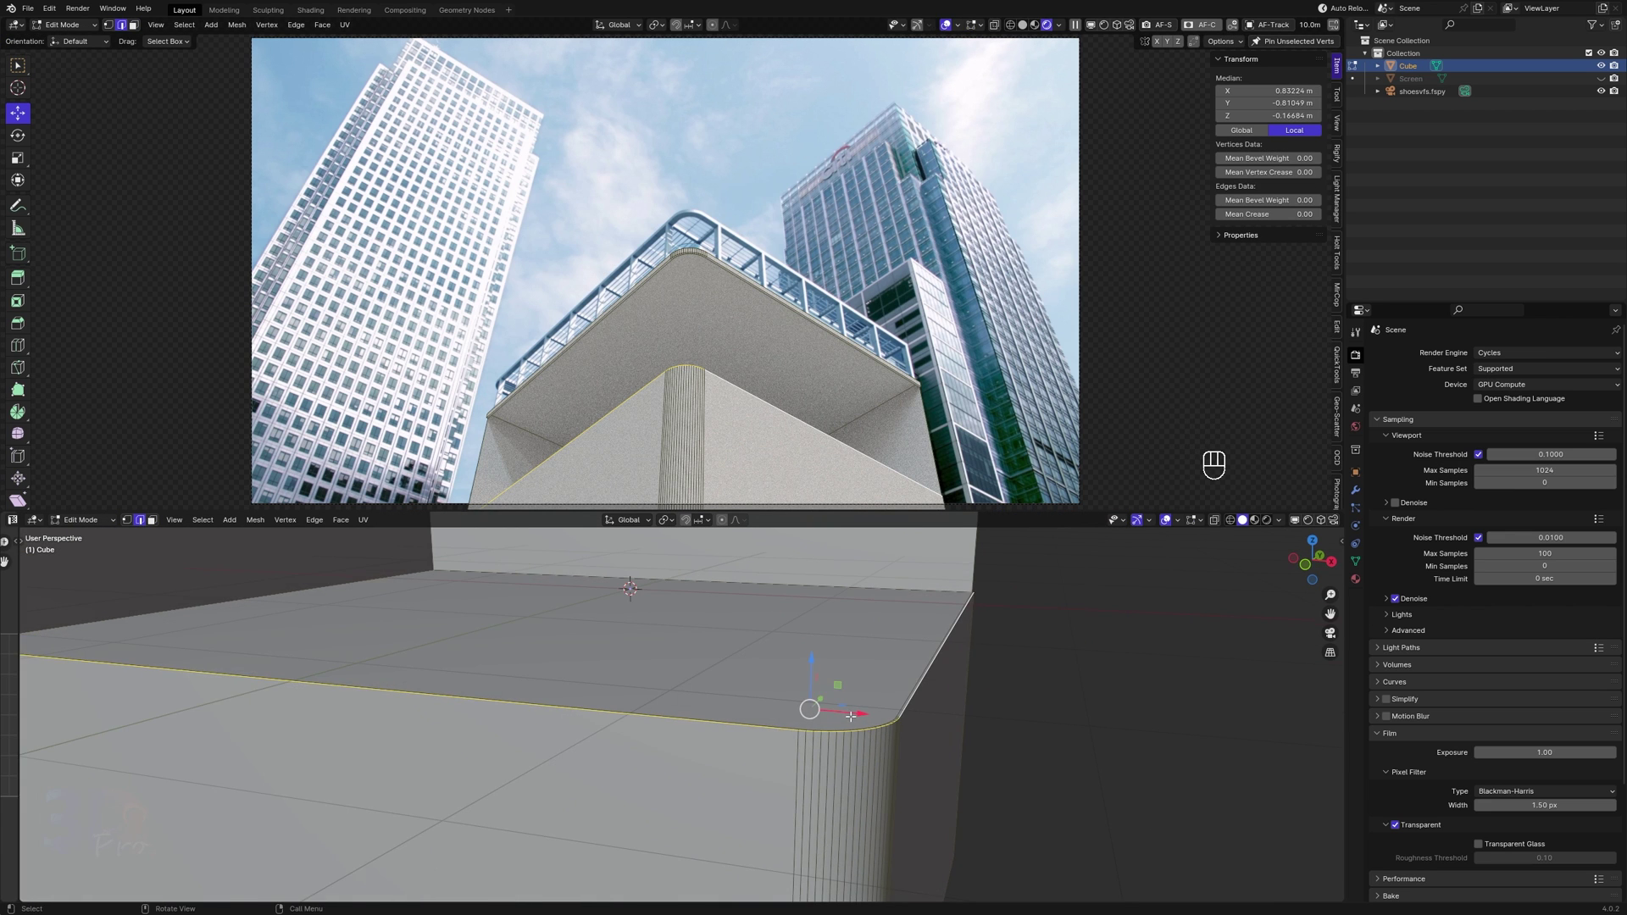
key(shift+d)
right_click(910, 631)
key(p)
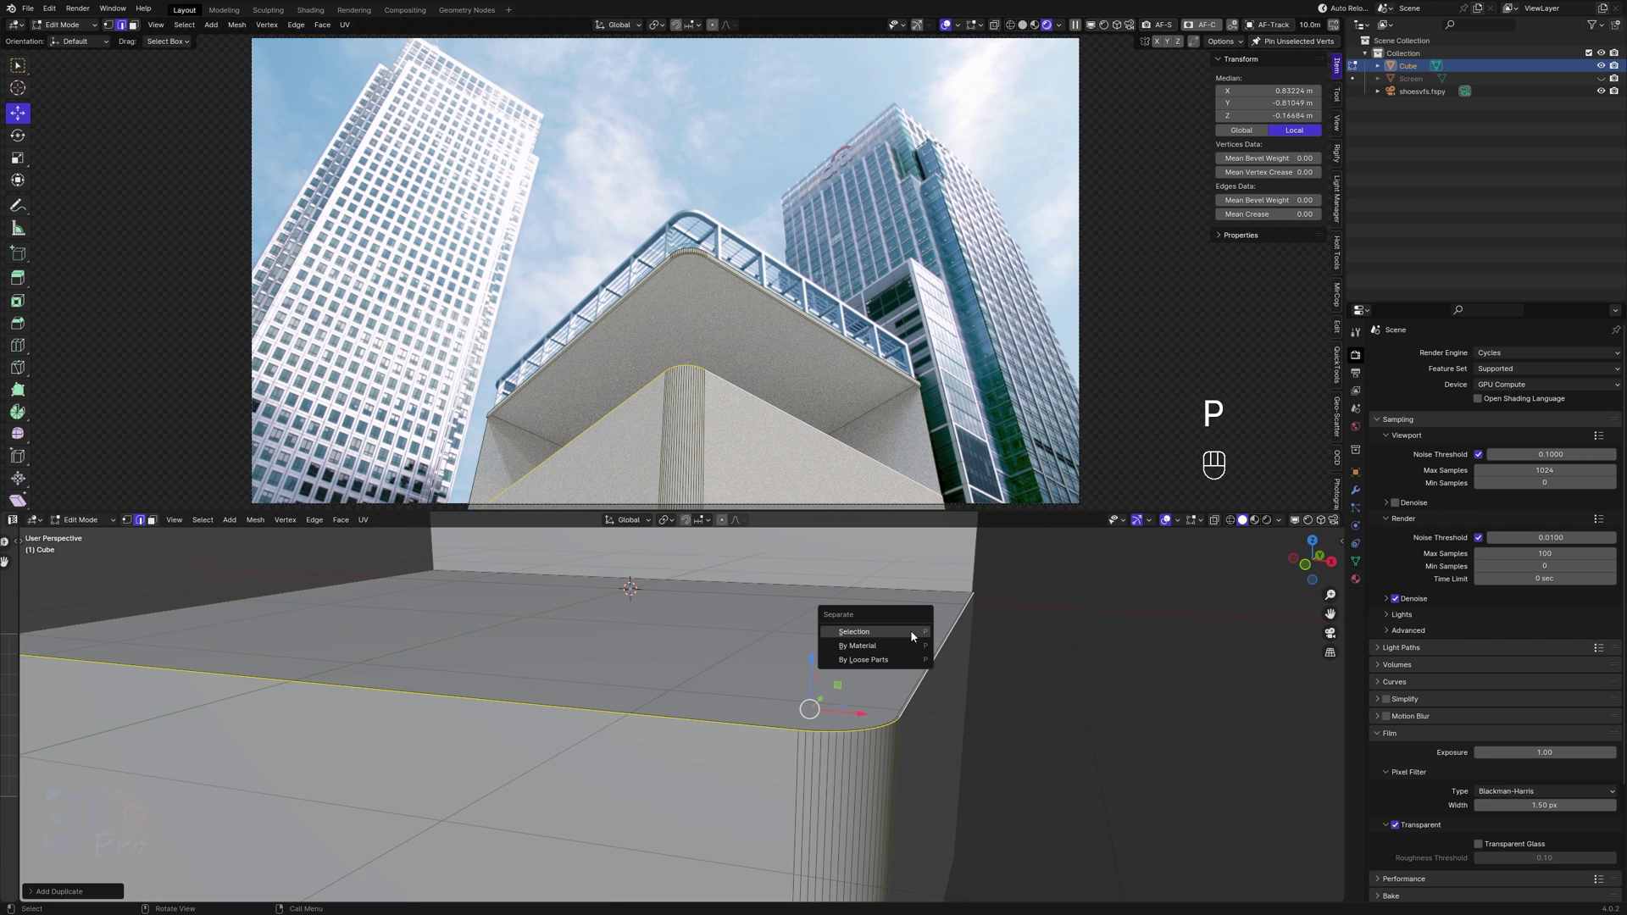
click(910, 628)
key(Tab)
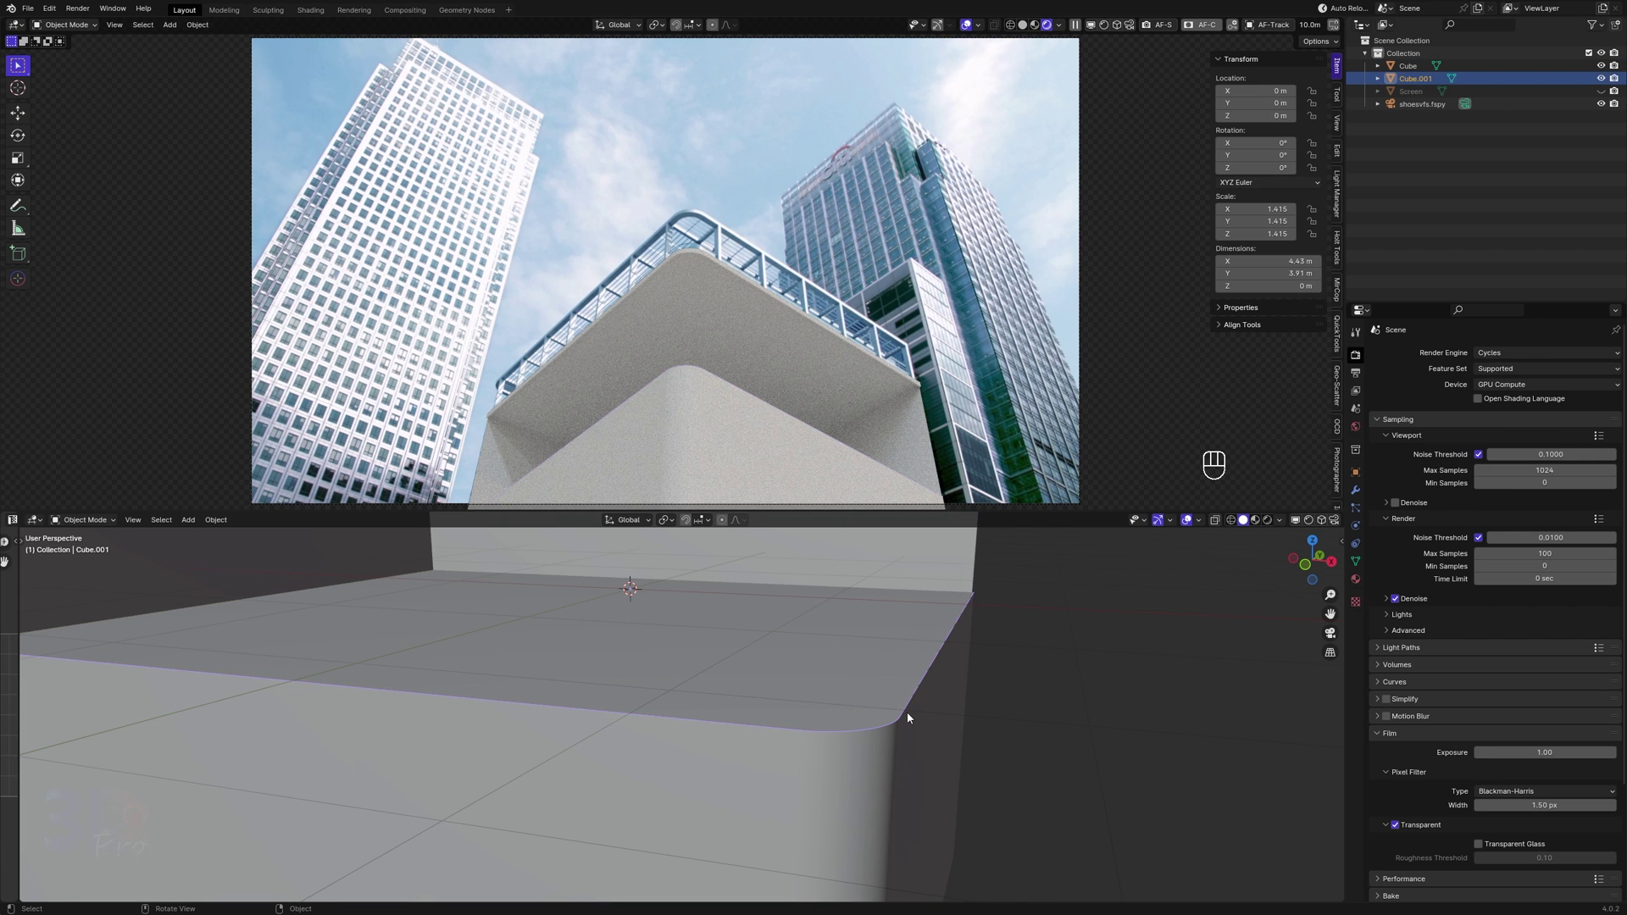
Extrude the separated edge loop downward along Z by about 0.04 m to form a narrow strip.
shift+click(900, 712)
key(Tab)
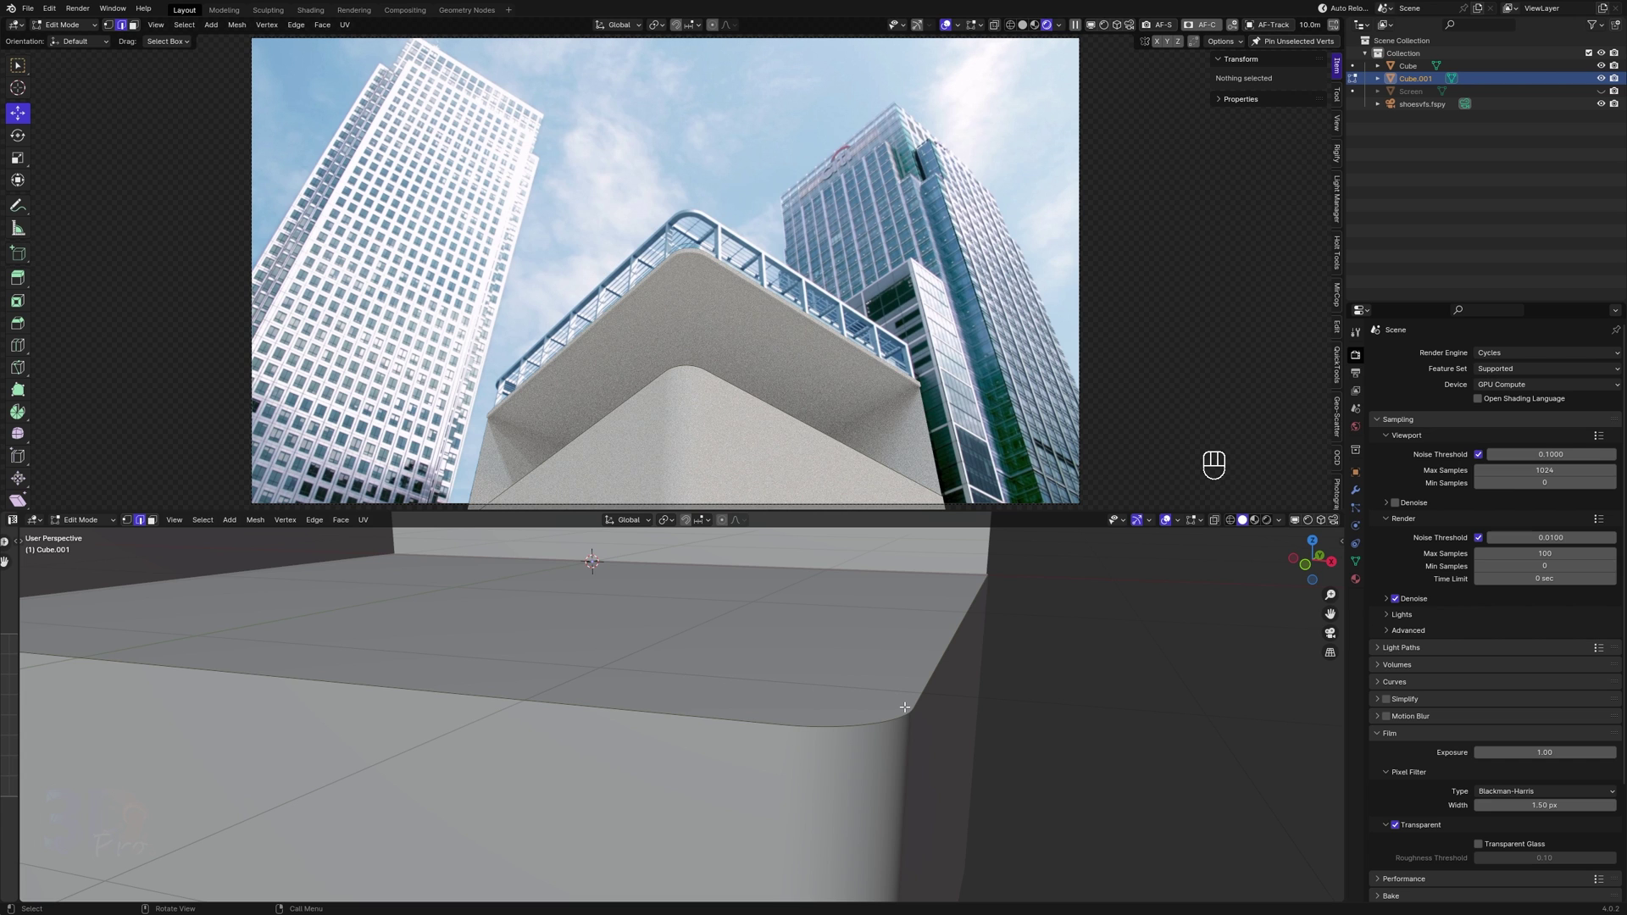
alt+click(905, 706)
key(1)
shift+middle_drag(799, 690, 921, 787)
key(e)
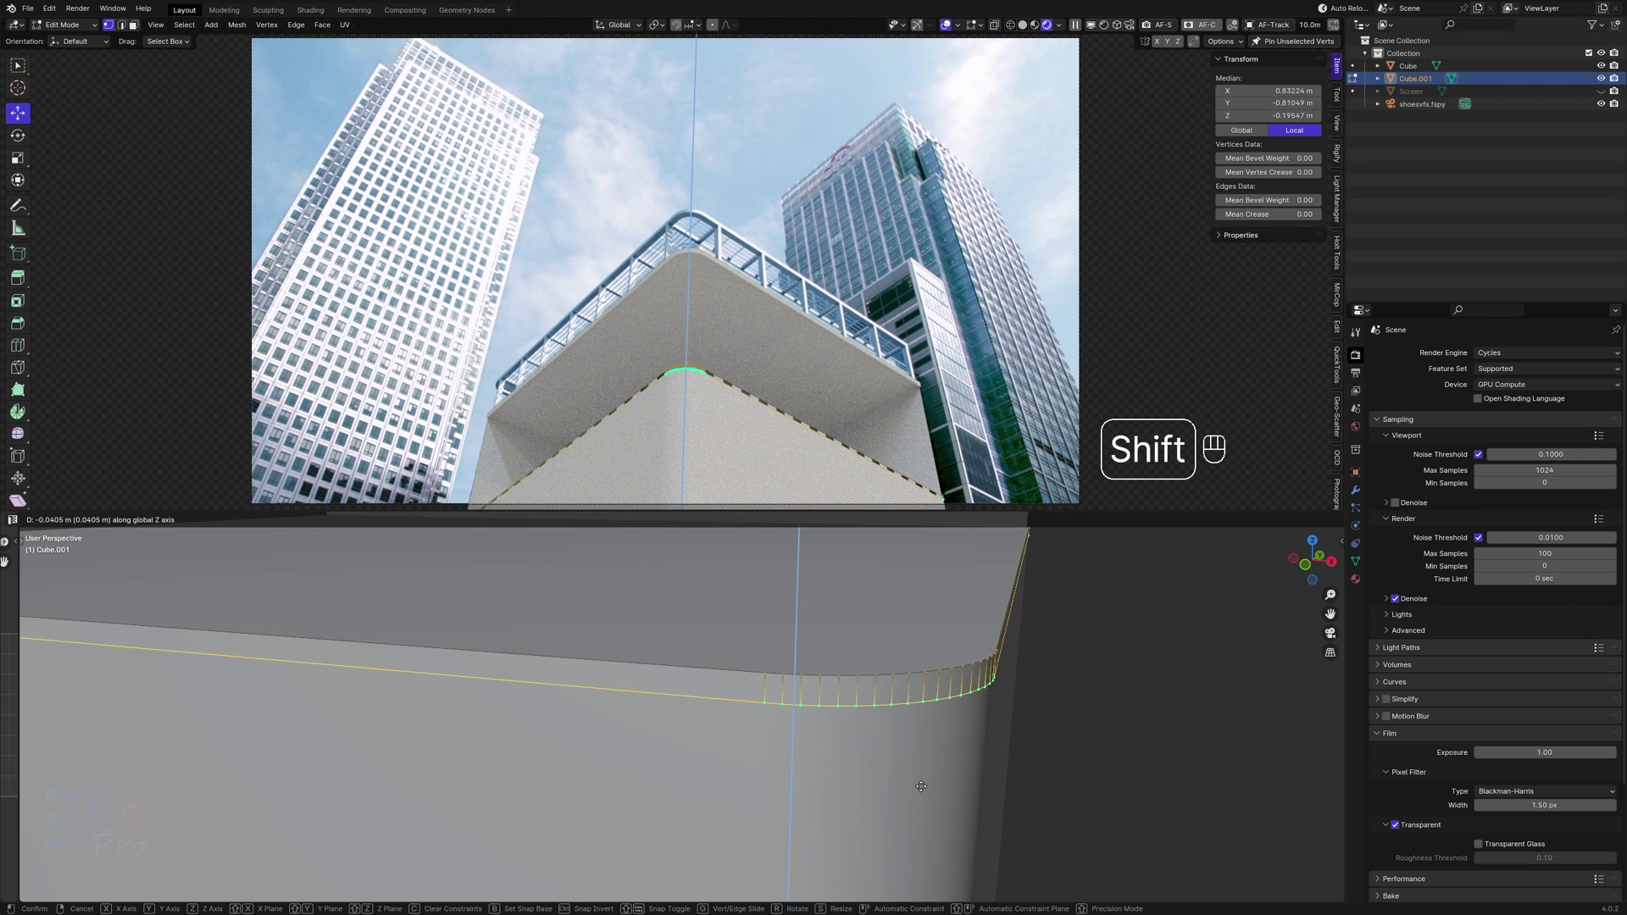
click(921, 787)
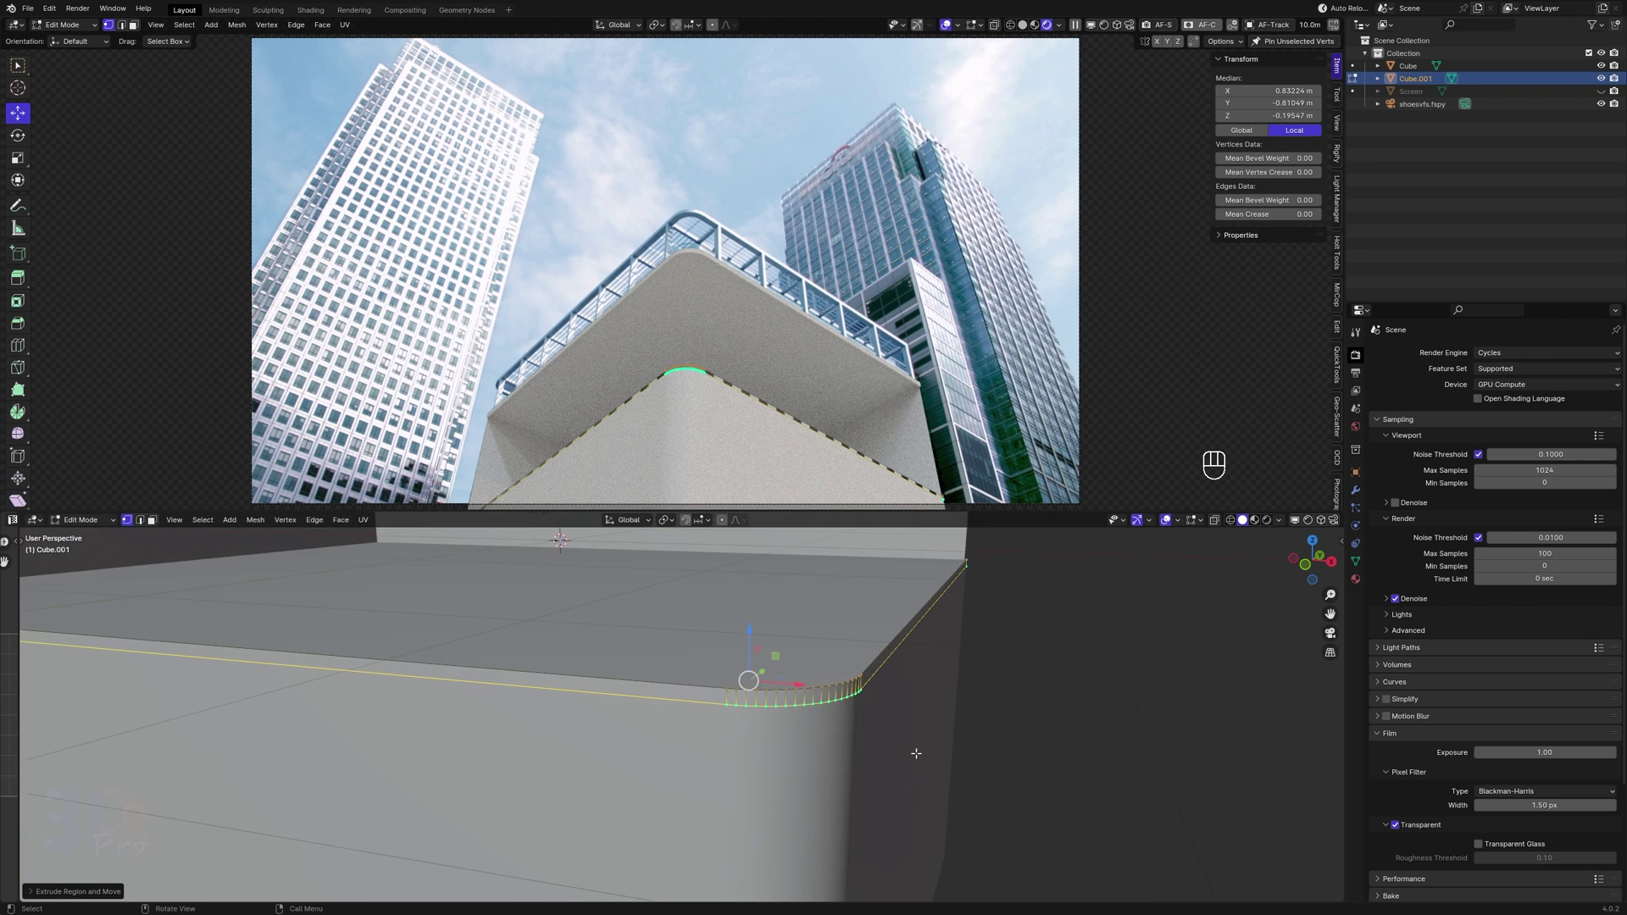
Turn on the Face Orientation overlay in the lower viewport to check the separated strip's normals.
key(Tab)
scroll(891, 693, up, 2)
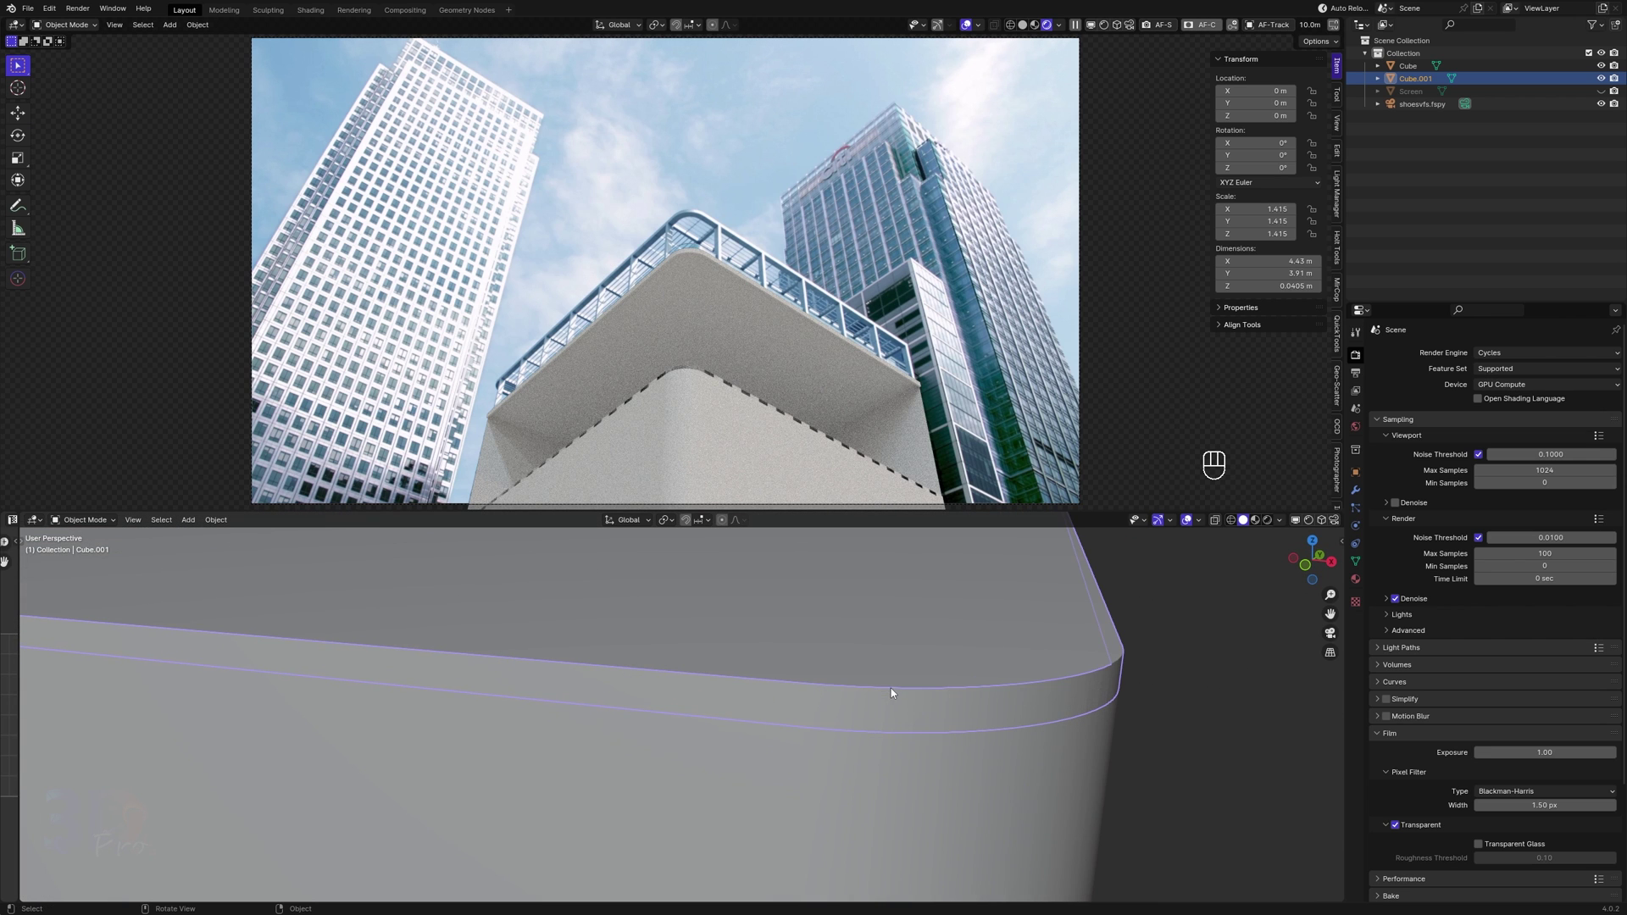
click(1196, 520)
click(1135, 763)
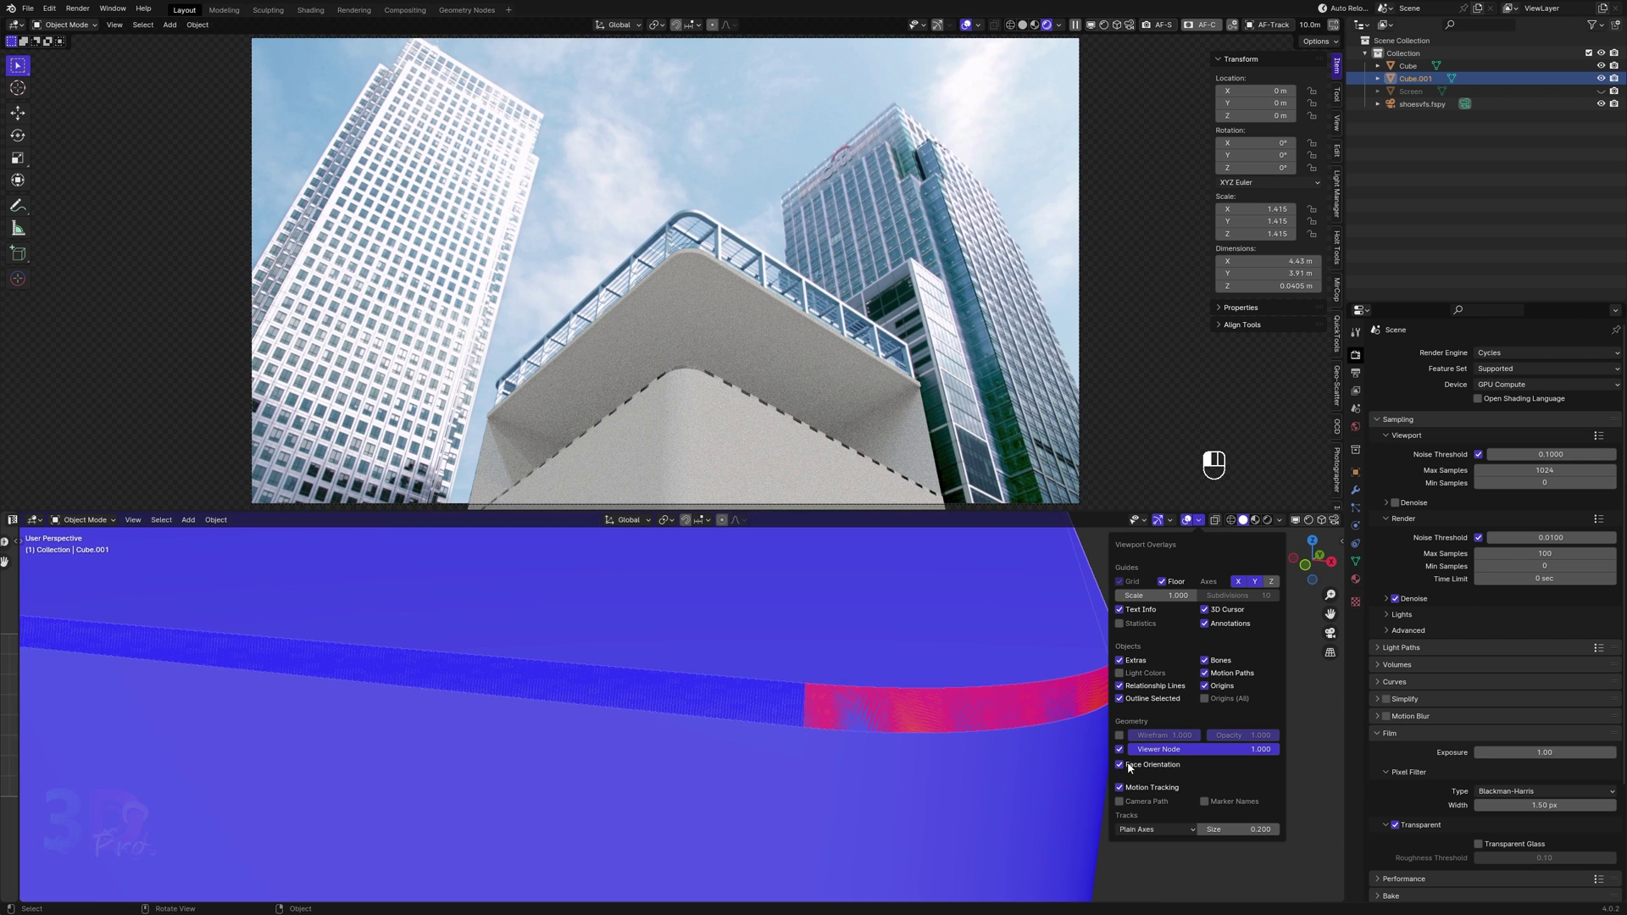
middle_drag(1122, 771, 872, 700)
Recalculate the normals of the whole strip to face outside and turn off the Face Orientation overlay.
key(Tab)
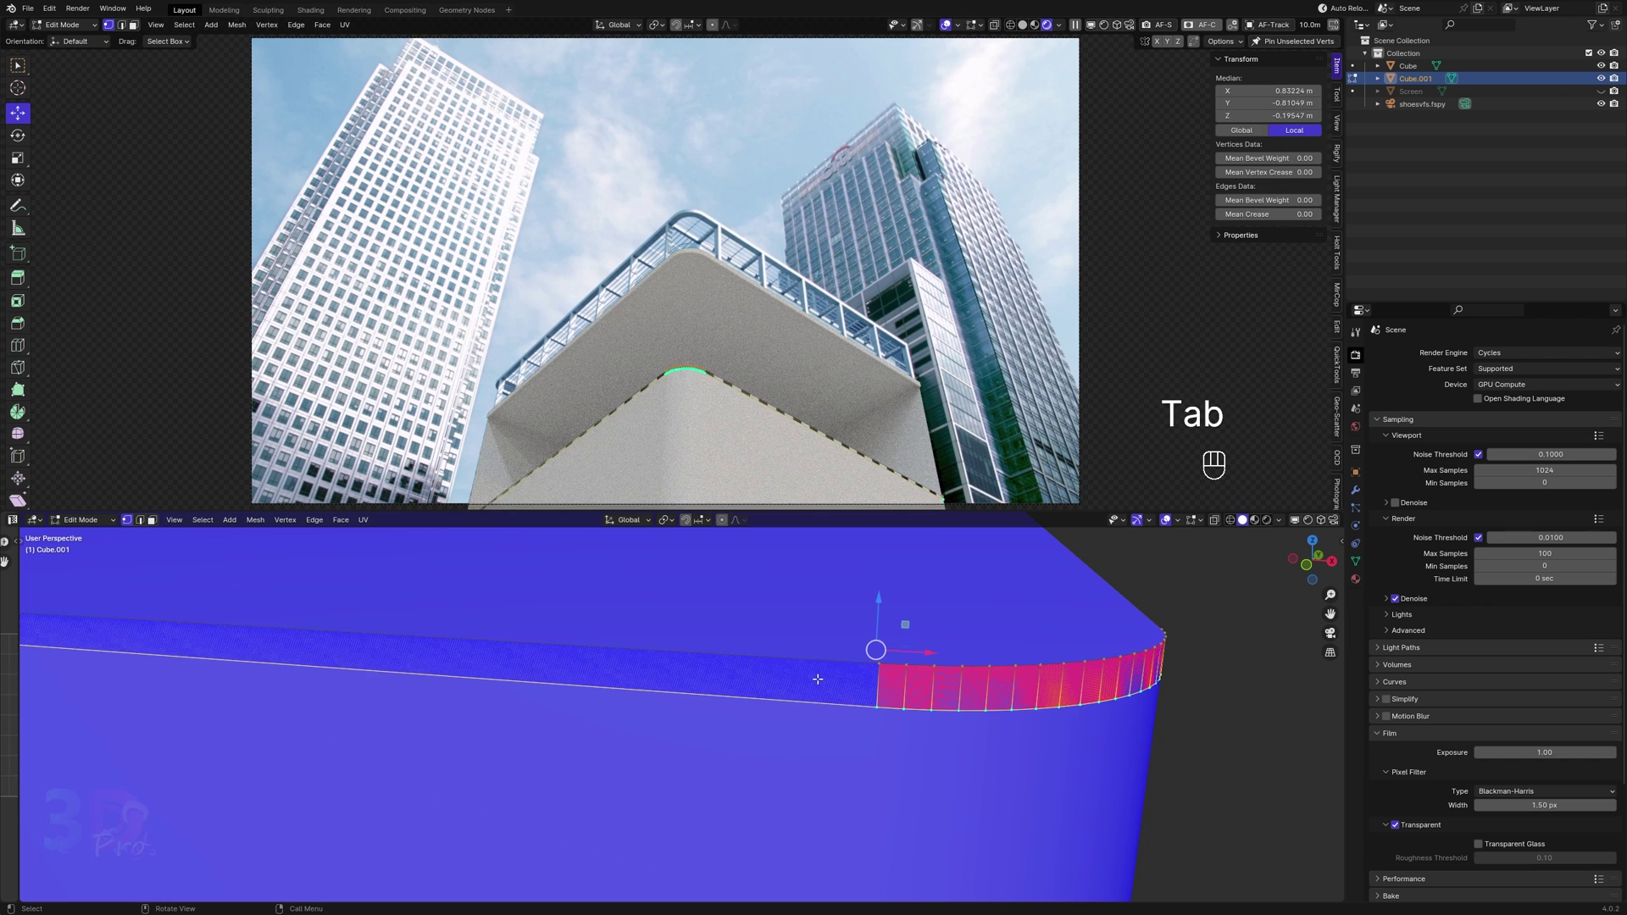
key(a)
click(254, 520)
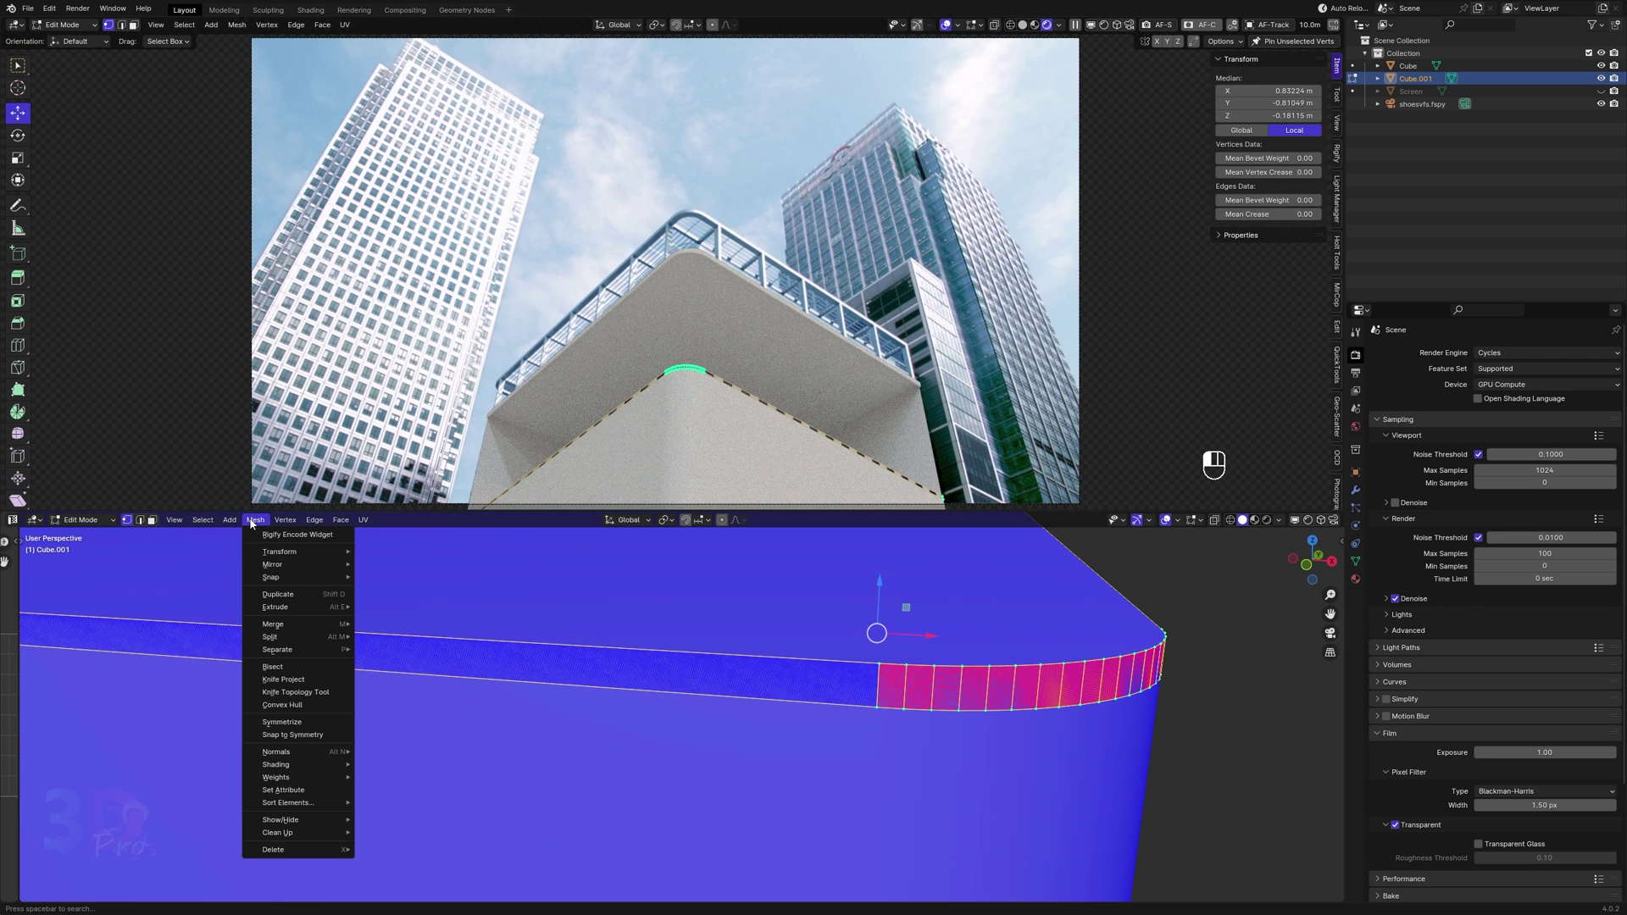
mouse_move(337, 752)
click(438, 577)
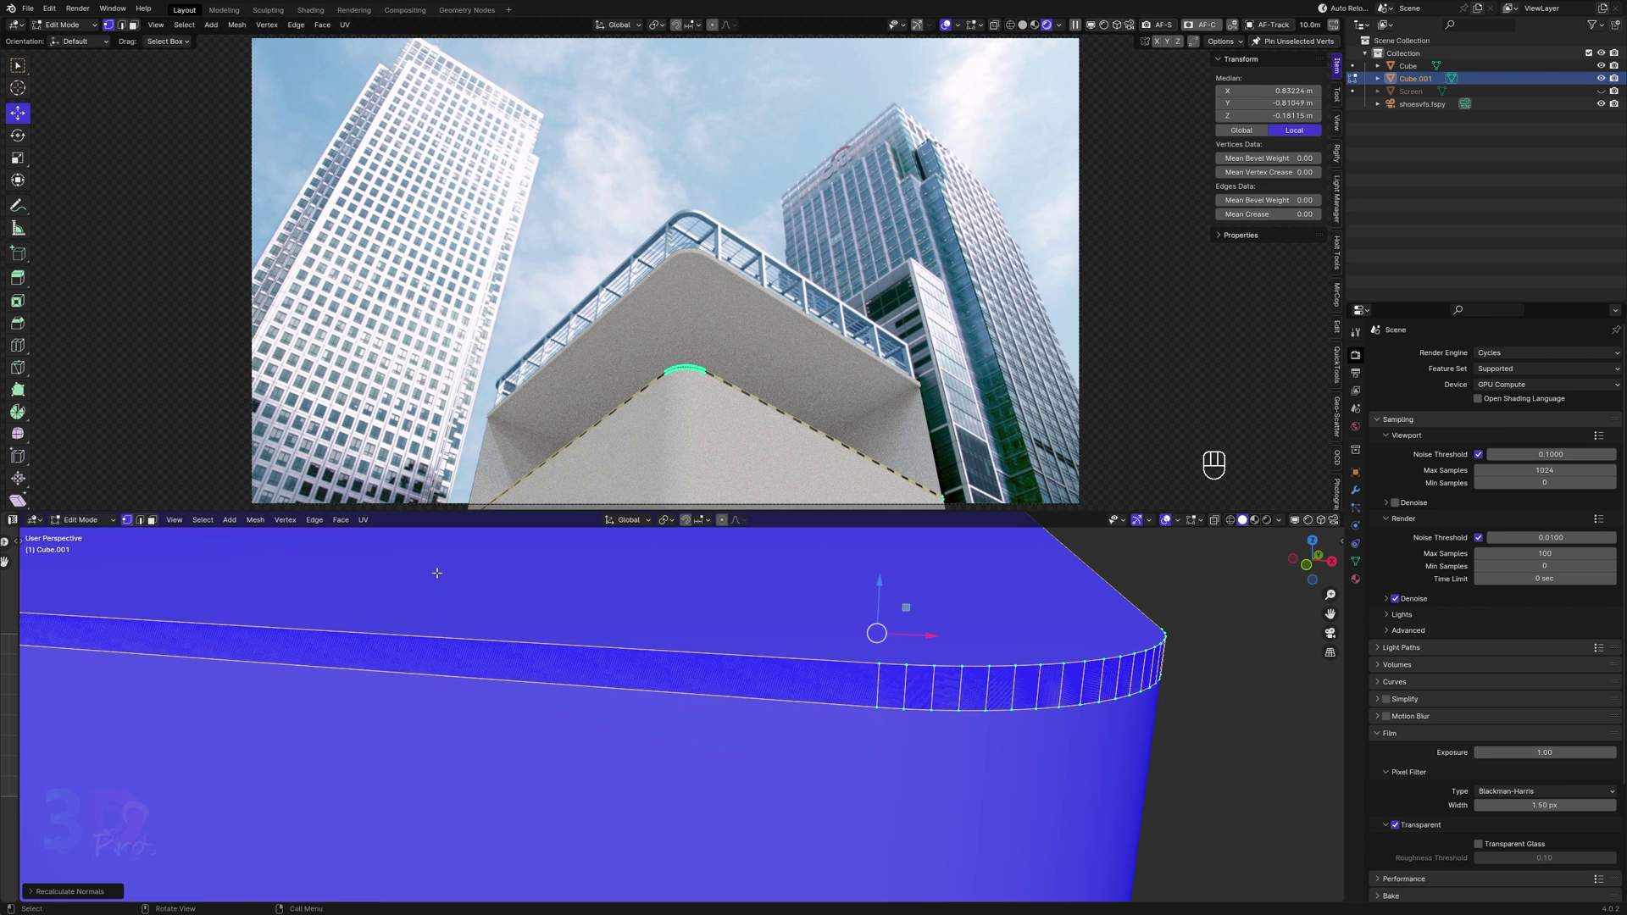
middle_drag(797, 644, 1171, 559)
click(1179, 519)
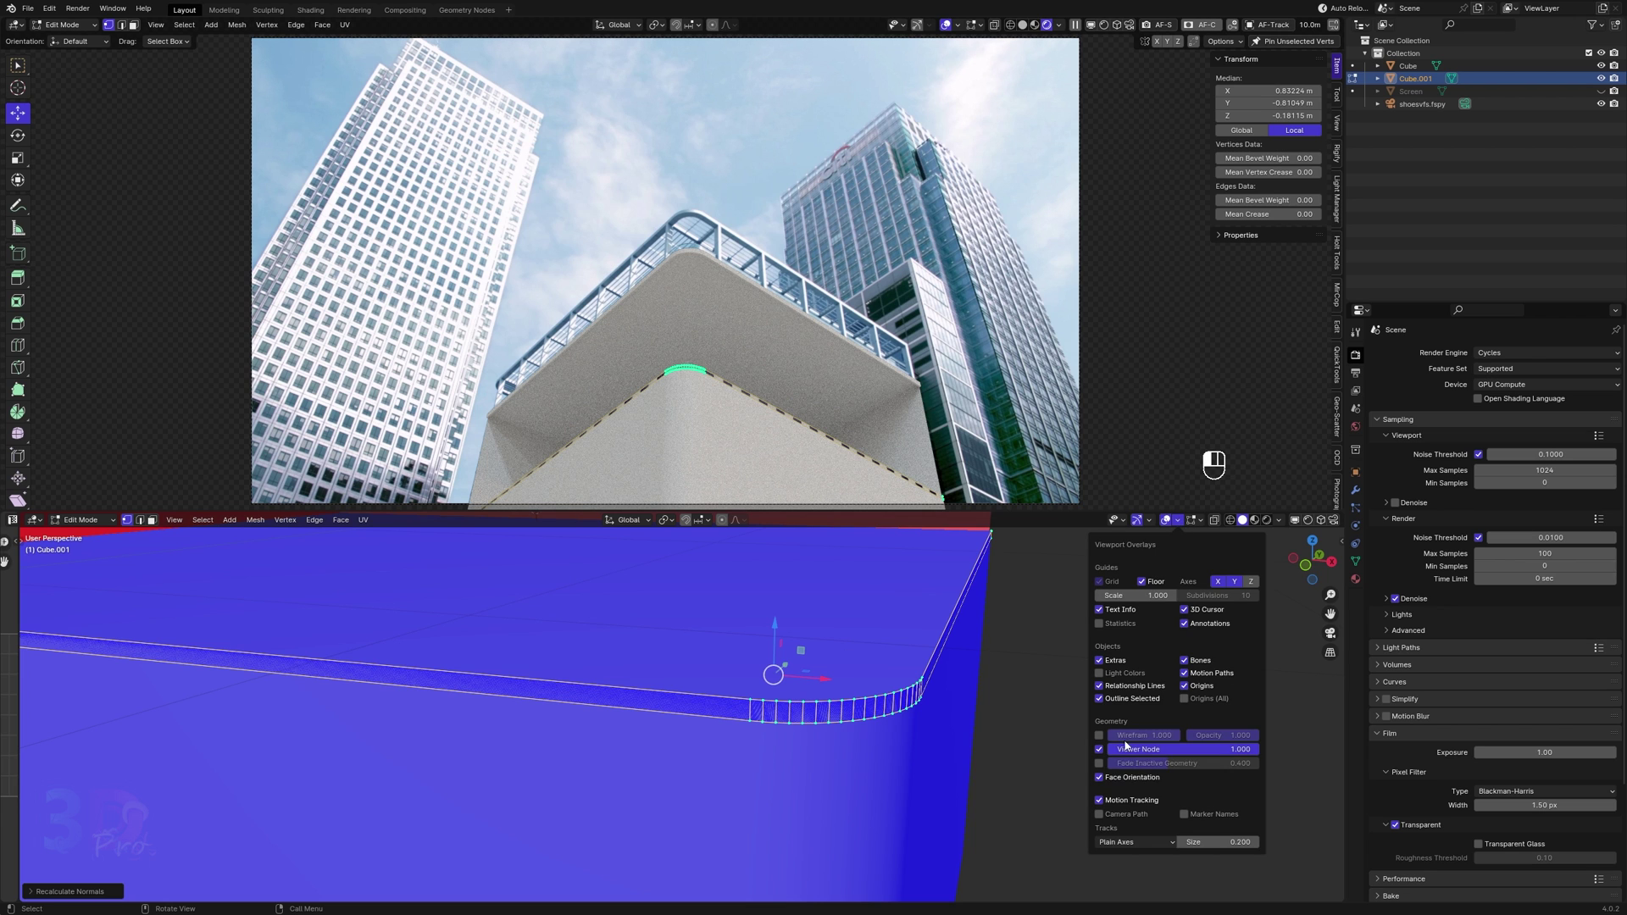
click(1113, 782)
Extrude the strip's faces outward along their normals by about 0.011 m to give the border thickness.
middle_drag(933, 715, 1053, 744)
key(alt+e)
click(1053, 744)
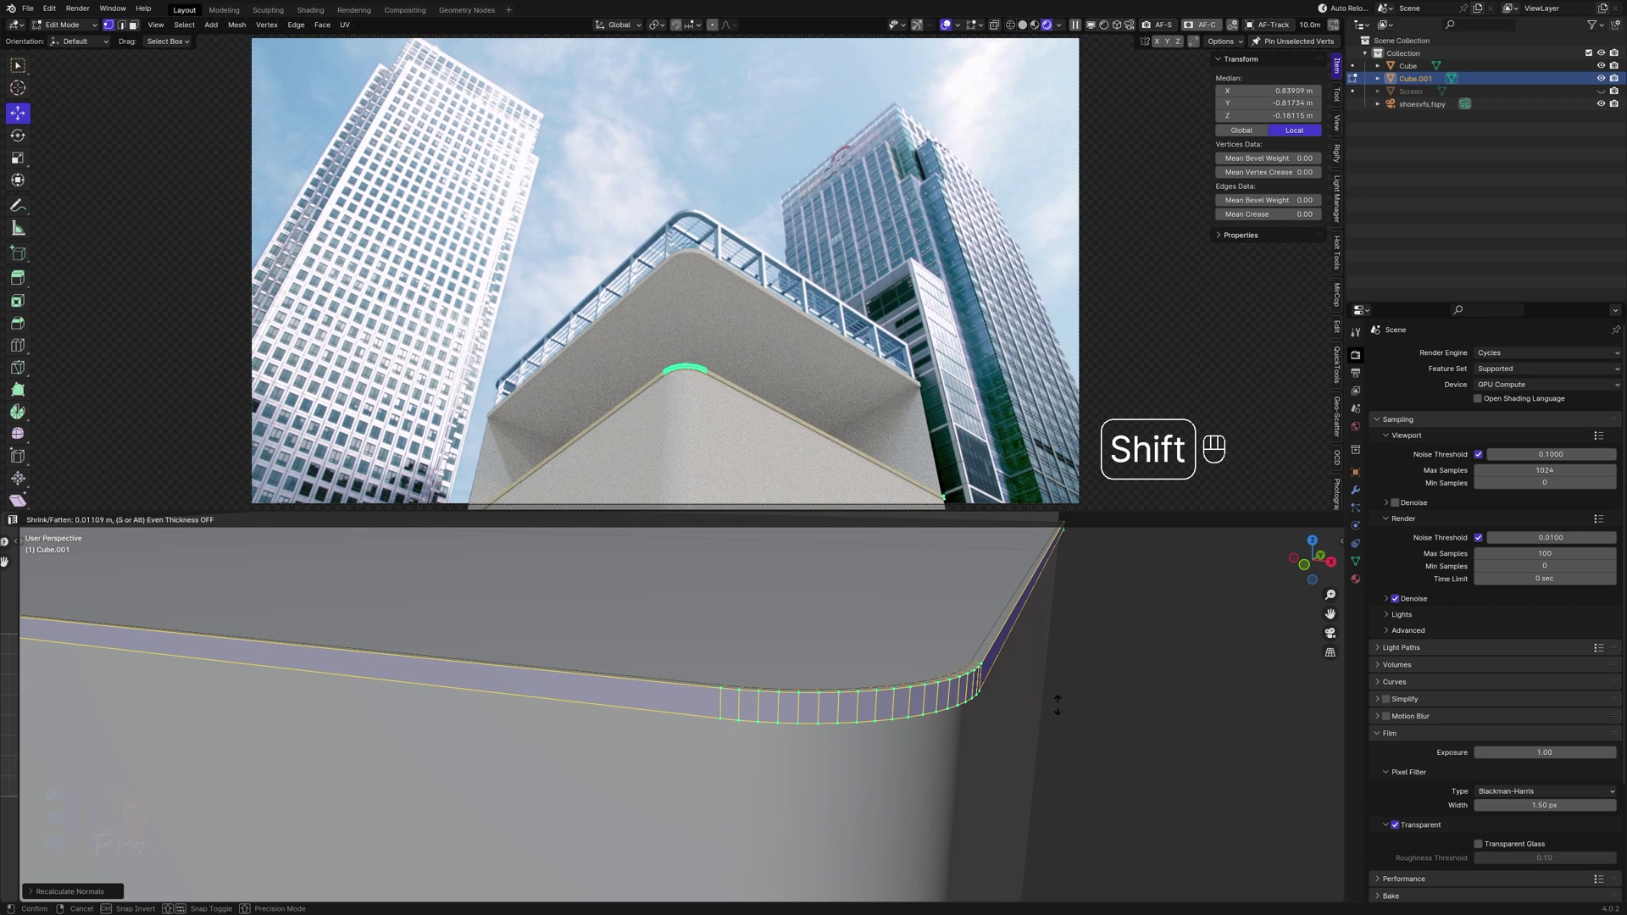
click(1057, 705)
key(Tab)
mouse_move(995, 708)
middle_down()
mouse_move(1009, 714)
mouse_move(969, 720)
middle_up()
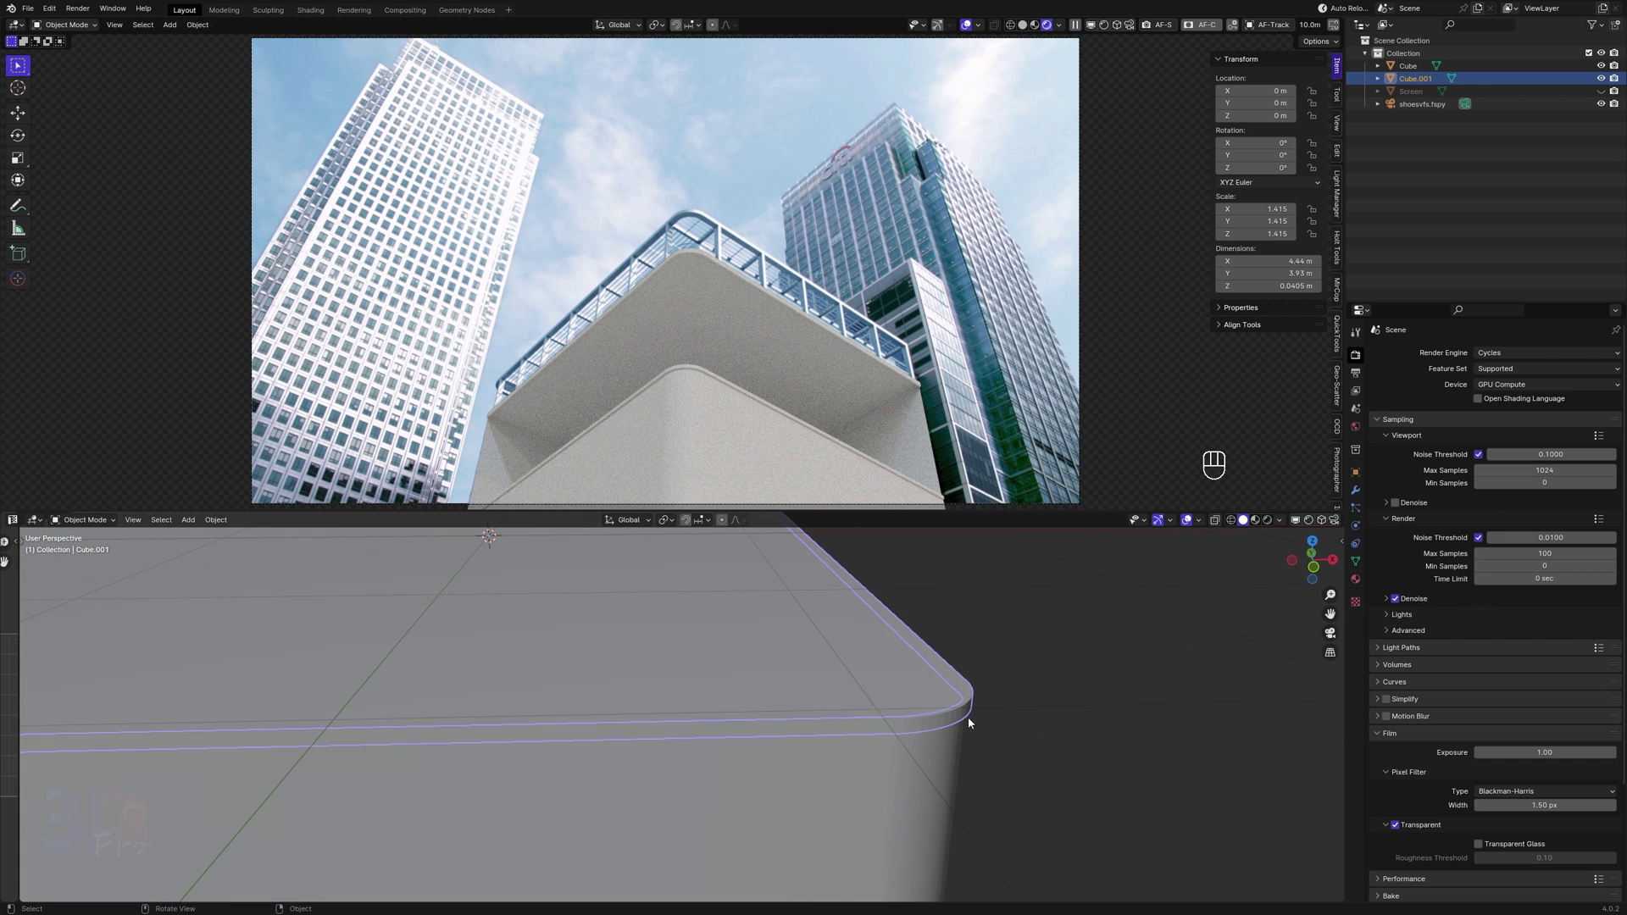
right_click(969, 721)
click(968, 661)
shift+middle_drag(968, 661, 887, 656)
shift+click(818, 674)
scroll(886, 655, up, 1)
shift+middle_drag(905, 759, 810, 719)
click(859, 770)
scroll(811, 711, down, 4)
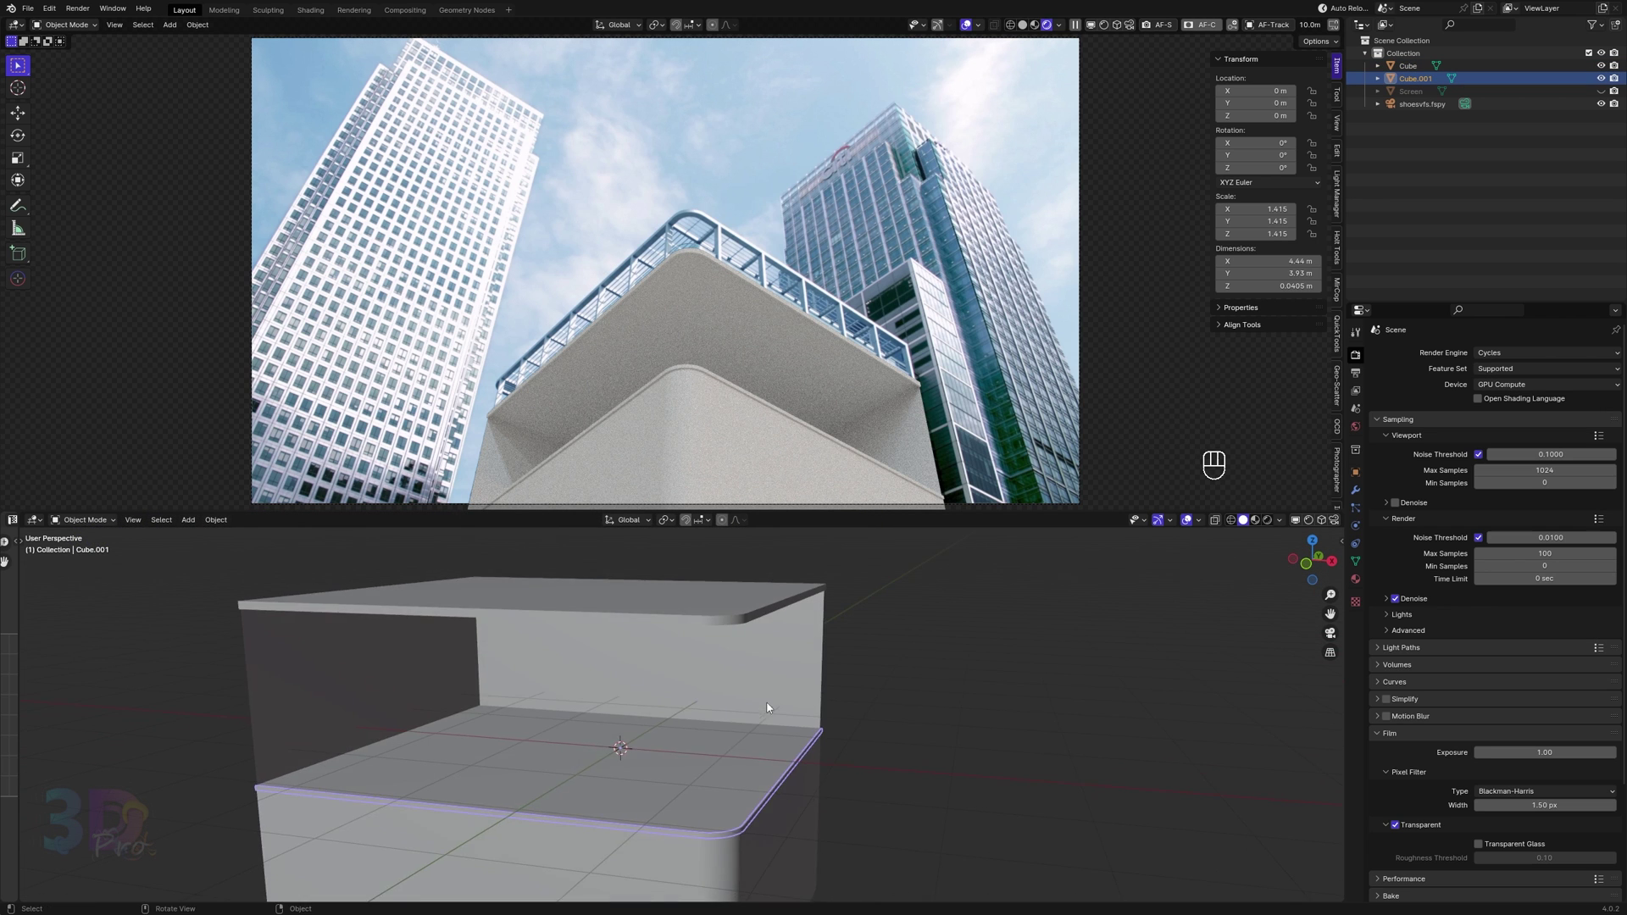
Create a material named HOLDOUT MAT on the main building block and set its surface shader to Holdout.
click(785, 688)
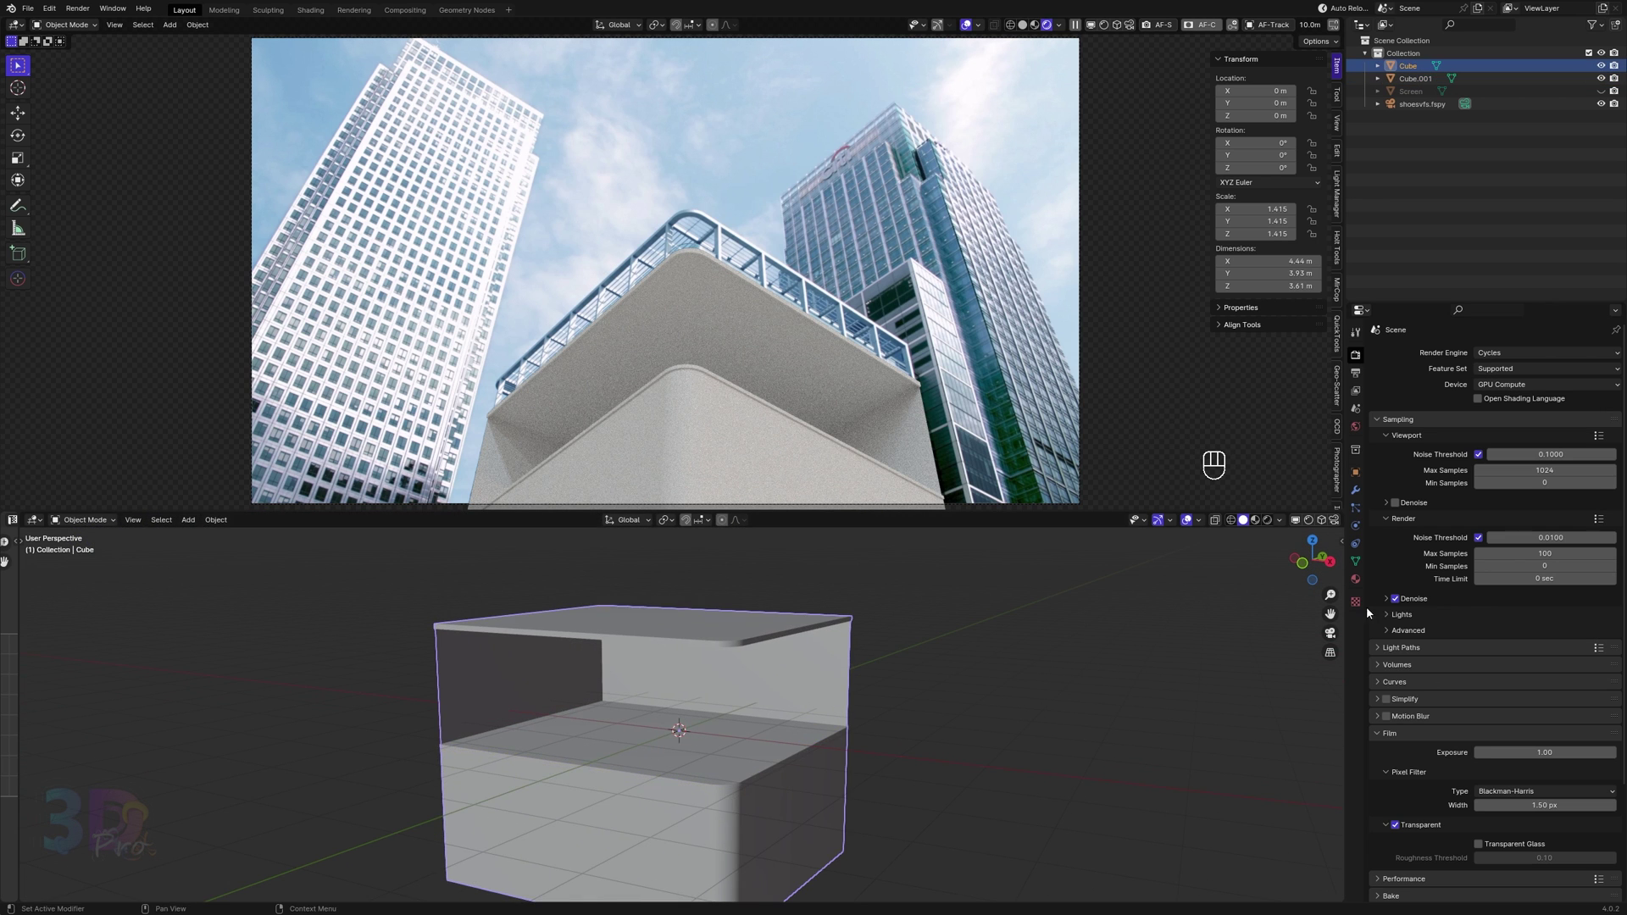
click(1356, 579)
click(1457, 407)
click(1459, 407)
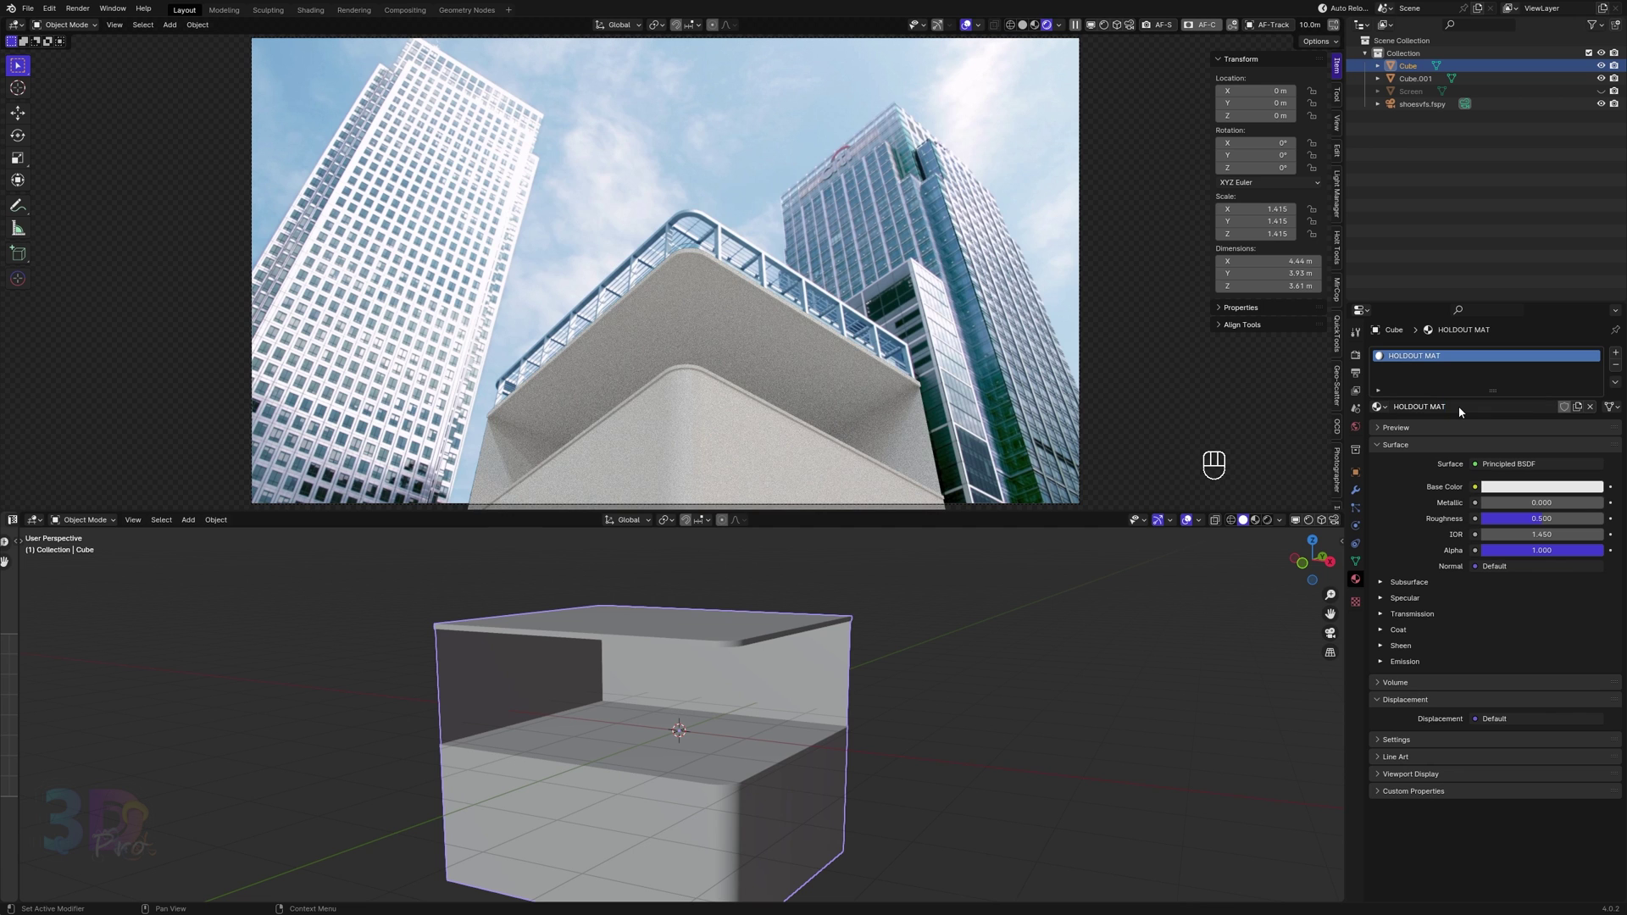
click(1475, 464)
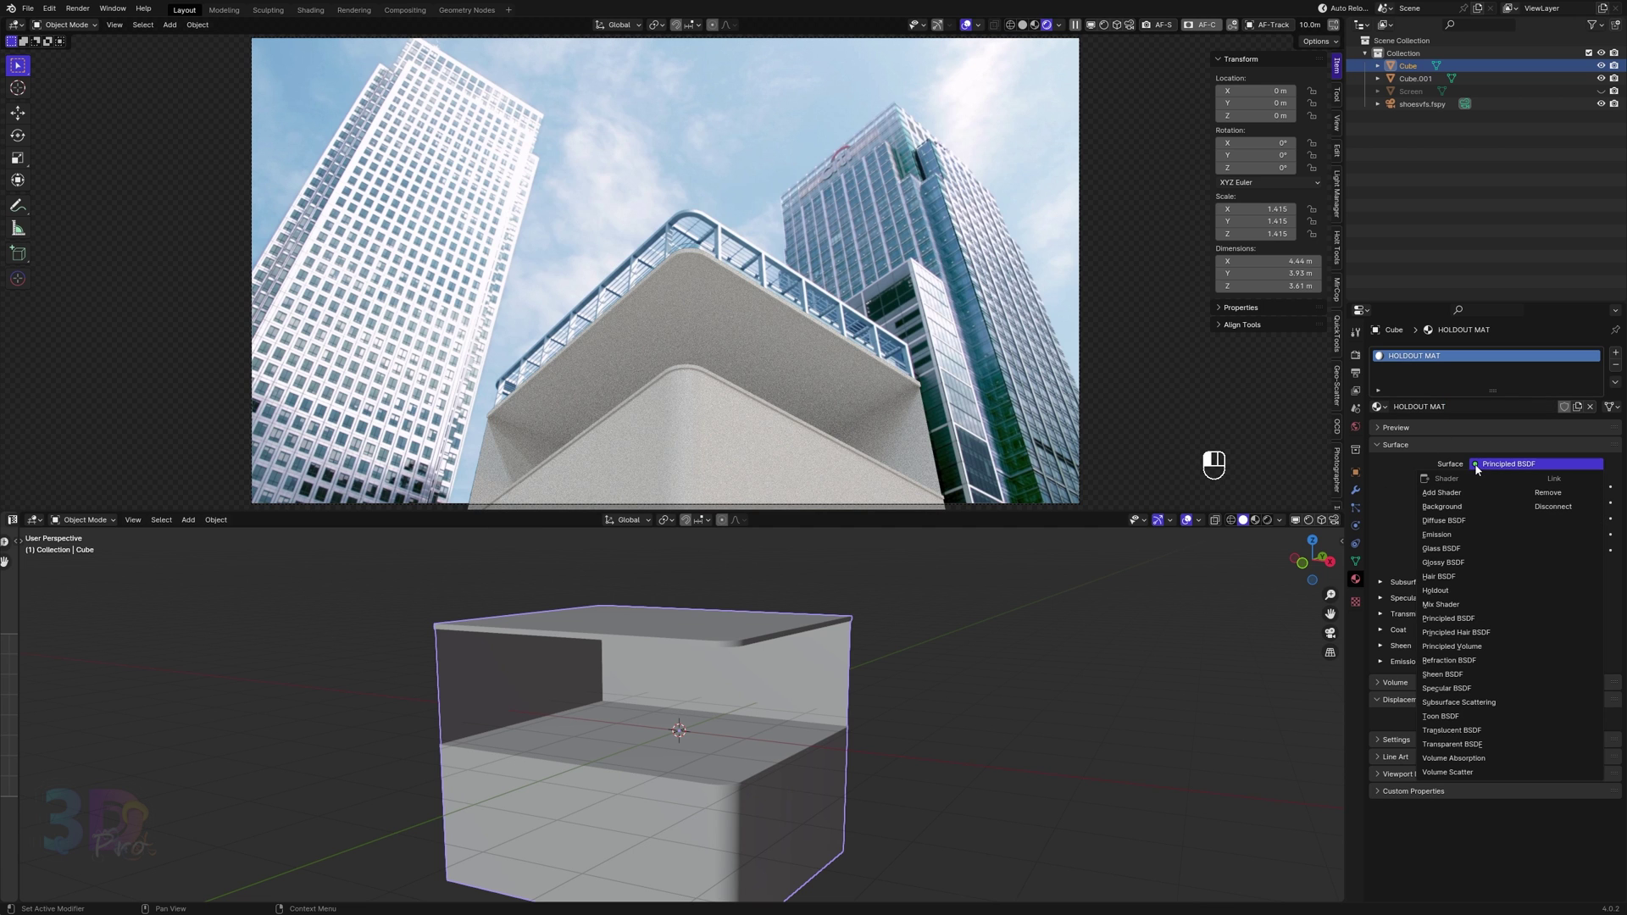
click(1479, 591)
scroll(917, 612, up, 3)
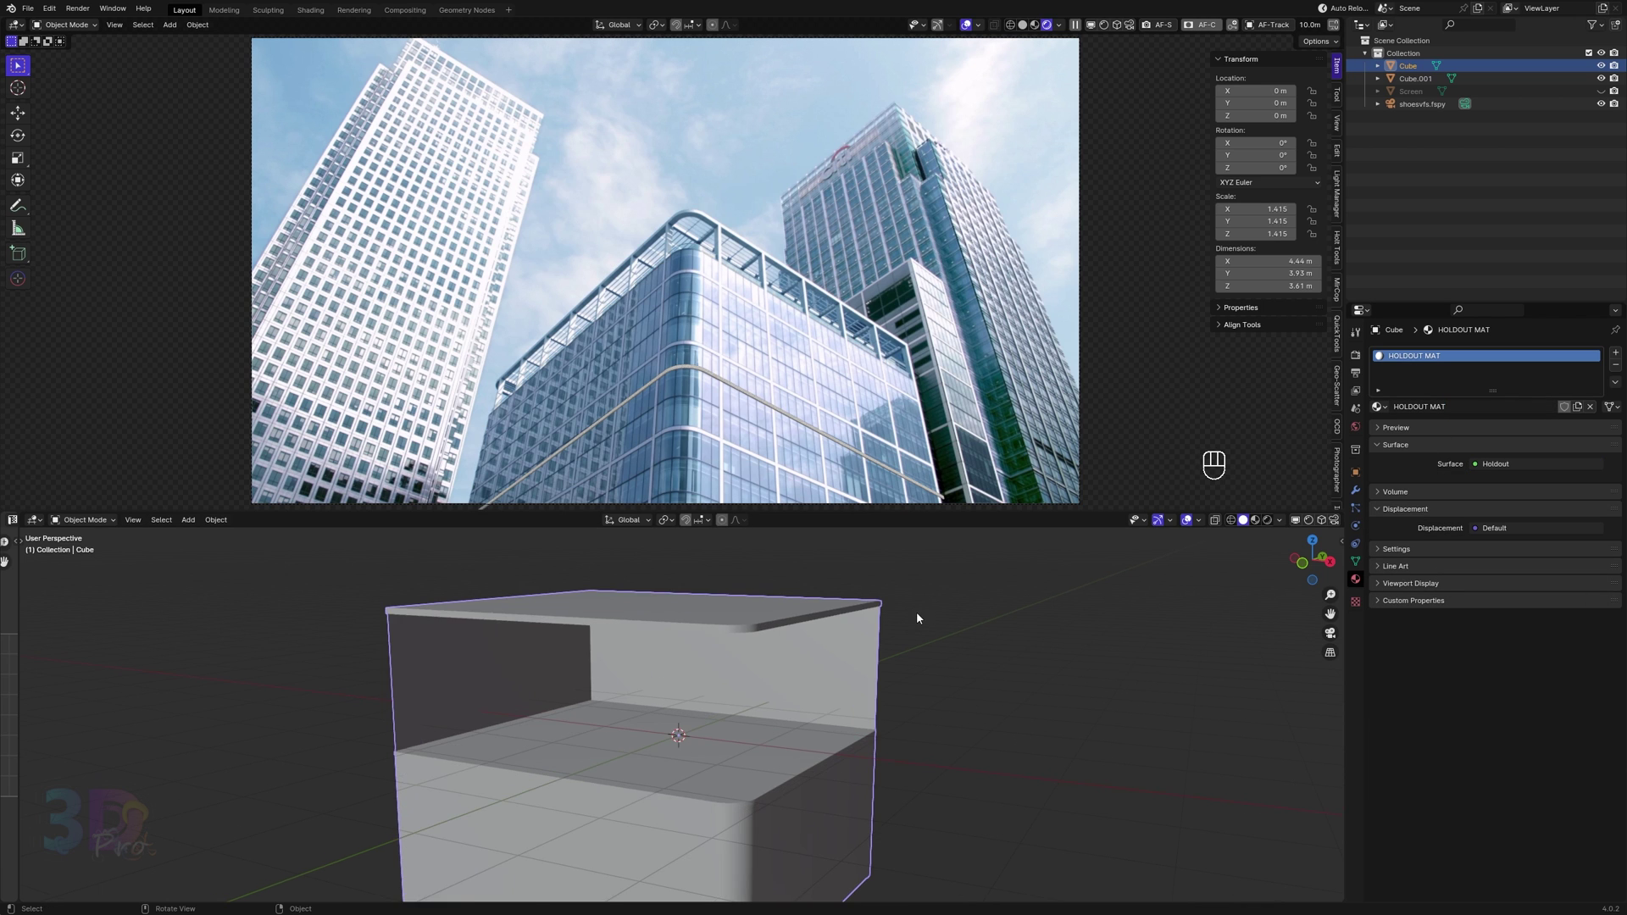
Add a second material slot to the main block with a new material named Inside.
click(1615, 352)
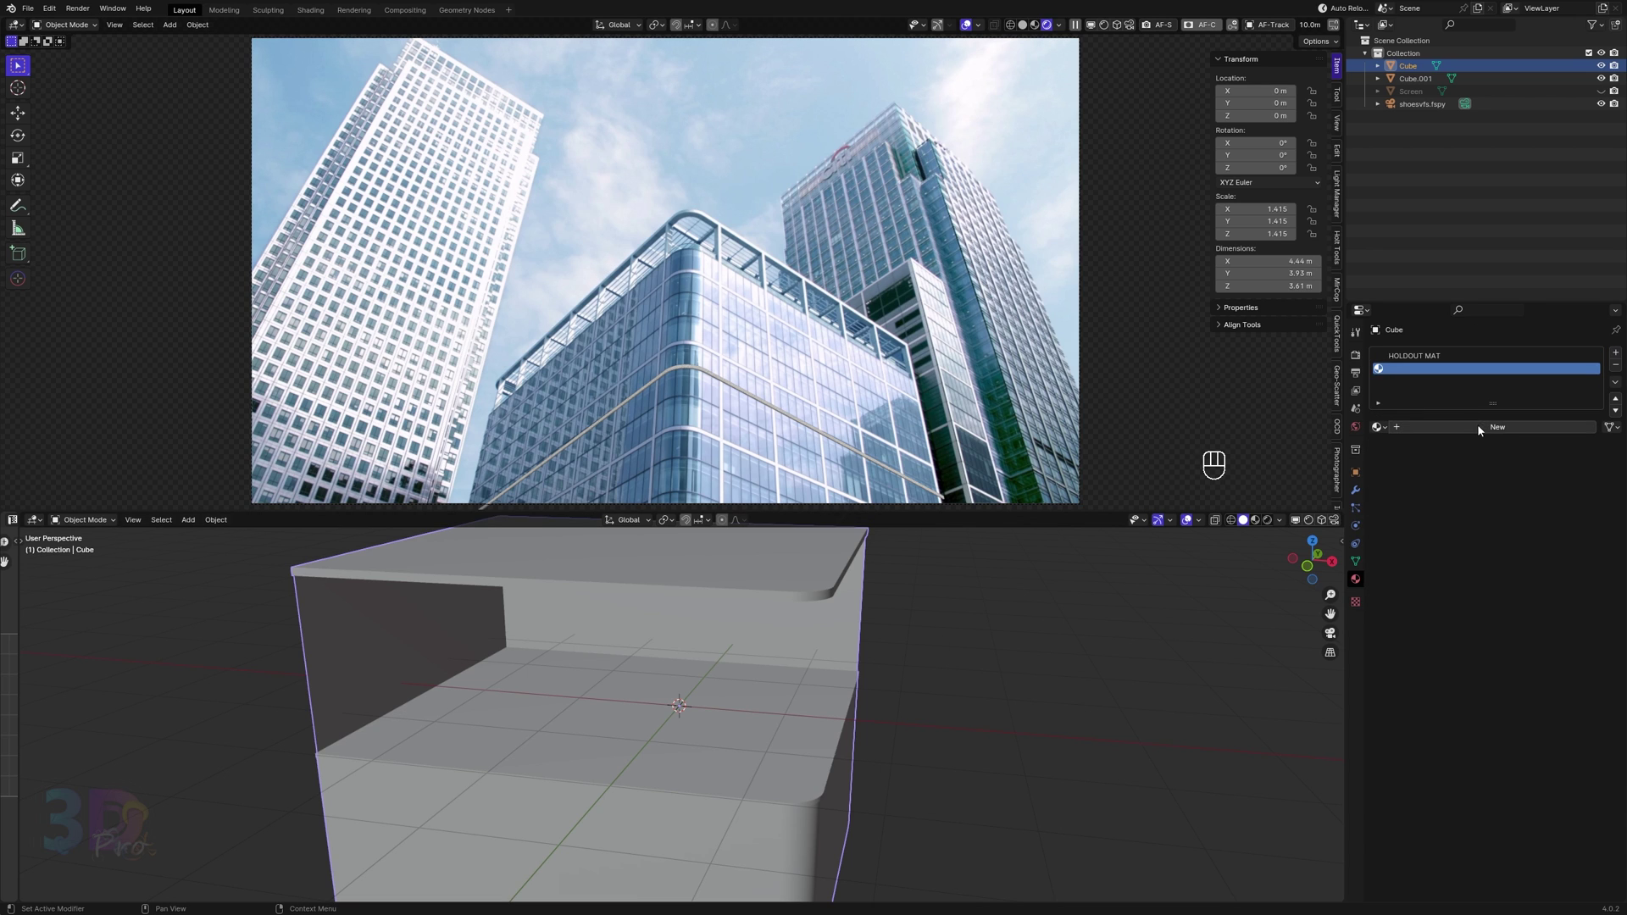
click(1474, 425)
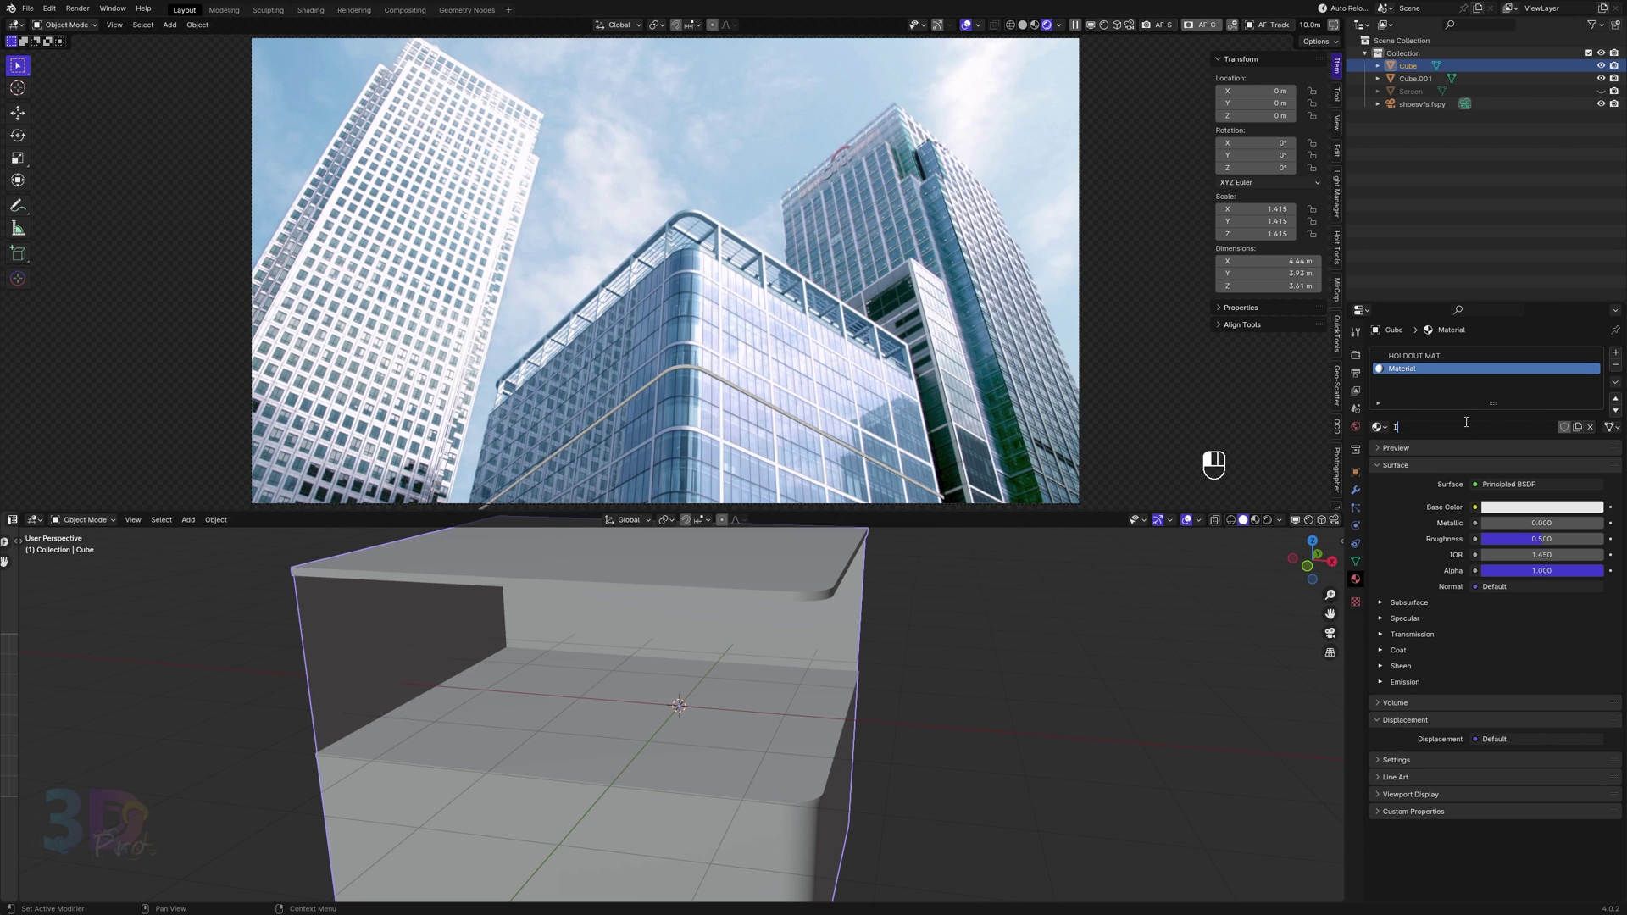
text(Inside)
key(Return)
Assign the Inside material to the inner faces of the recess, including both back walls and the roof's underside.
key(Tab)
key(3)
click(785, 646)
shift+click(556, 642)
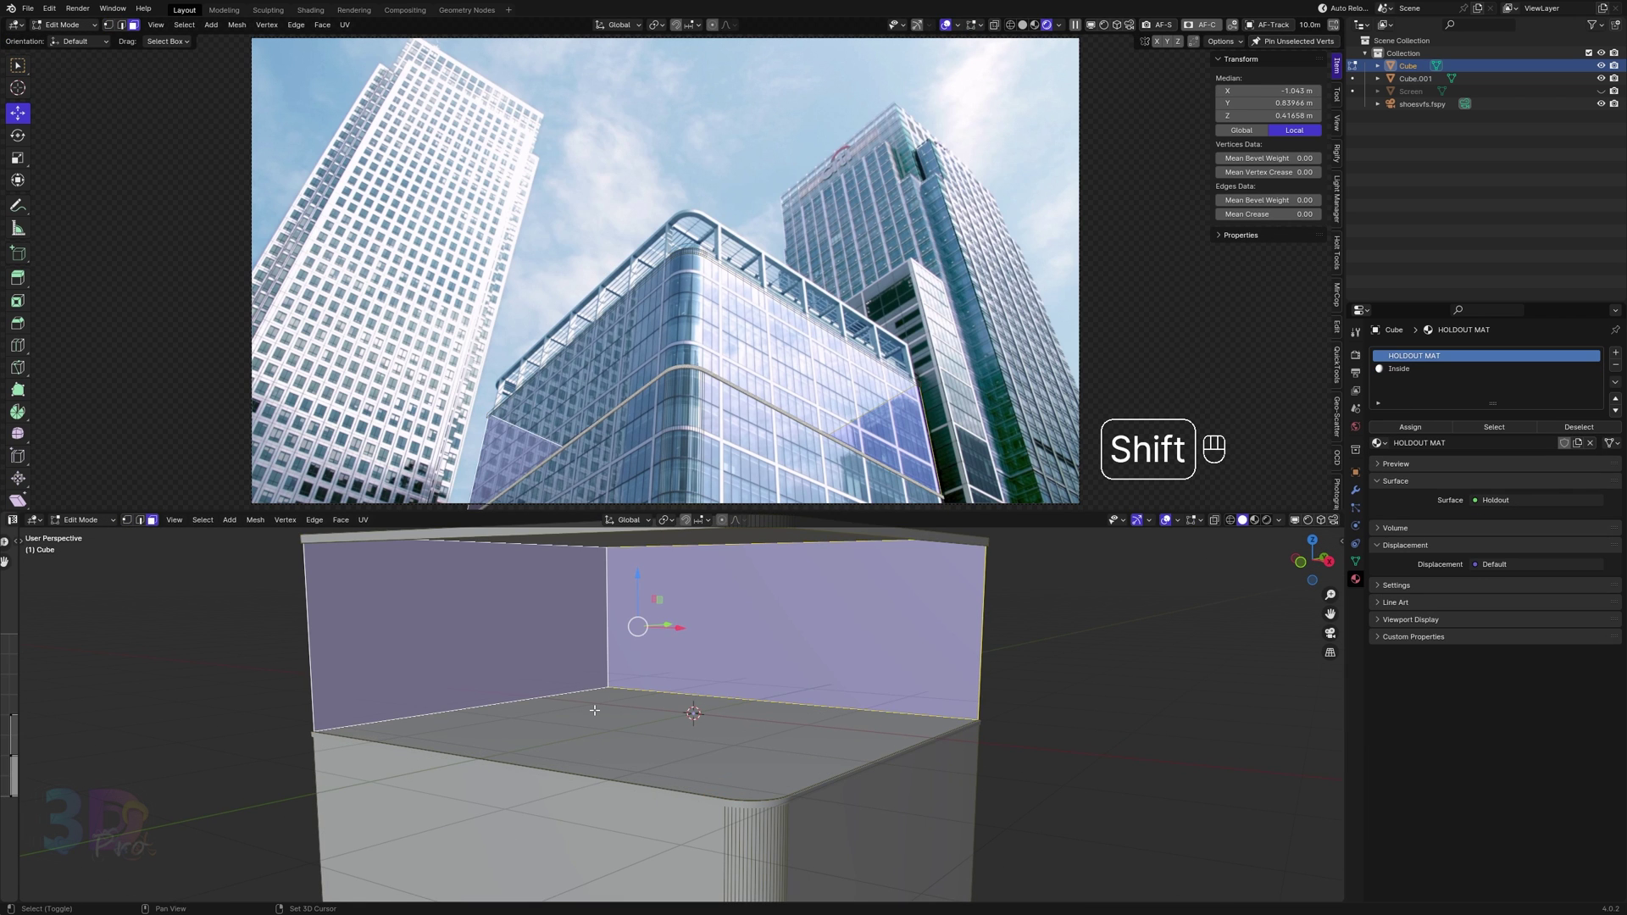
middle_drag(593, 627, 689, 591)
shift+click(690, 591)
click(1398, 368)
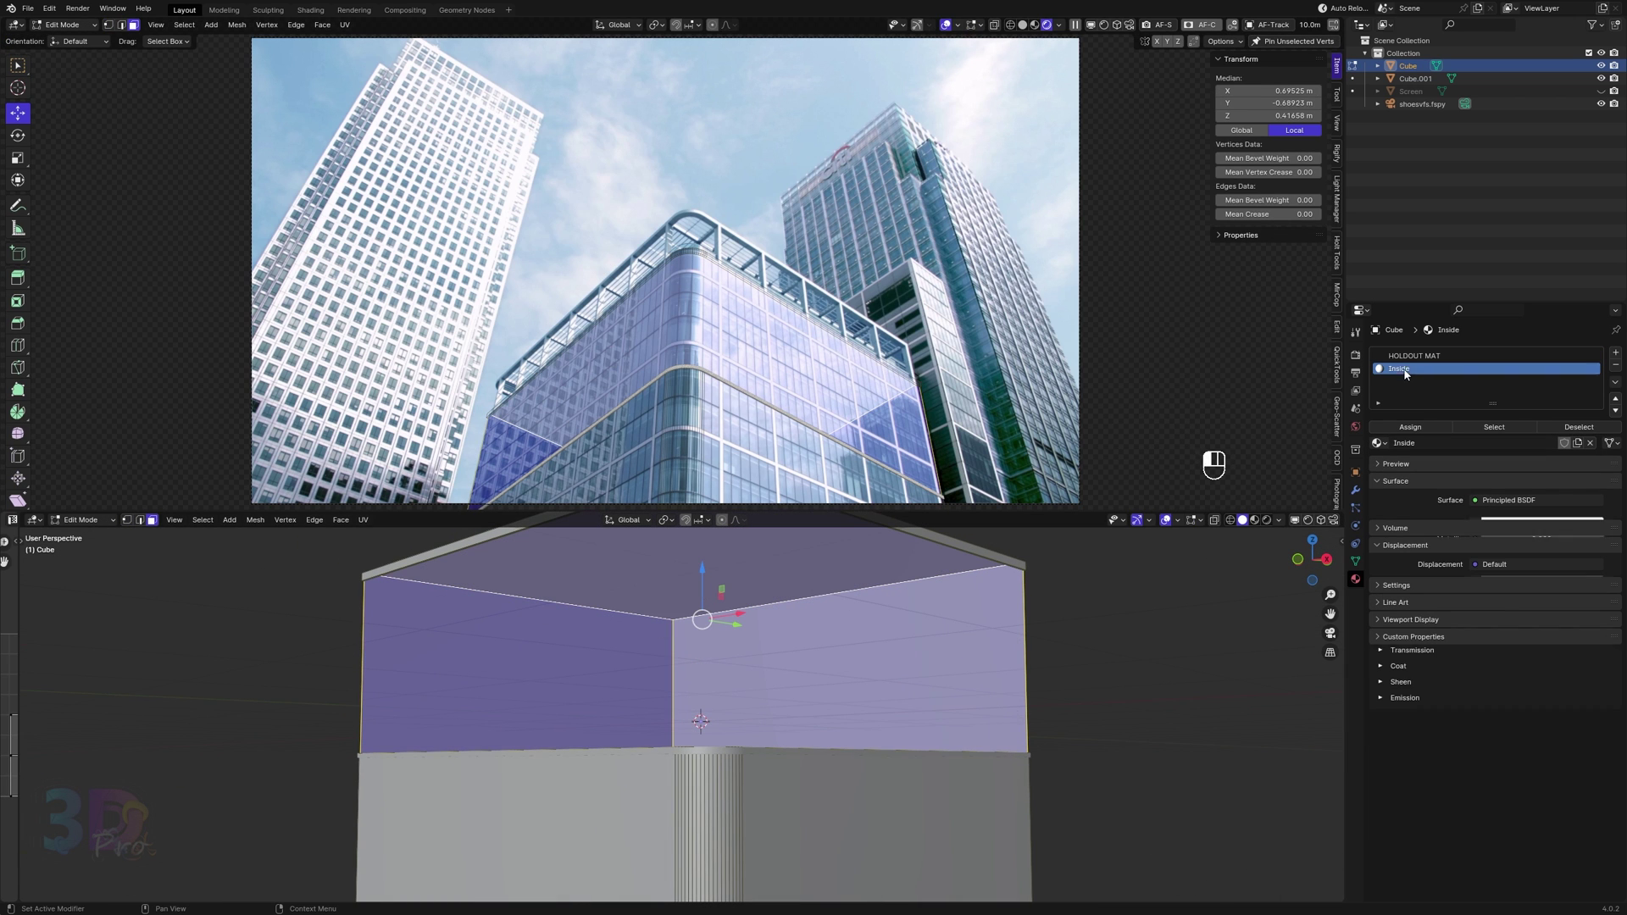
click(1410, 427)
key(Tab)
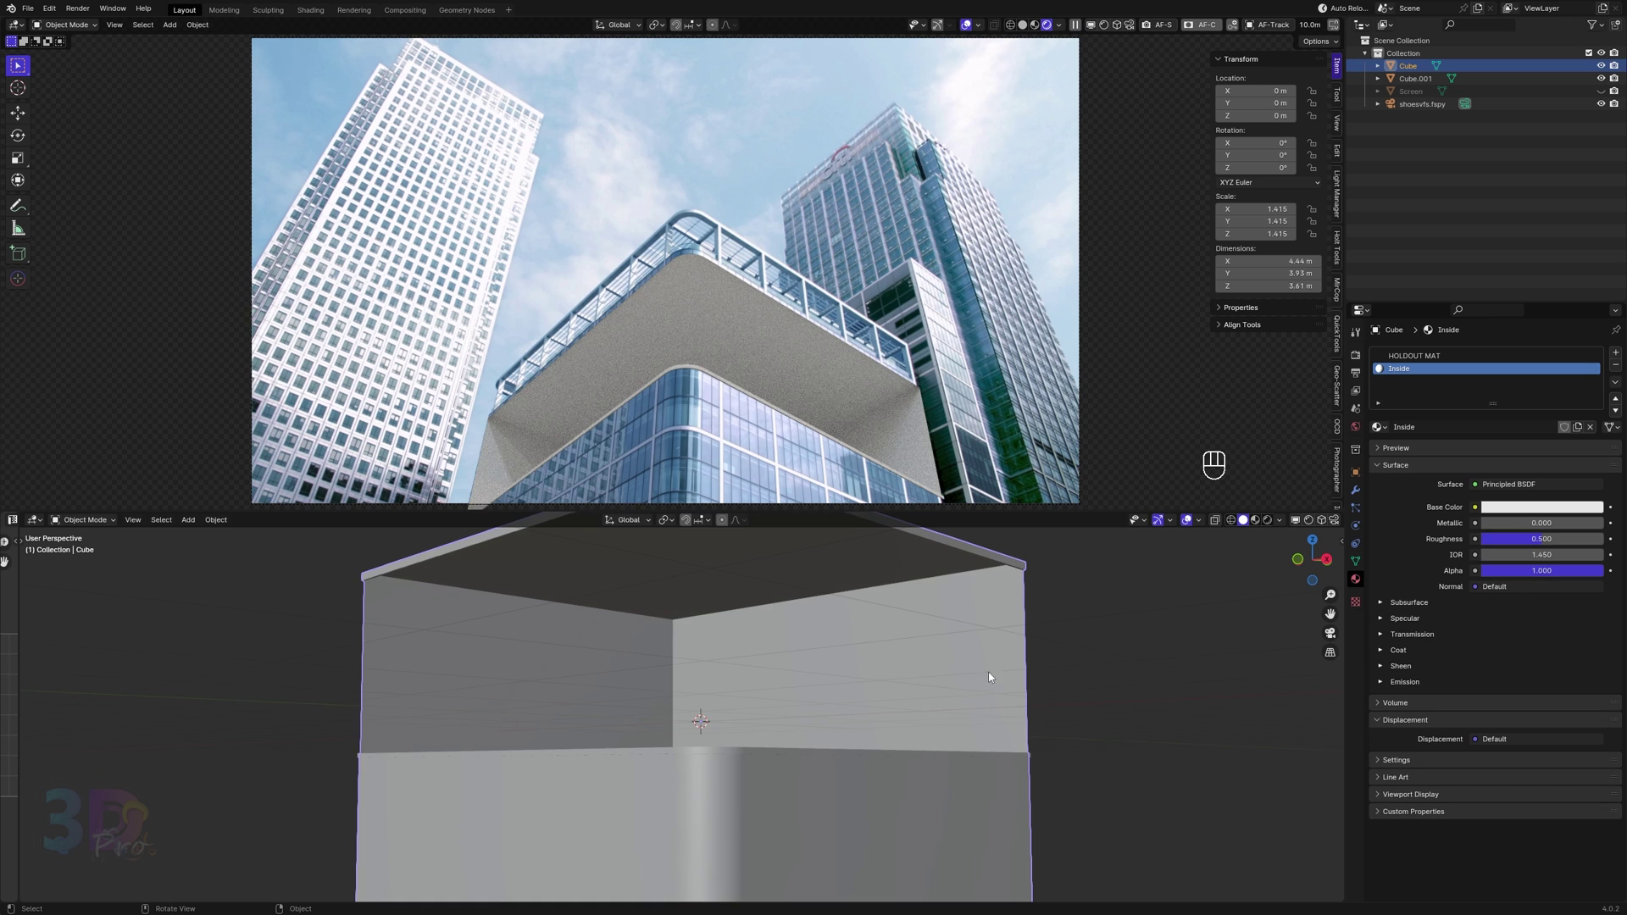
Create a material named Border on the thin strip and set its base color to light cyan.
shift+middle_drag(928, 642, 1179, 619)
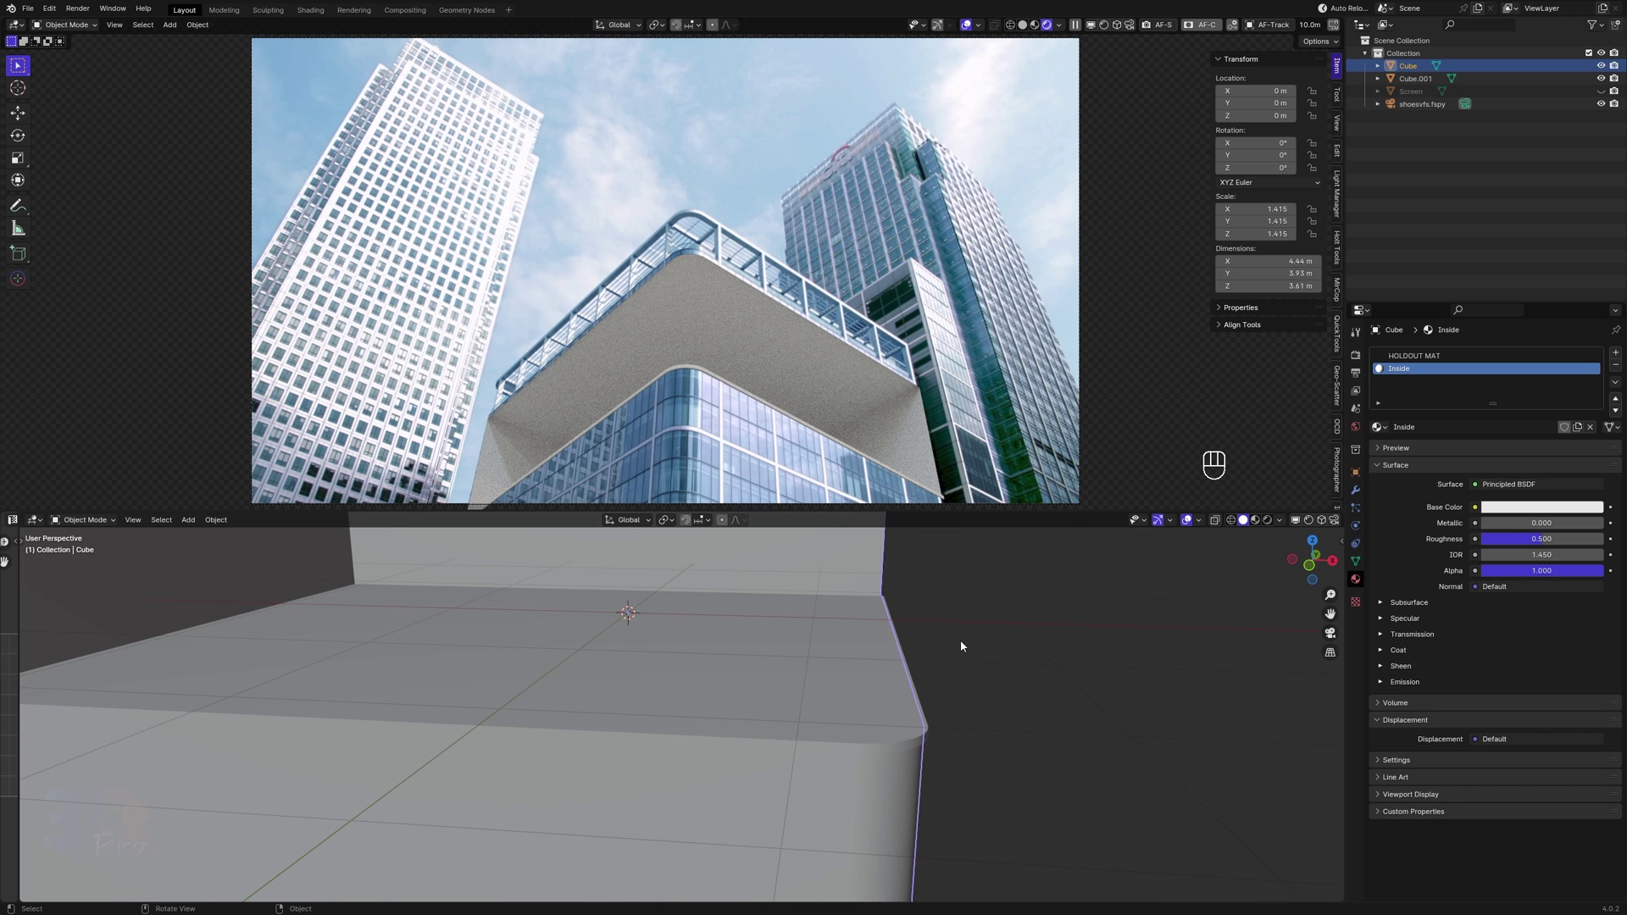
scroll(961, 647, down, 2)
shift+middle_drag(960, 647, 835, 657)
click(793, 752)
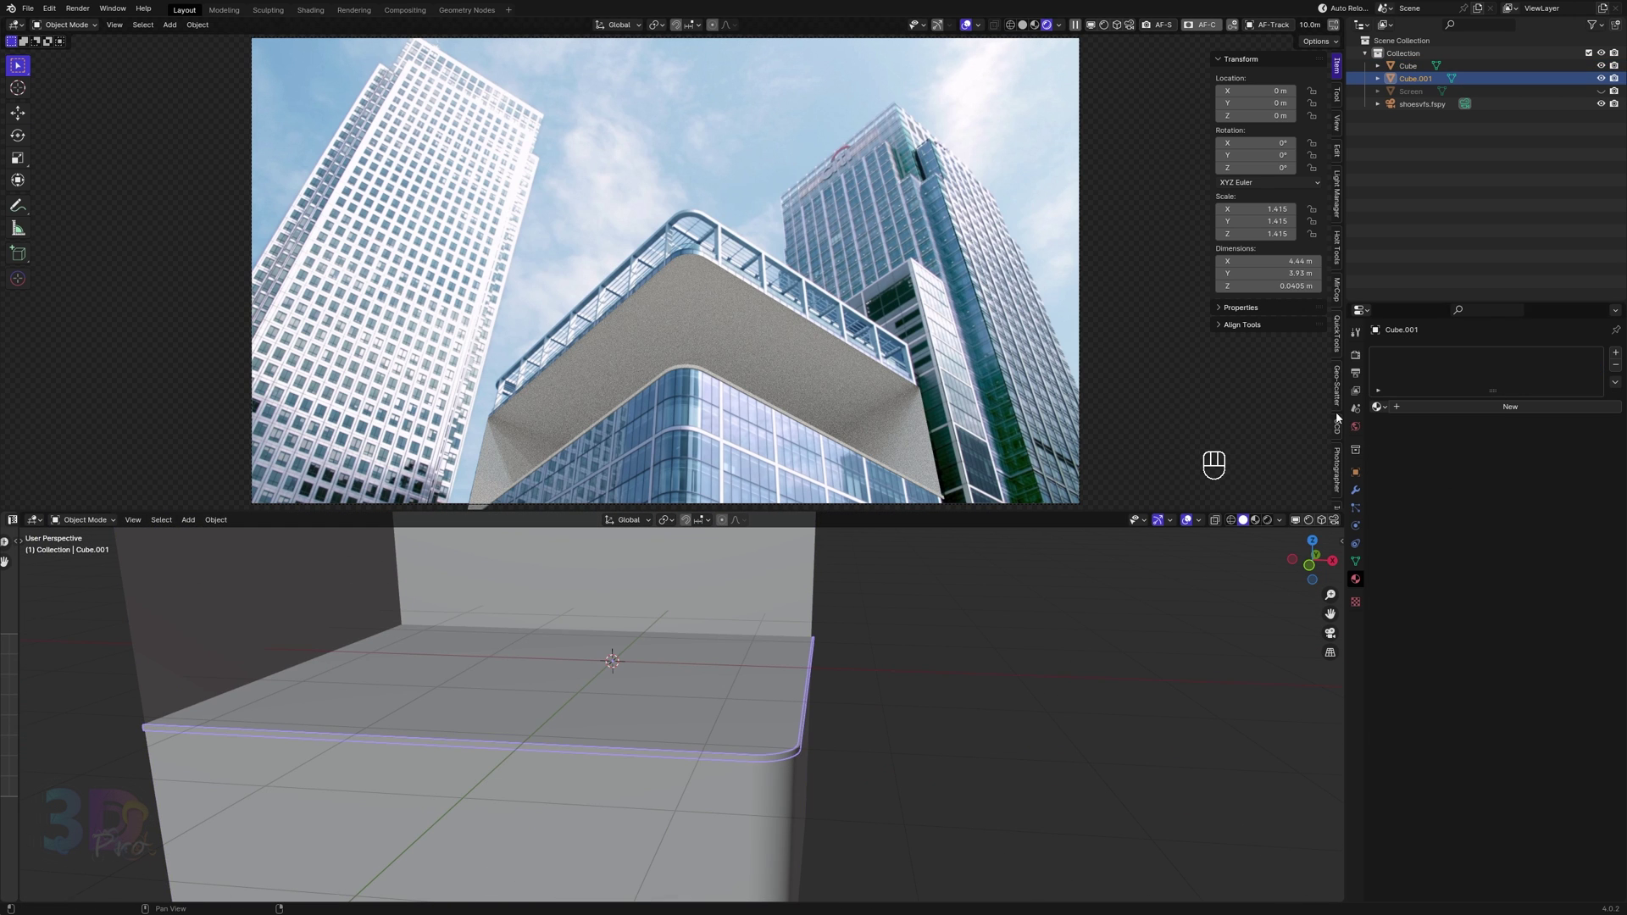
click(1443, 407)
double_click(1442, 407)
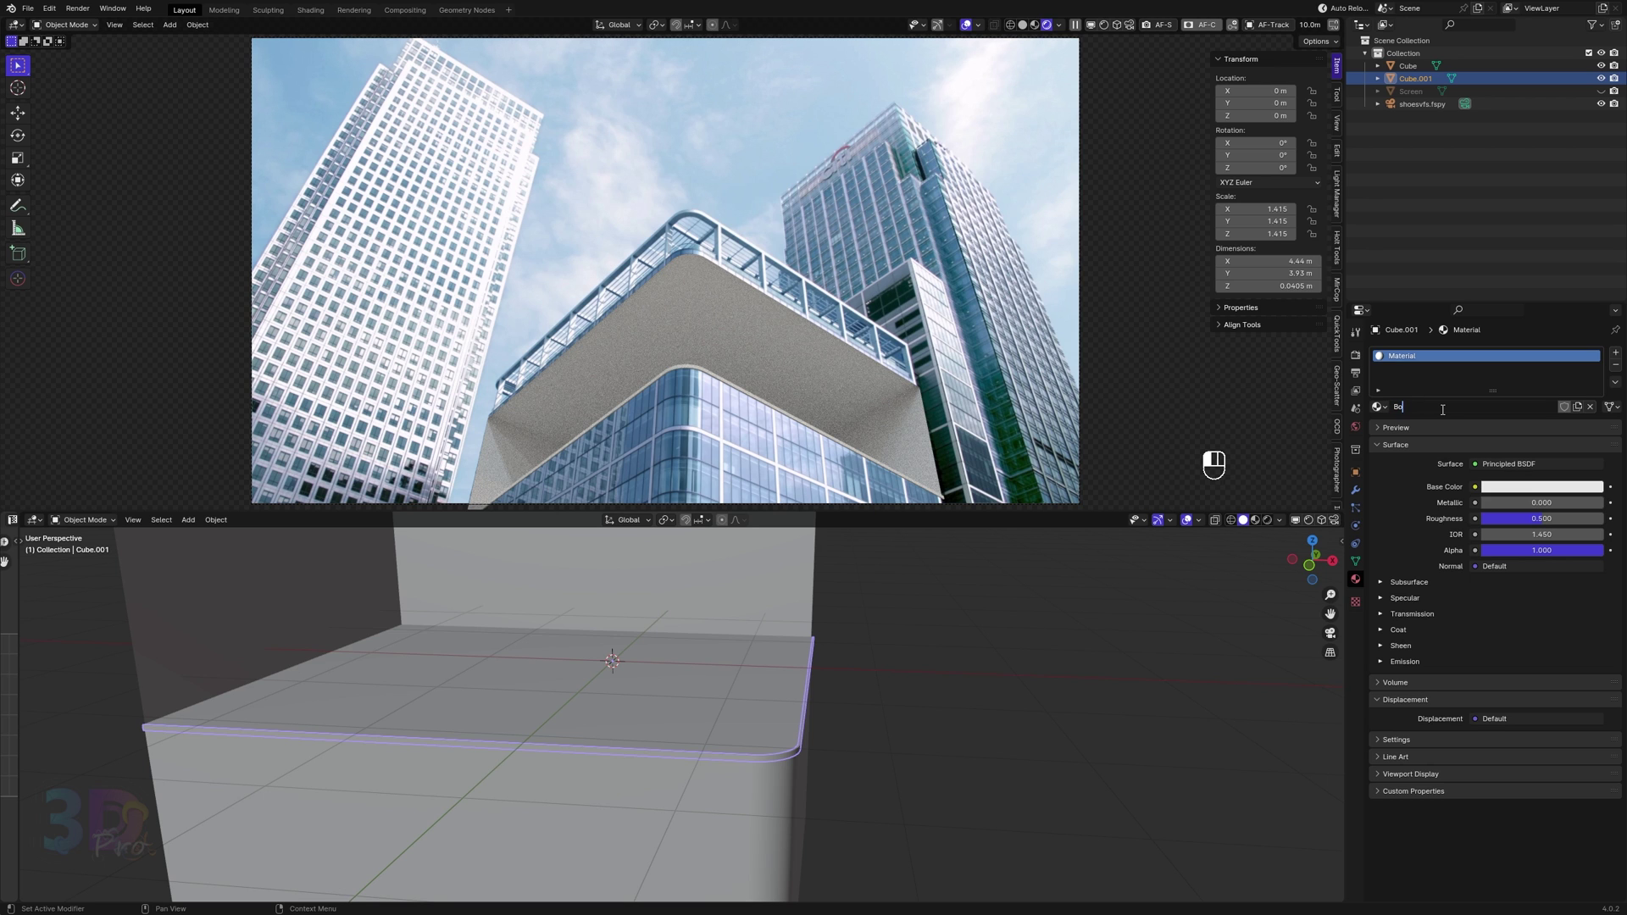
text(Border)
key(Return)
scroll(886, 760, up, 1)
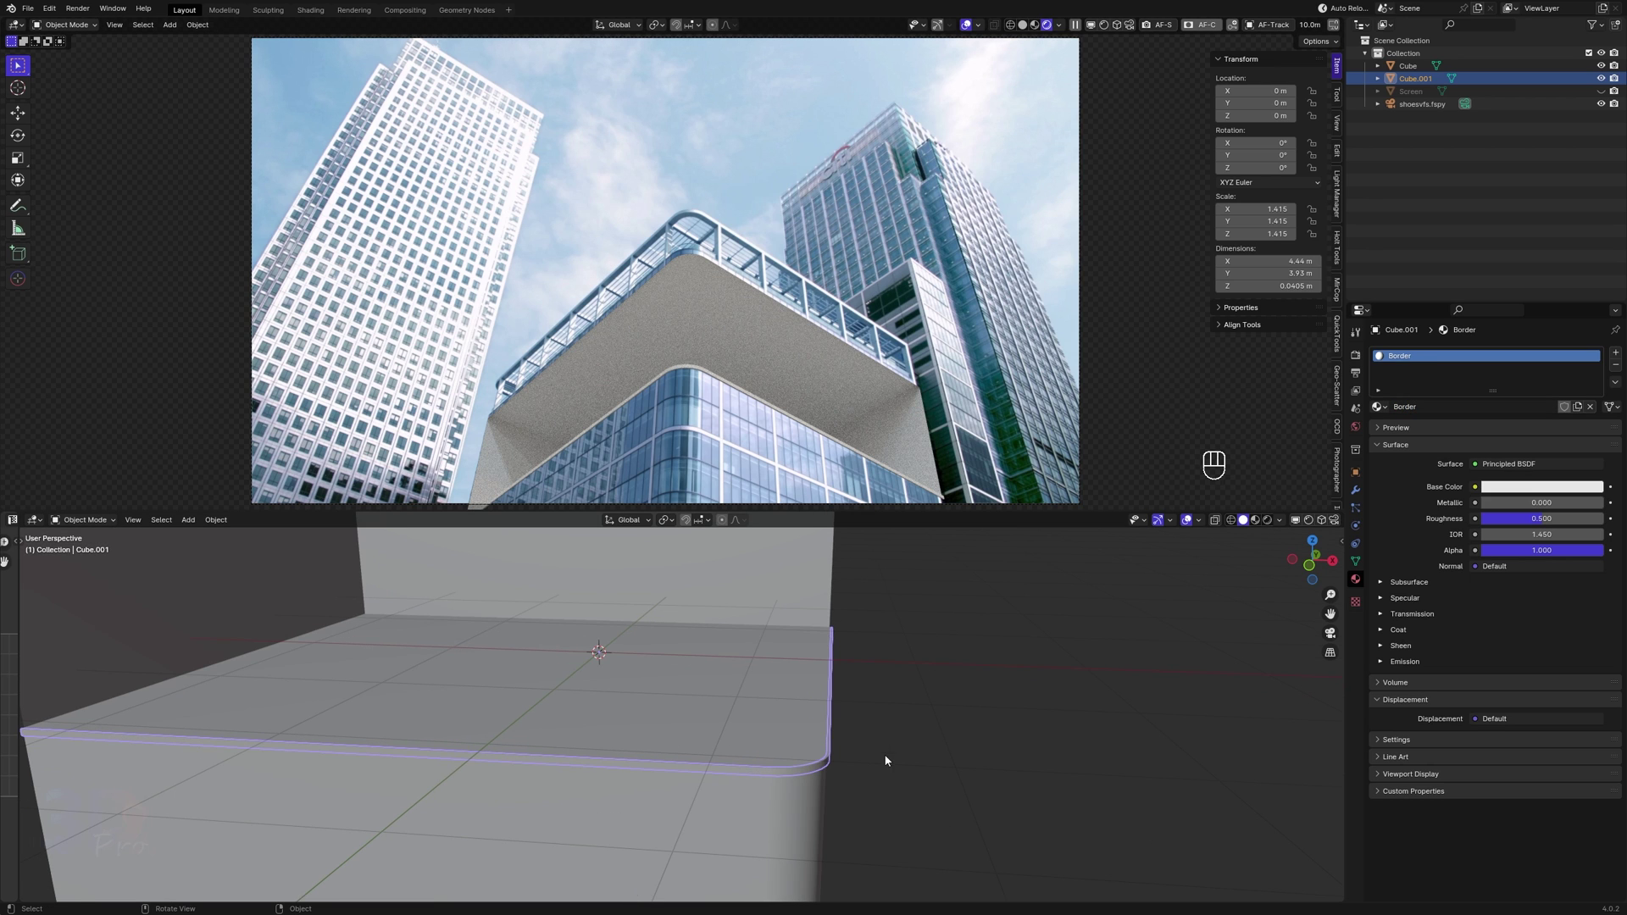
click(1504, 488)
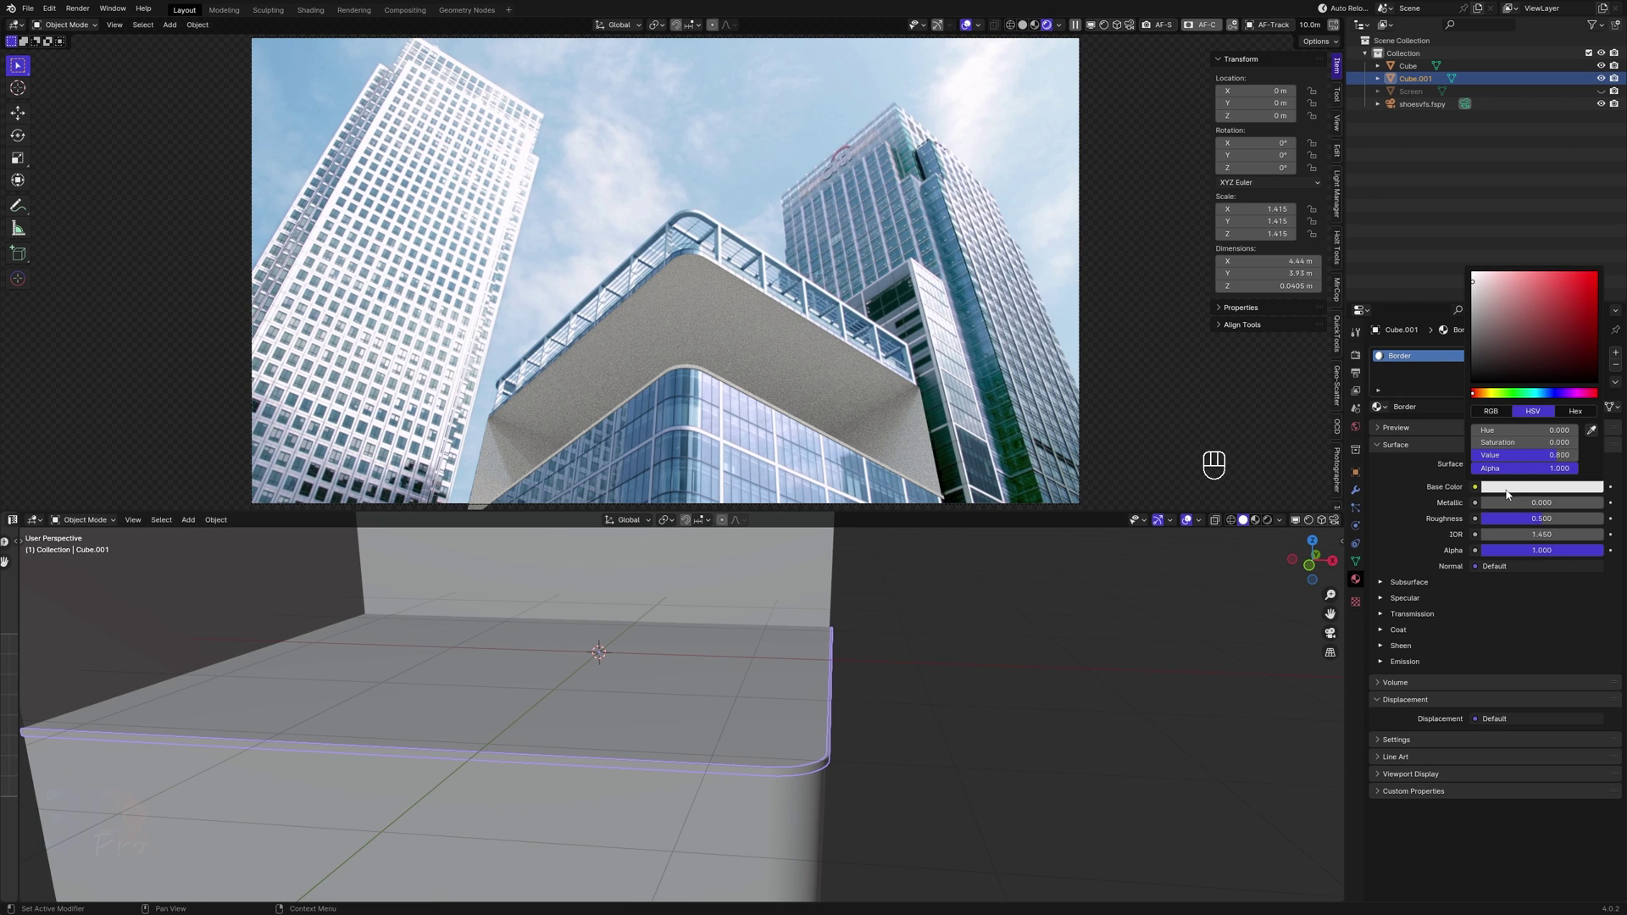
click(1535, 392)
Add the Border material to the main block in a third slot and assign it to the roof lip's outer face loop.
shift+middle_drag(1036, 622, 925, 898)
click(929, 664)
key(Tab)
alt+click(934, 645)
key(ctrl+KP_Add)
key(ctrl+z)
alt+shift+click(1088, 731)
scroll(860, 726, down, 5)
middle_drag(860, 726, 828, 710)
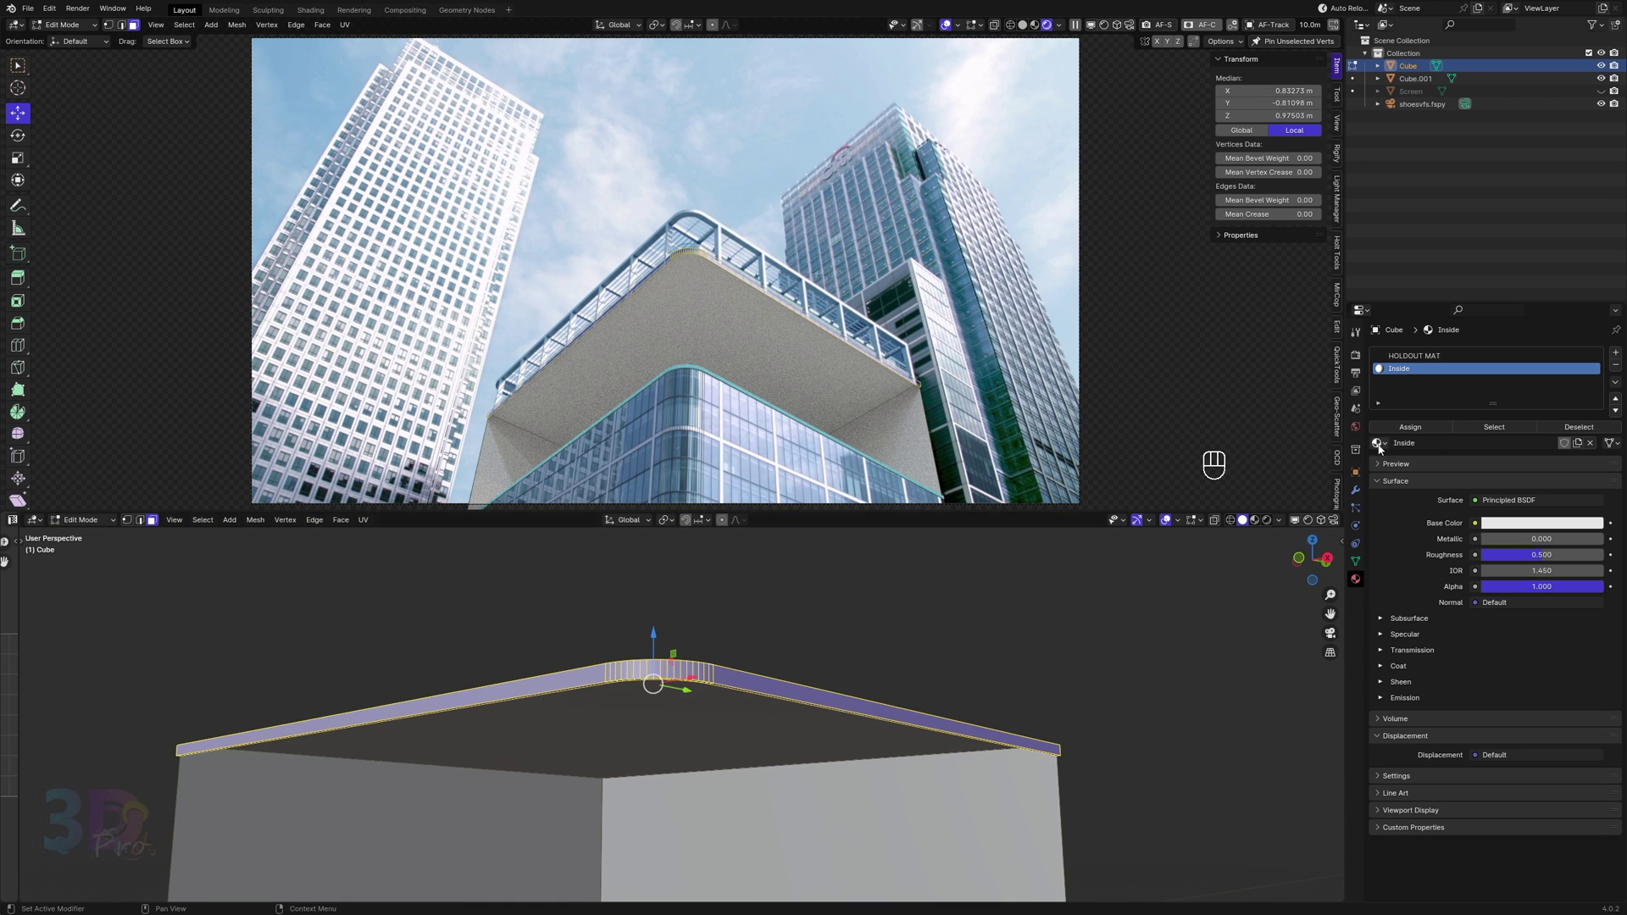
click(1613, 351)
click(1378, 442)
click(1386, 462)
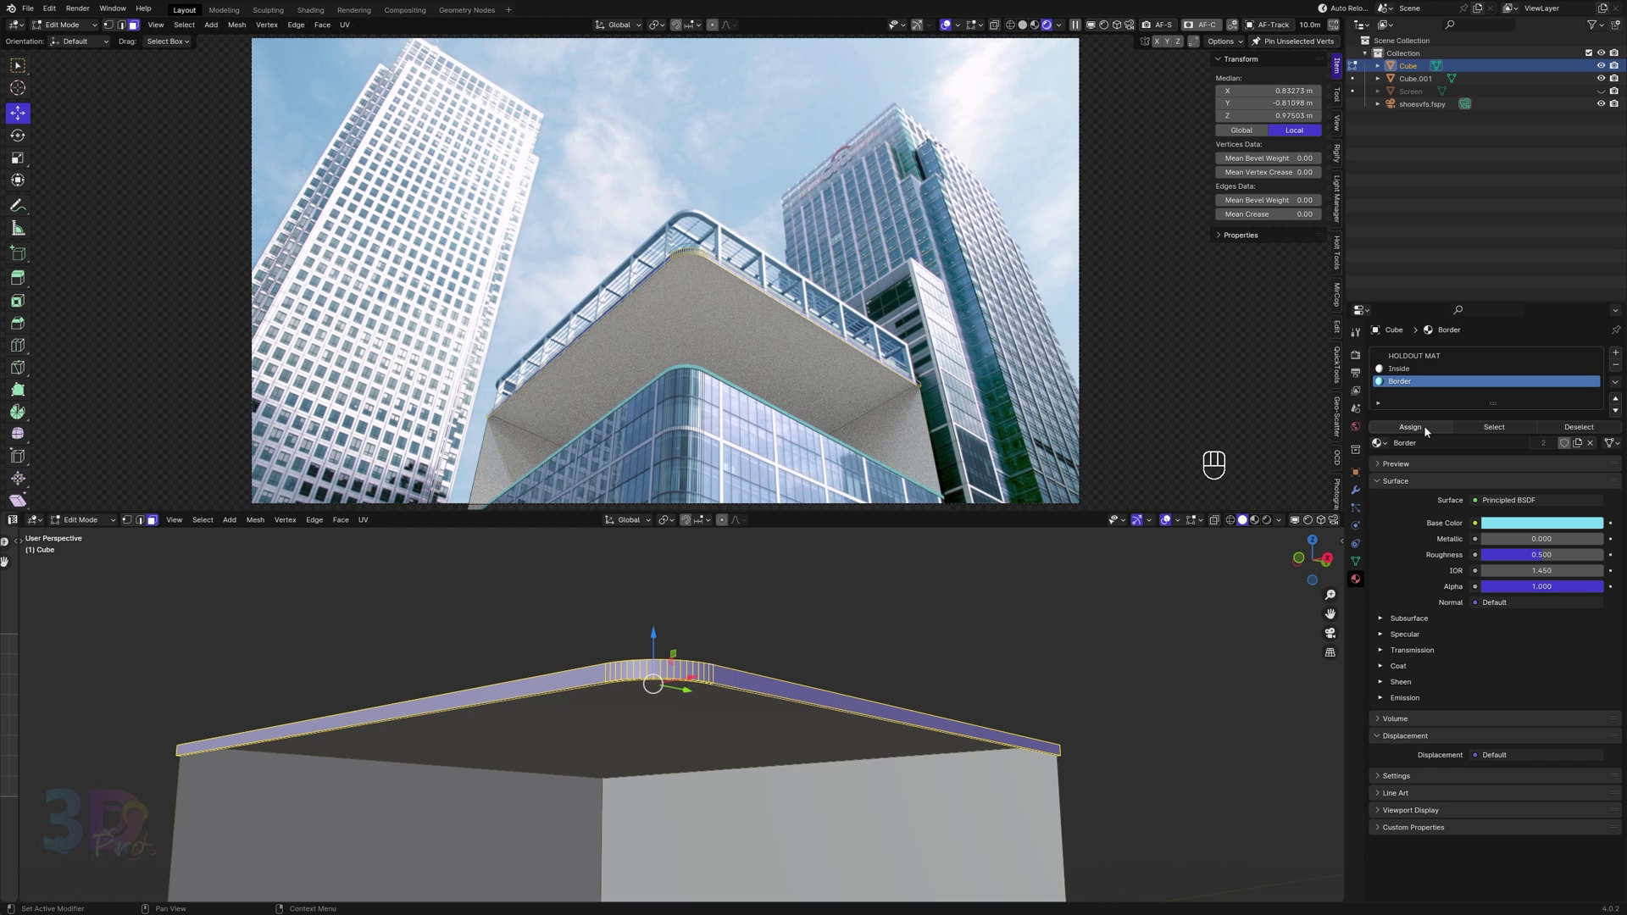
click(1423, 425)
key(Tab)
shift+middle_drag(763, 615, 825, 588)
Show the Inside material's nodes in the Shader Editor in place of the lower viewport, with the sidebar hidden.
click(1406, 368)
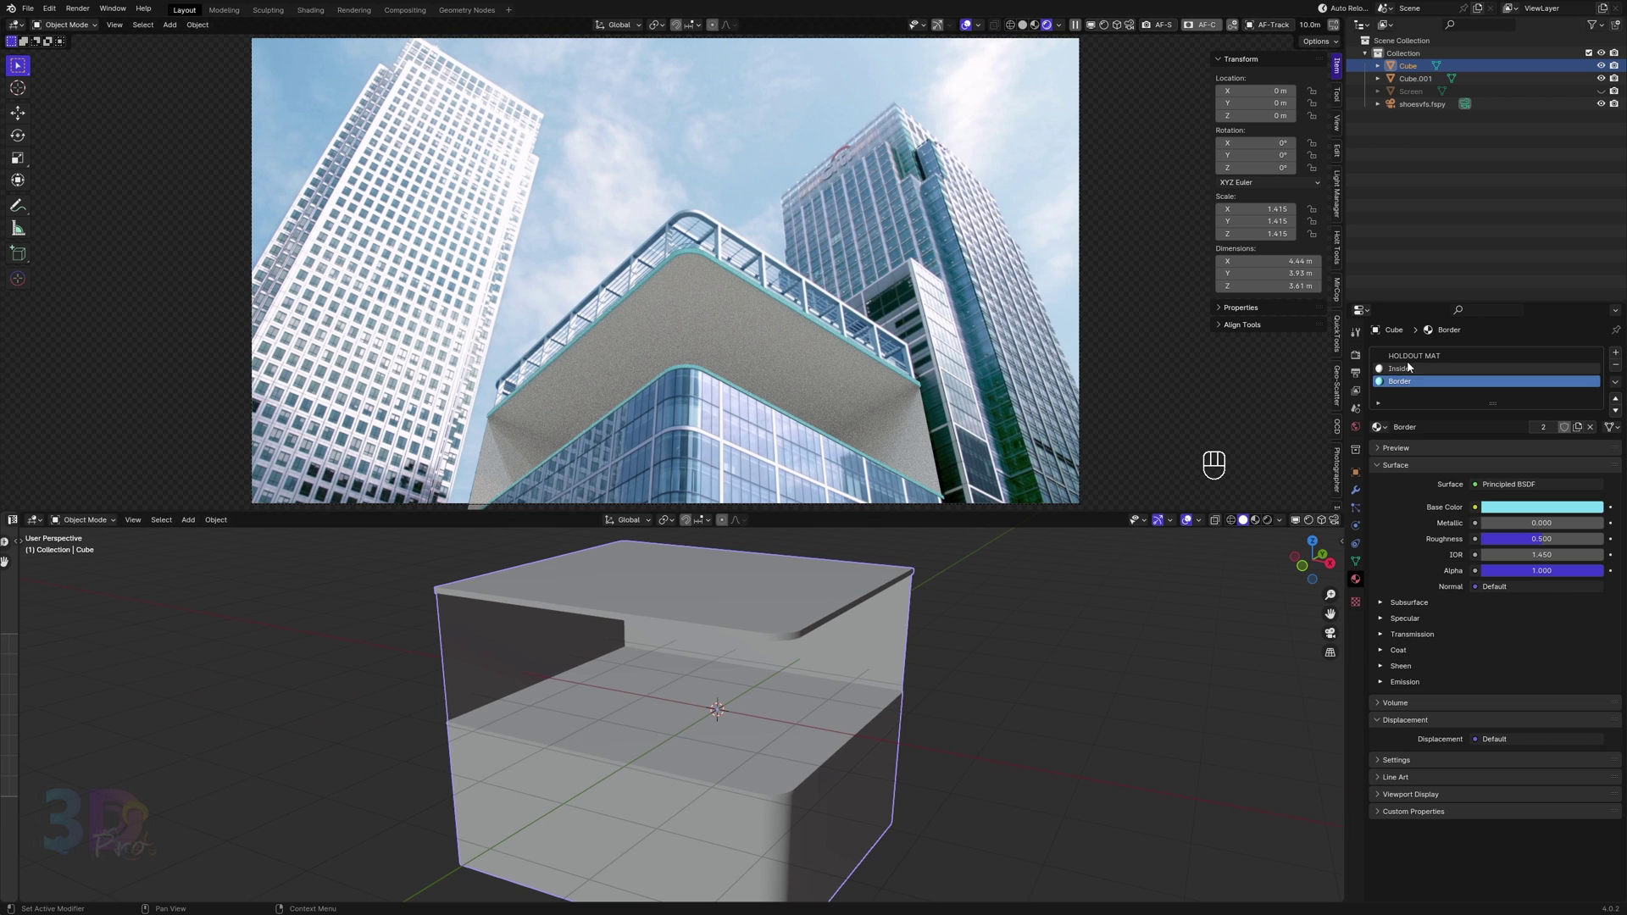
click(35, 520)
click(65, 645)
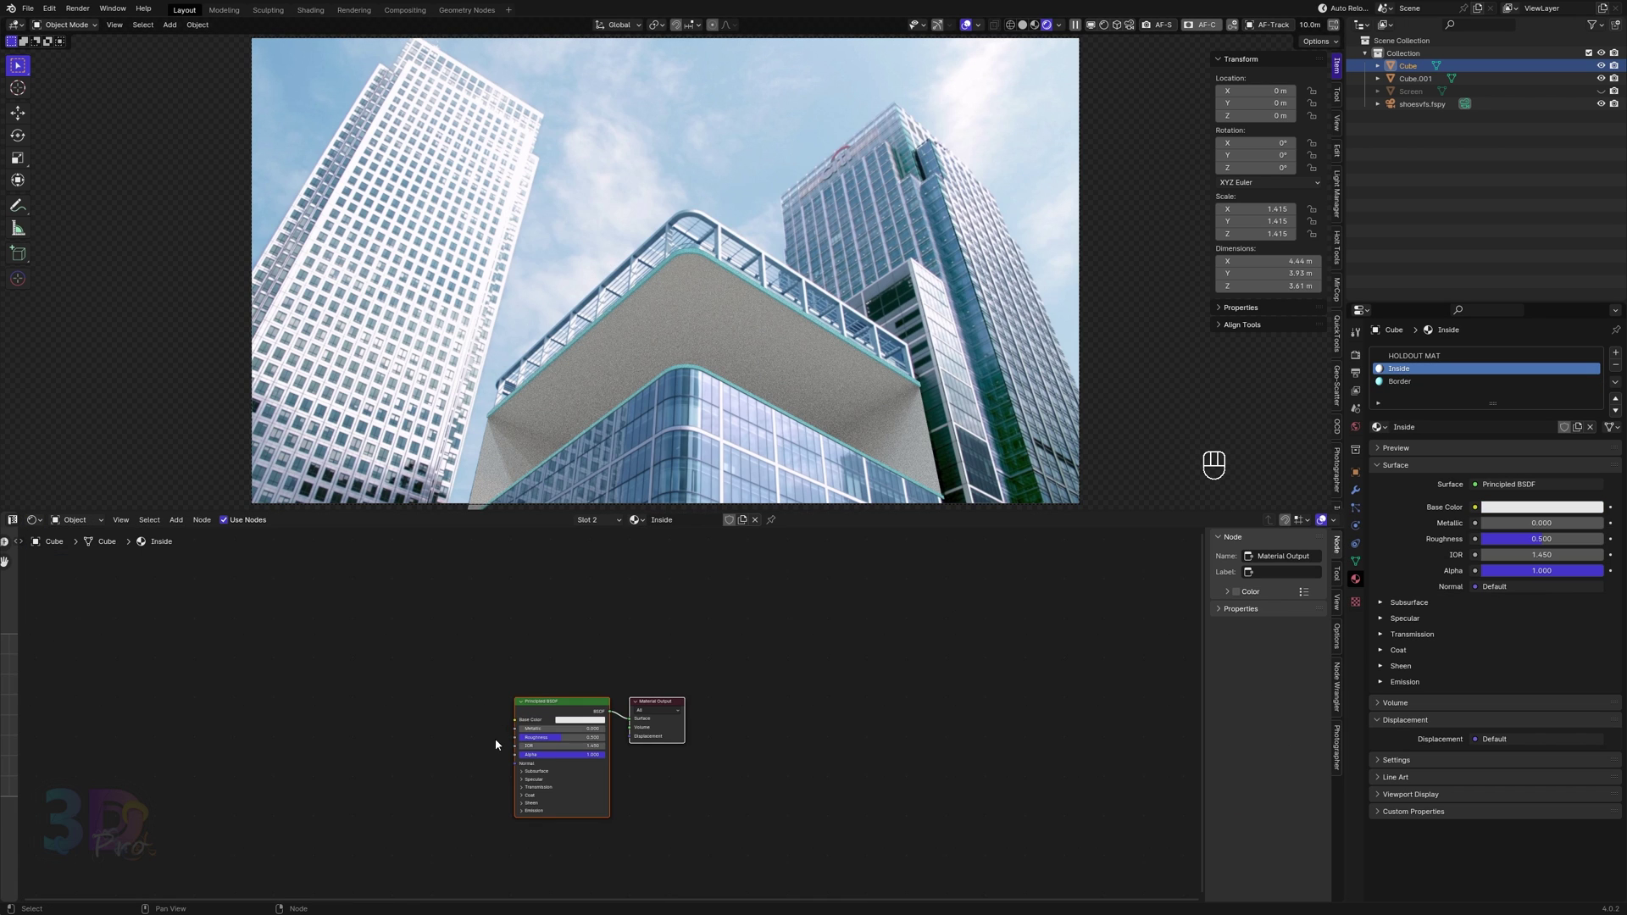
scroll(495, 739, up, 5)
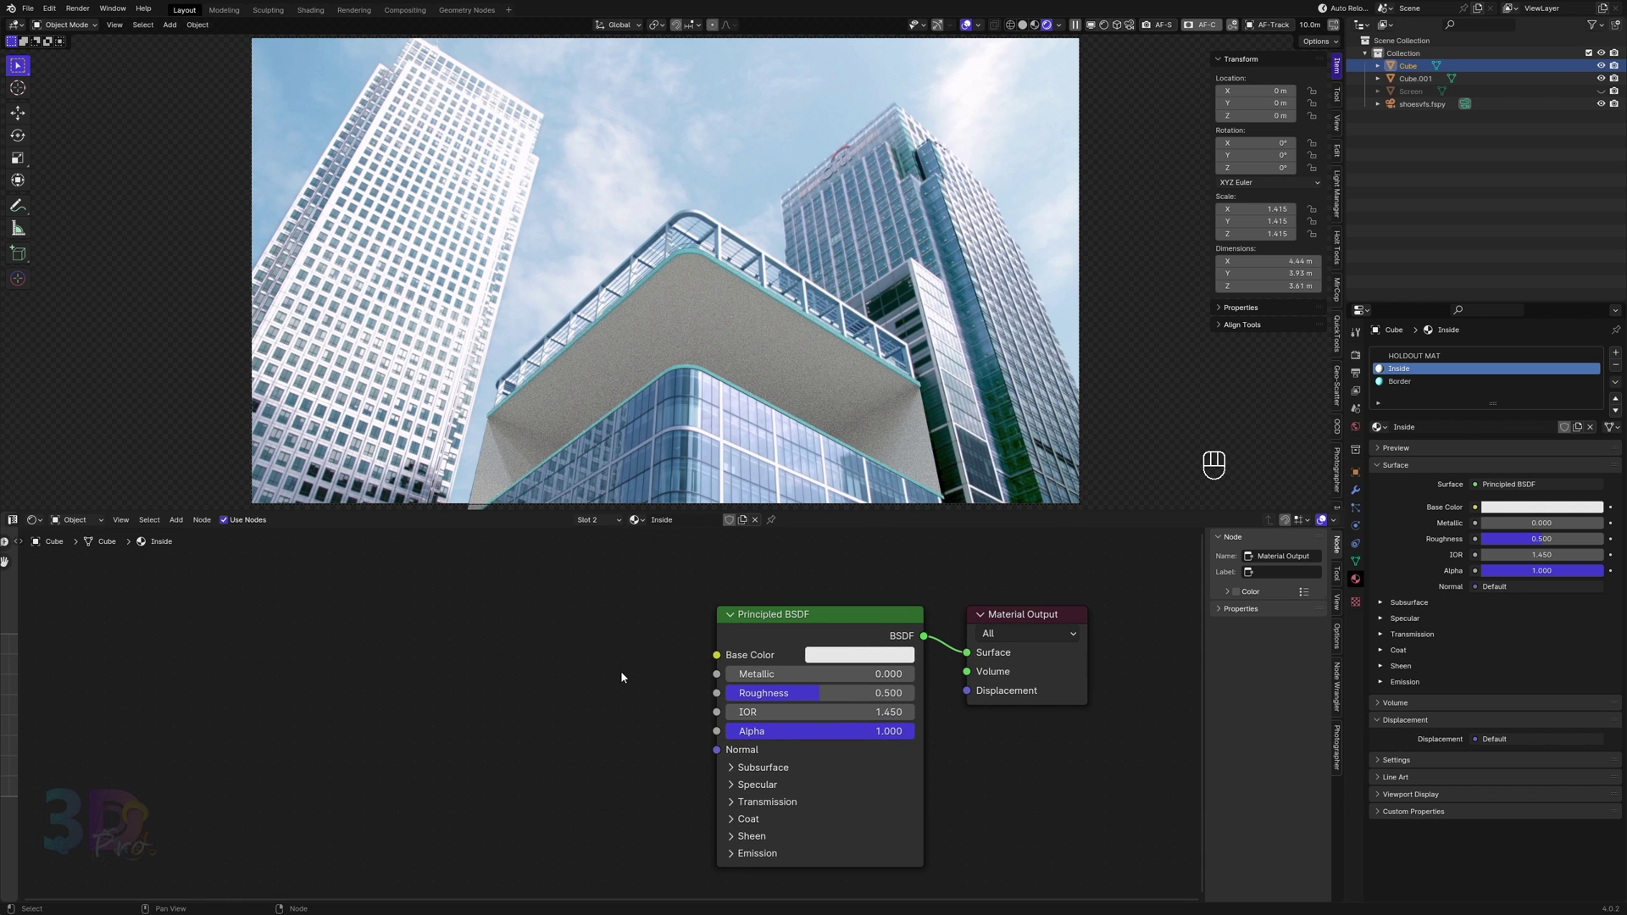
key(n)
scroll(711, 674, down, 2)
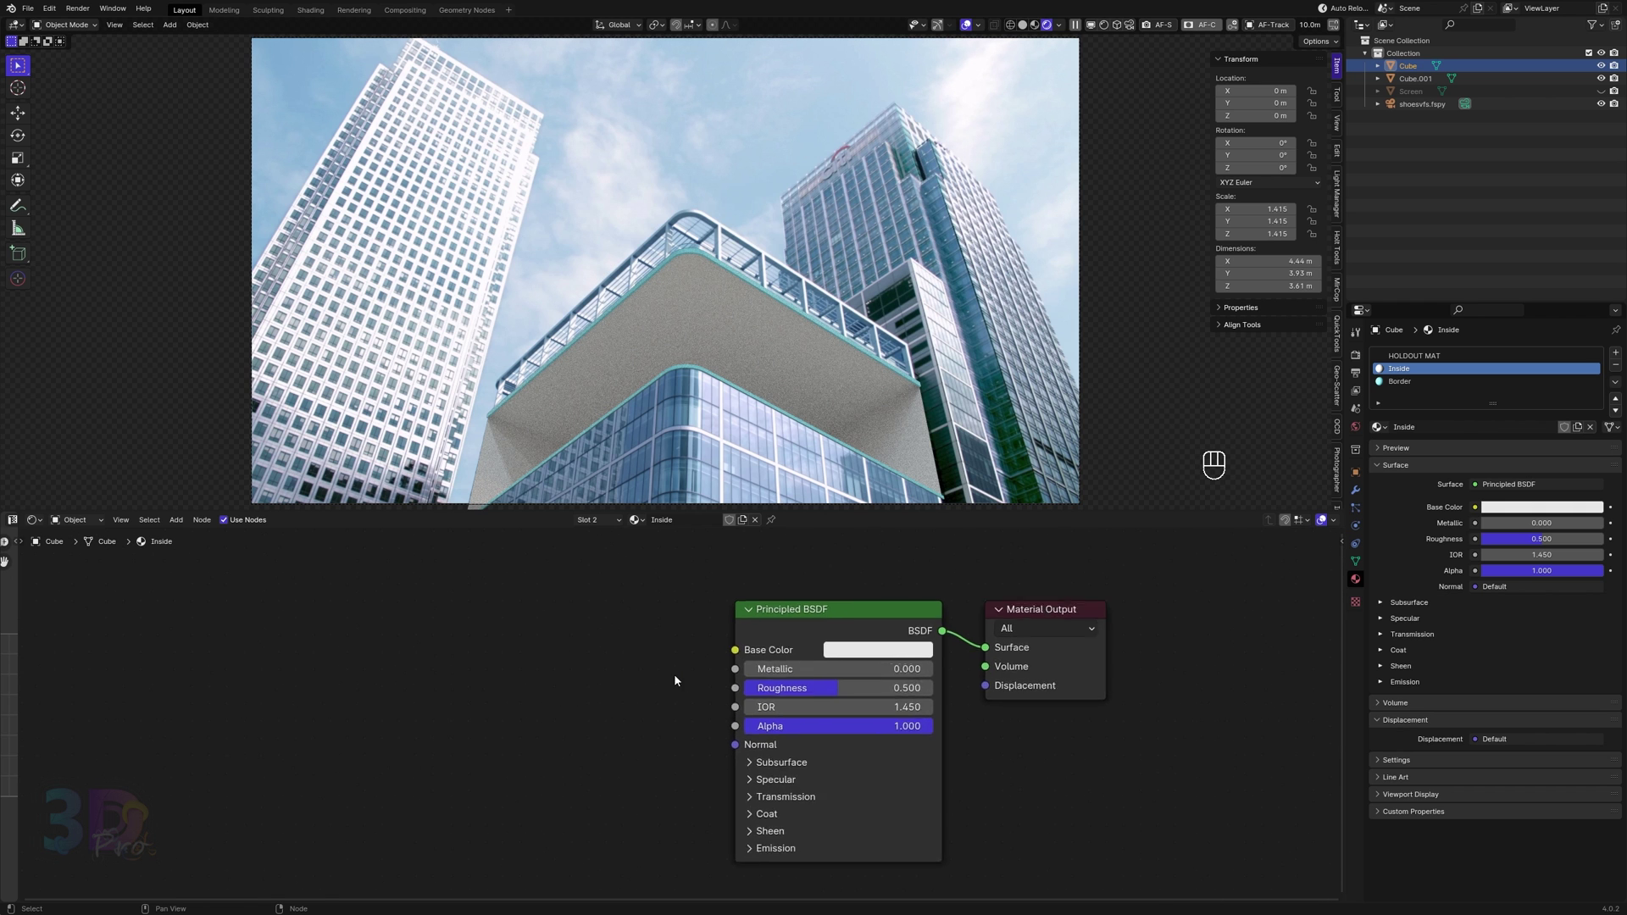
Add a Color Ramp and a Brightness/Contrast node, feeding the ramp through it into the Principled BSDF's Base Color.
key(shift+a)
click(669, 720)
click(441, 644)
key(shift+a)
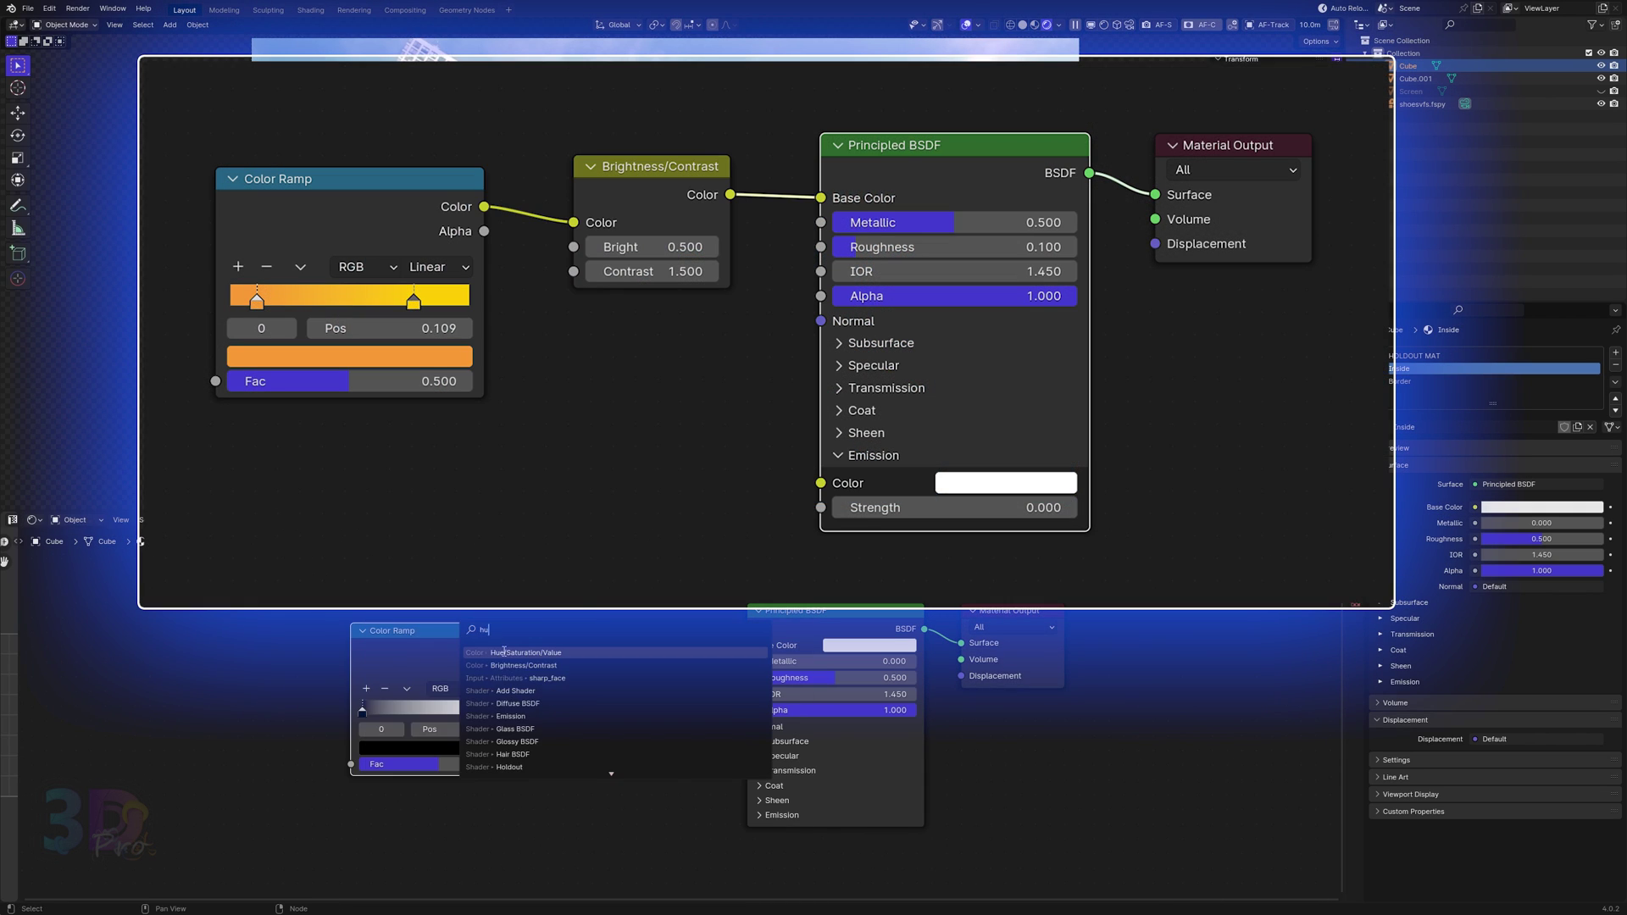
click(627, 707)
click(619, 665)
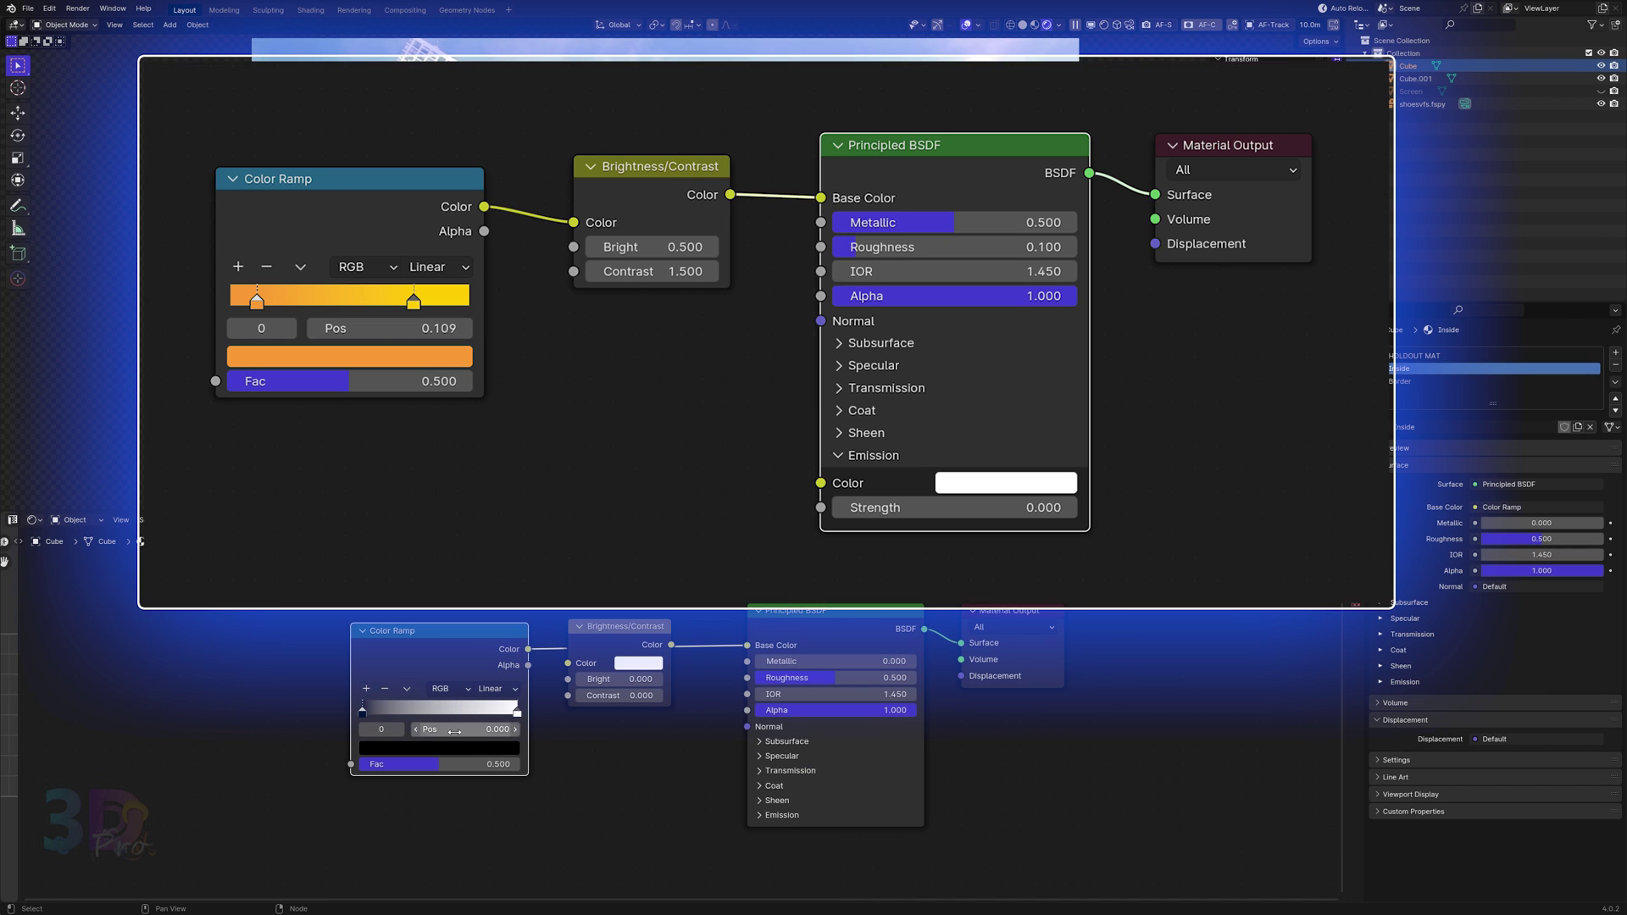
Set an orange-to-yellow ramp, Bright 0.590, Contrast 1.480, Metallic 0.500 and Roughness 0.100, and save the file.
click(517, 709)
click(439, 747)
drag(370, 638, 377, 638)
drag(621, 627, 670, 665)
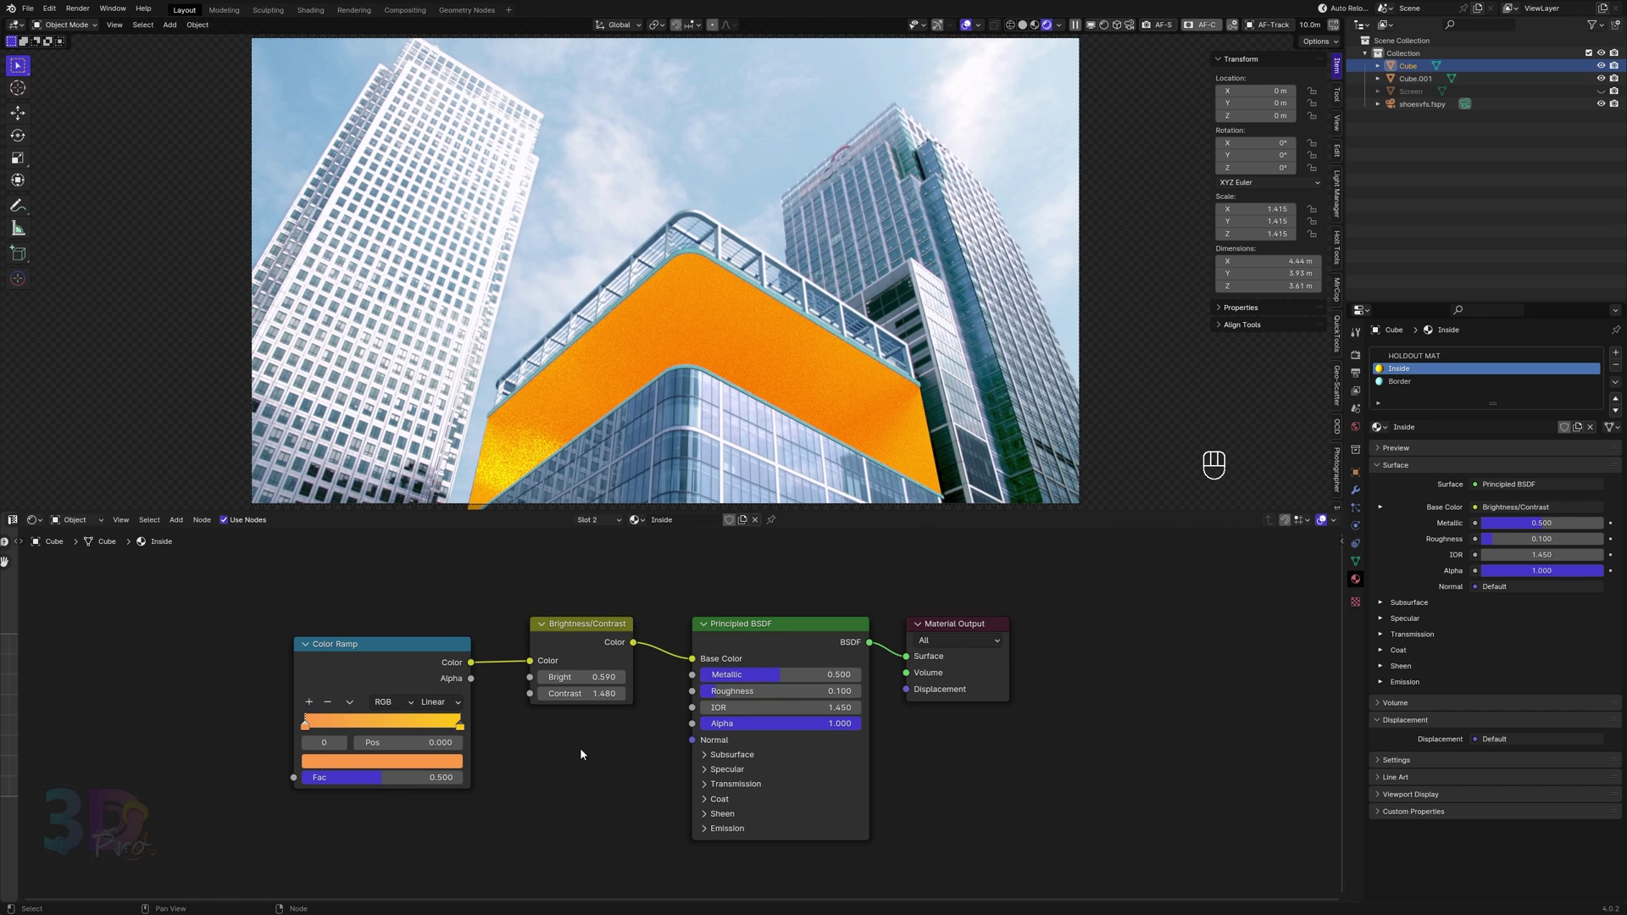
key(Home)
key(ctrl+s)
Show the world's nodes in the Shader Editor and delete the existing environment texture.
click(75, 519)
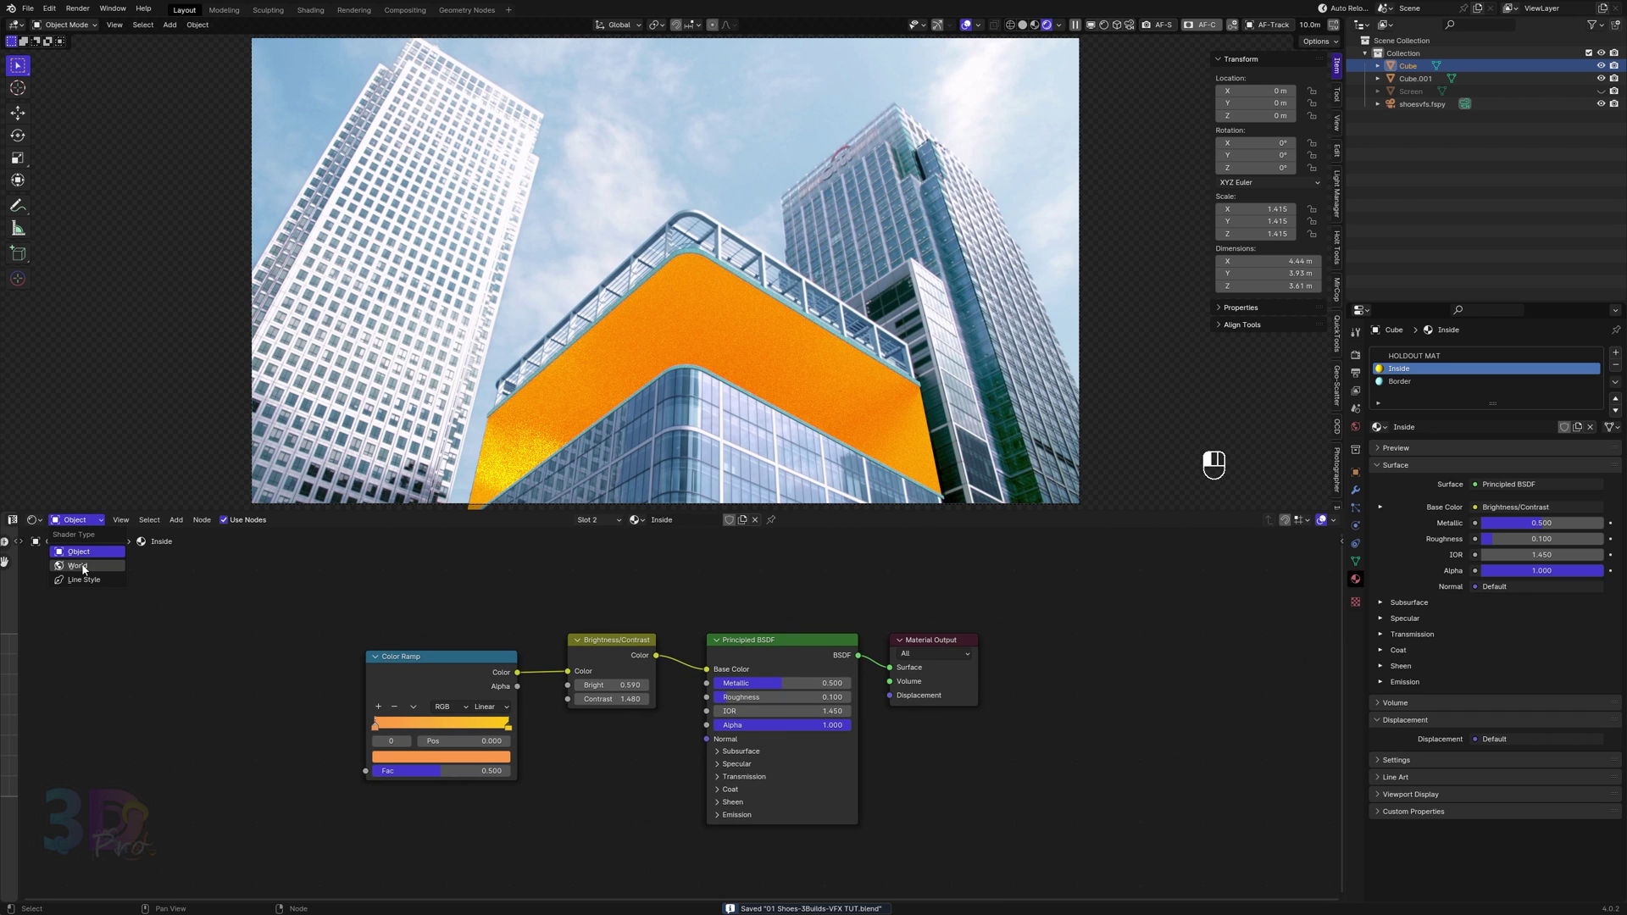
click(83, 566)
scroll(595, 652, up, 3)
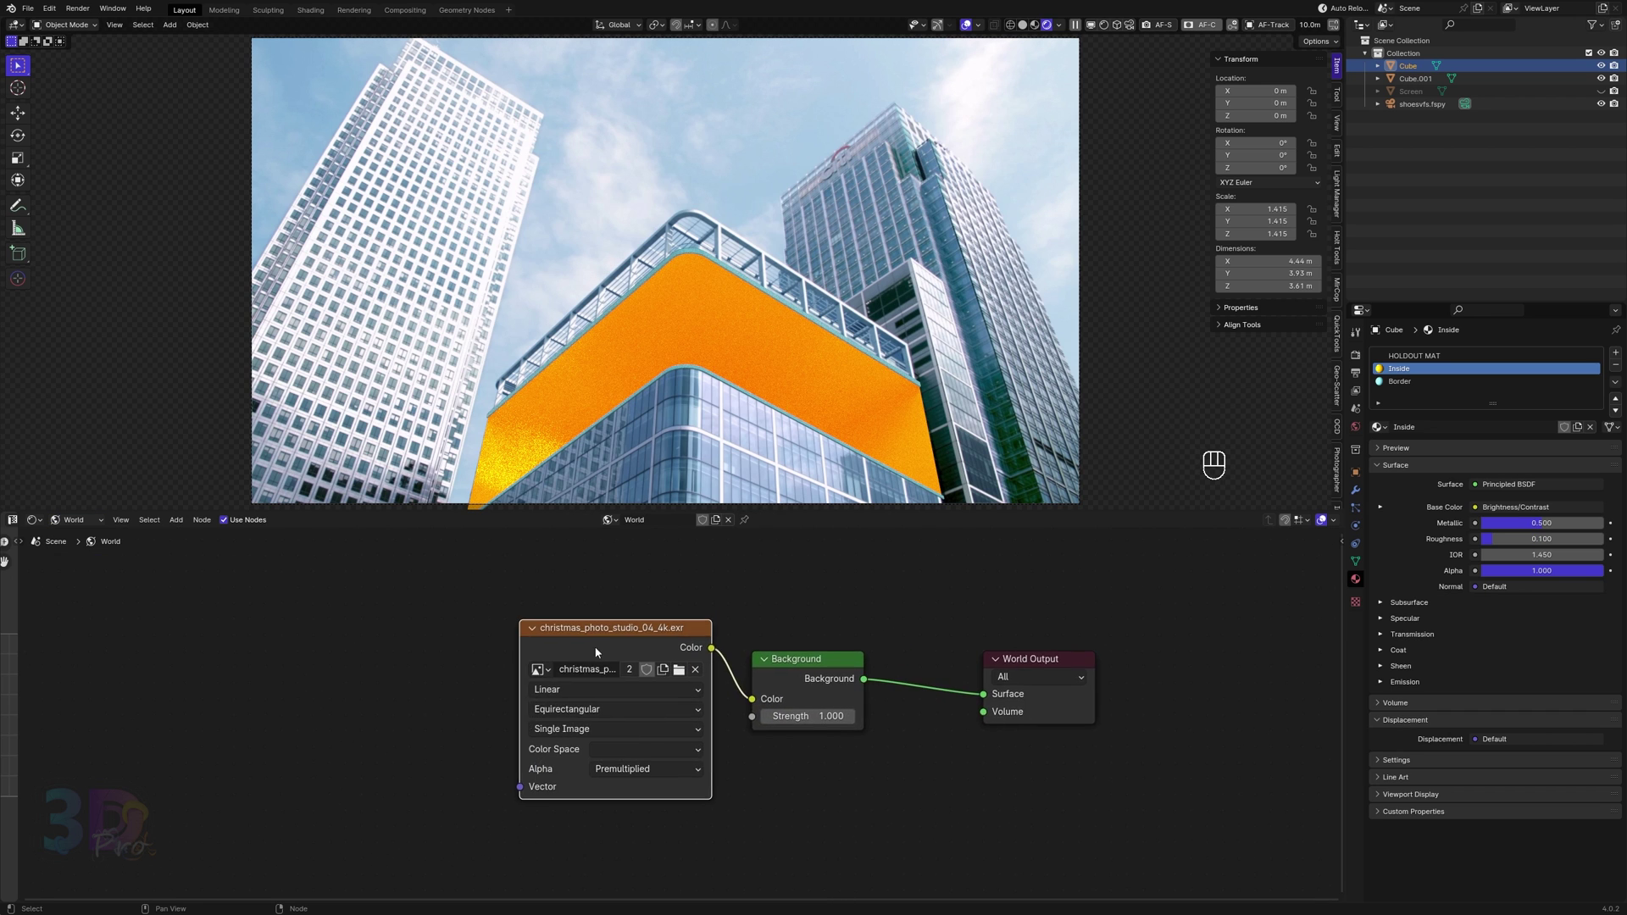
key(Delete)
Add an Environment Texture node with air_museum_playground_1k.hdr and connect its Color output to the Background node's Color.
key(shift+a)
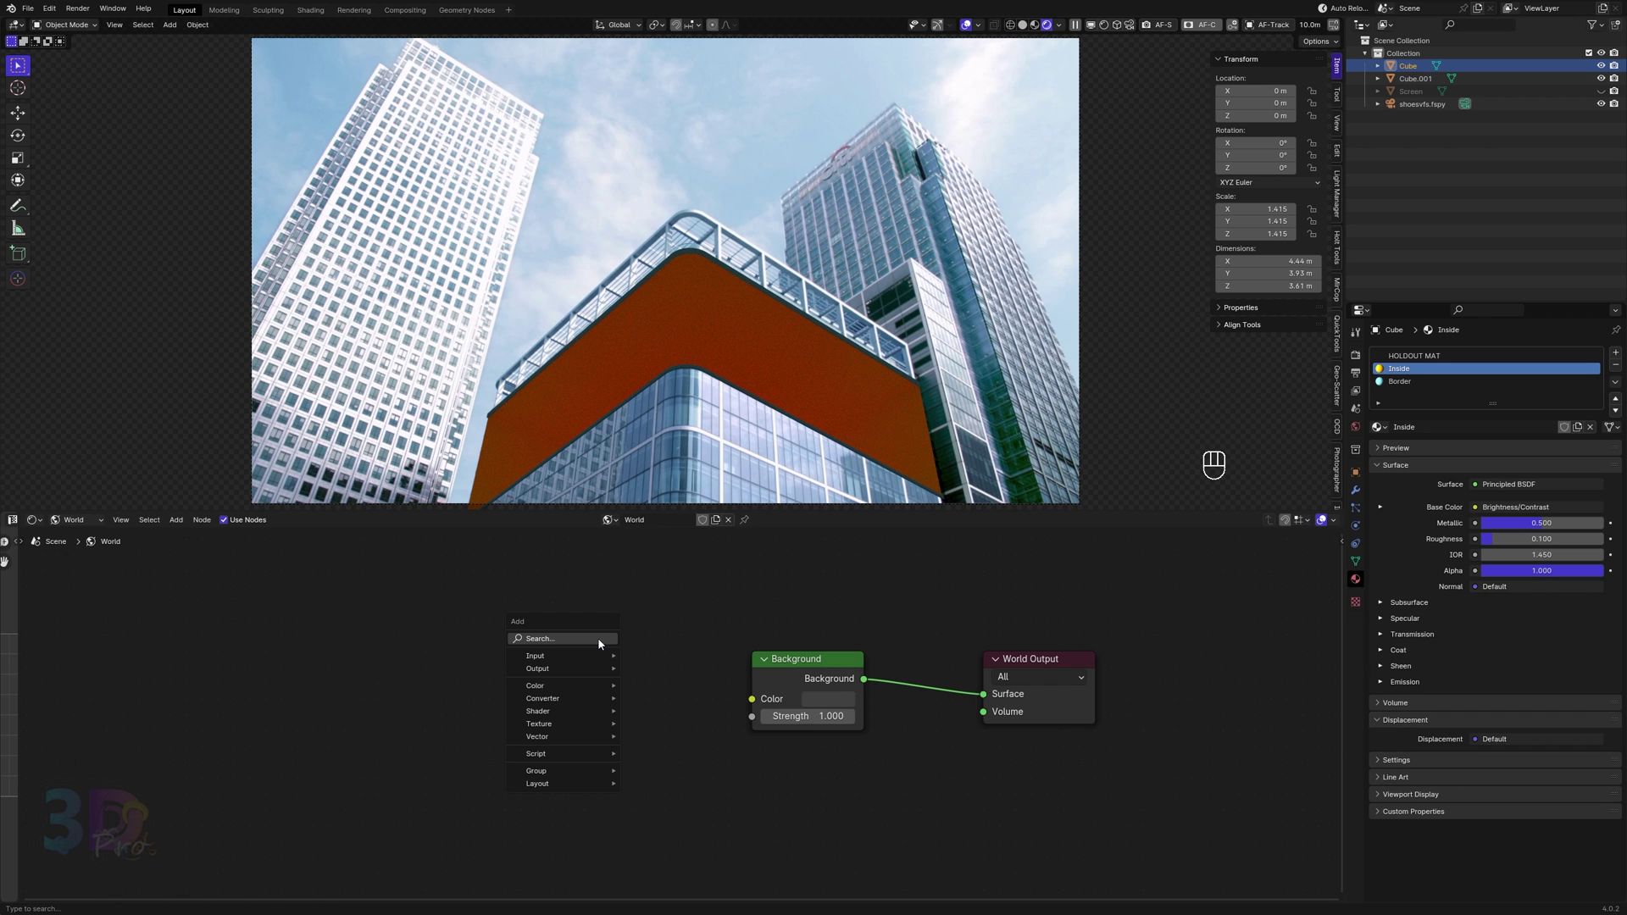
text(env)
key(Return)
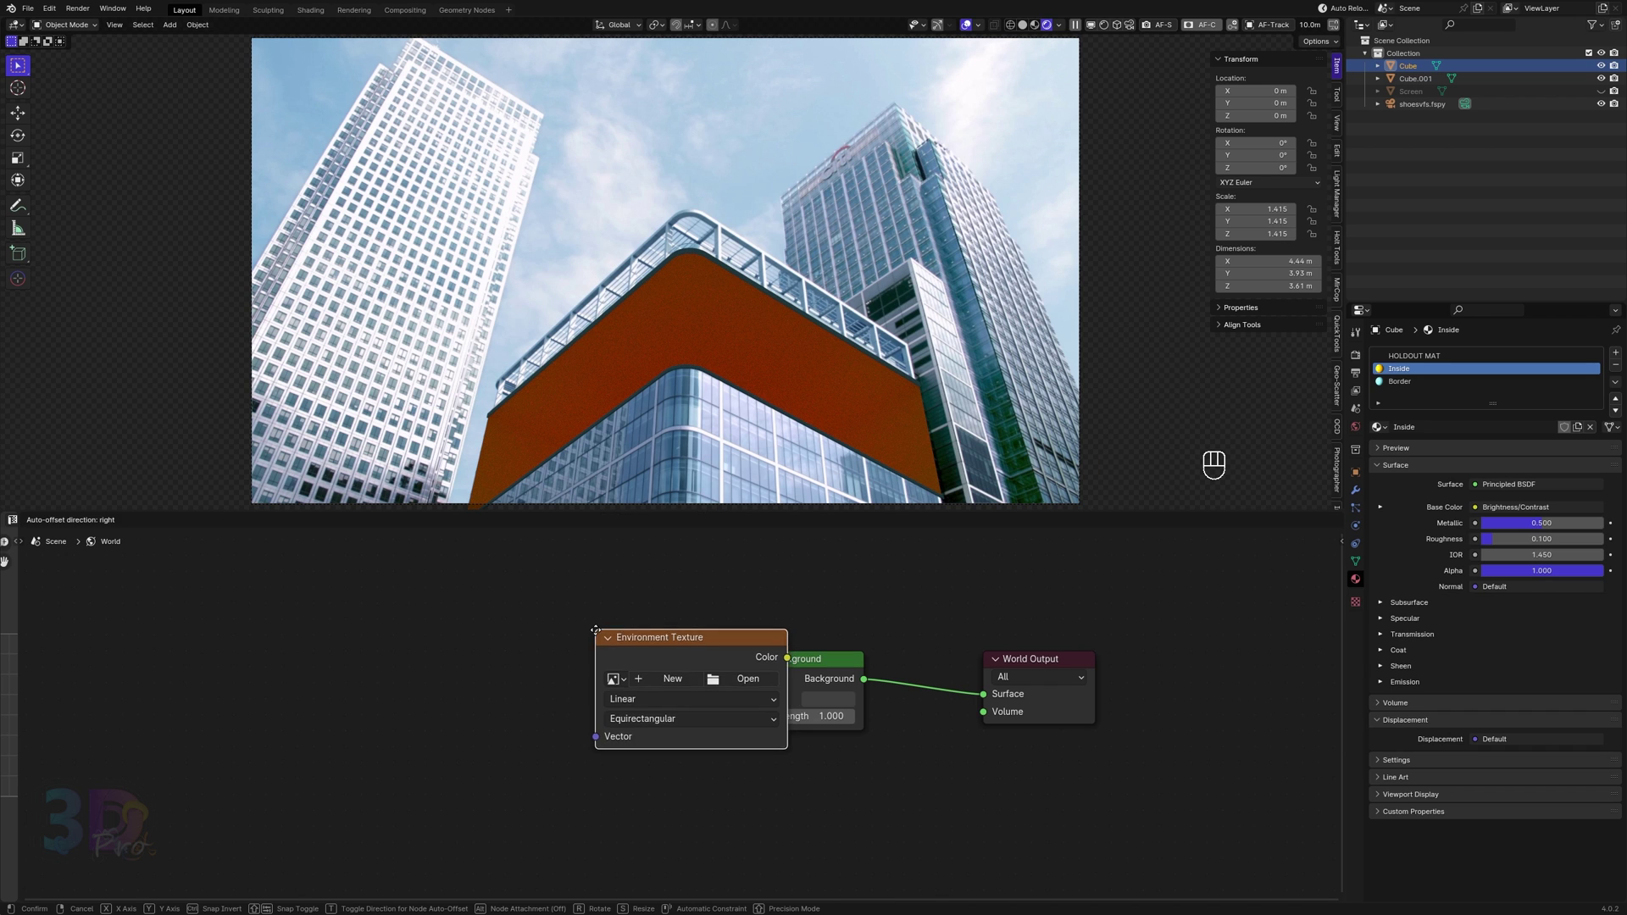
click(479, 644)
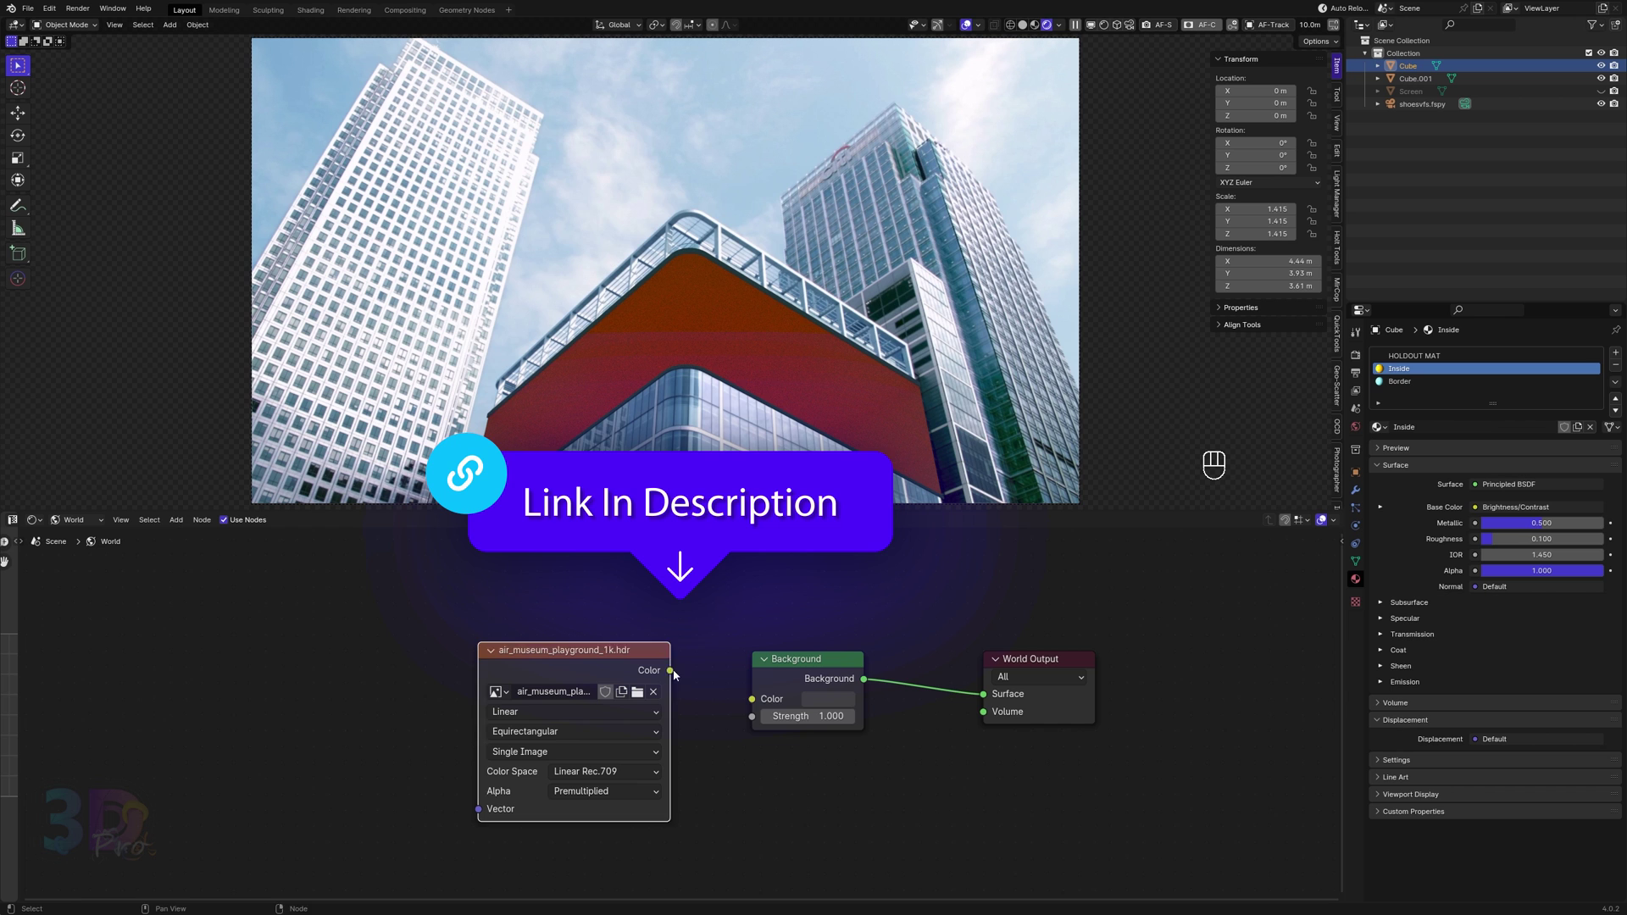
drag(670, 671, 751, 699)
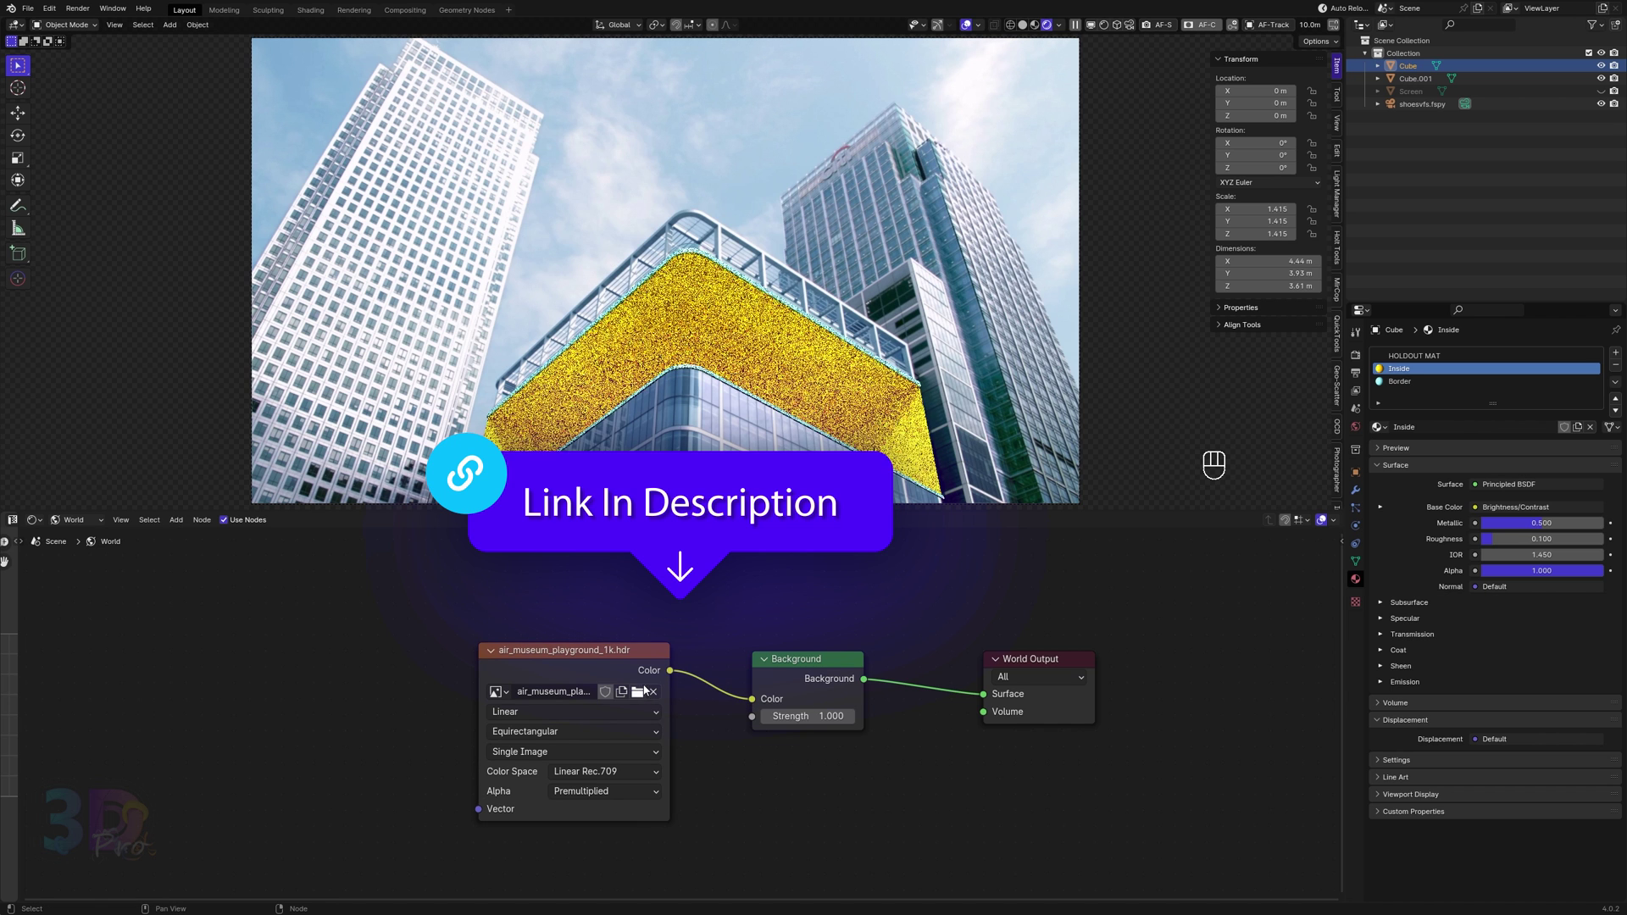
Add Mapping and Texture Coordinate nodes in front of the environment texture's Vector input.
scroll(675, 704, up, 2)
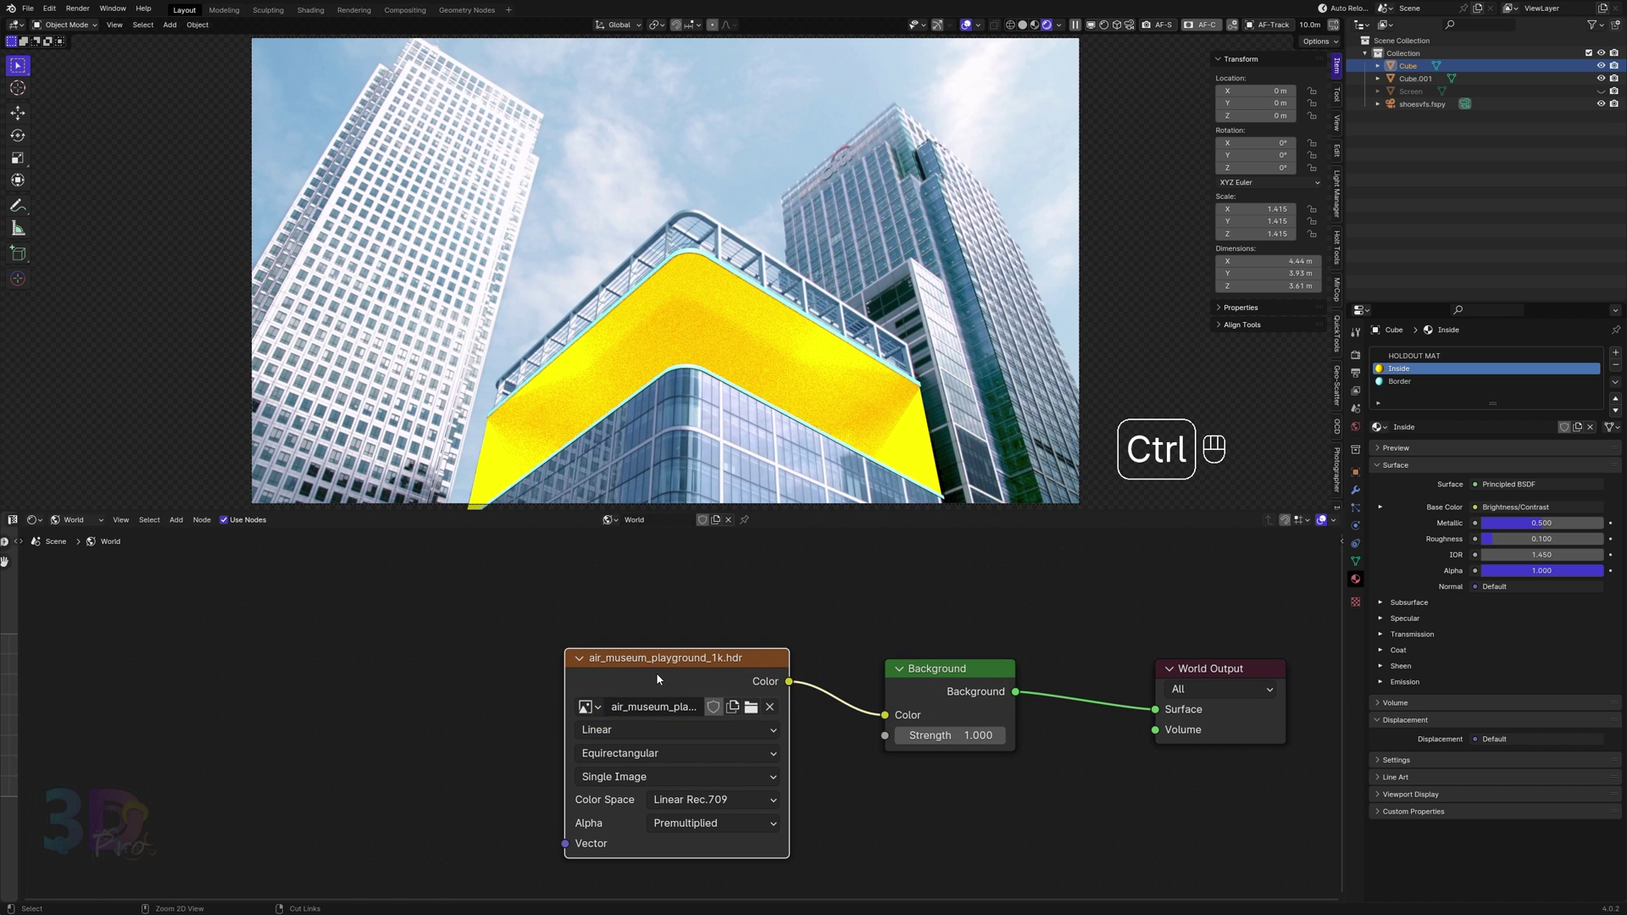
key(ctrl+t)
scroll(512, 765, down, 1)
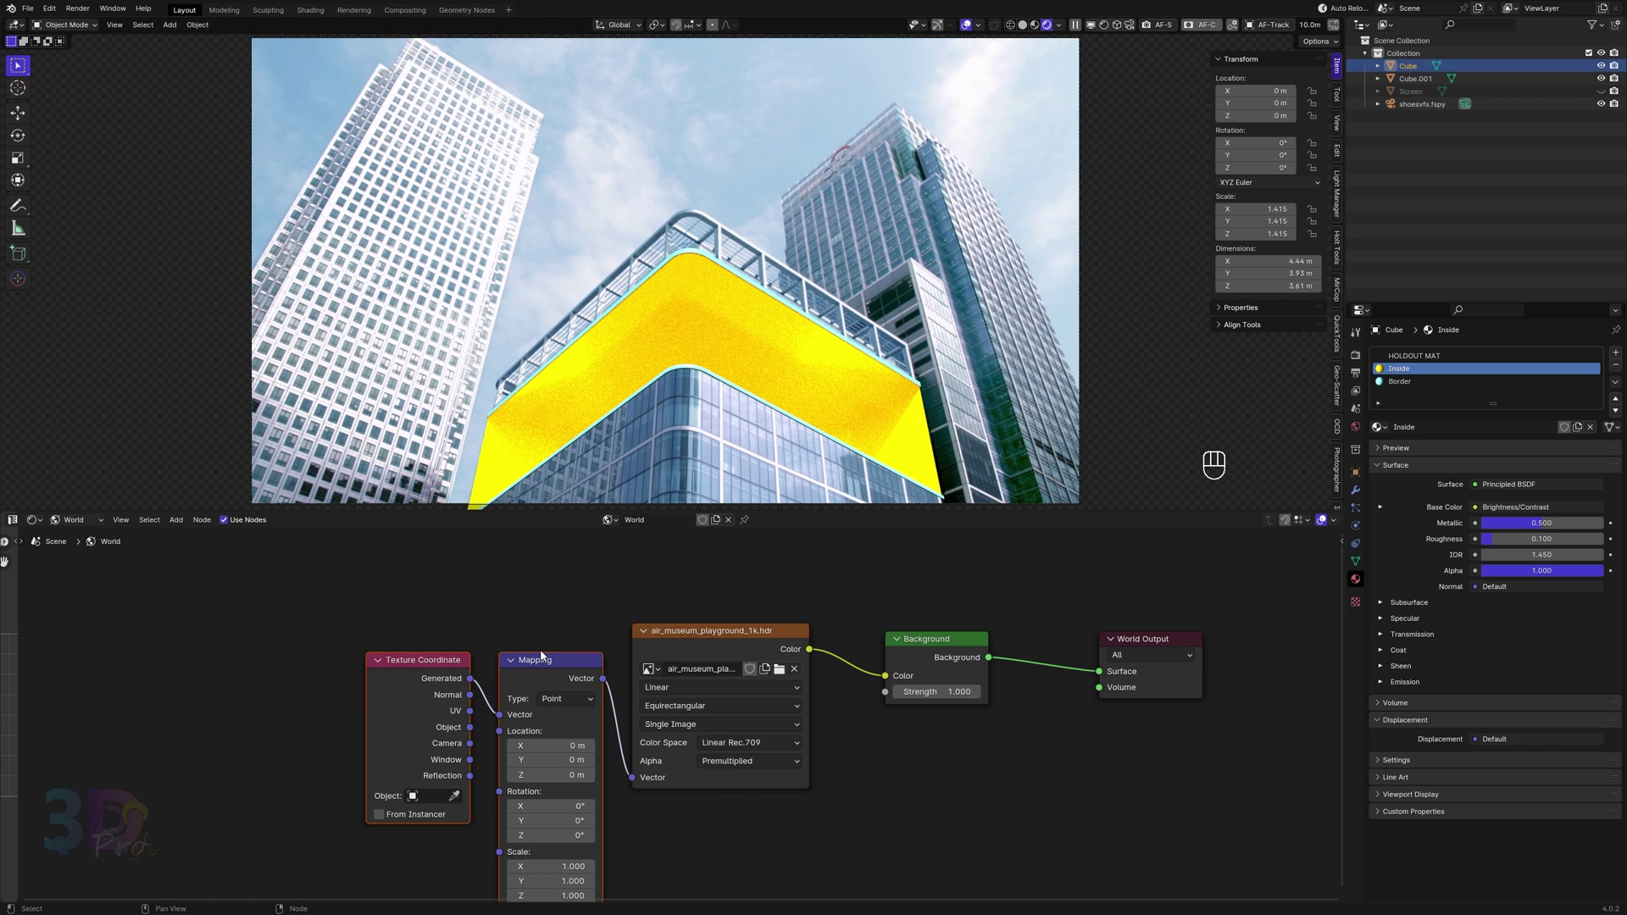
Check in the preferences whether the Node Wrangler add-on is enabled.
click(49, 9)
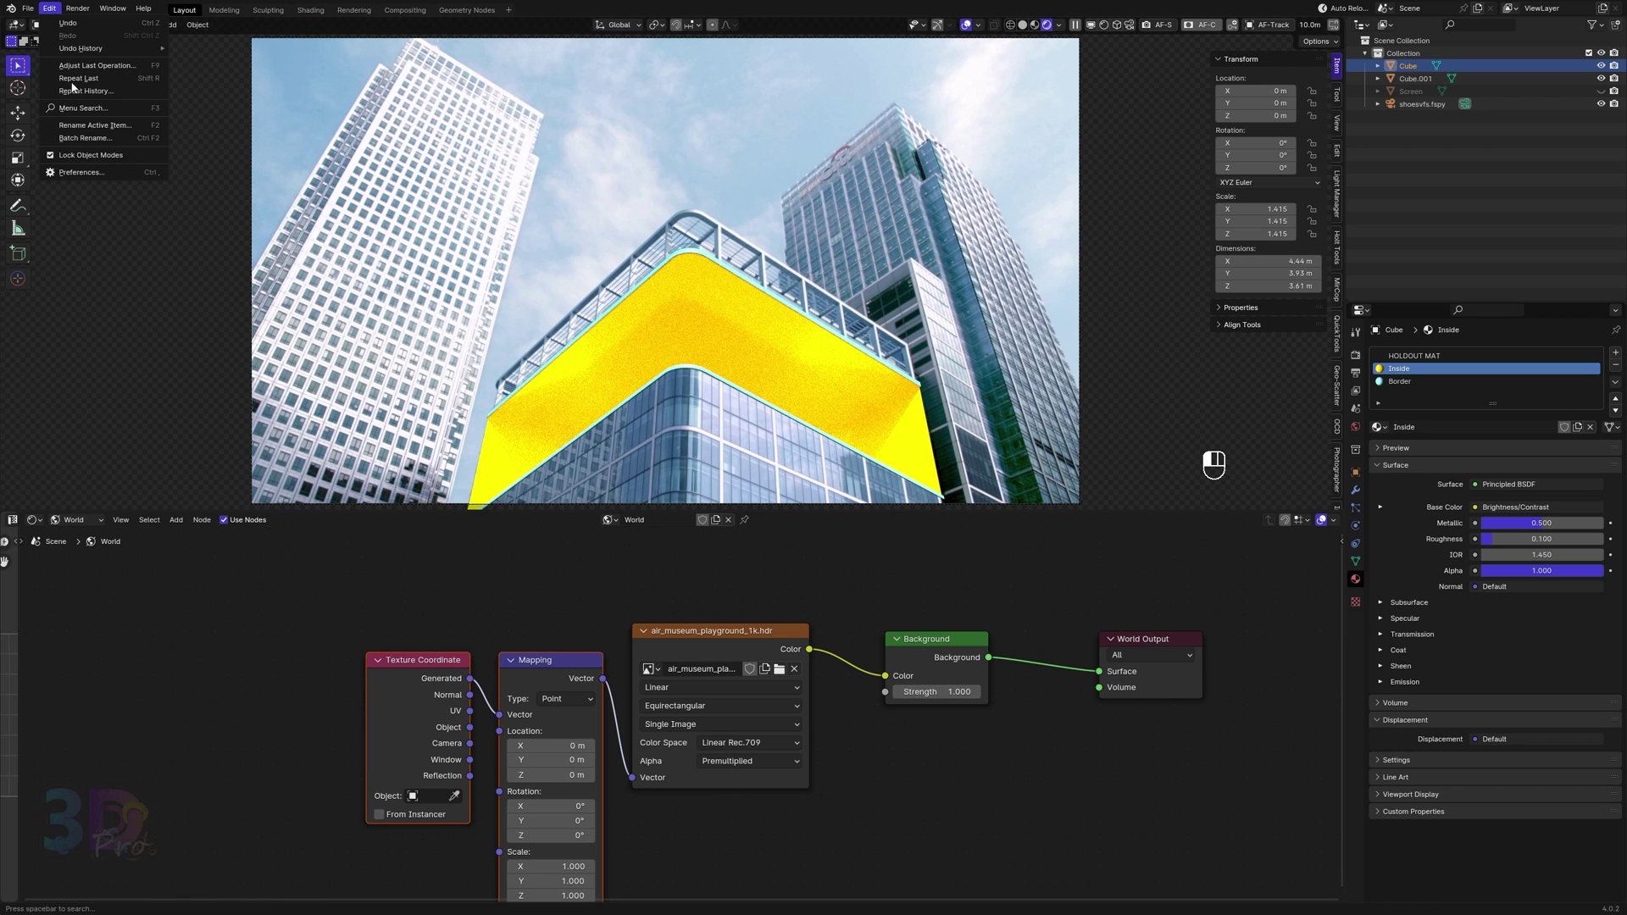
click(83, 172)
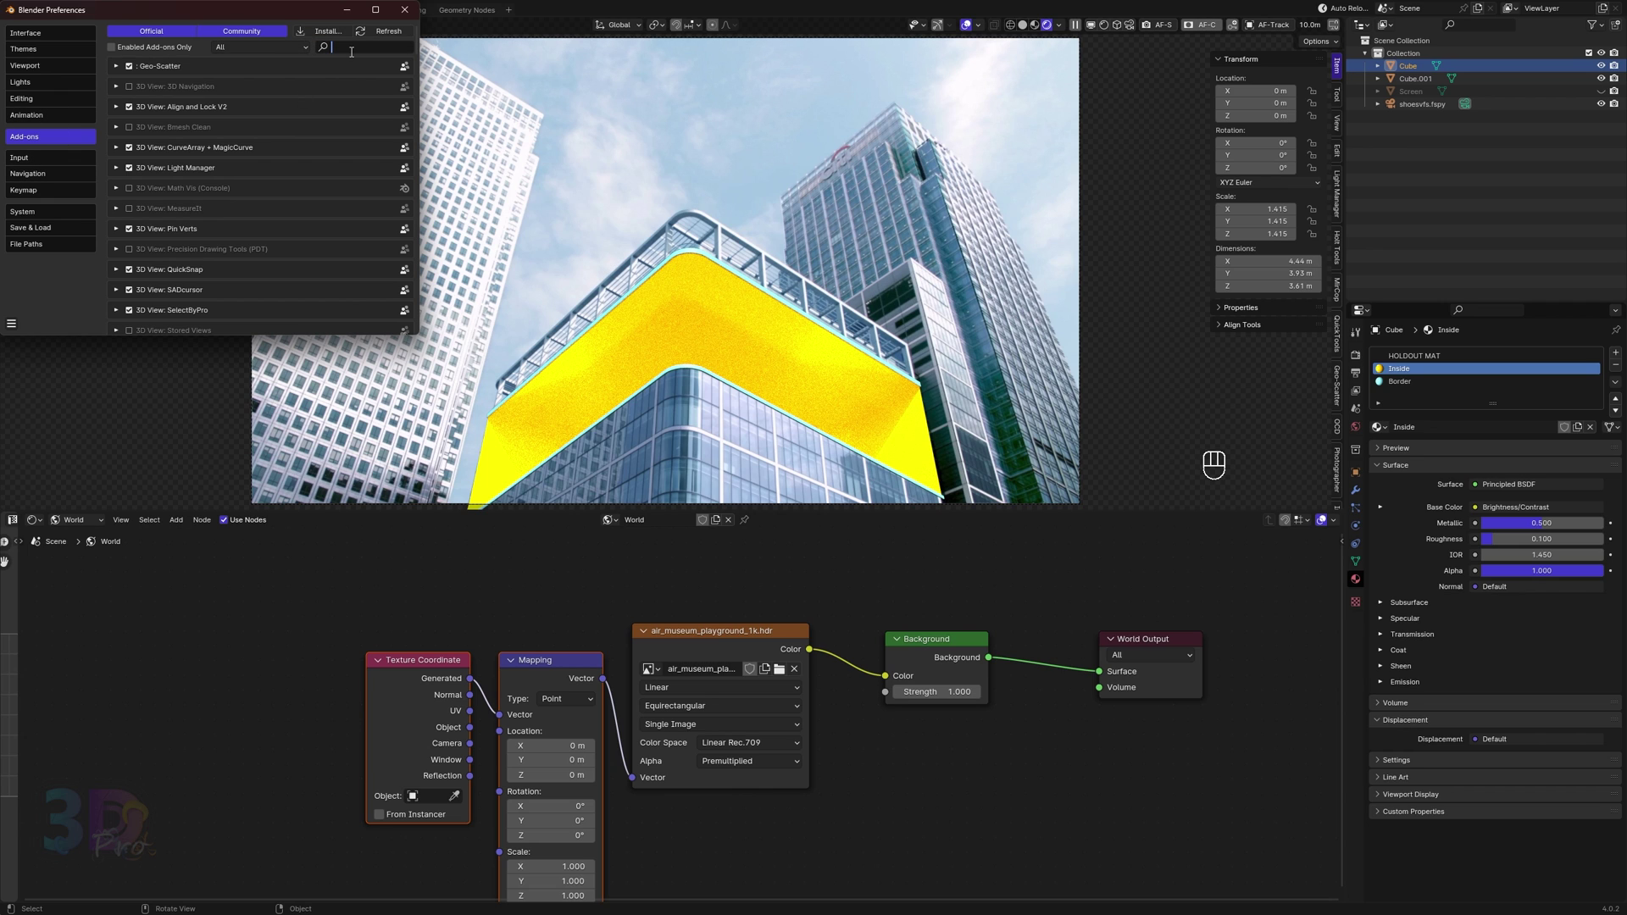
text(node)
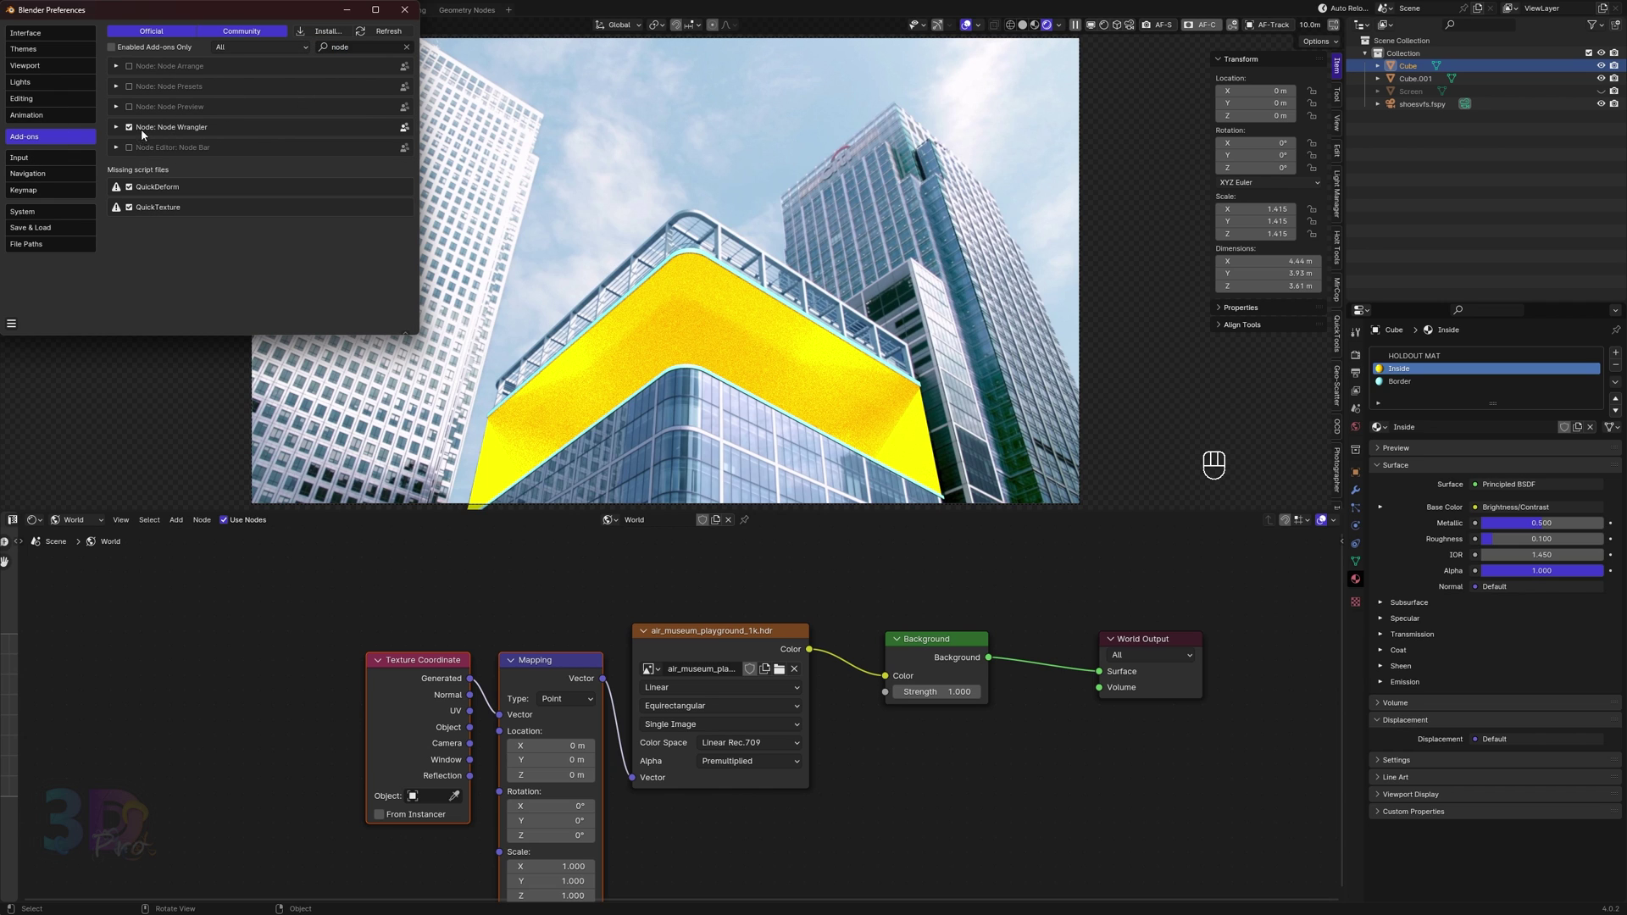
click(404, 10)
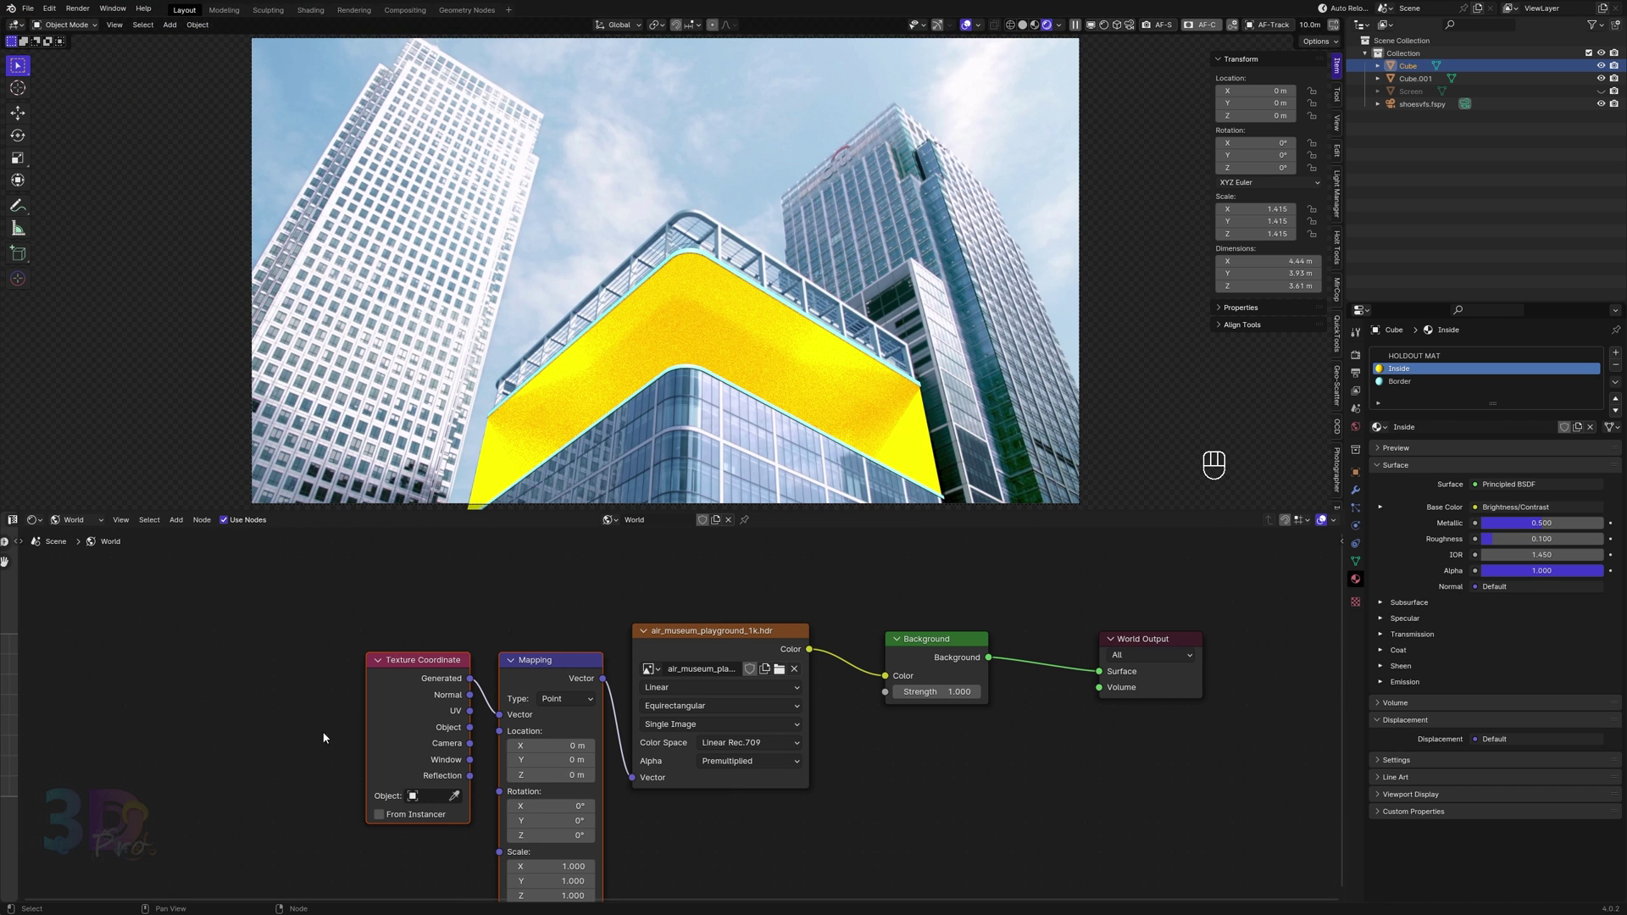
Set the world Mapping node's rotation to X 61°, Y -21° and Z -22°.
key(Home)
click(479, 726)
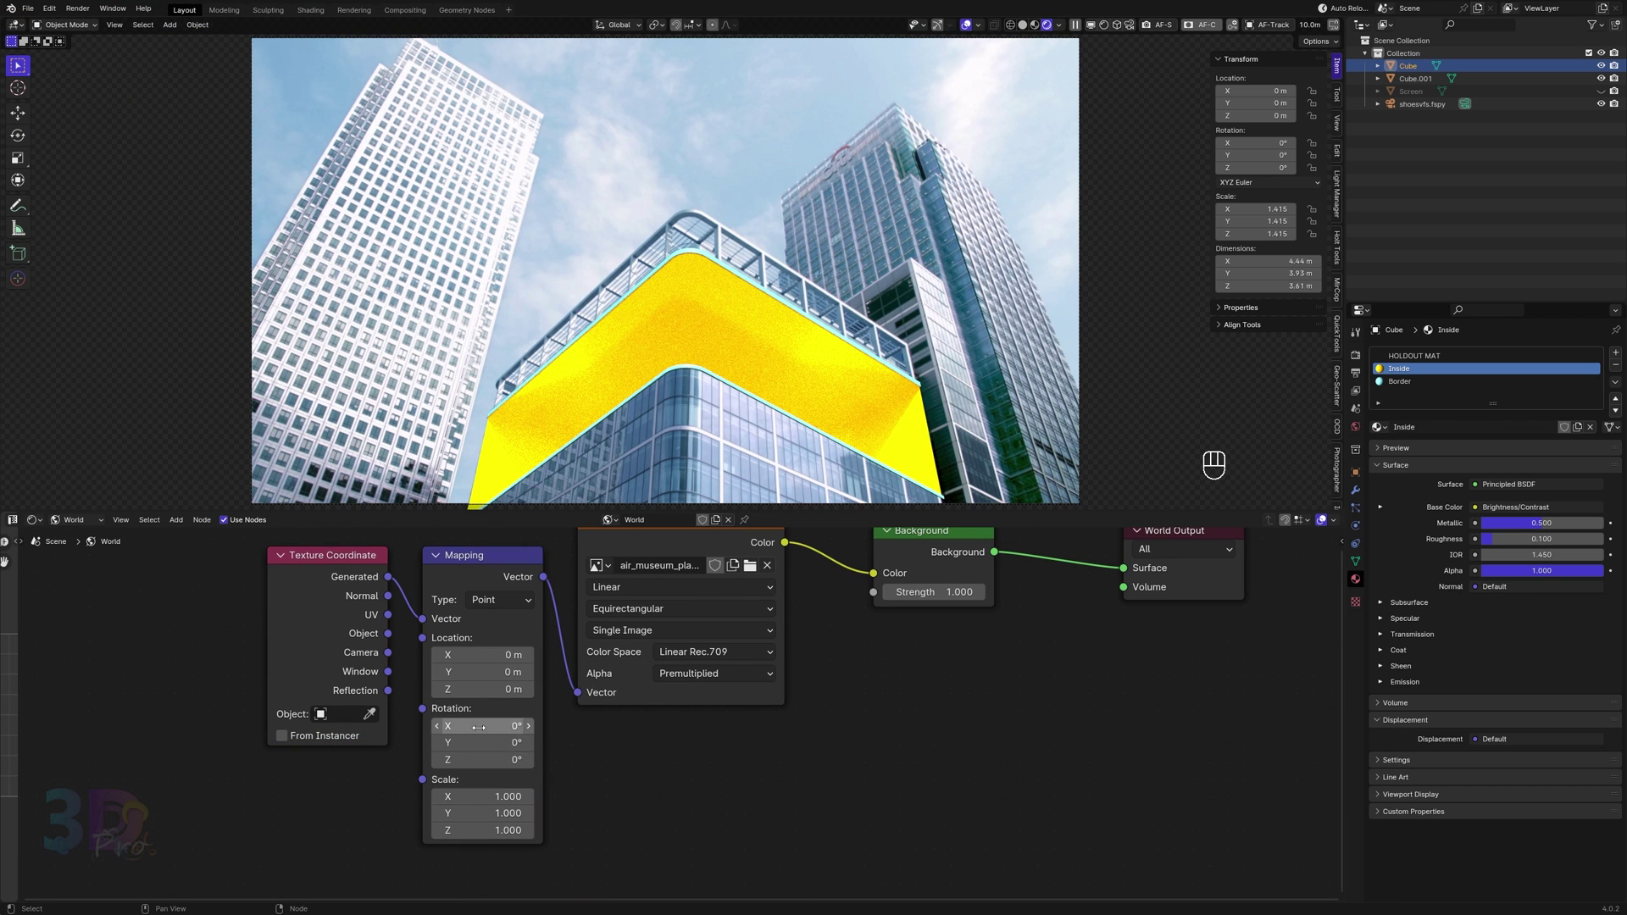
text(61)
key(Tab)
text(-21)
key(Tab)
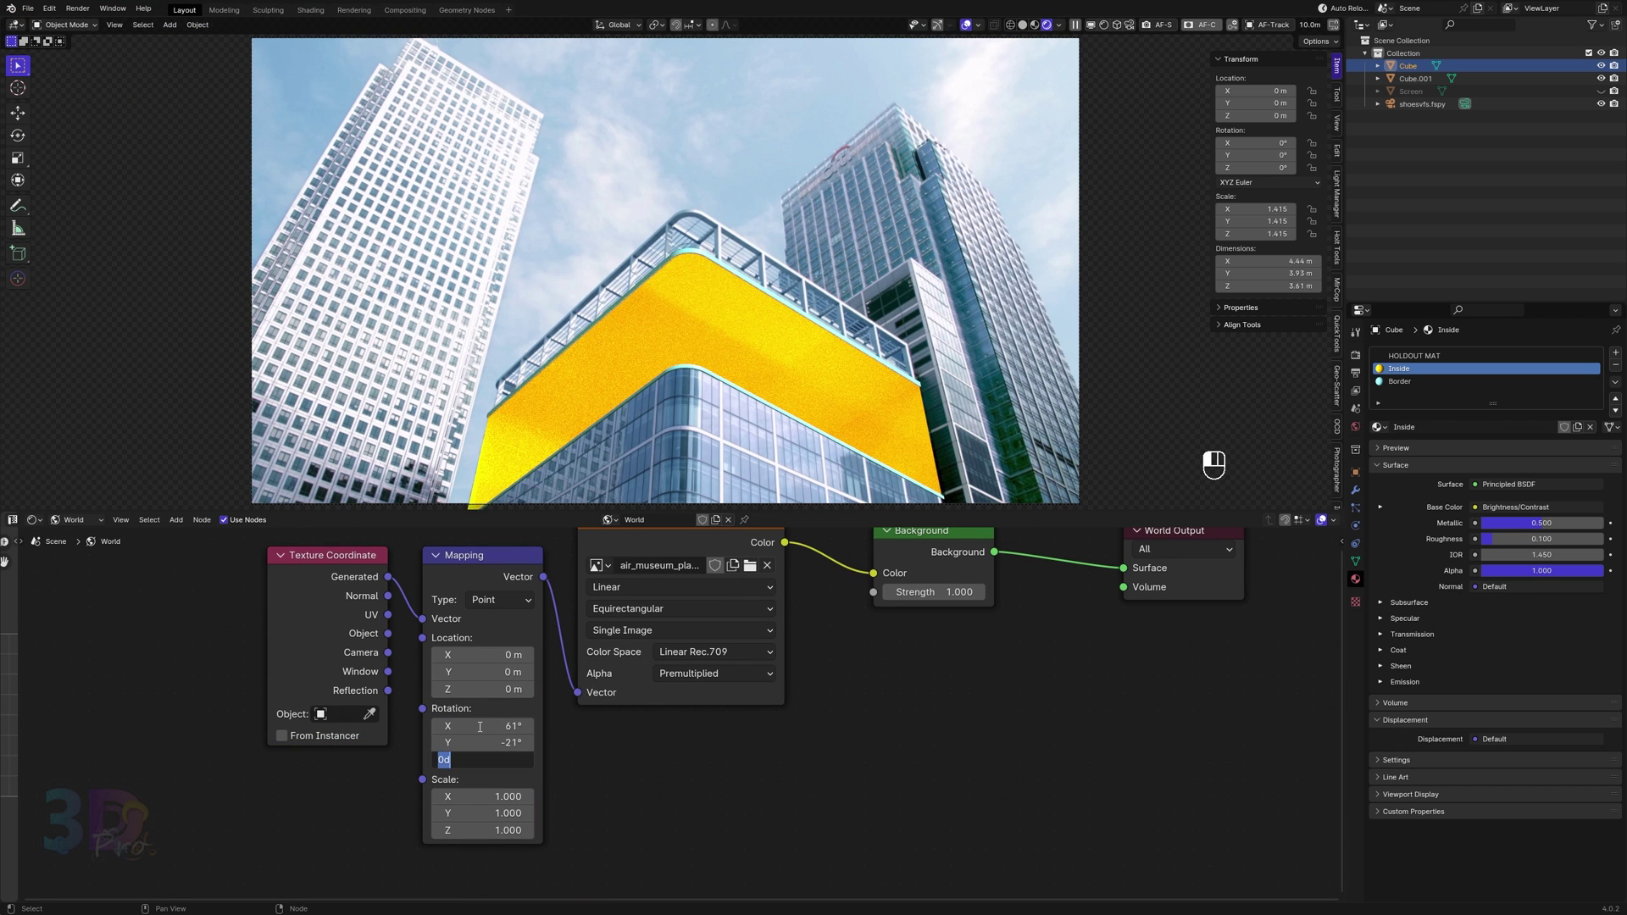
text(-22)
key(Return)
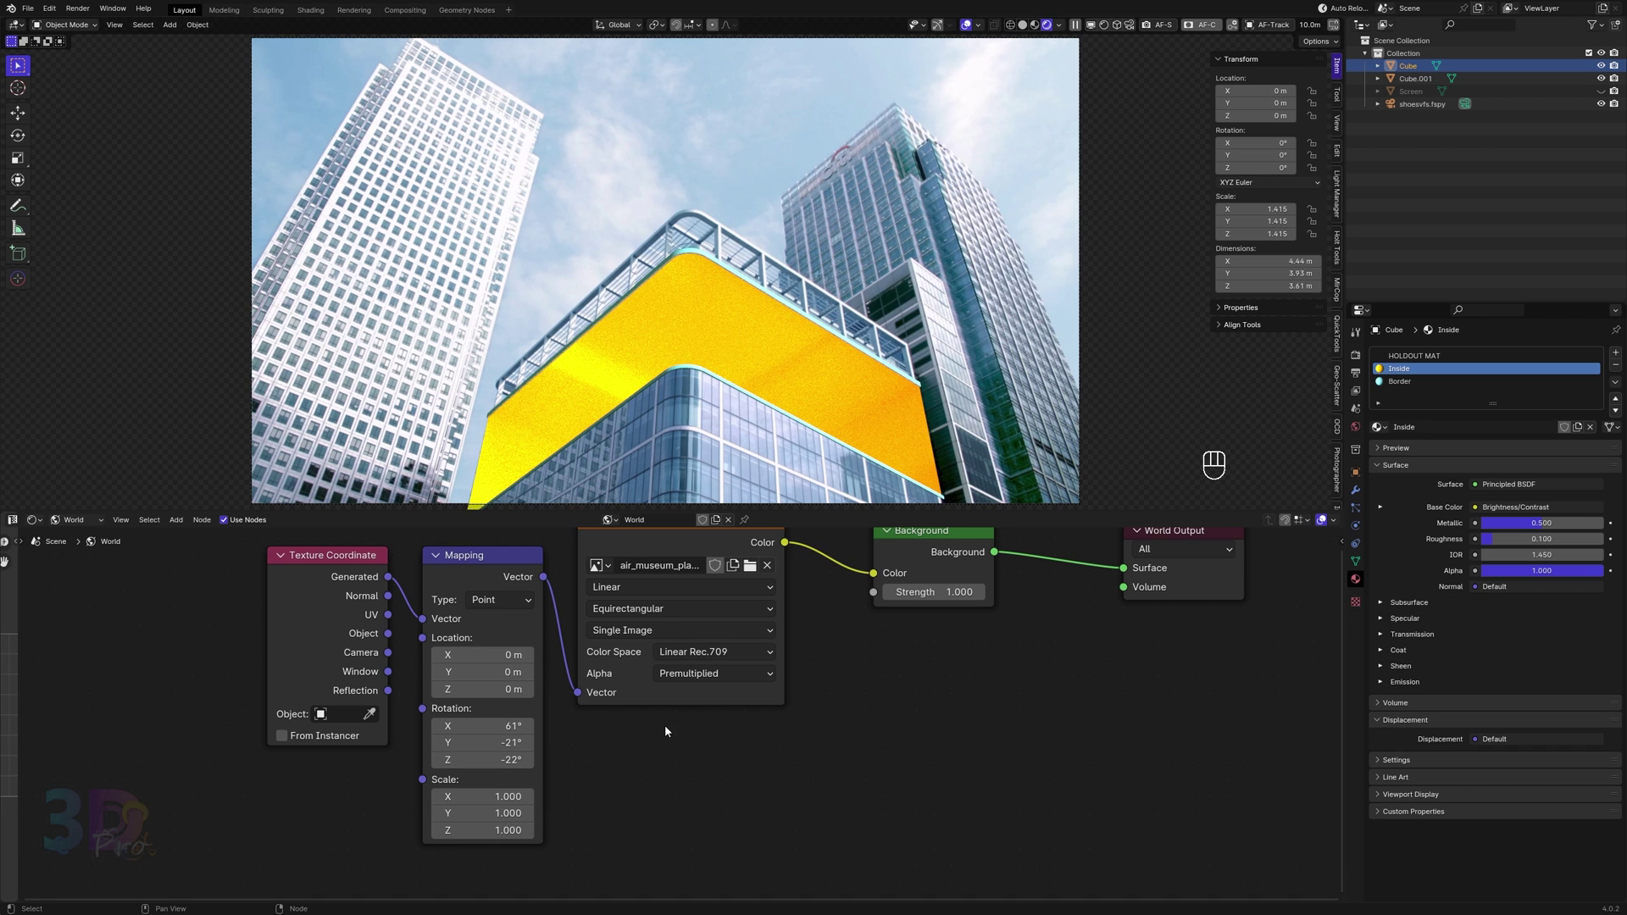
Return the Shader Editor to object nodes and turn that area back into a 3D viewport.
key(Home)
click(72, 519)
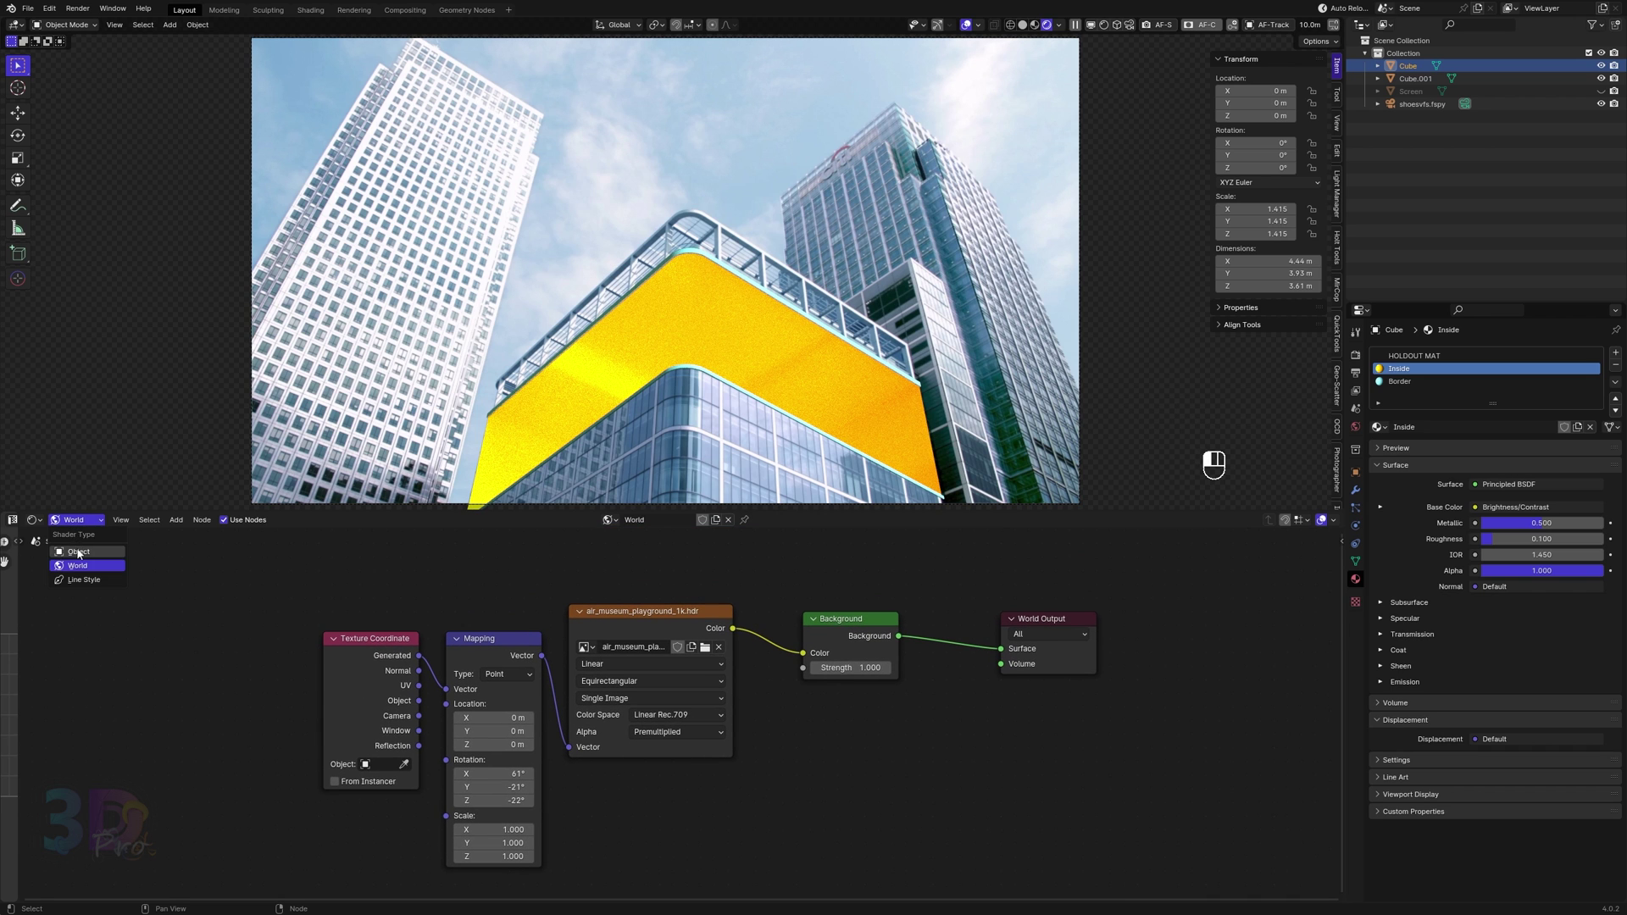
click(81, 538)
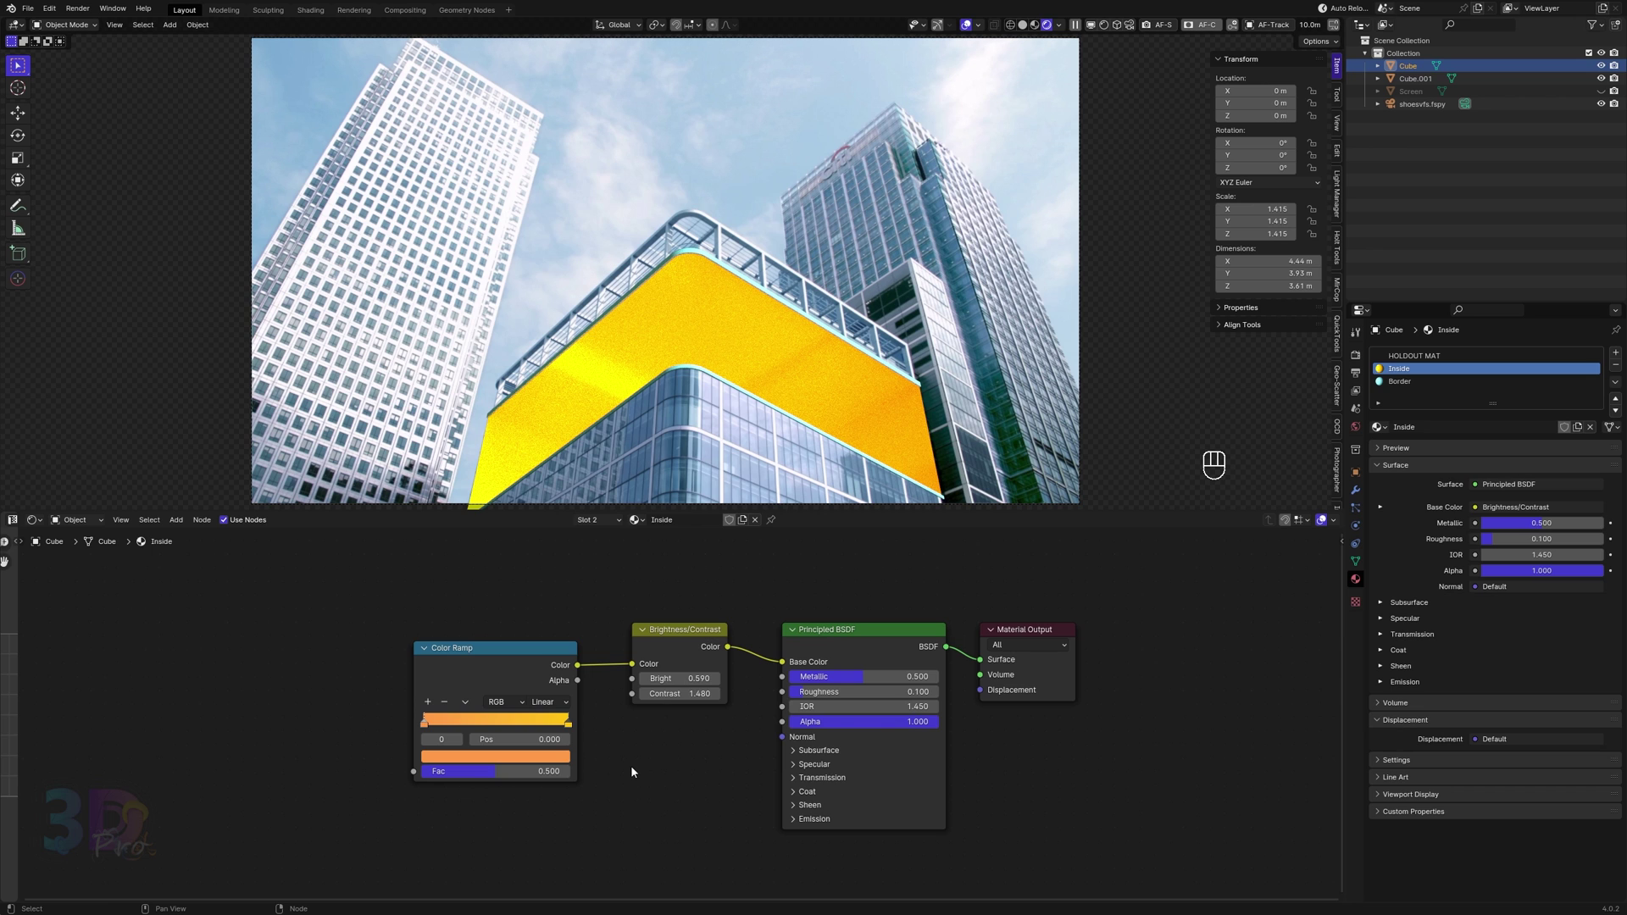
click(33, 520)
click(59, 549)
Add a plane to the scene and rotate it 90° about the X axis so it stands upright.
key(shift+a)
mouse_move(642, 638)
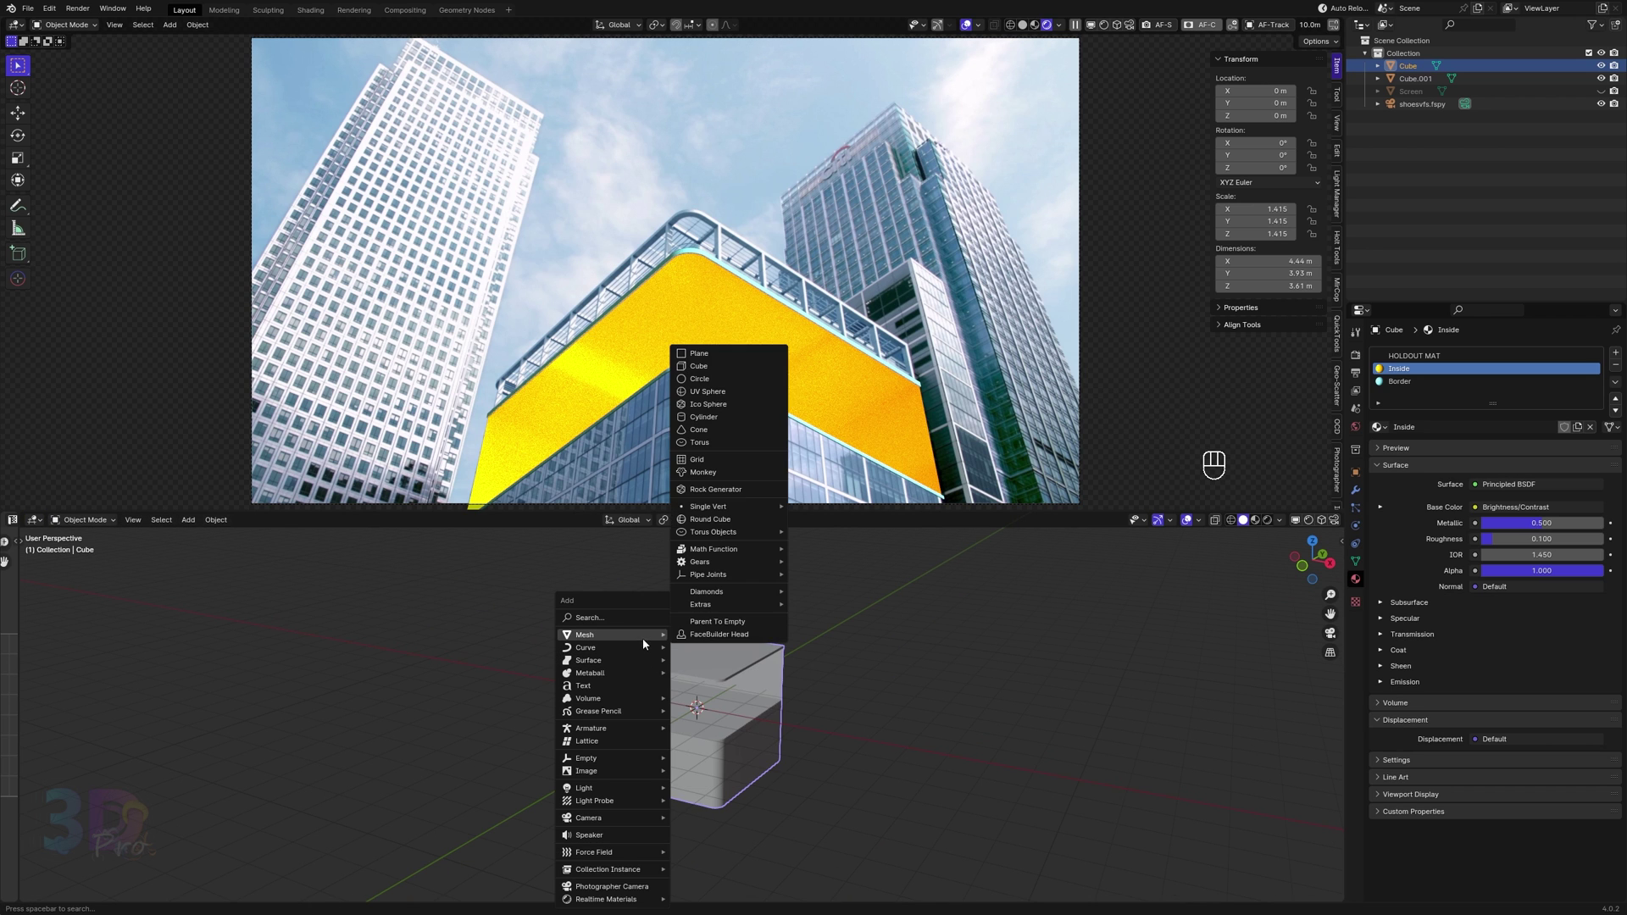
click(732, 359)
scroll(777, 708, up, 4)
middle_drag(877, 716, 922, 756)
key(r)
key(x)
key(KP_9)
key(KP_0)
key(KP_Enter)
Scale the plane to about 0.888 and move it inside the screen opening to about X -1.54 m, Z 0.53 m.
key(s)
click(895, 756)
key(g)
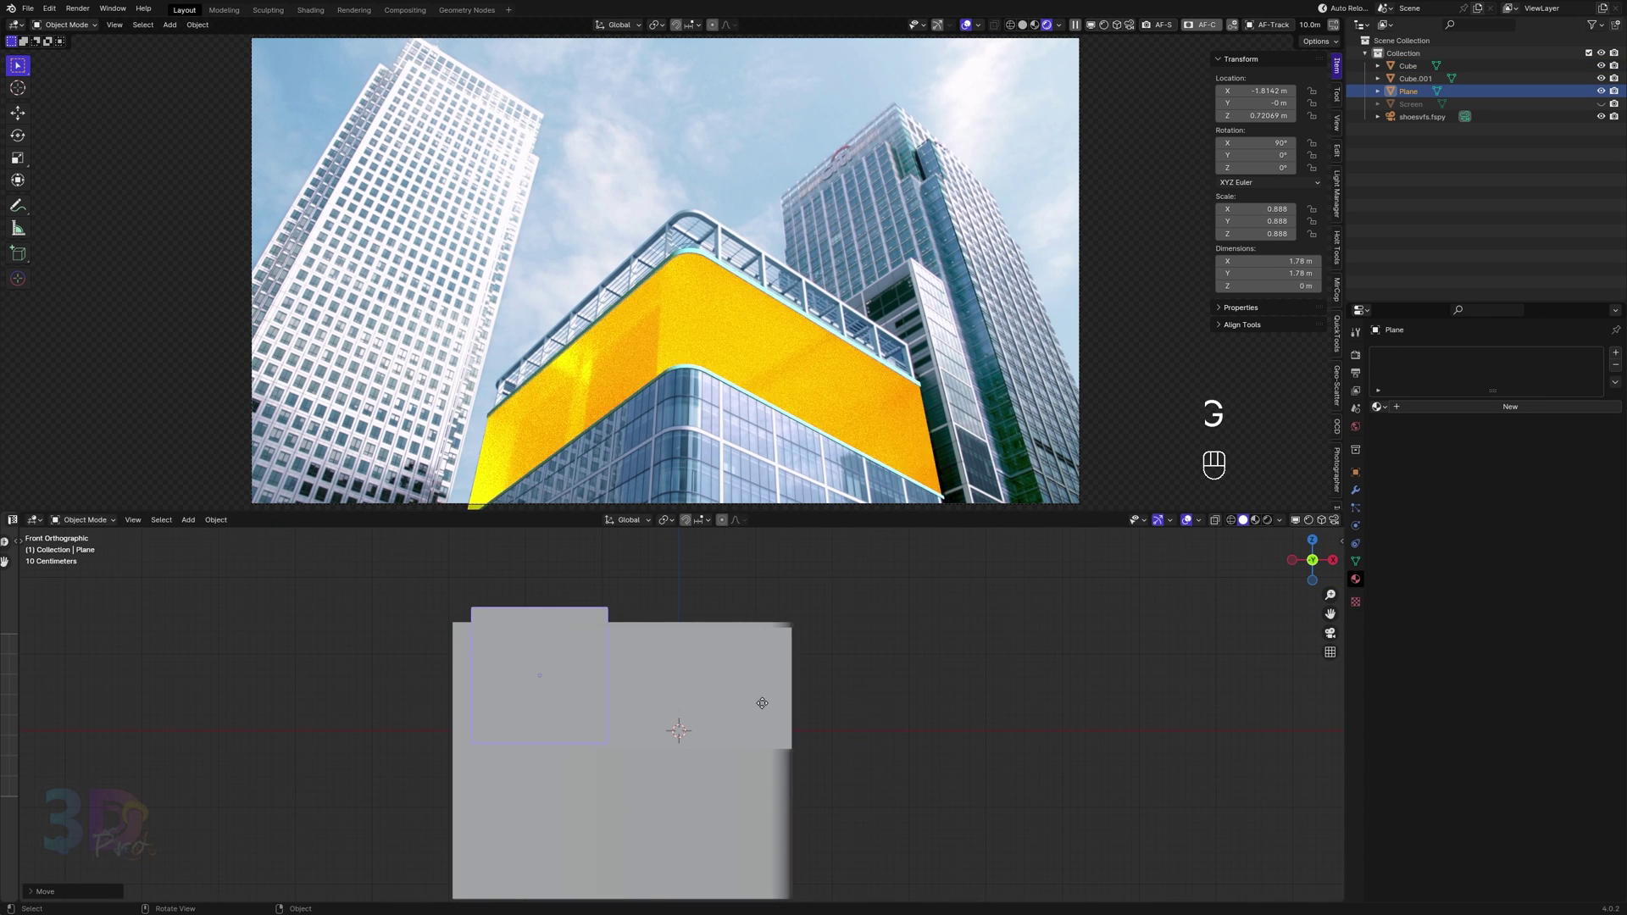
click(794, 716)
scroll(800, 695, up, 3)
middle_drag(793, 703, 740, 730)
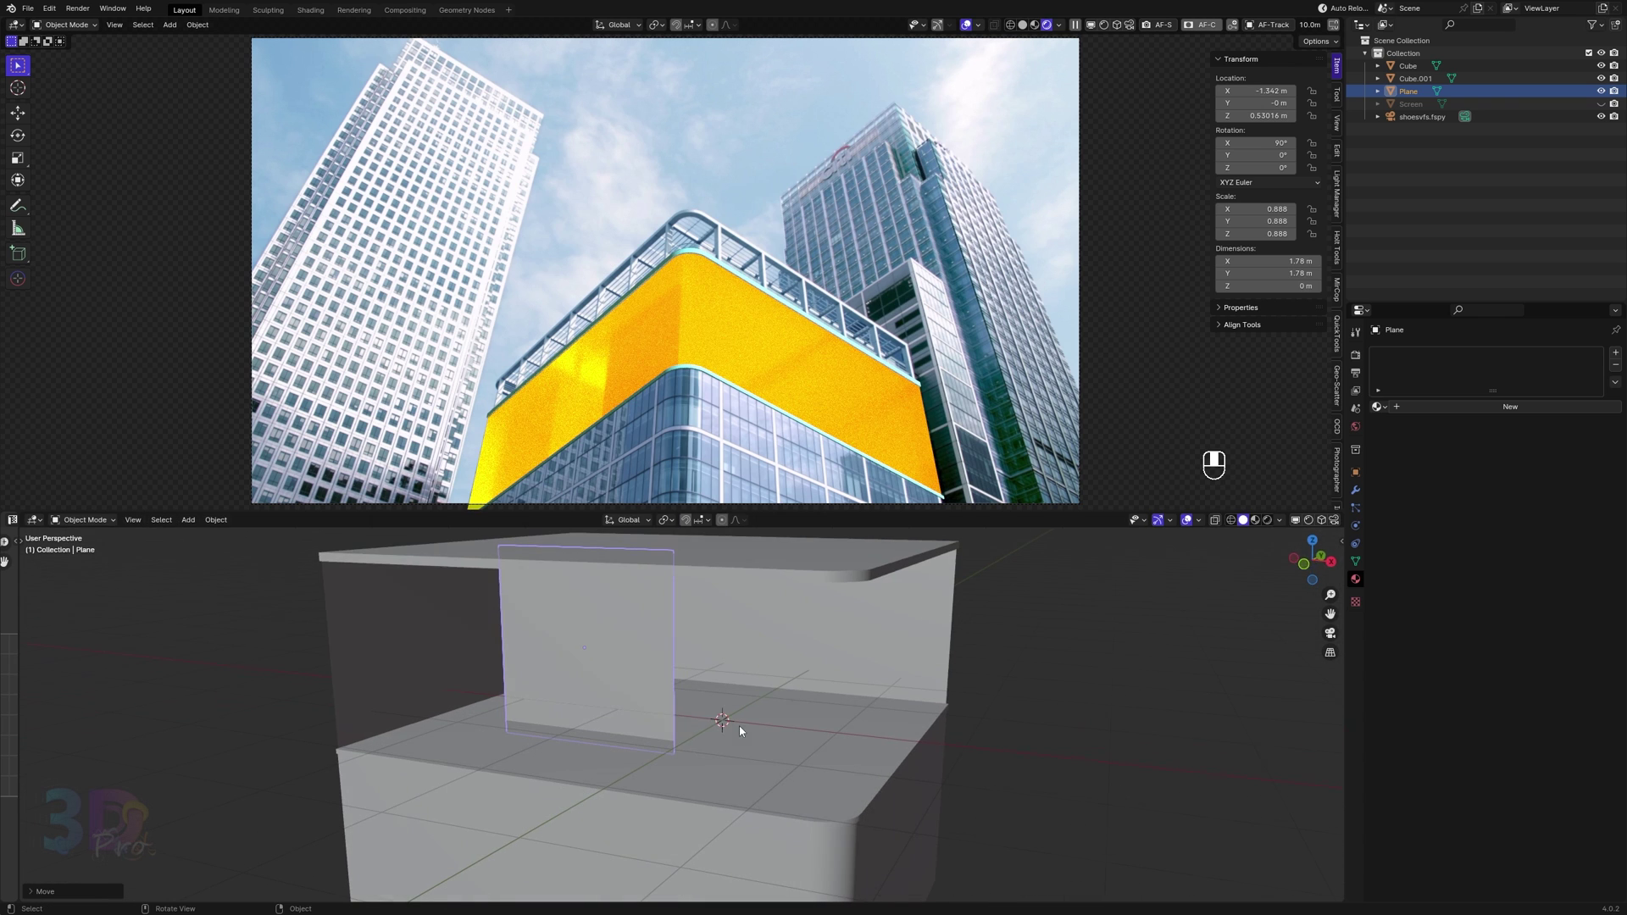
Set the lower viewport's solid shading color to Random.
click(1279, 520)
click(1266, 713)
click(1268, 726)
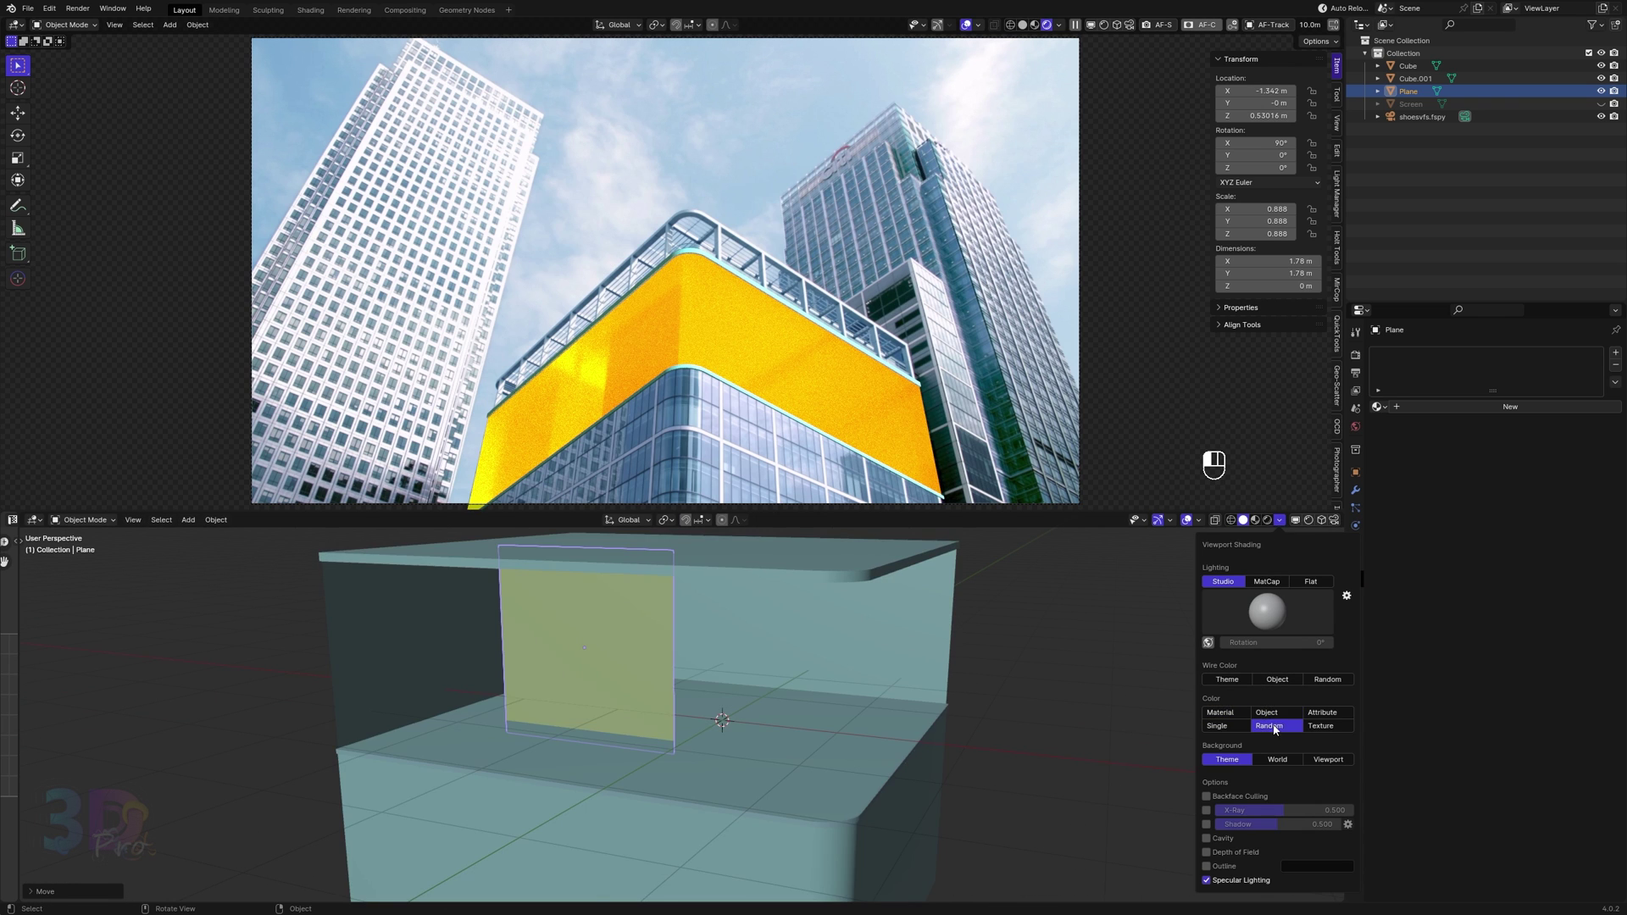
Scale the upright plane down to about 1.44 m square and apply all its transforms.
mouse_move(763, 670)
alt+middle_down()
mouse_move(807, 662)
mouse_move(898, 693)
mouse_move(617, 696)
mouse_move(688, 722)
alt+middle_up()
key(s)
click(826, 688)
key(ctrl+a)
click(625, 730)
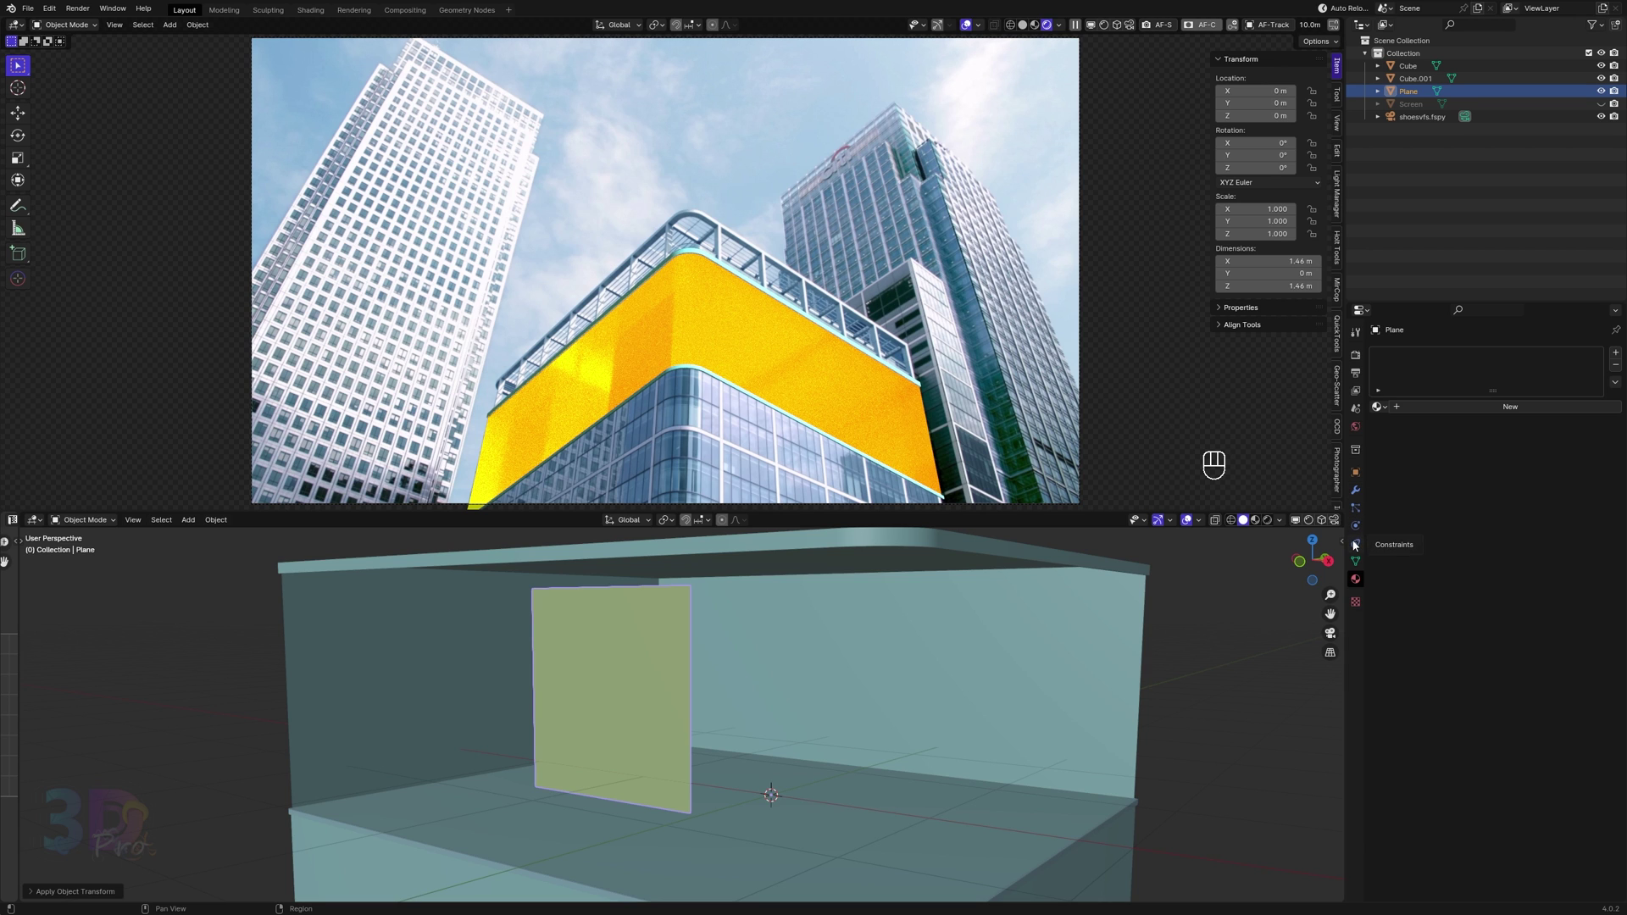
Add an emitter particle system to the plane with Number 300, End 250 and Lifetime 250.
click(1356, 508)
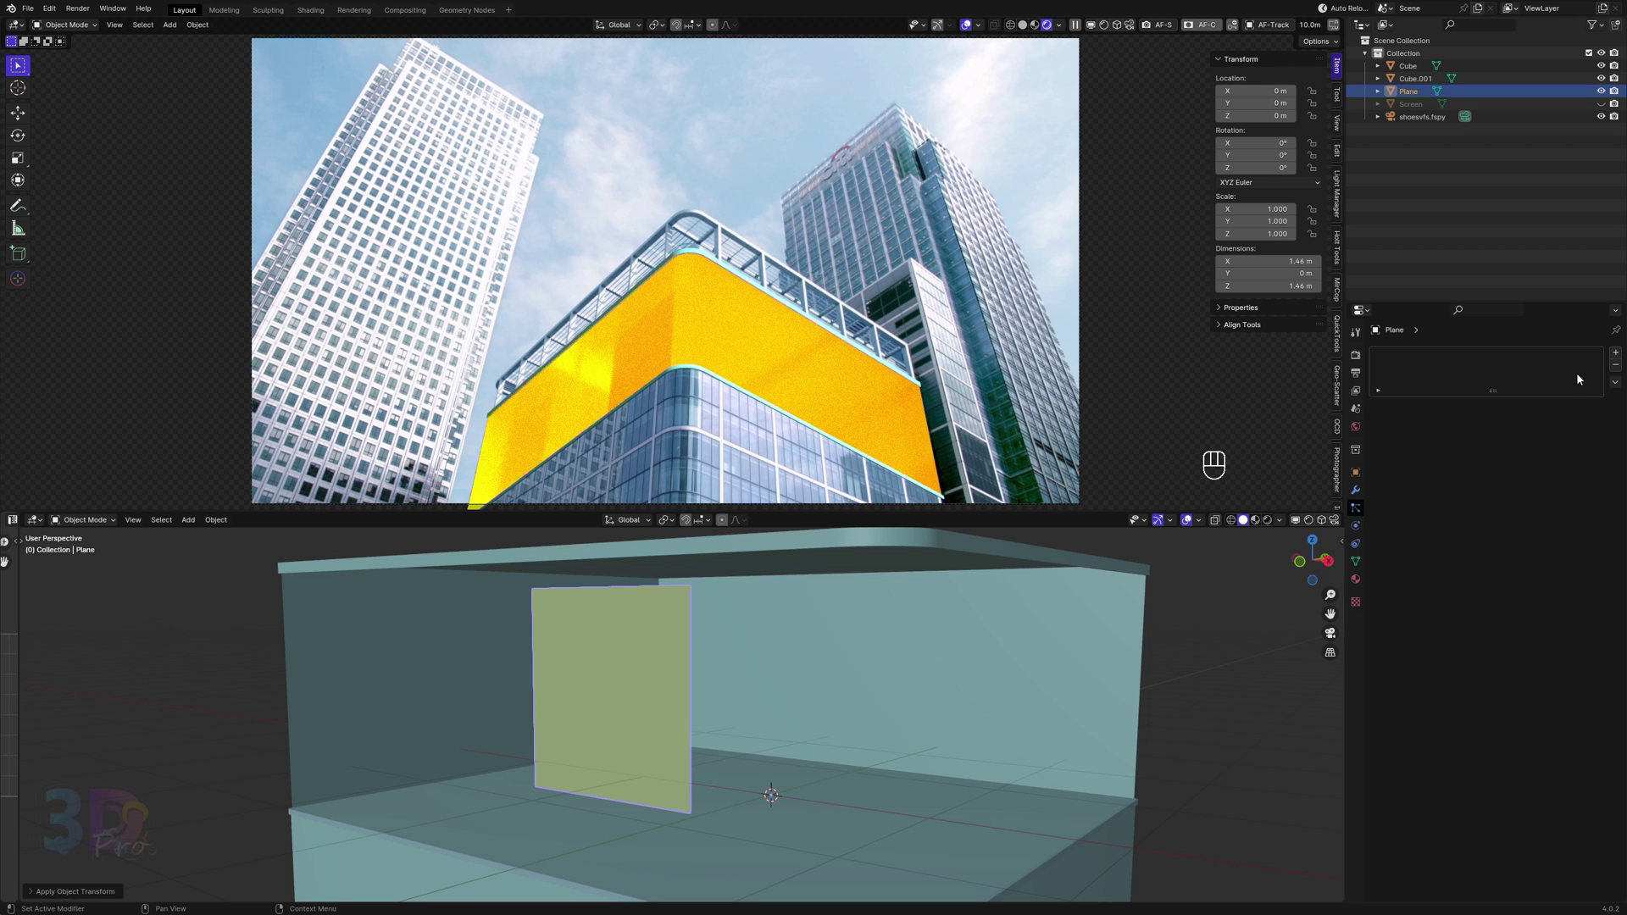
click(1615, 354)
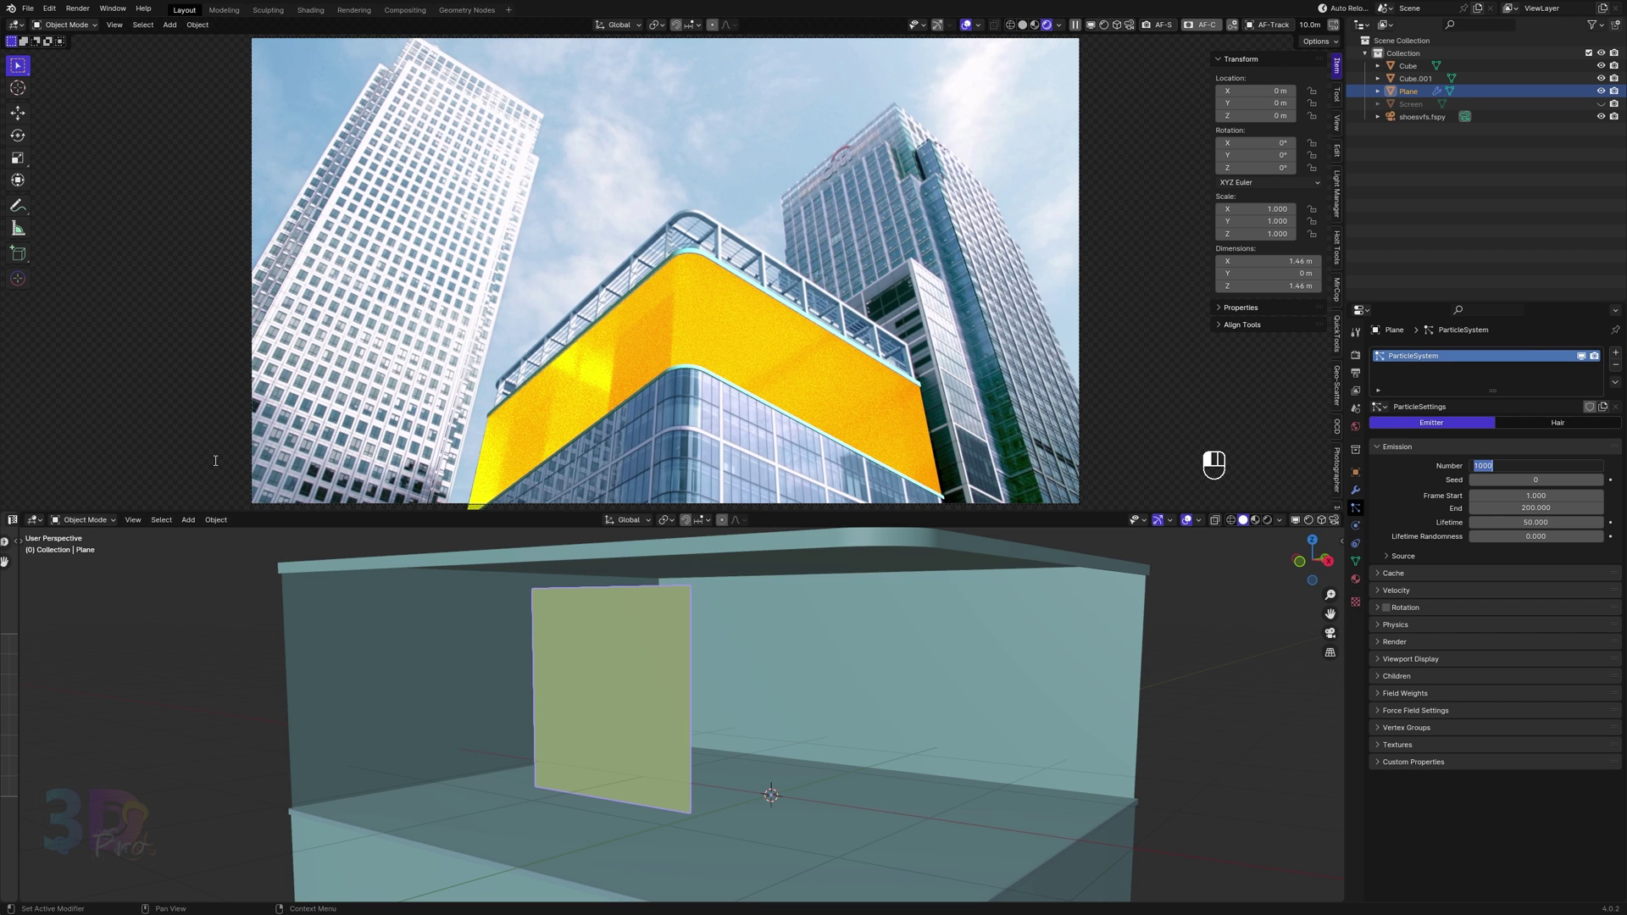
text(200)
key(Return)
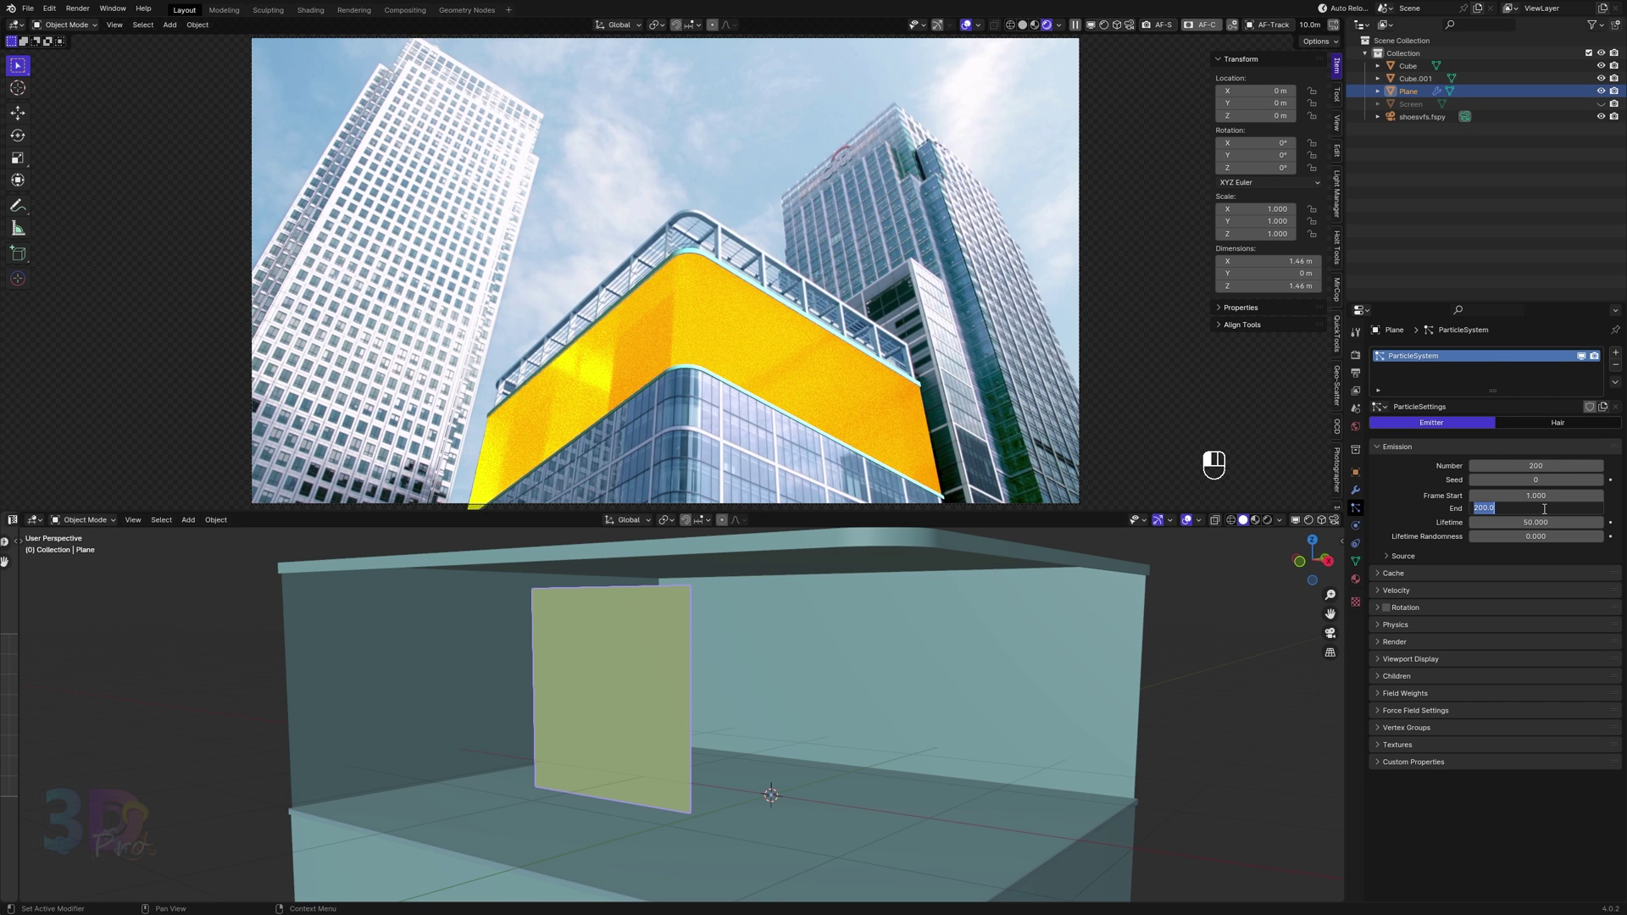
key(Tab)
text(250)
key(Return)
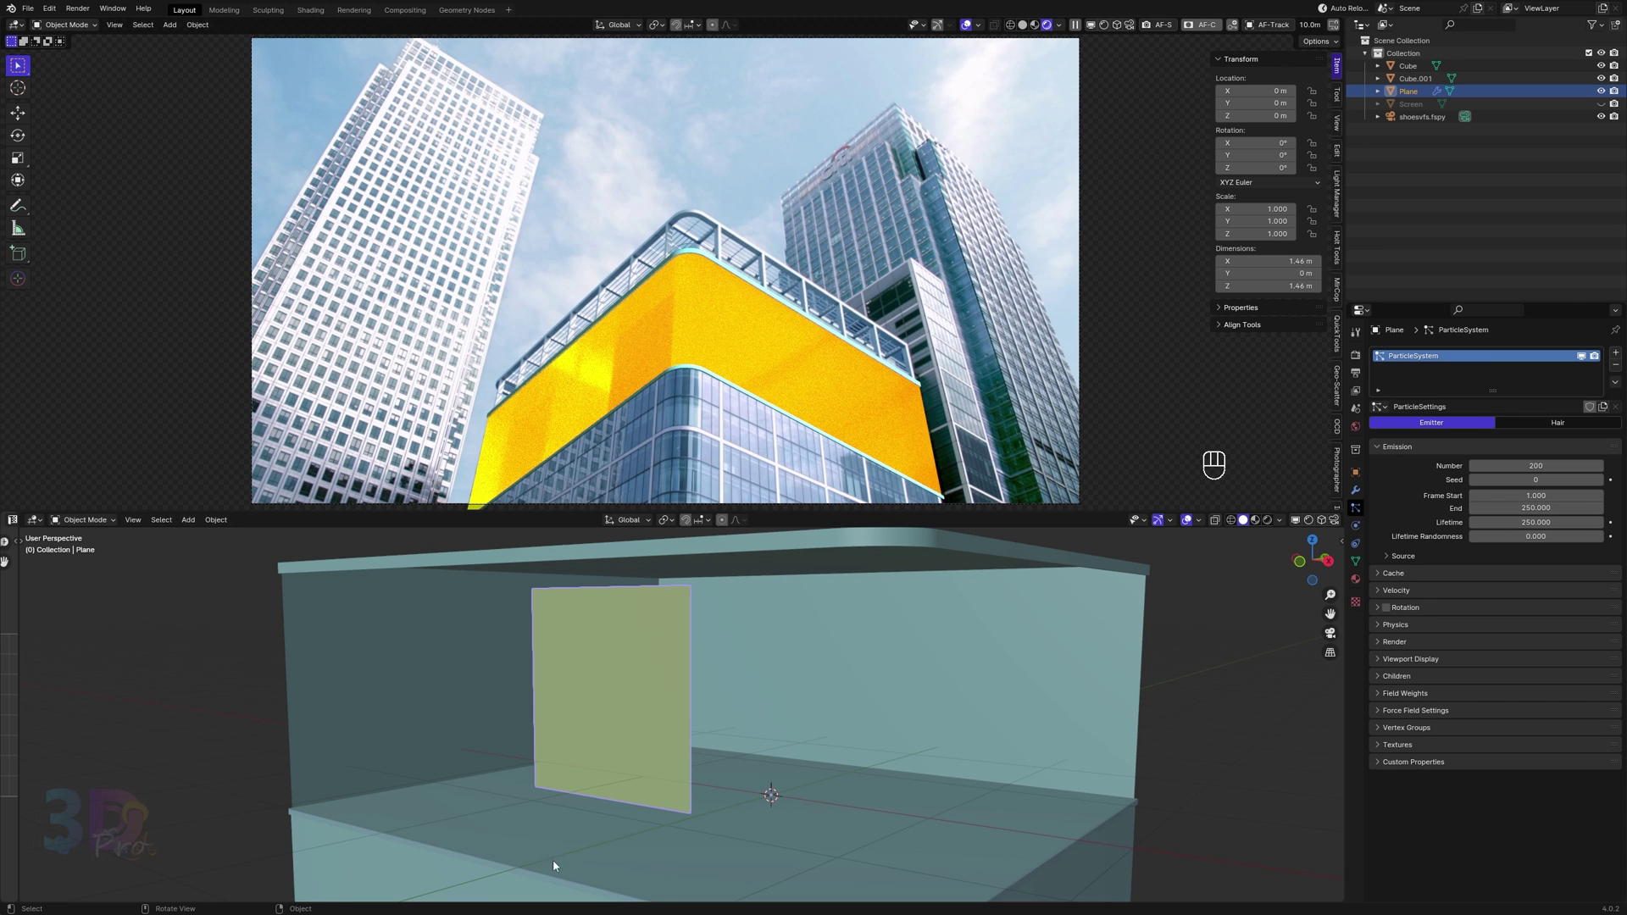
Split a new area off the bottom of the lower viewport, make it a Timeline and enlarge it.
drag(1340, 900, 1334, 853)
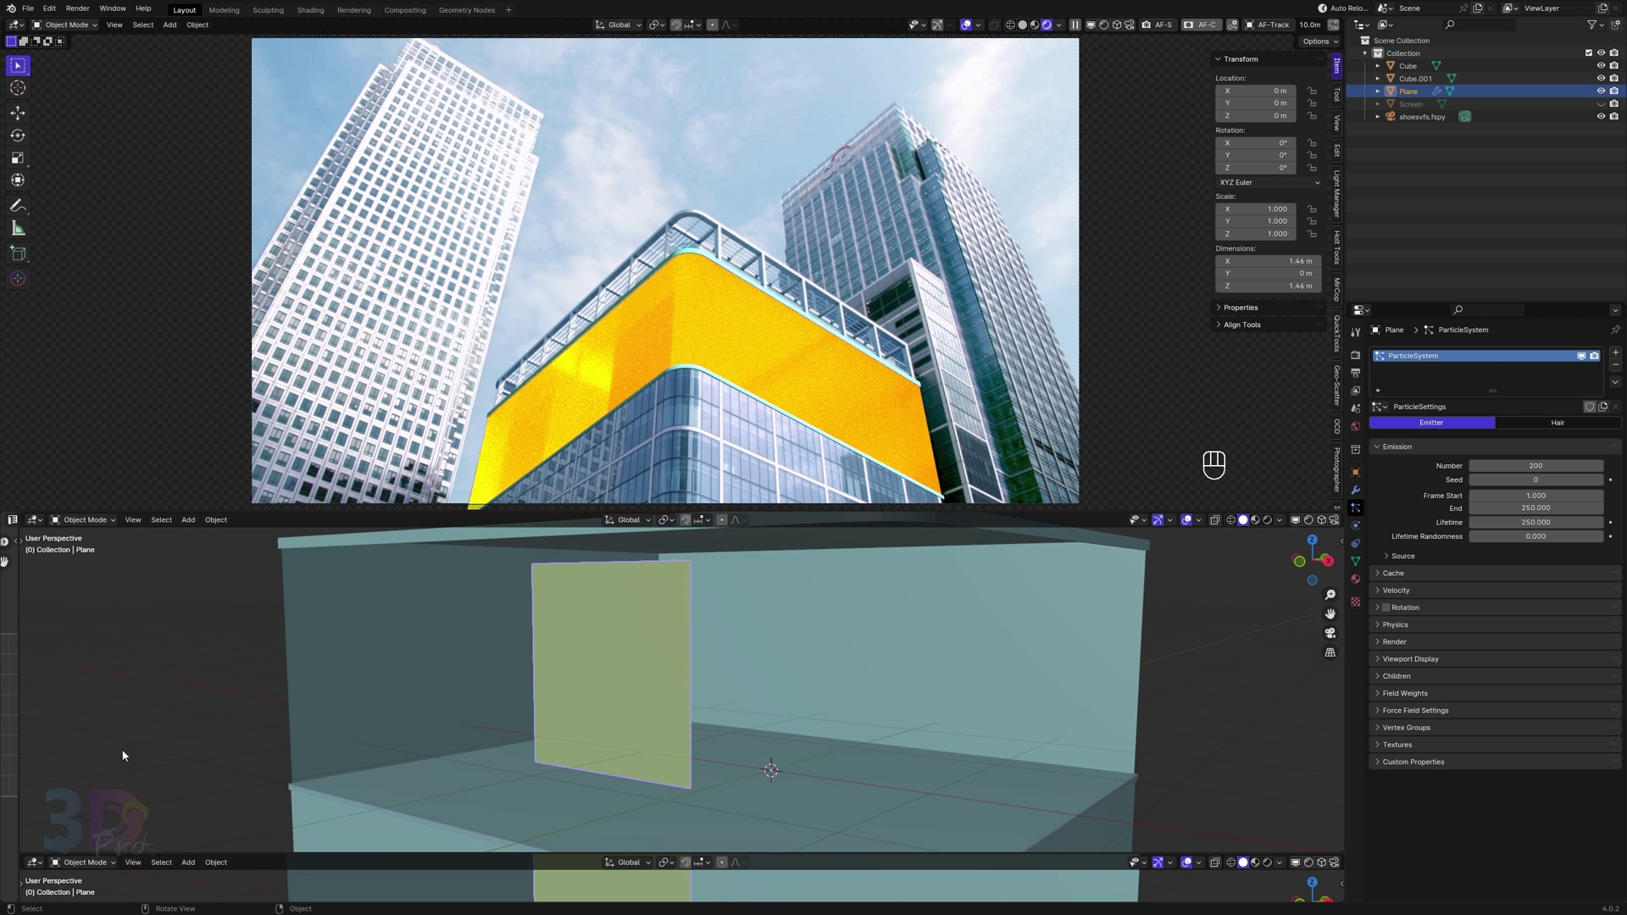
click(34, 867)
click(203, 753)
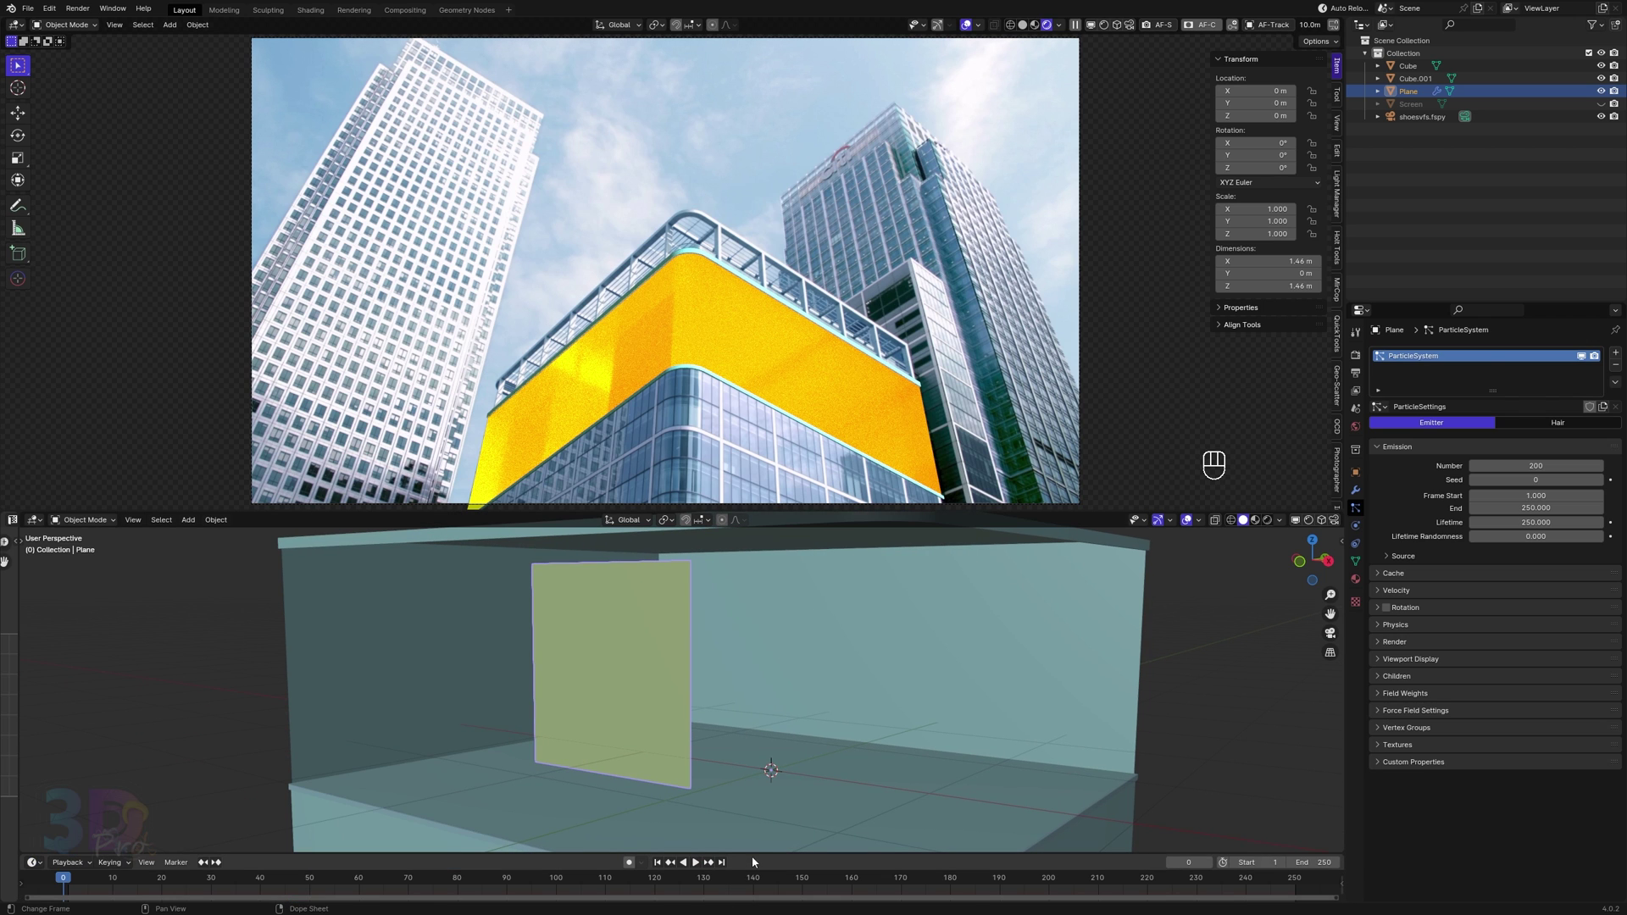
drag(751, 856, 770, 802)
Play the animation to preview the particles emitted from the plane.
mouse_move(161, 827)
mouse_down()
mouse_move(81, 834)
mouse_move(575, 861)
mouse_move(286, 826)
mouse_move(164, 832)
mouse_up()
key(space)
shift+middle_drag(553, 718, 672, 617)
scroll(607, 657, down, 6)
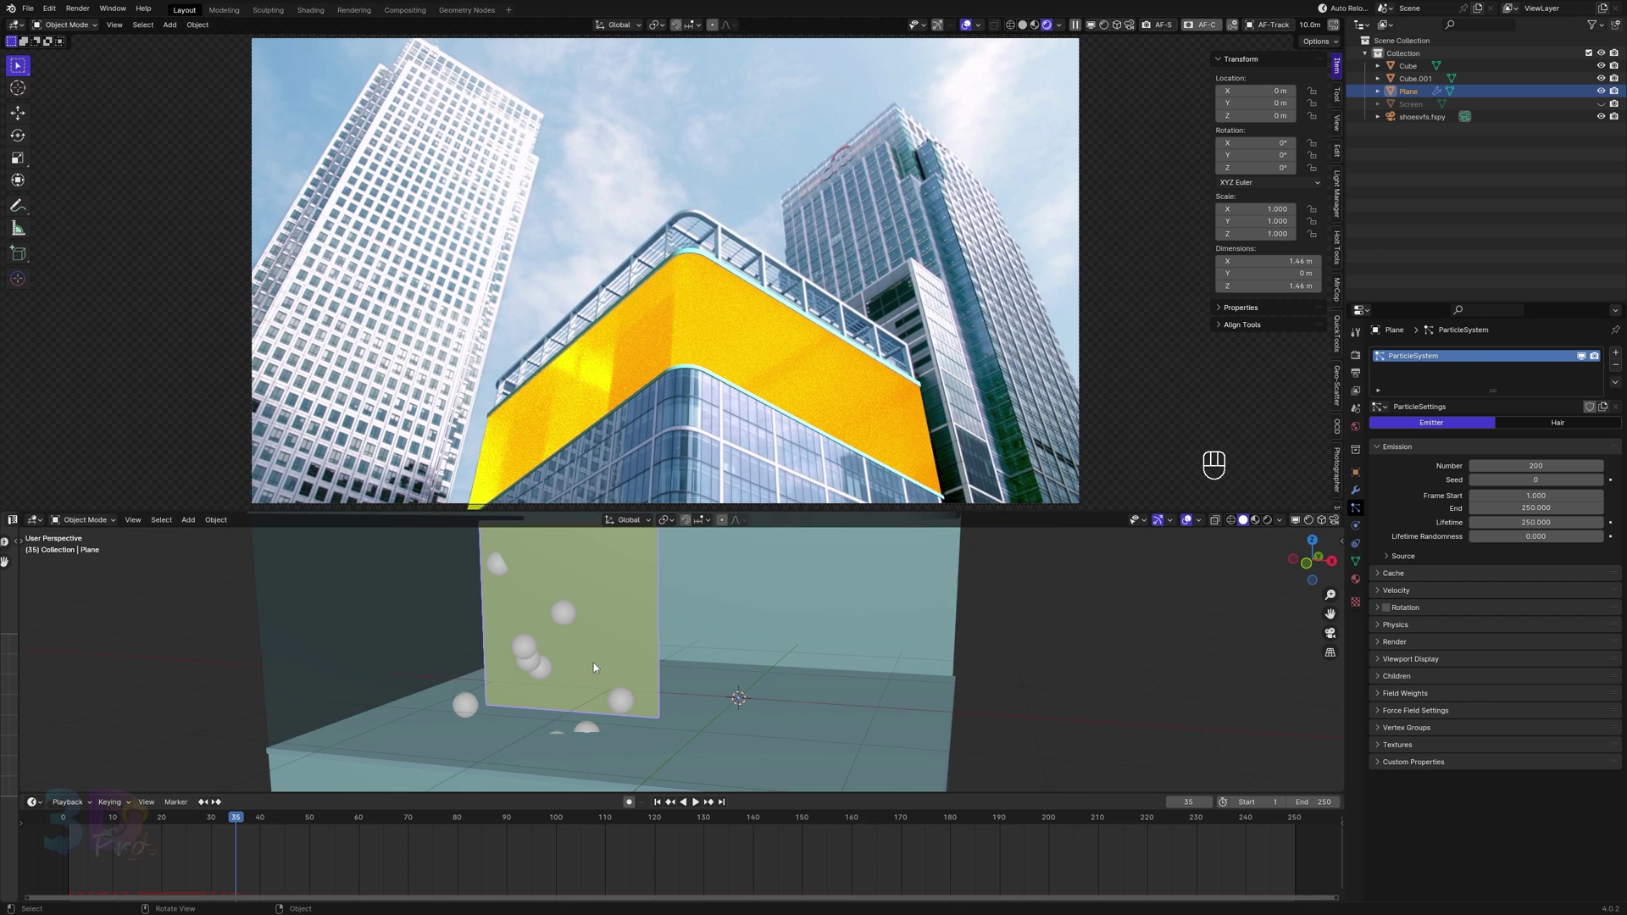
Add a UV sphere in the front view and scale it to about 0.542.
scroll(641, 658, up, 2)
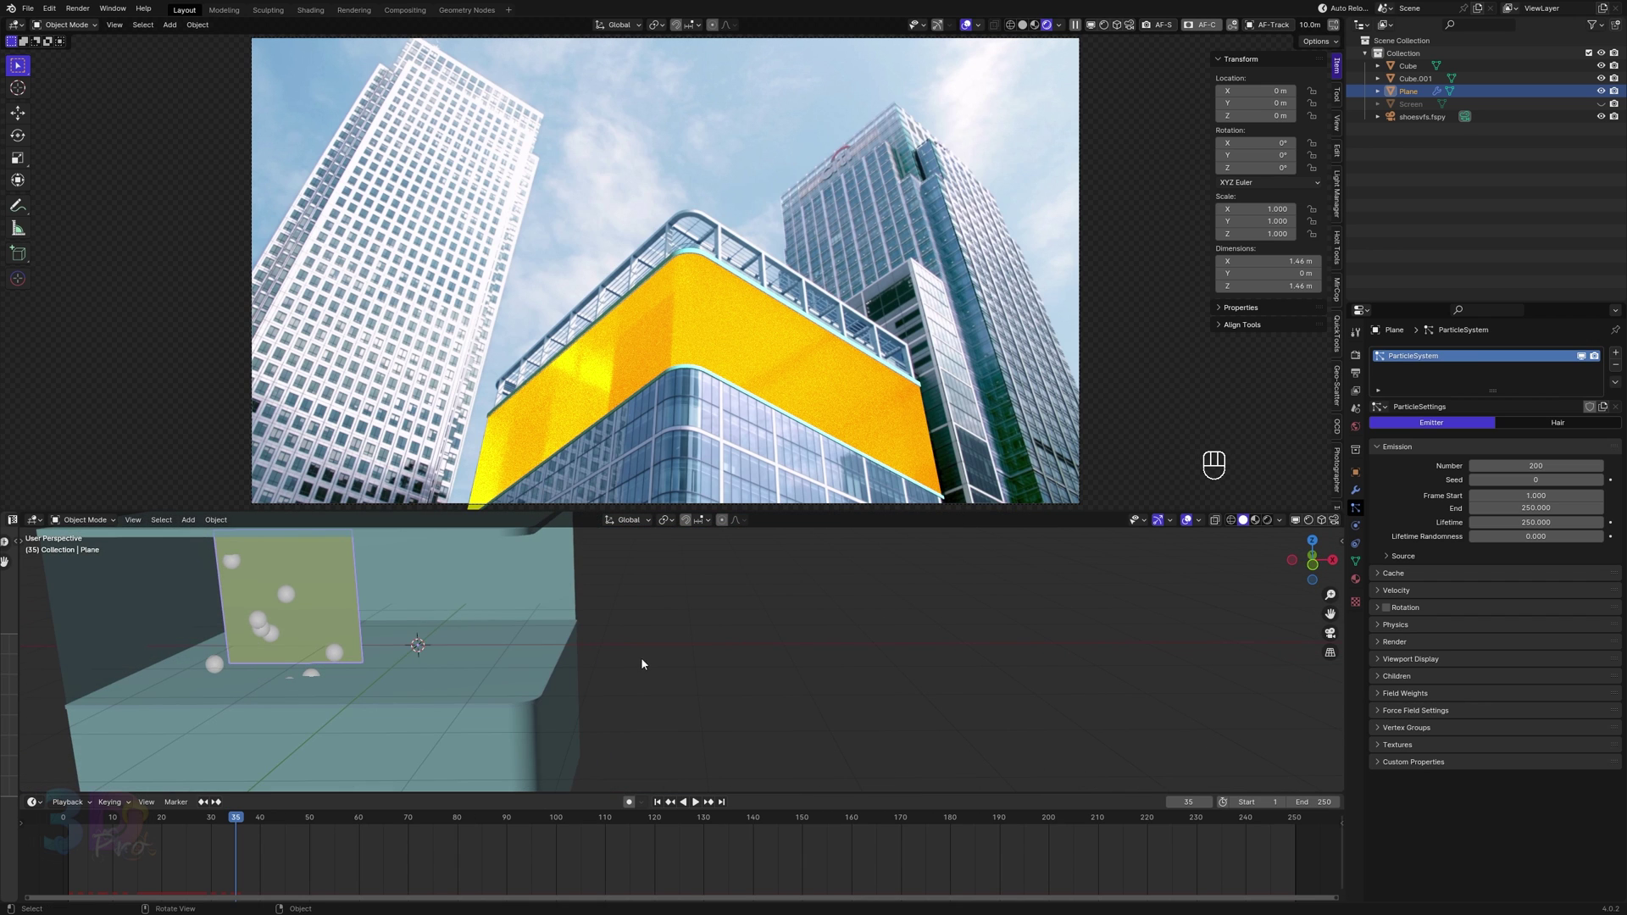
alt+middle_drag(641, 657, 639, 661)
key(shift+a)
mouse_move(637, 662)
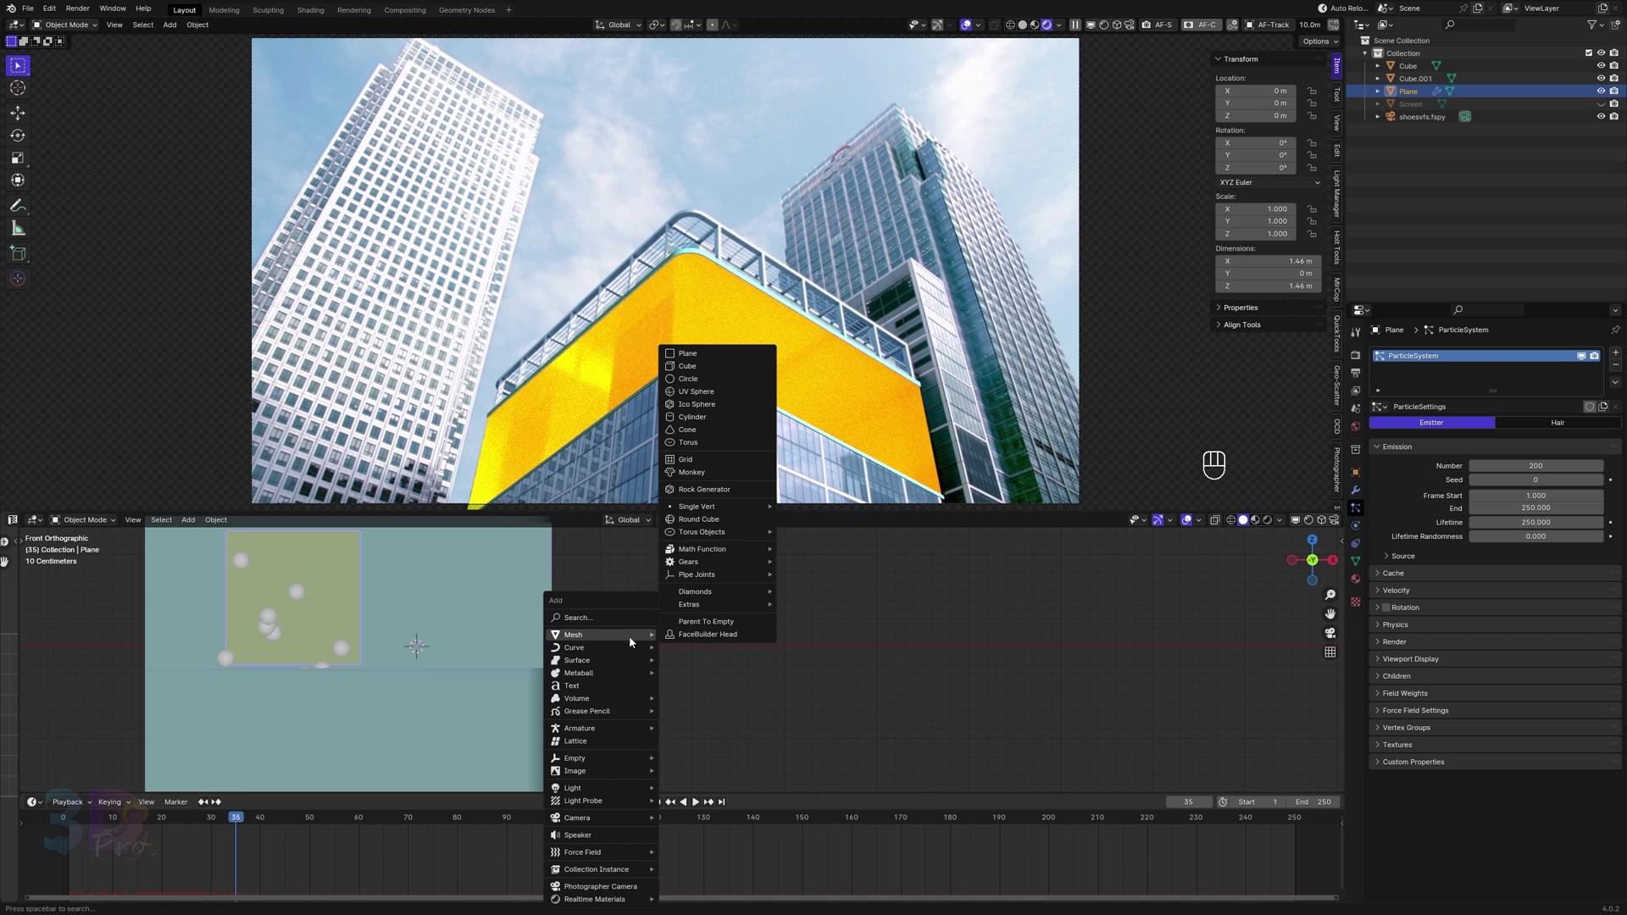
click(712, 406)
key(s)
click(847, 669)
Move the sphere beside the building to about X 3.28 m, Z 0.03 m and shade it smooth.
key(g)
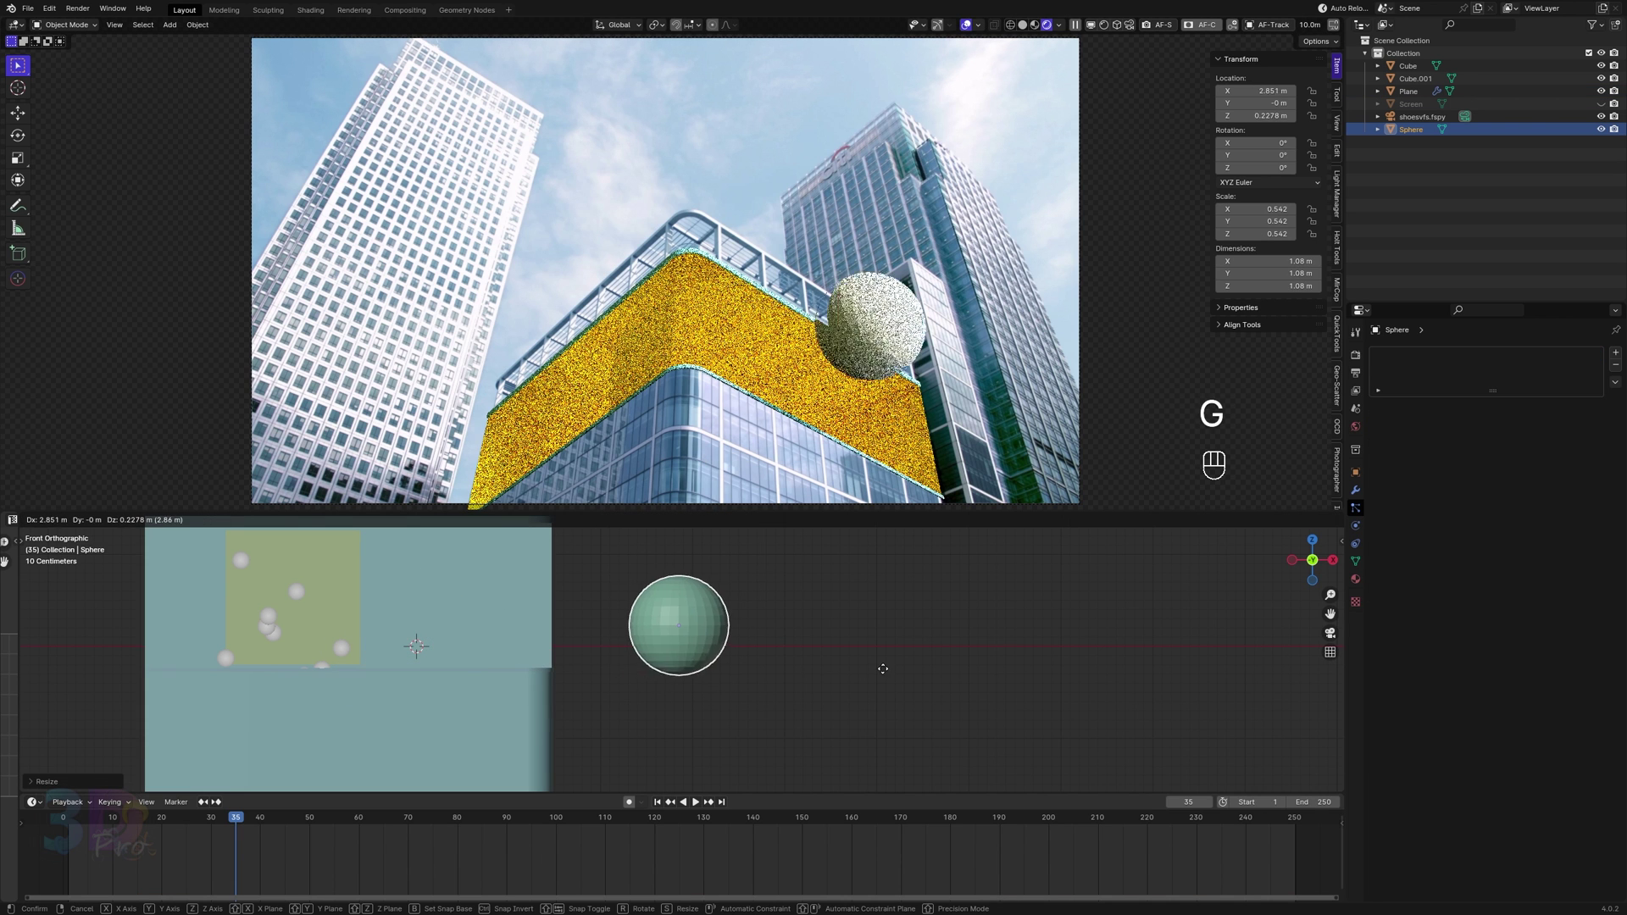
click(922, 686)
right_click(839, 618)
click(815, 618)
scroll(805, 689, up, 2)
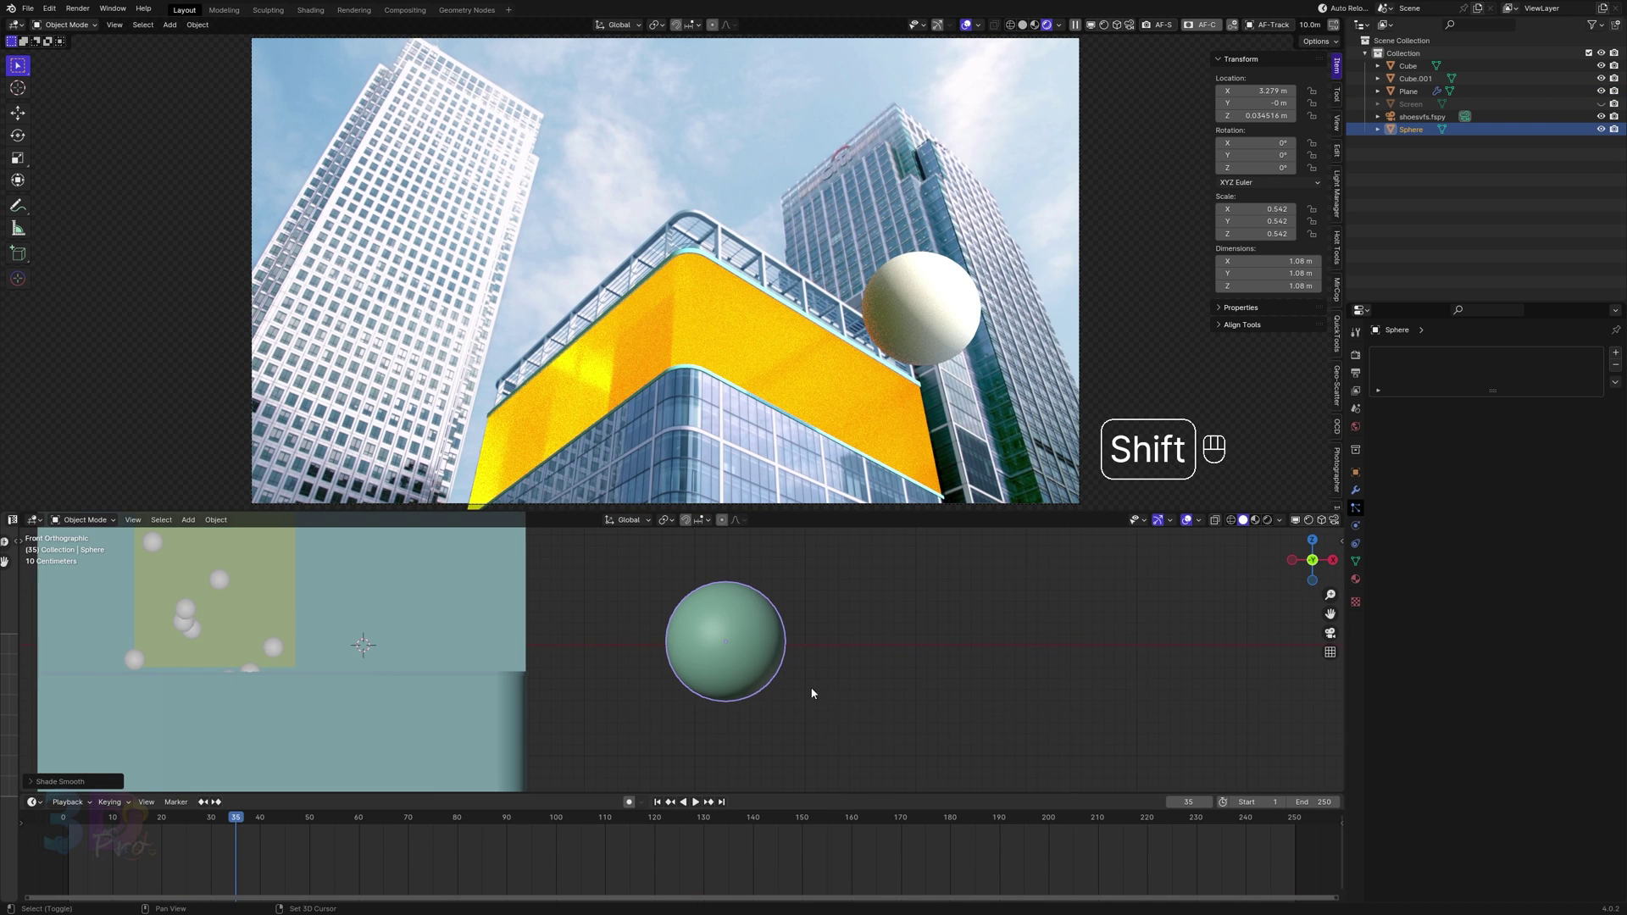
Duplicate the sphere three times along the X axis, leaving about 1.26 m between the copies' centres.
shift+middle_drag(806, 690, 666, 686)
key(shift+d)
key(x)
click(834, 686)
key(shift+d)
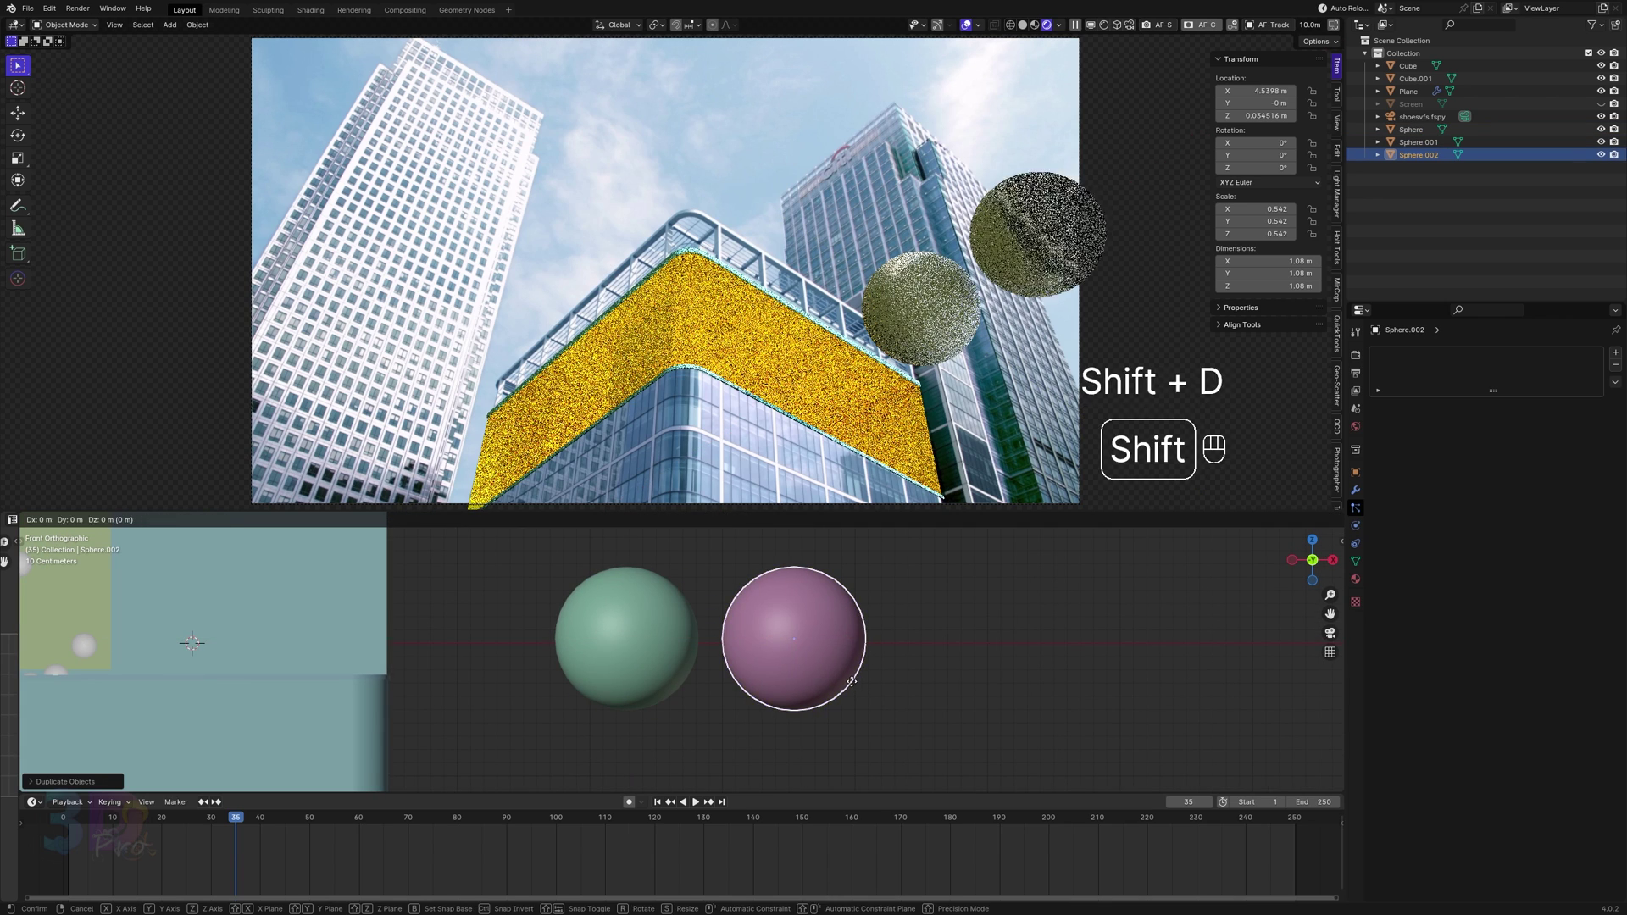
key(x)
click(1026, 691)
shift+middle_drag(1025, 690, 902, 706)
key(shift+d)
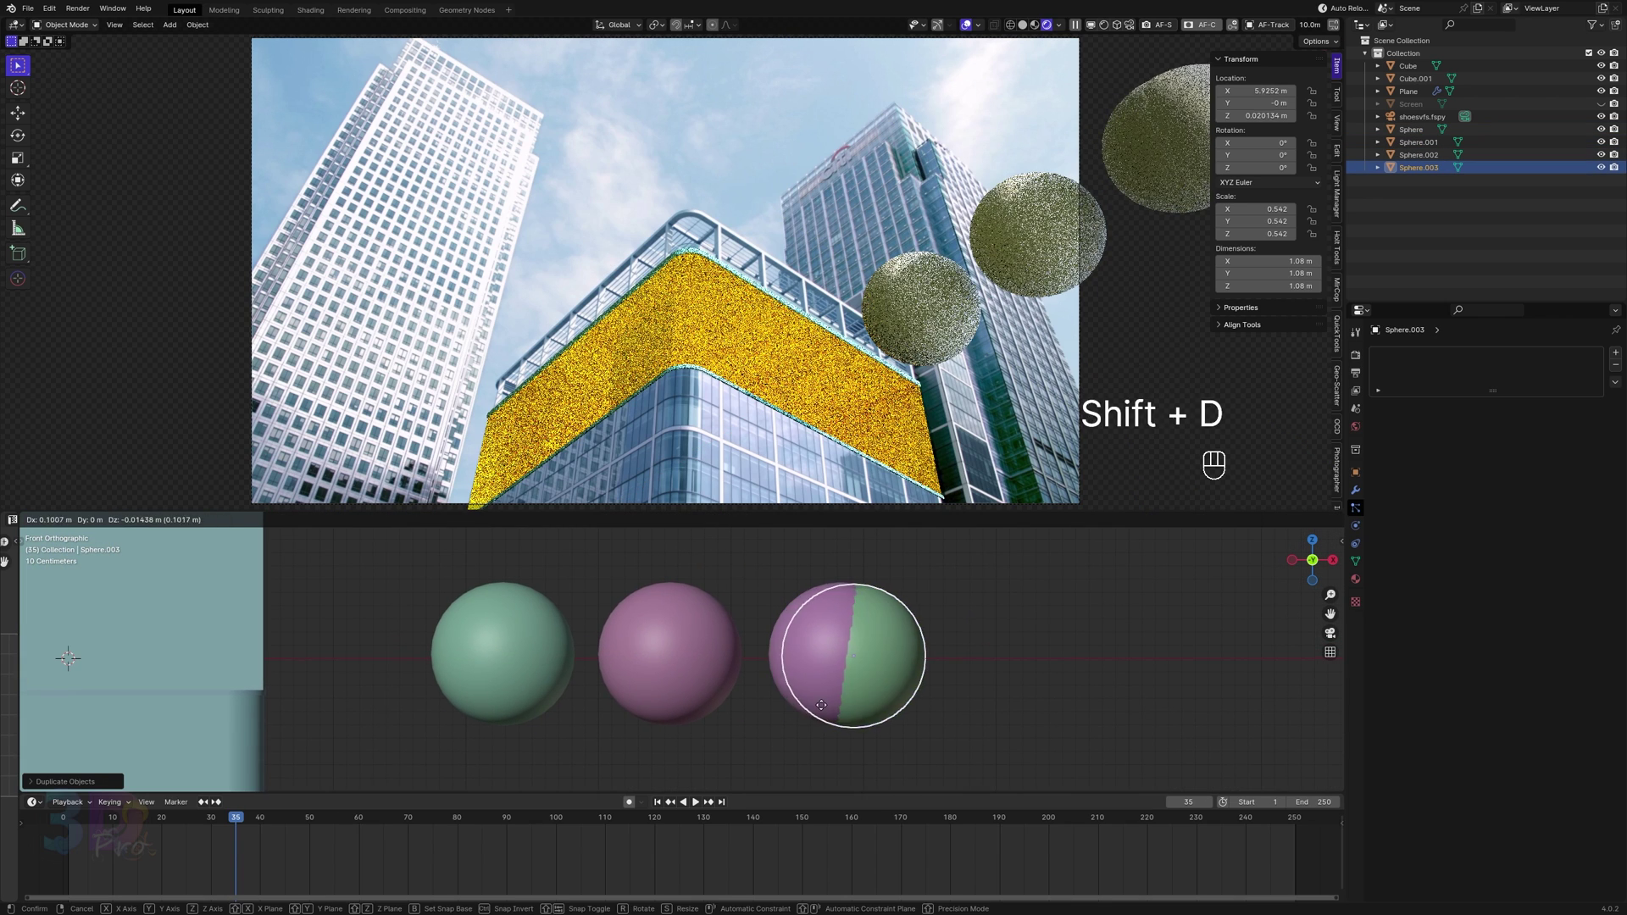
key(x)
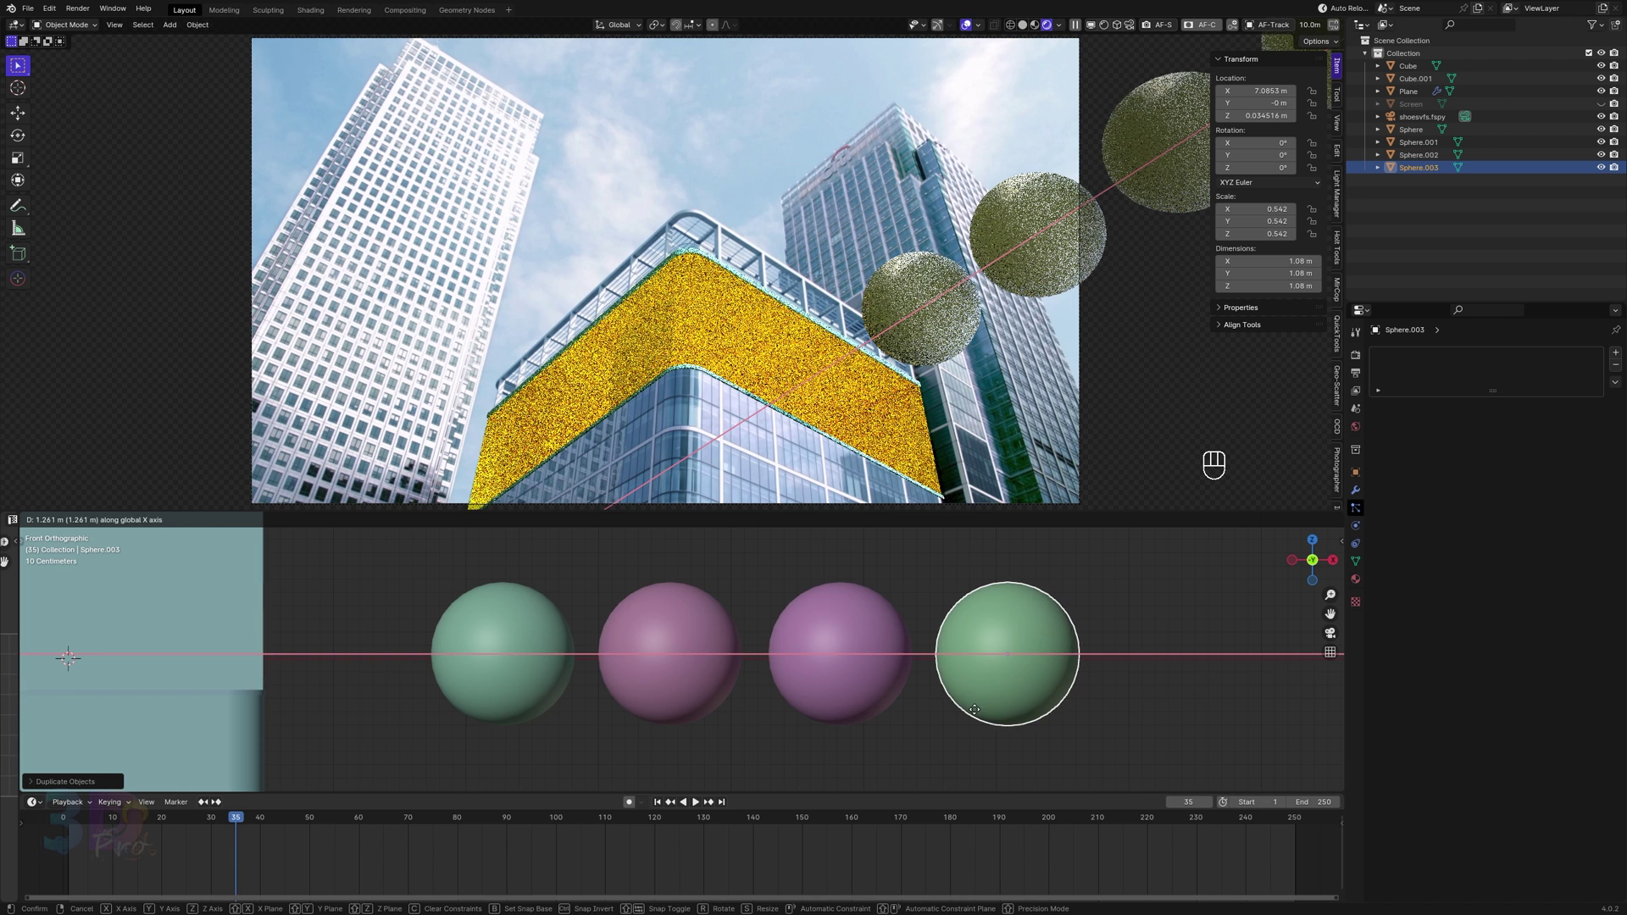
click(985, 705)
Scale the second sphere in the row down to about 0.370.
click(537, 682)
click(688, 642)
key(s)
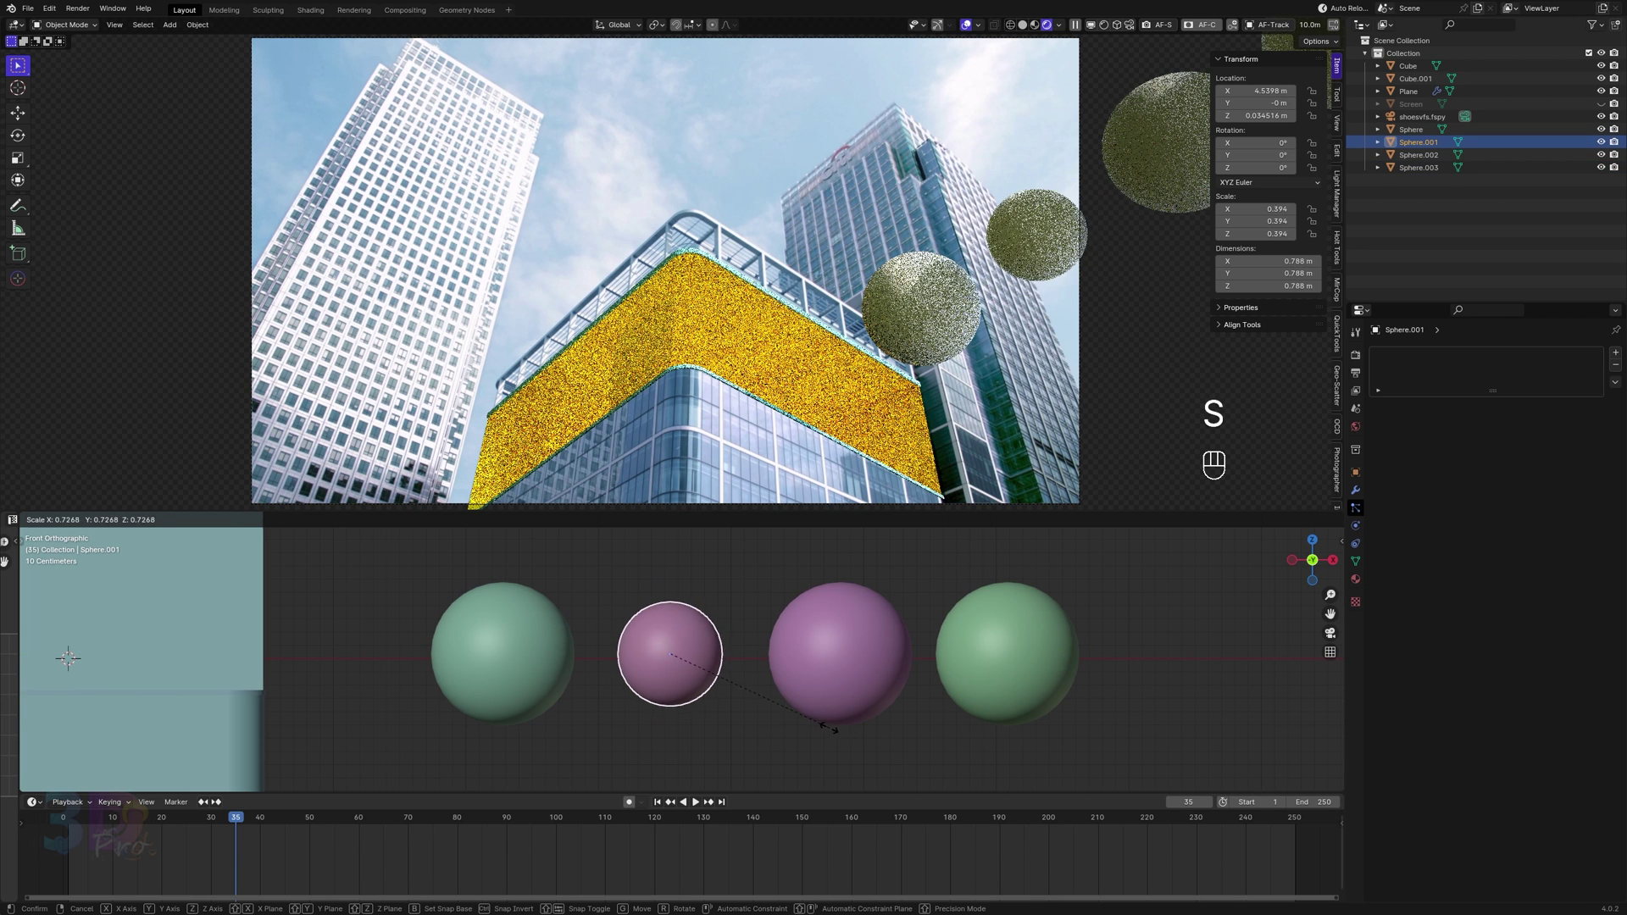
click(818, 724)
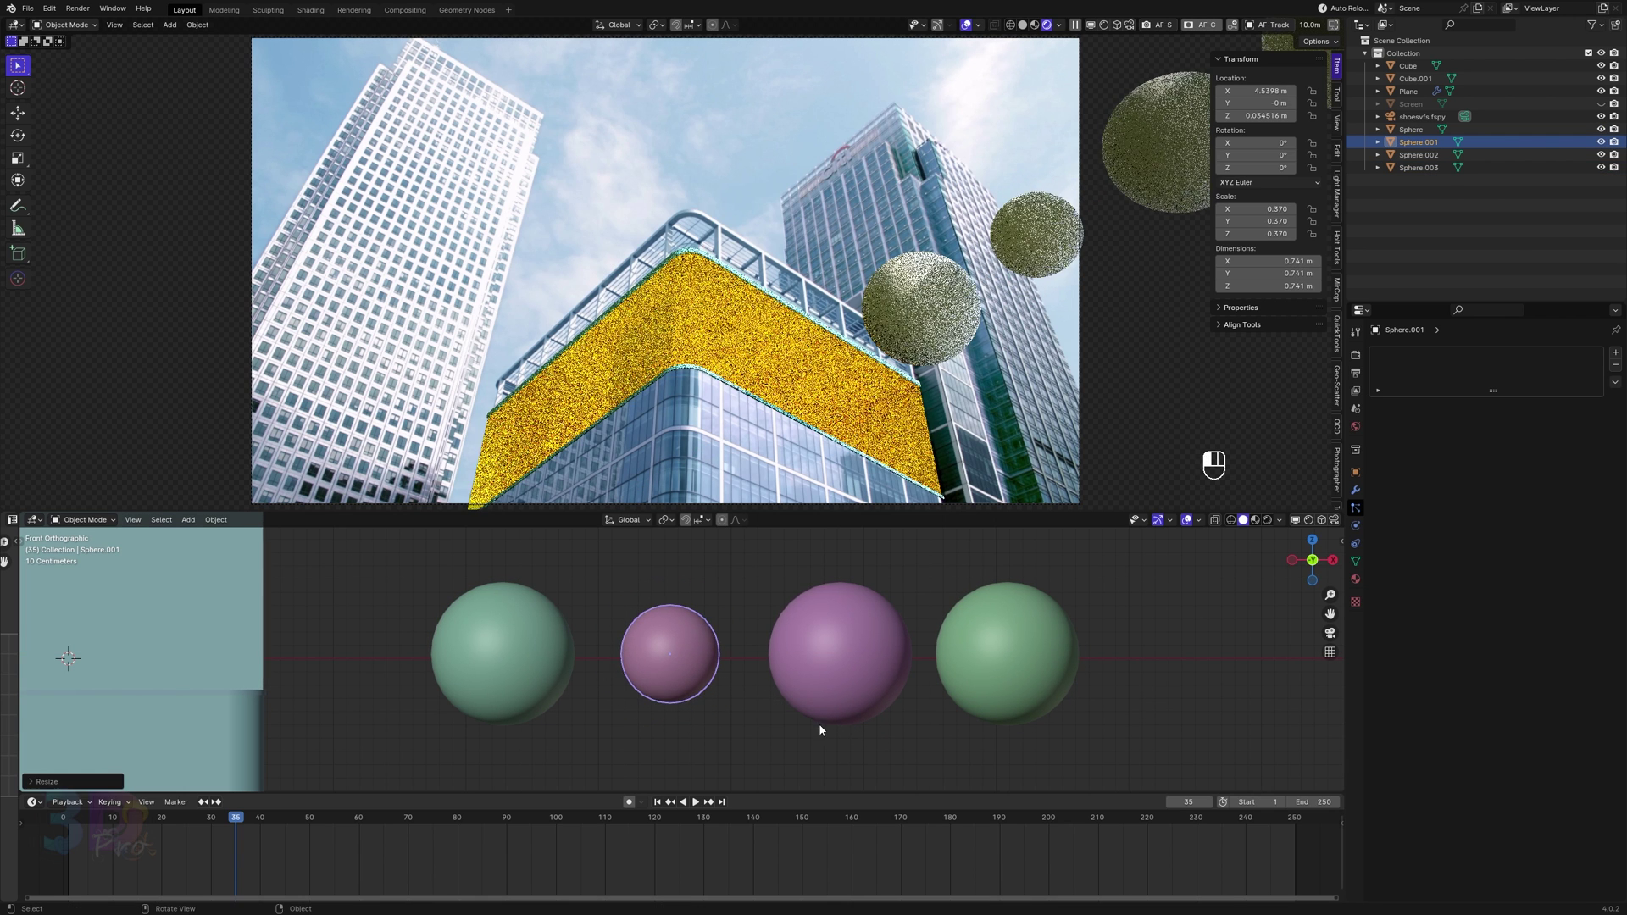
Scale the third and fourth spheres together to about 0.247 and move them along X closer to the second sphere.
click(817, 669)
shift+click(1029, 695)
key(s)
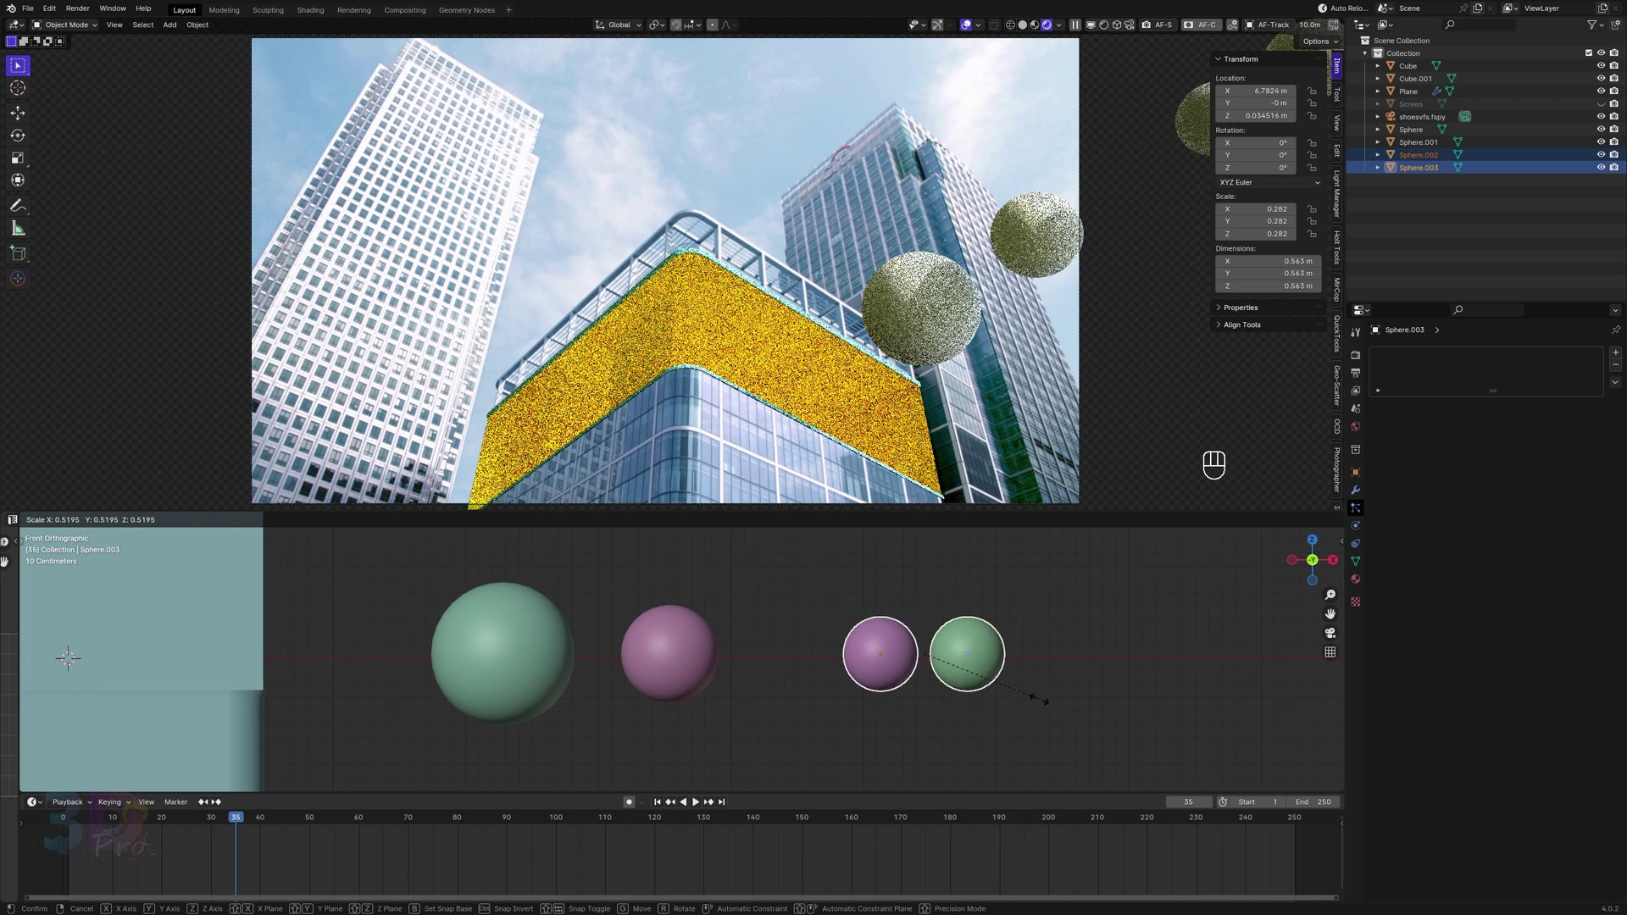
click(1022, 690)
key(g)
key(x)
click(961, 715)
key(s)
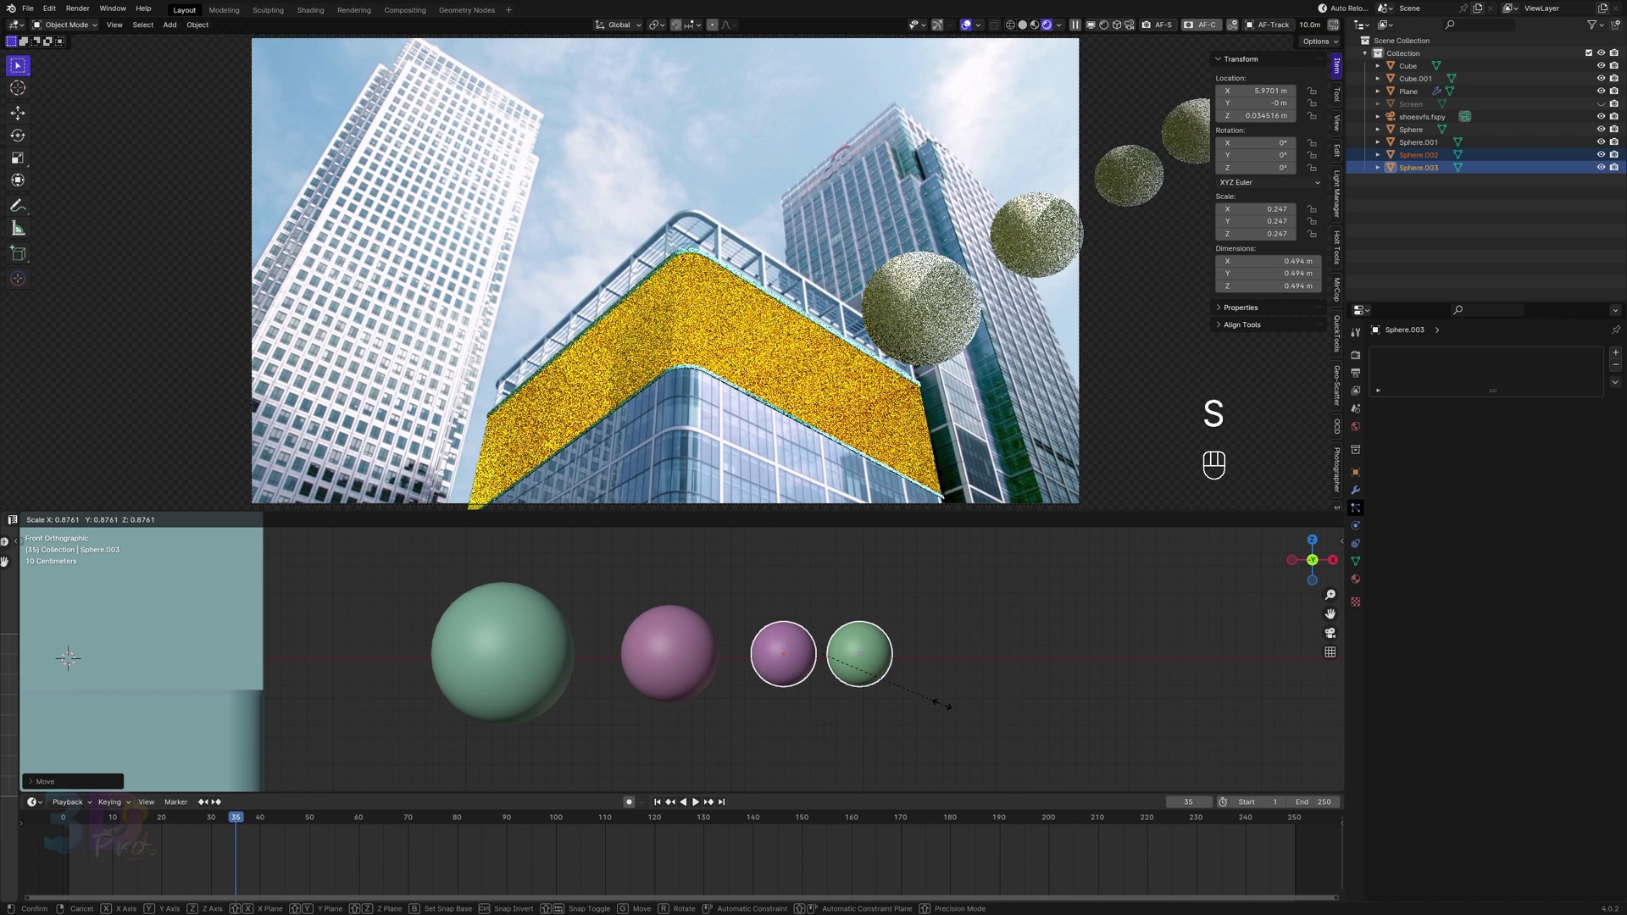
click(919, 731)
scroll(917, 725, up, 2)
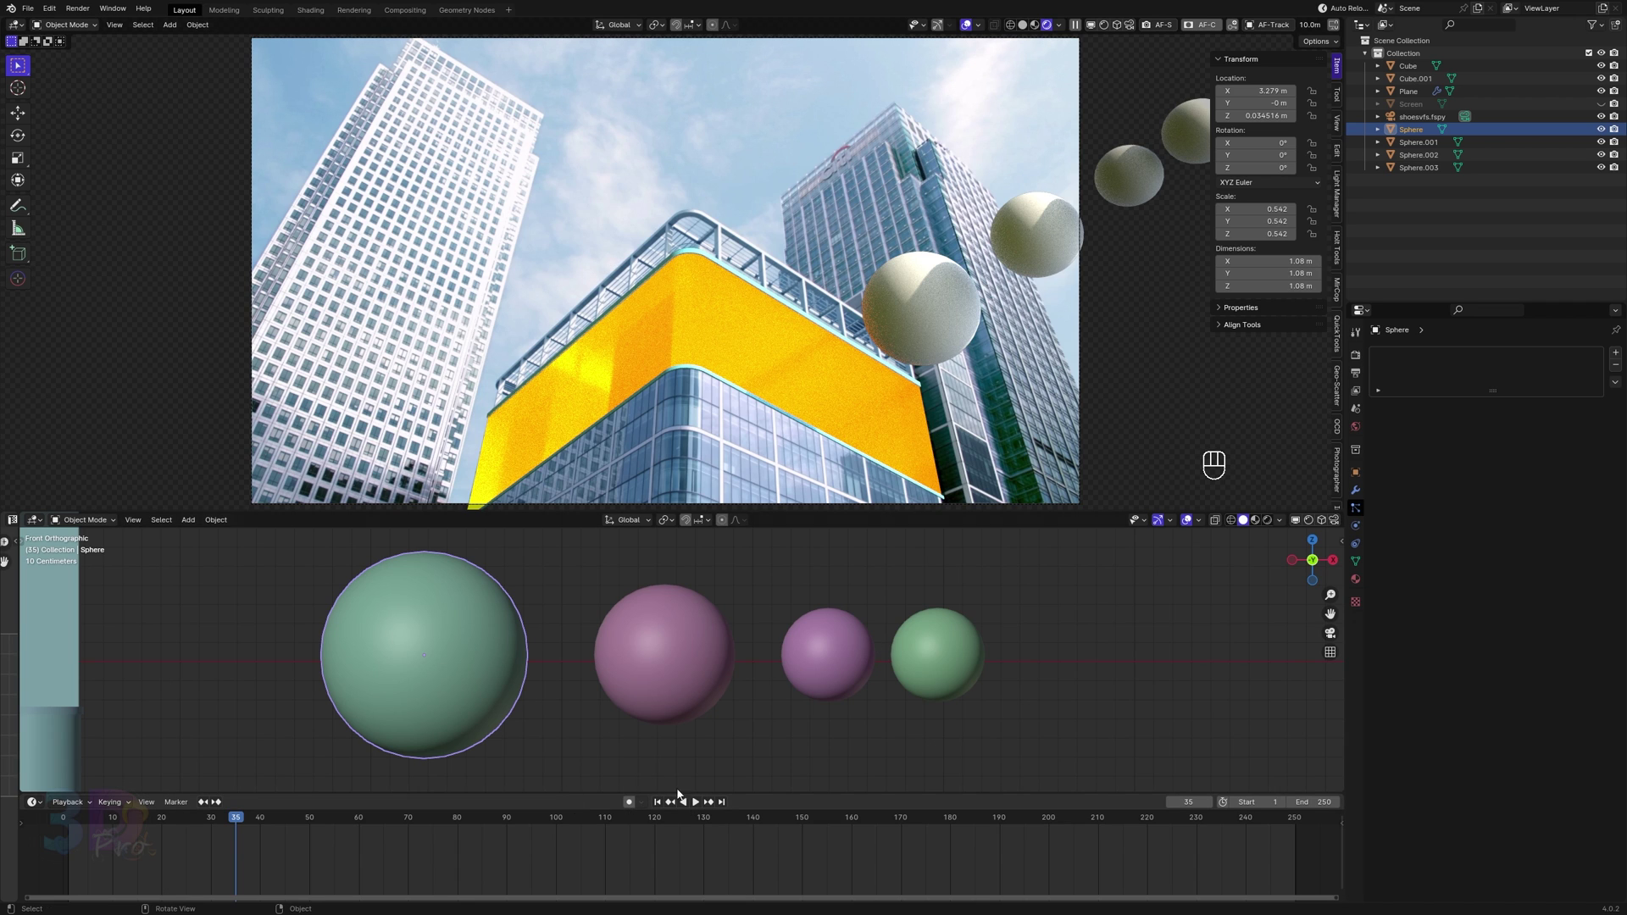
Create a new material for the largest sphere and name it Sphere 1.
click(1357, 577)
click(1549, 413)
click(1489, 407)
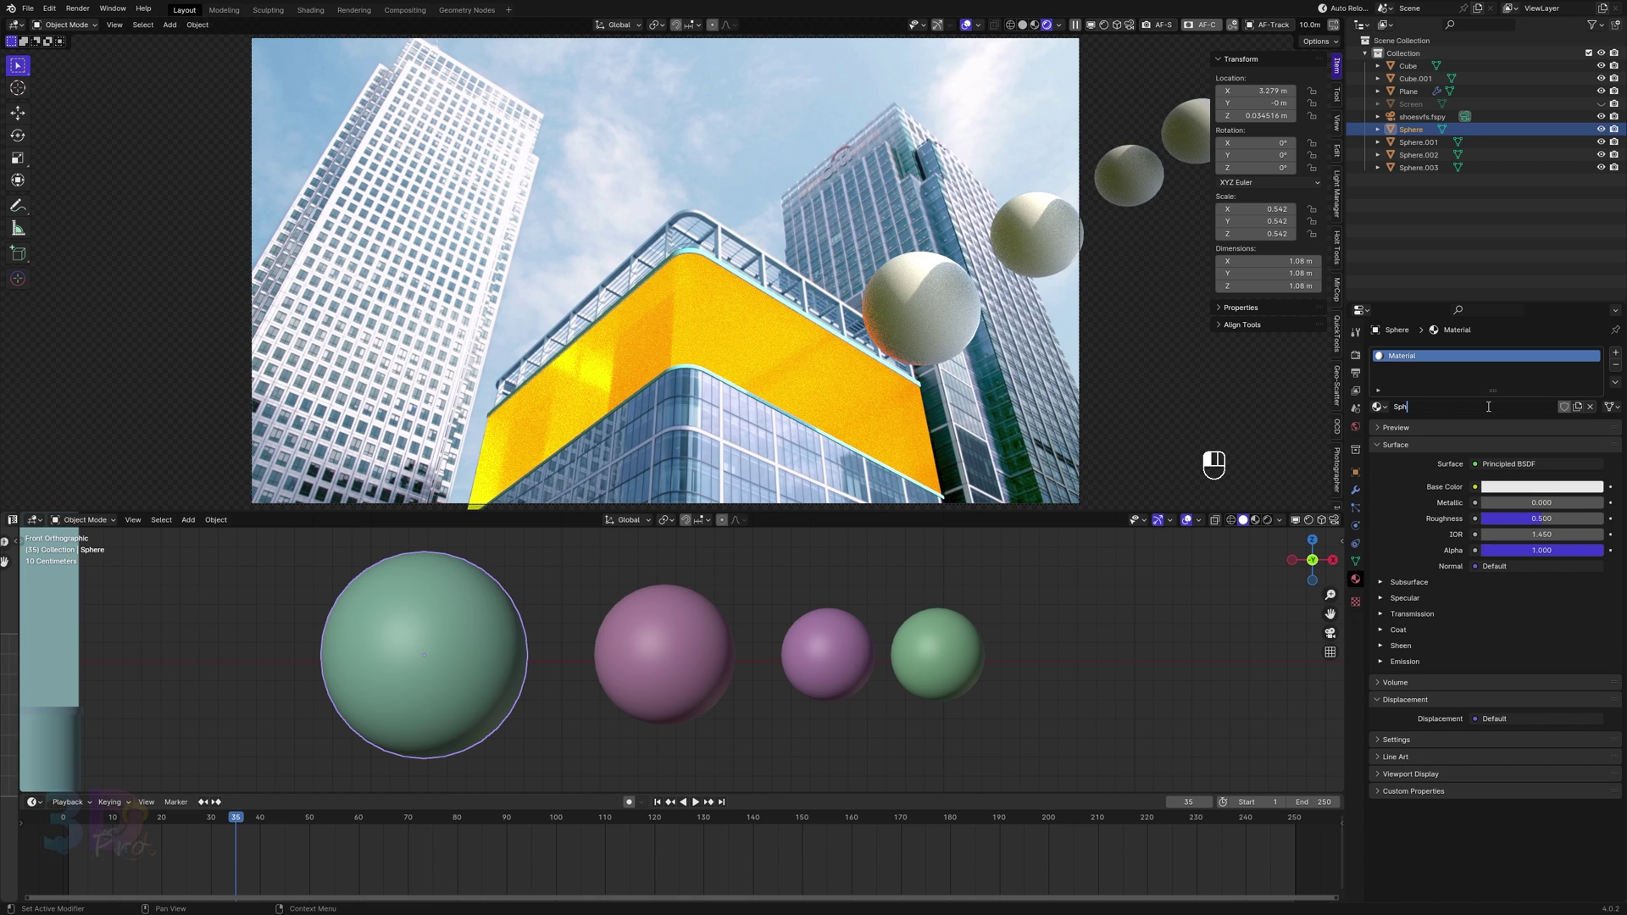
key(Return)
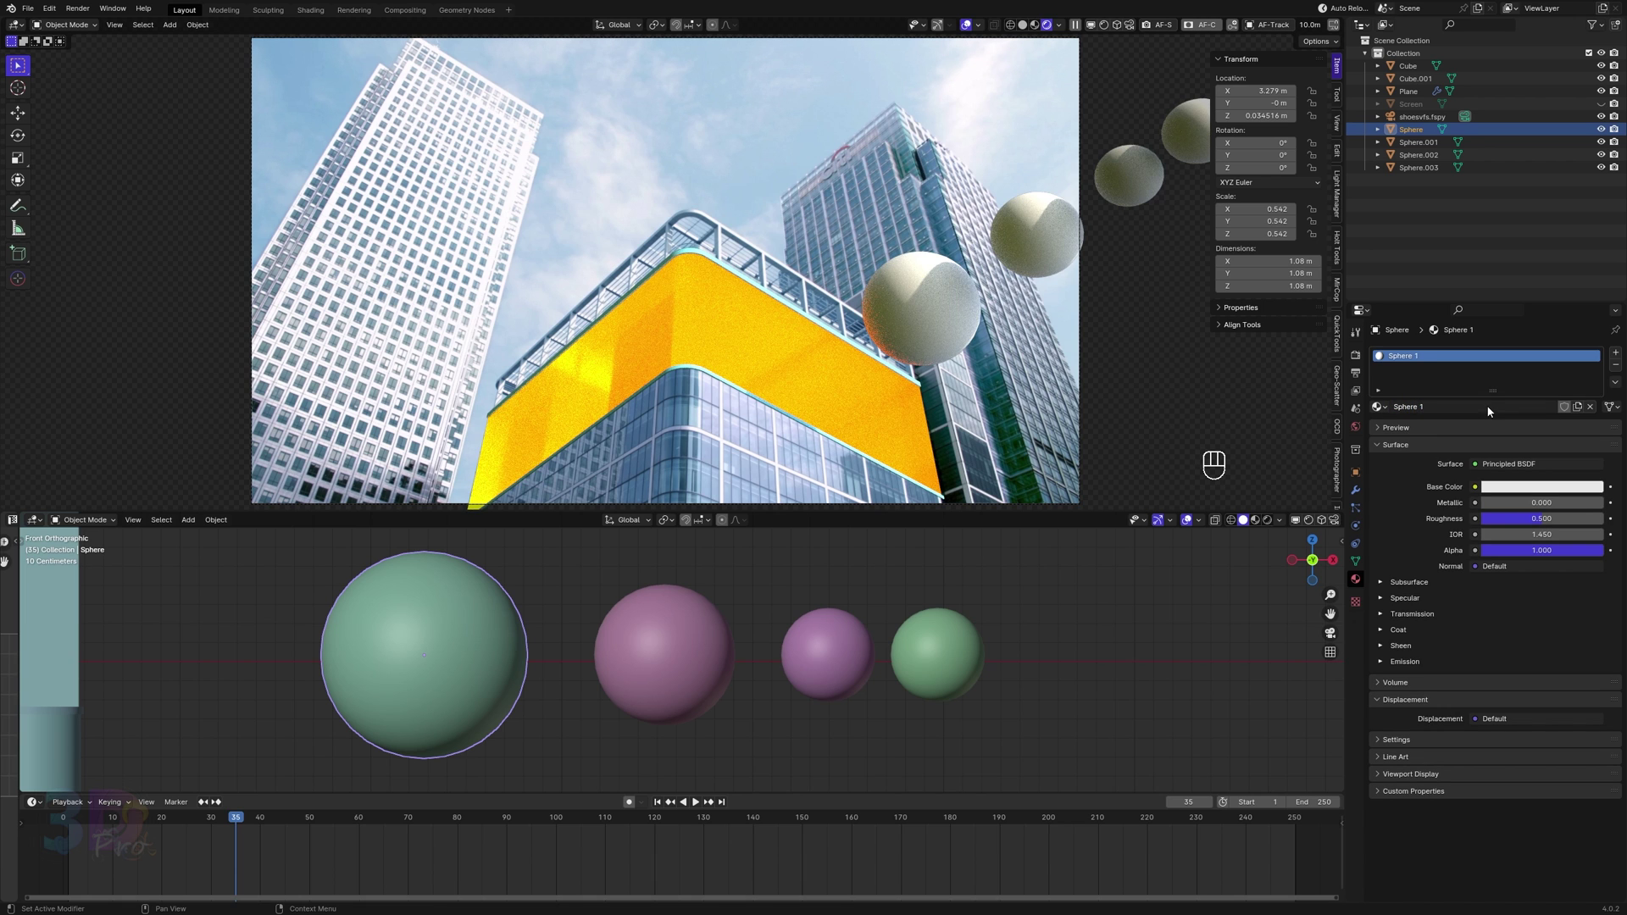
Link the largest sphere's material to the second and third spheres and check that each one uses it.
shift+click(821, 695)
shift+click(700, 669)
shift+click(460, 656)
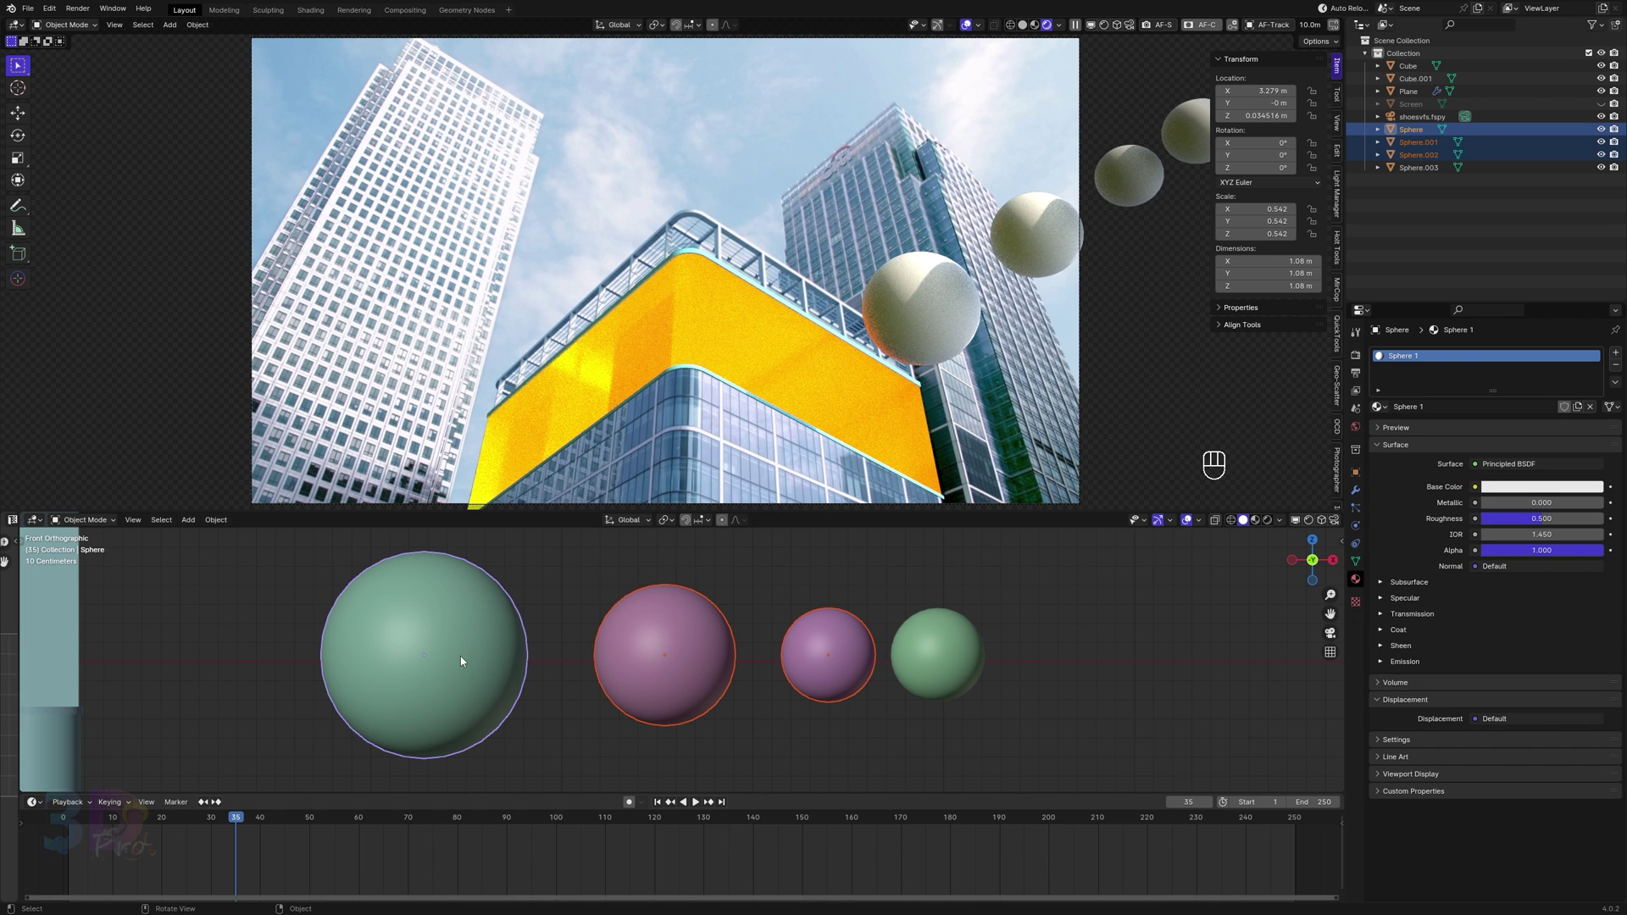
key(ctrl+l)
click(405, 657)
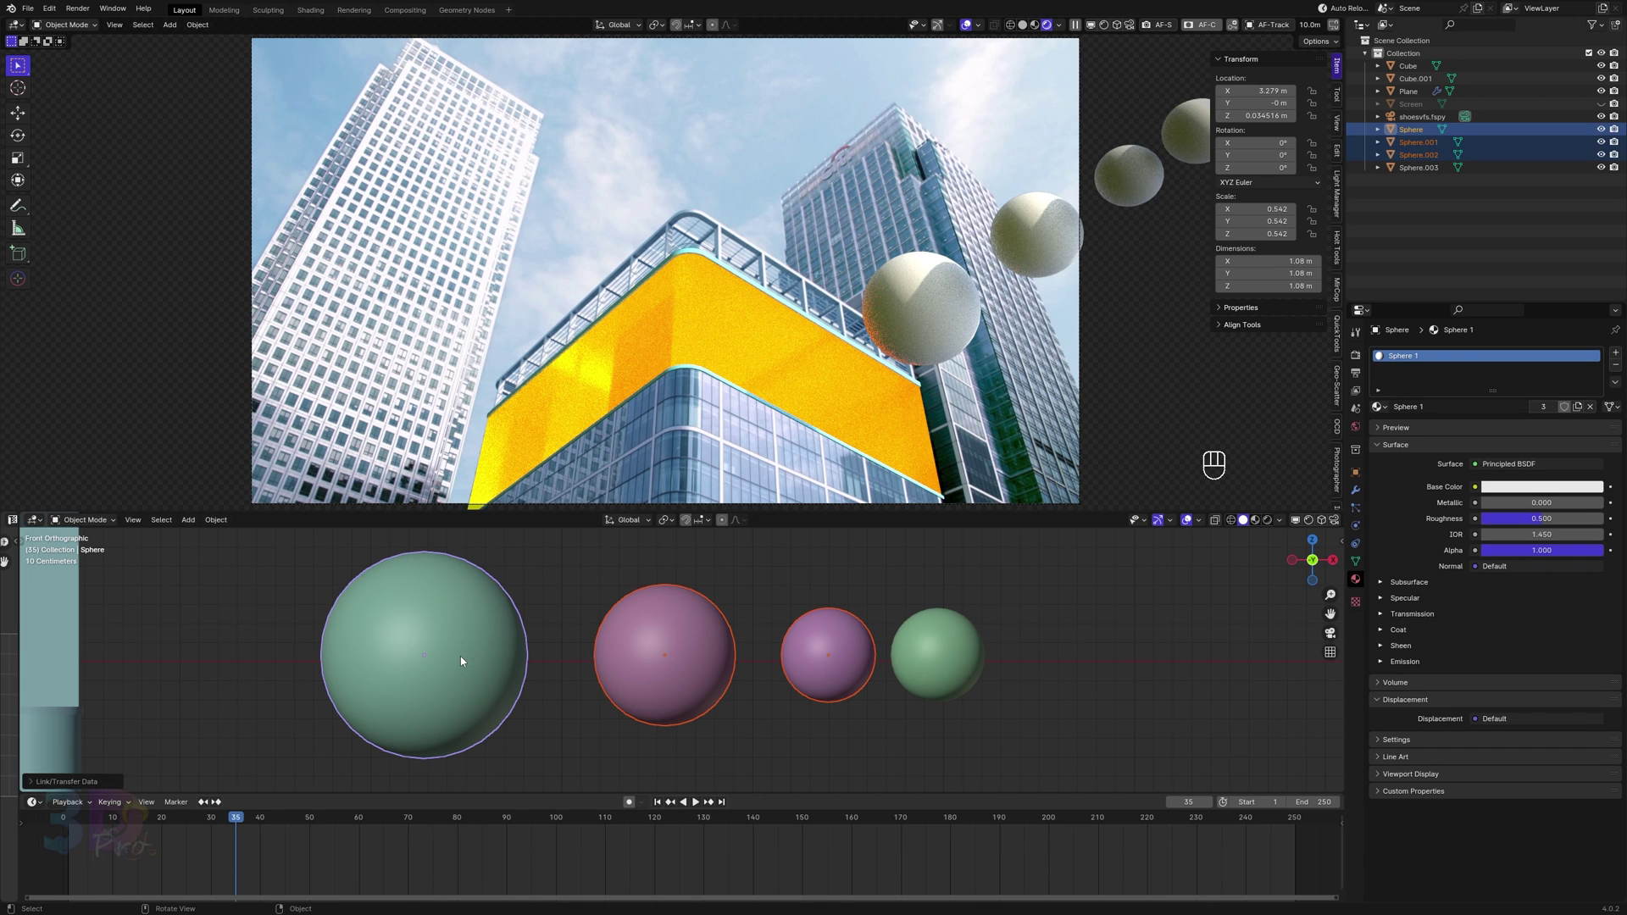
click(670, 661)
click(826, 654)
click(512, 648)
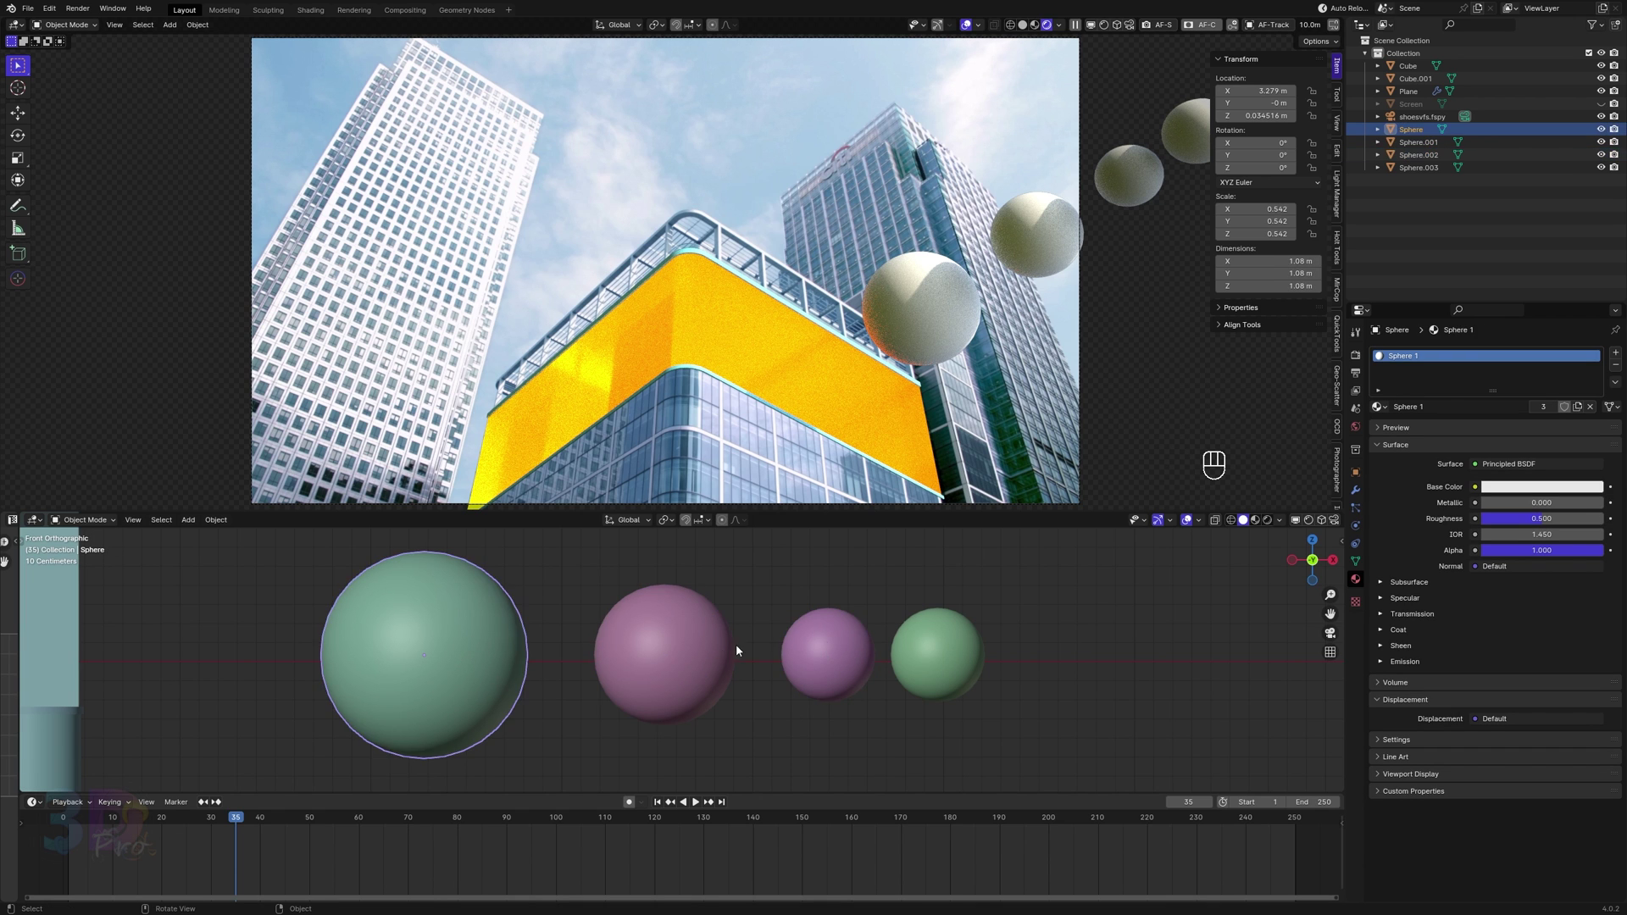
click(829, 651)
Give the fourth sphere its own new material named Sphere 2.
click(952, 644)
double_click(1500, 407)
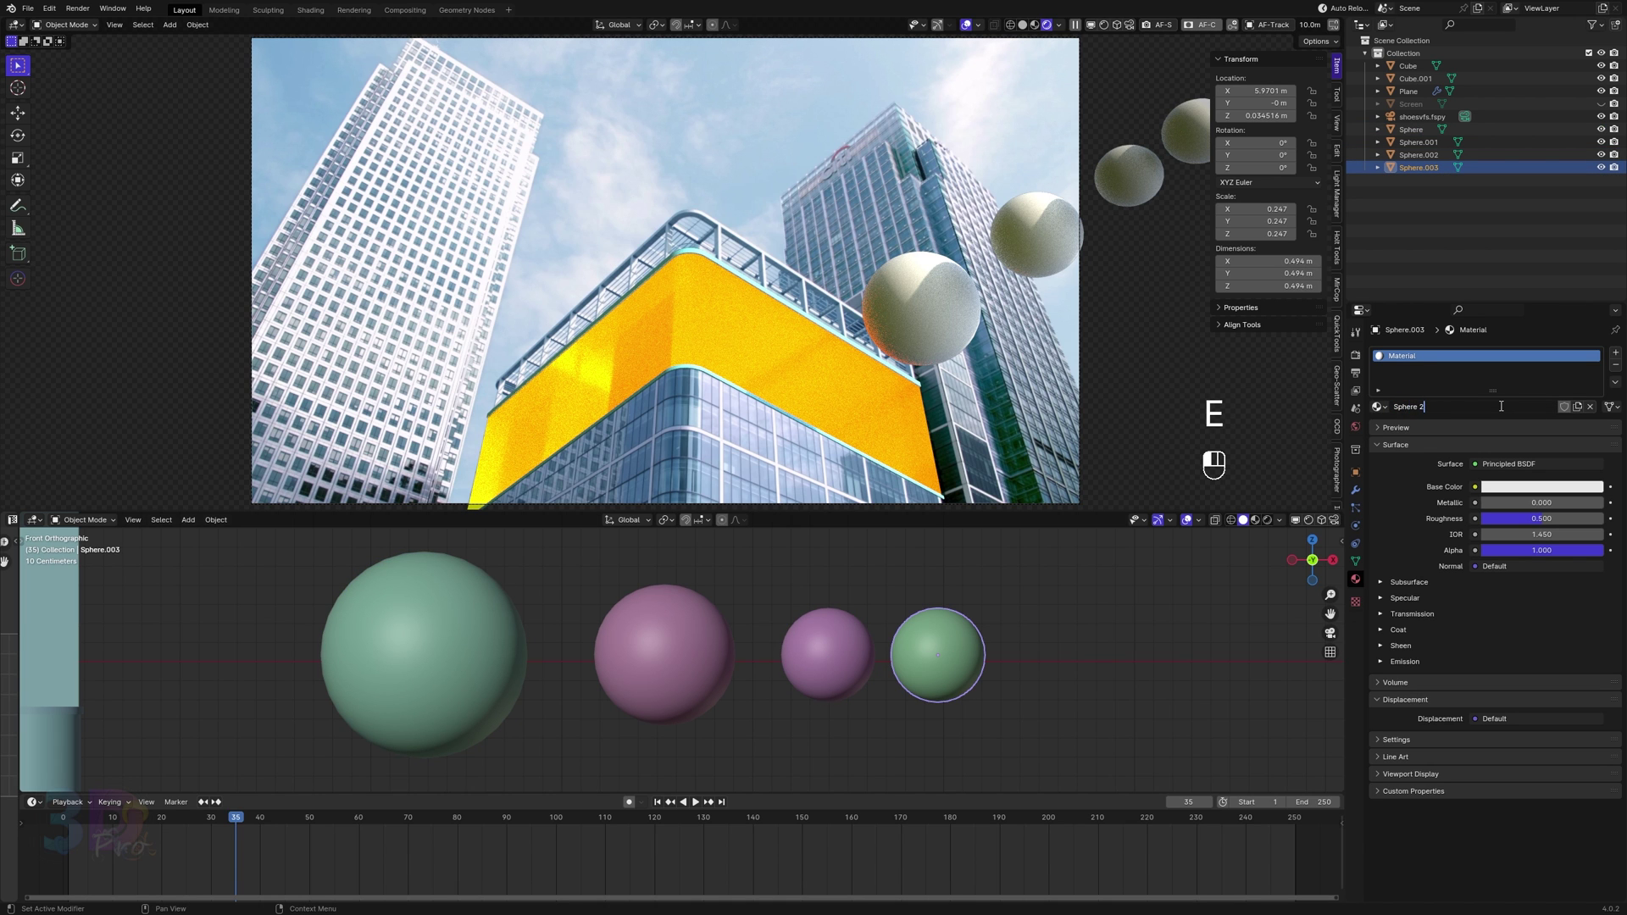
key(Return)
Change the lower viewport to the Shader Editor and show the largest sphere's Sphere 1 material.
click(69, 520)
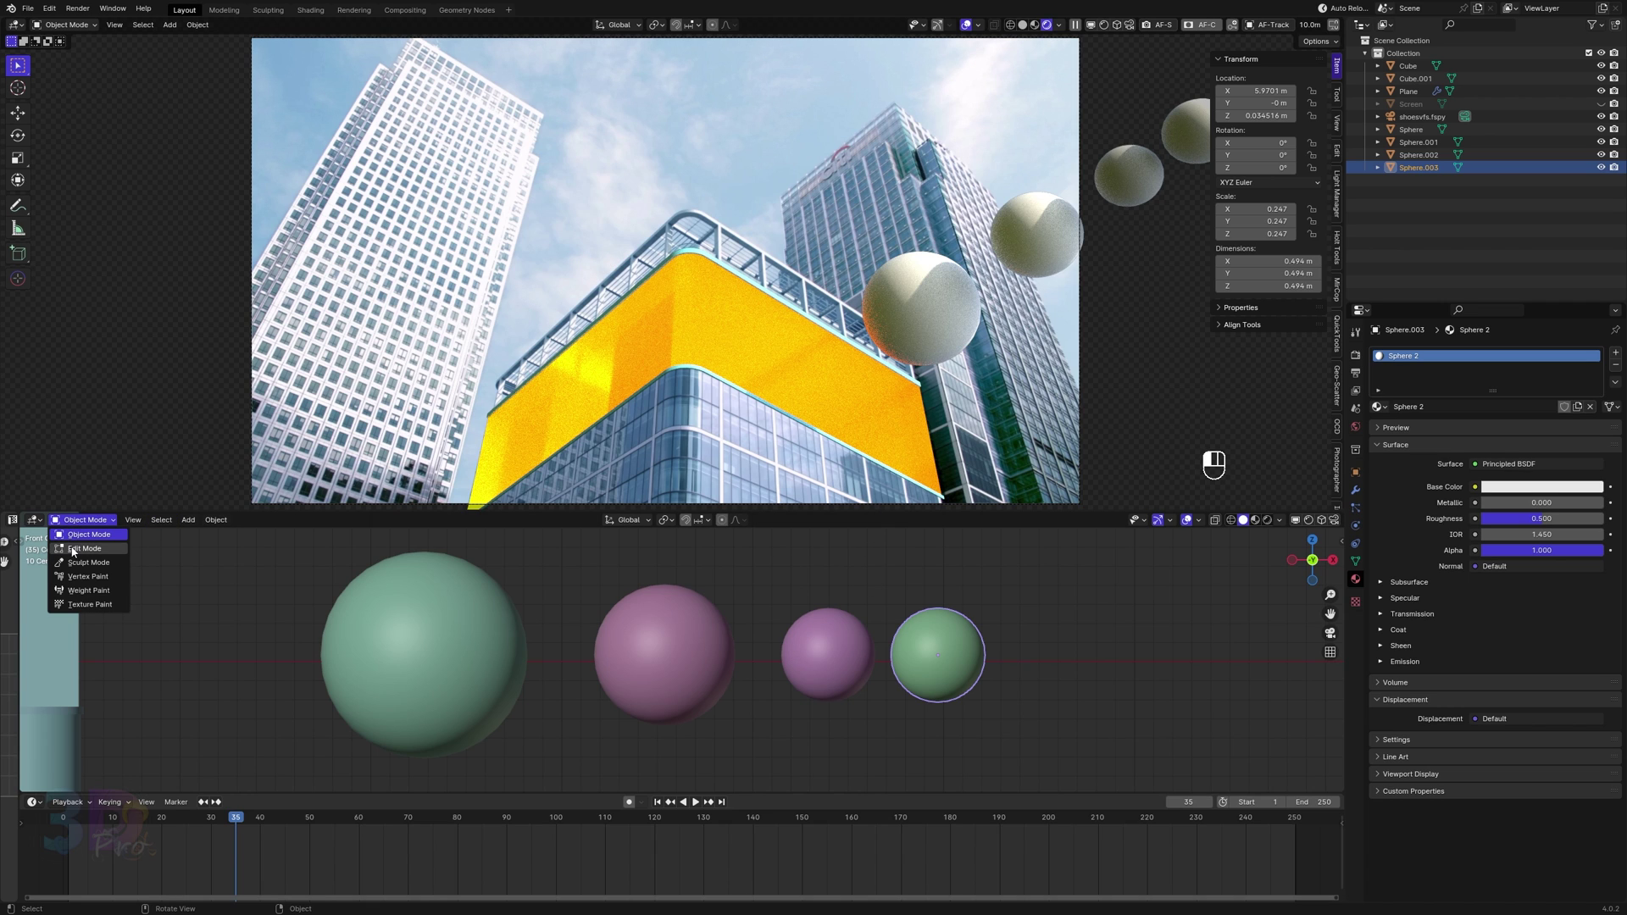
click(33, 519)
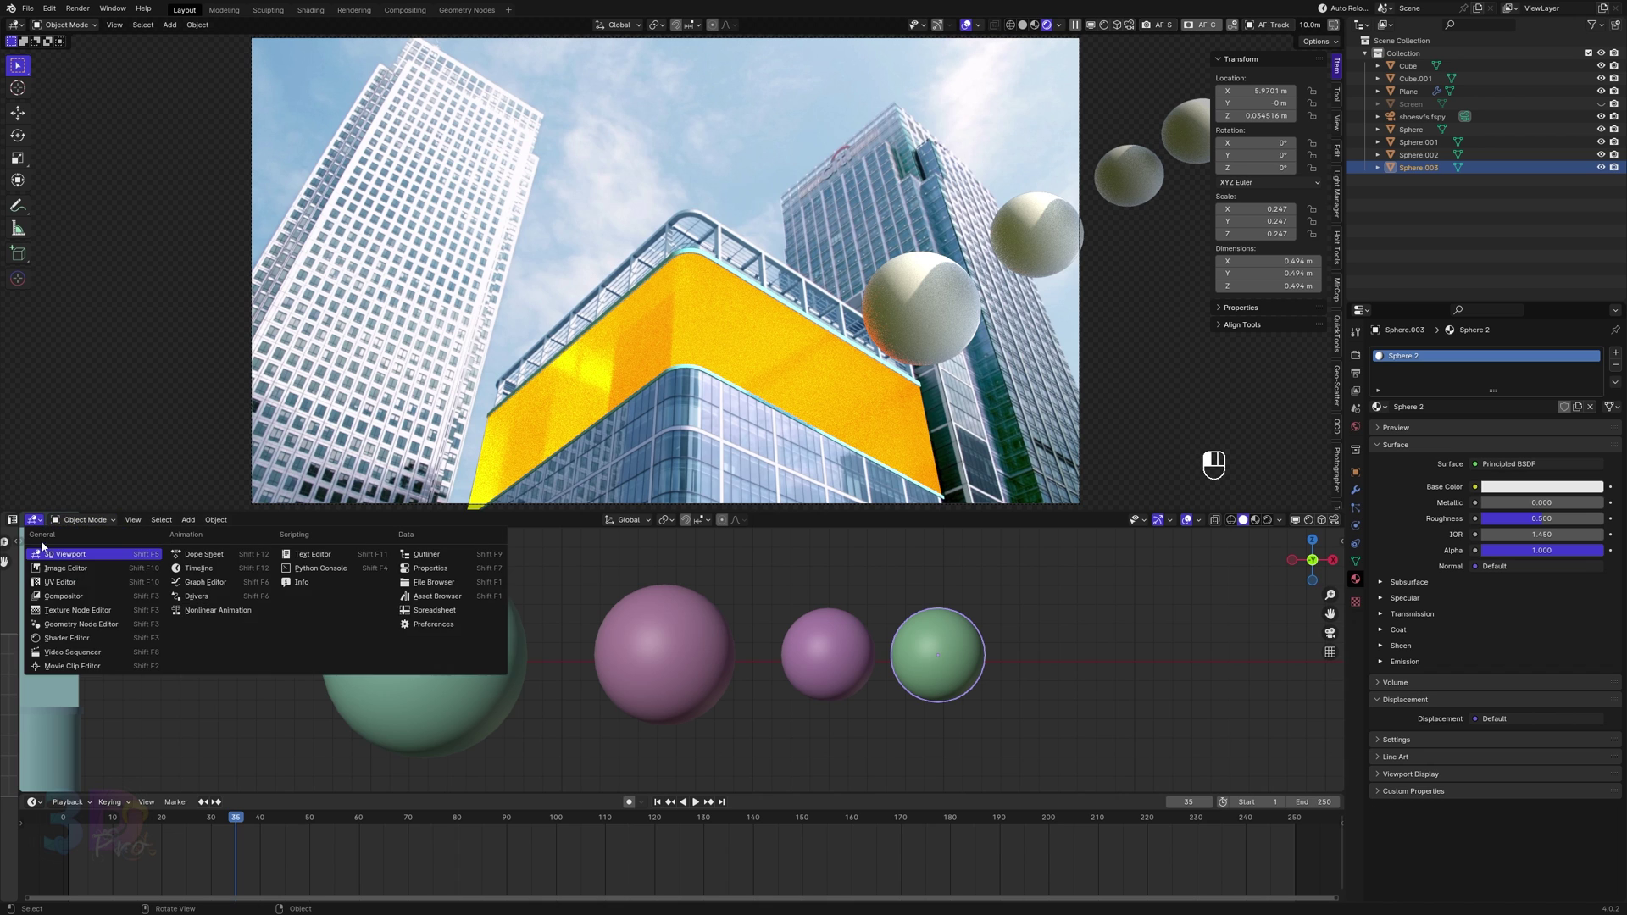
click(64, 637)
scroll(669, 614, up, 1)
click(935, 288)
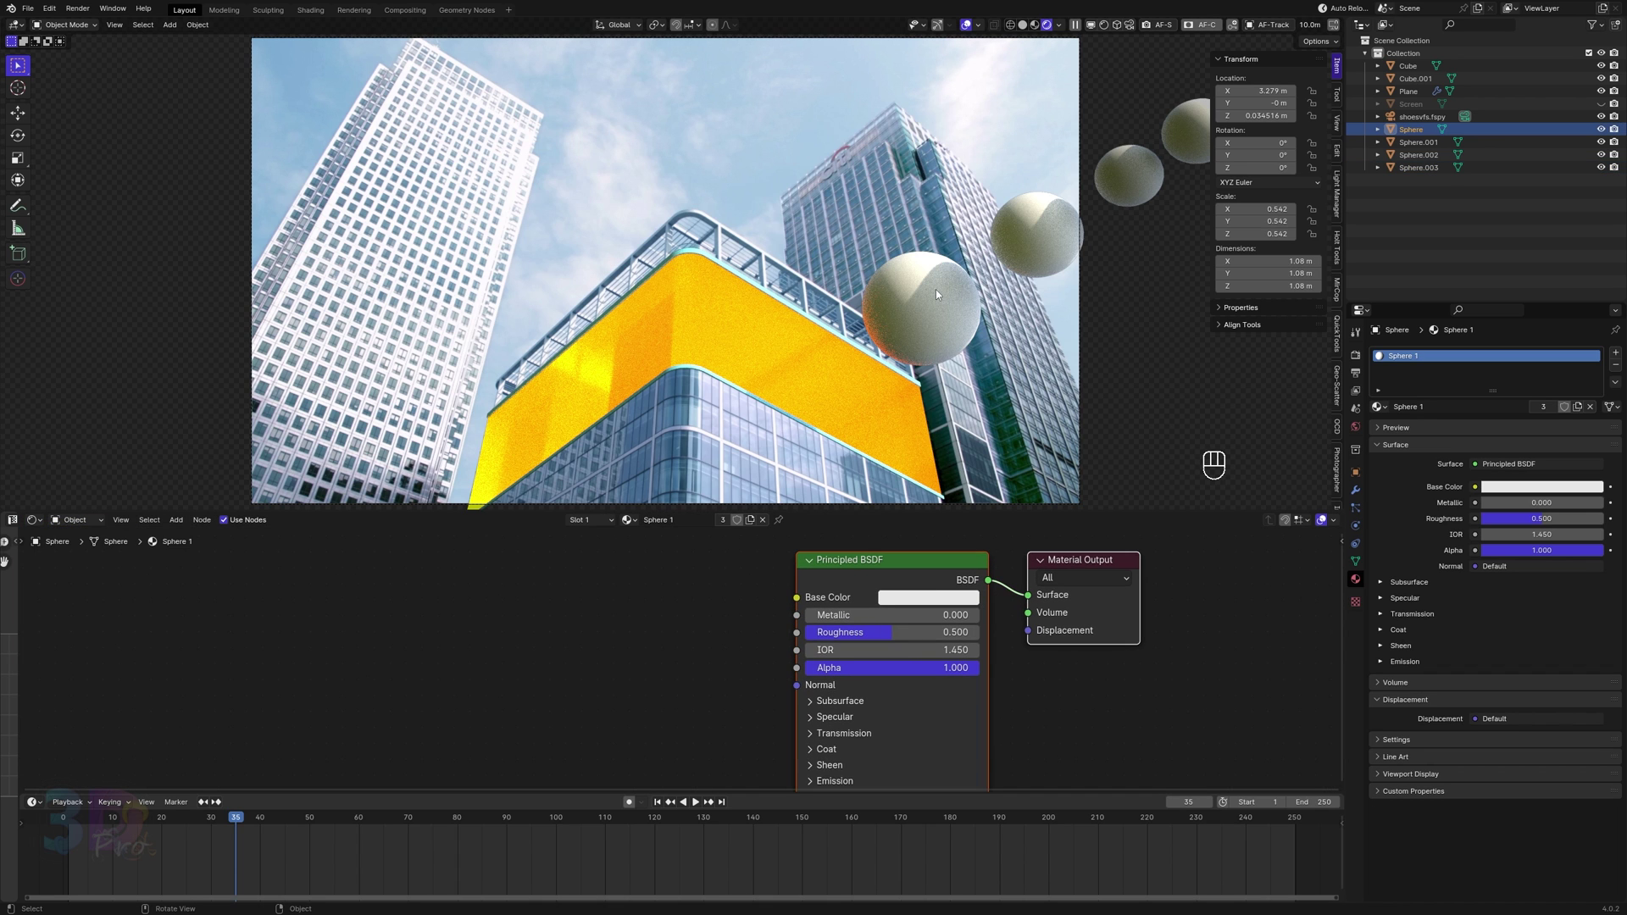
Copy the Color Ramp node from the building's Inside material into Sphere 1 and place it well before the Principled BSDF.
shift+middle_drag(676, 596, 637, 593)
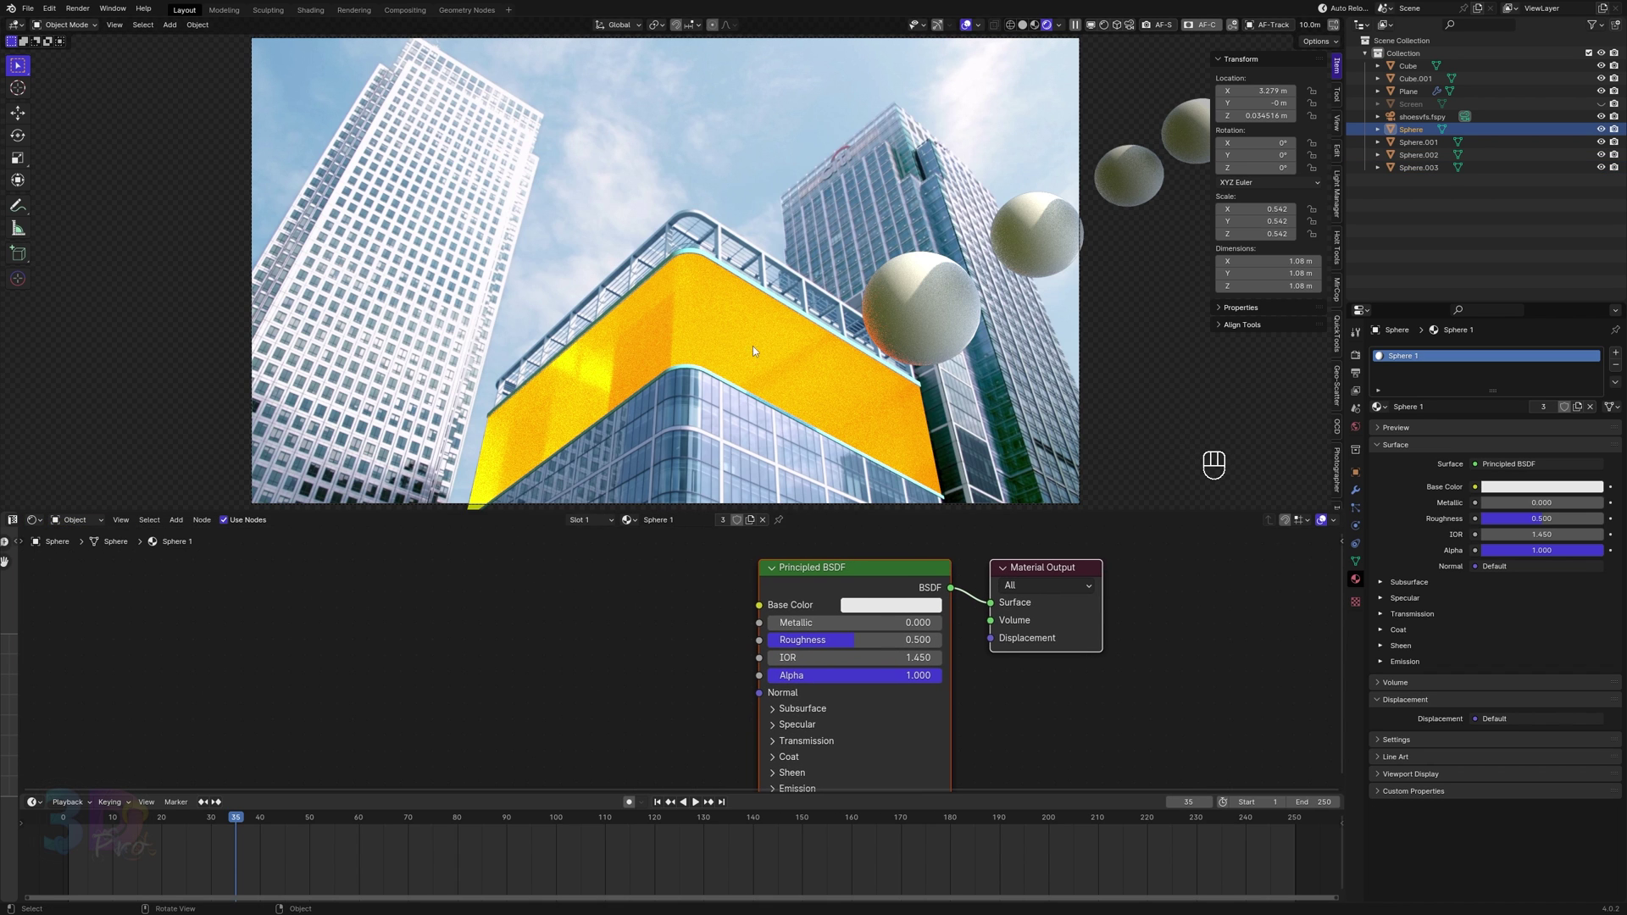
middle_drag(752, 345, 716, 318)
scroll(716, 319, up, 2)
scroll(610, 617, down, 1)
shift+middle_drag(555, 627, 537, 625)
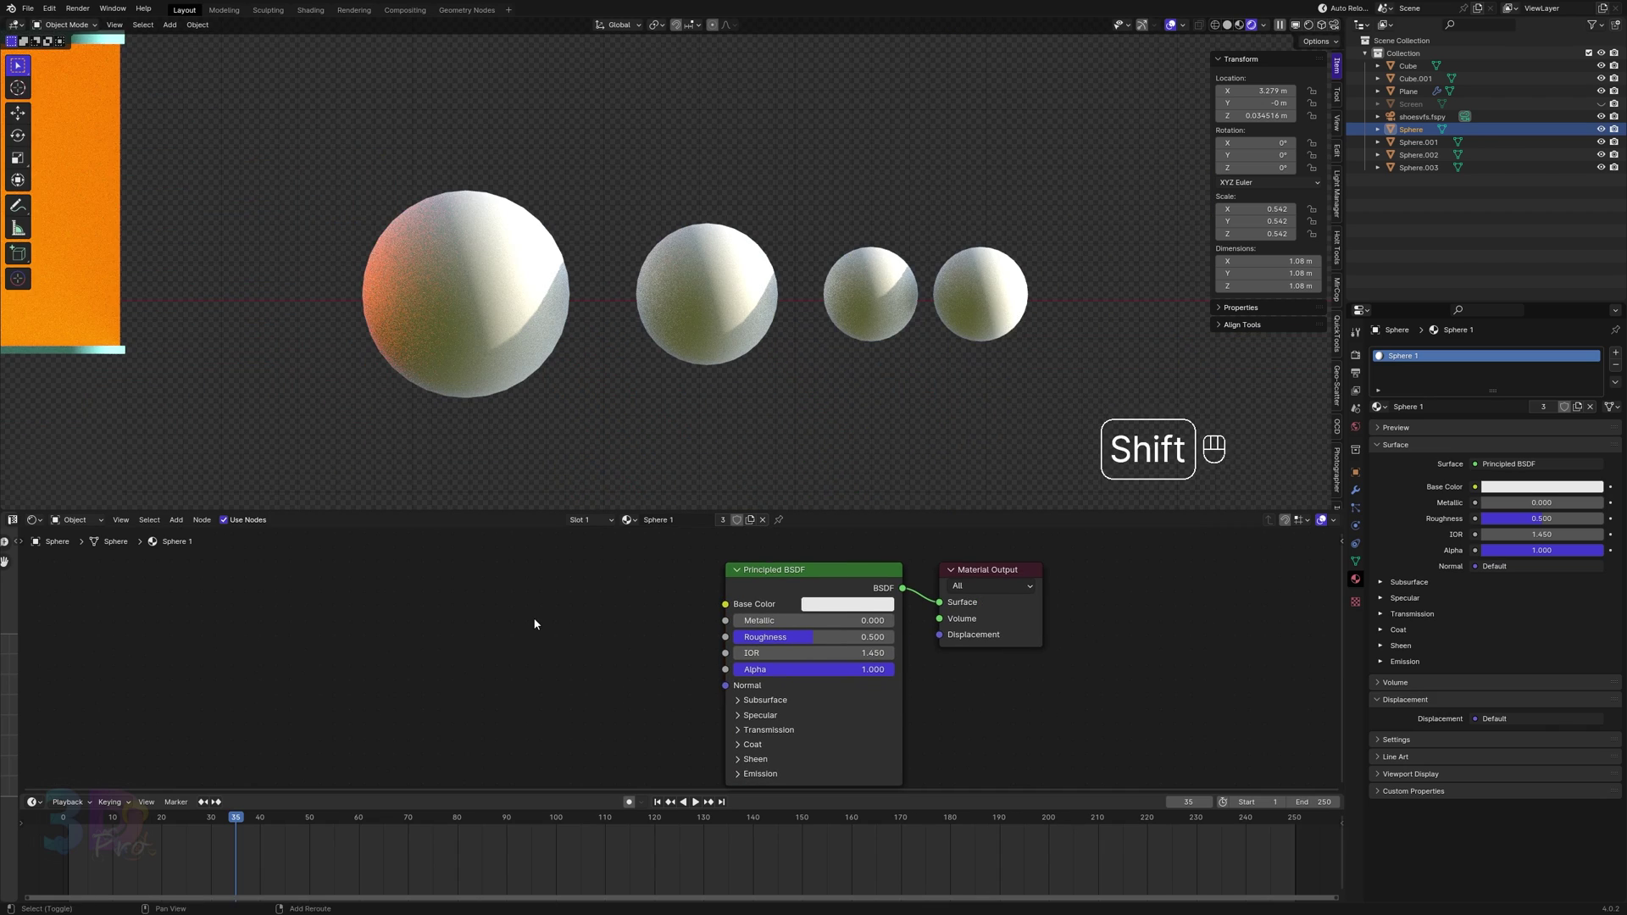
click(81, 246)
click(423, 590)
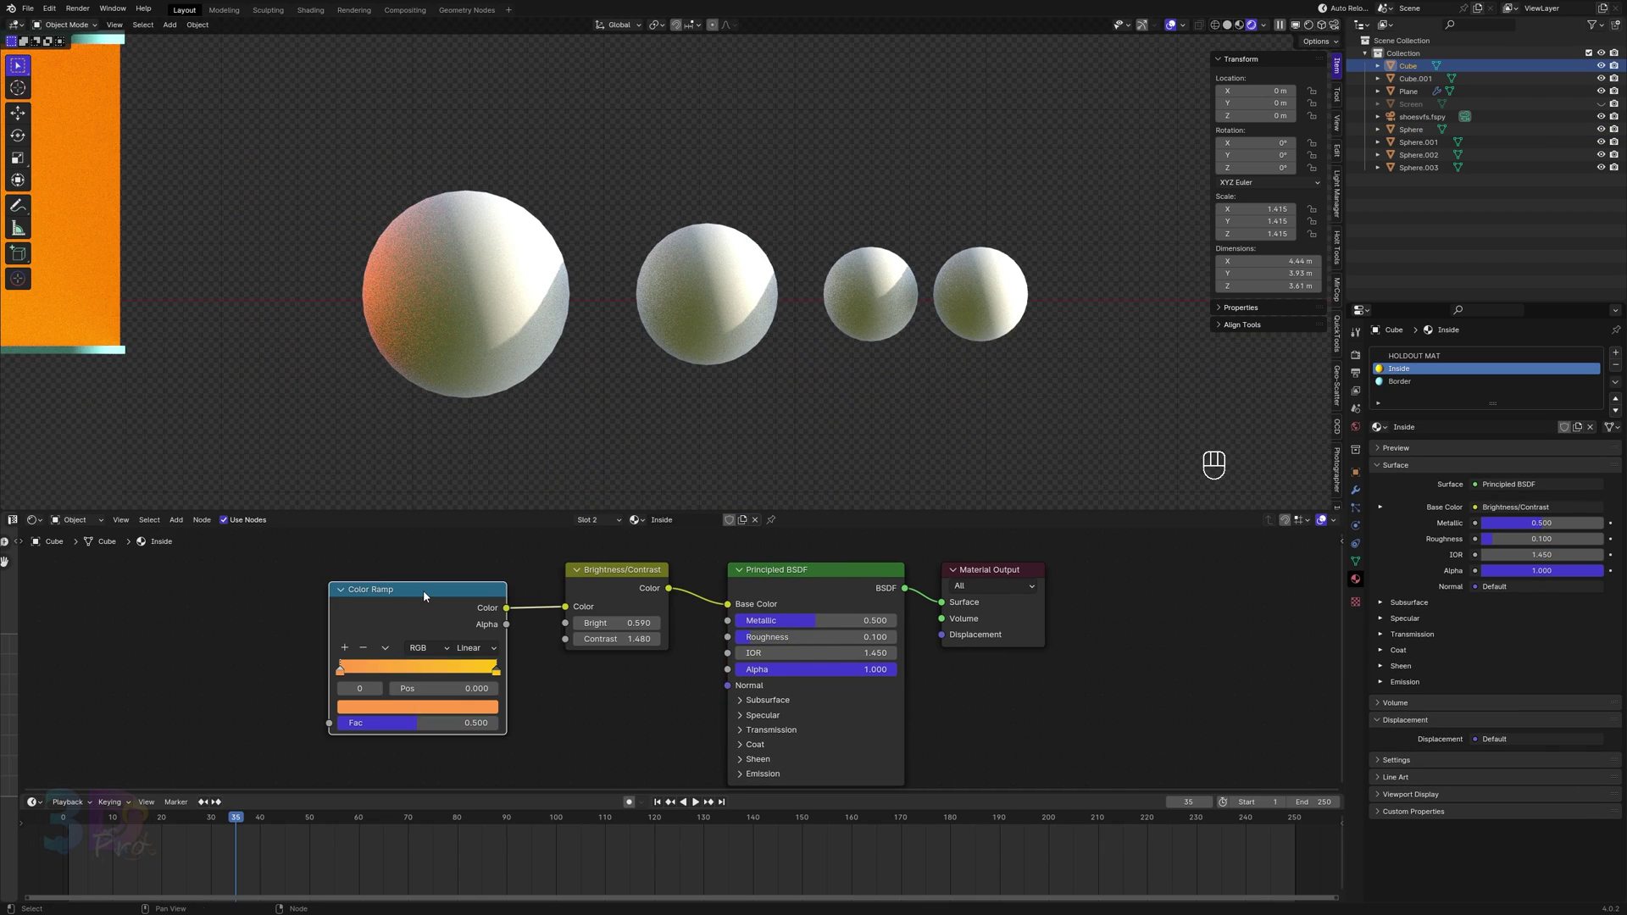
key(ctrl+c)
click(544, 328)
key(ctrl+v)
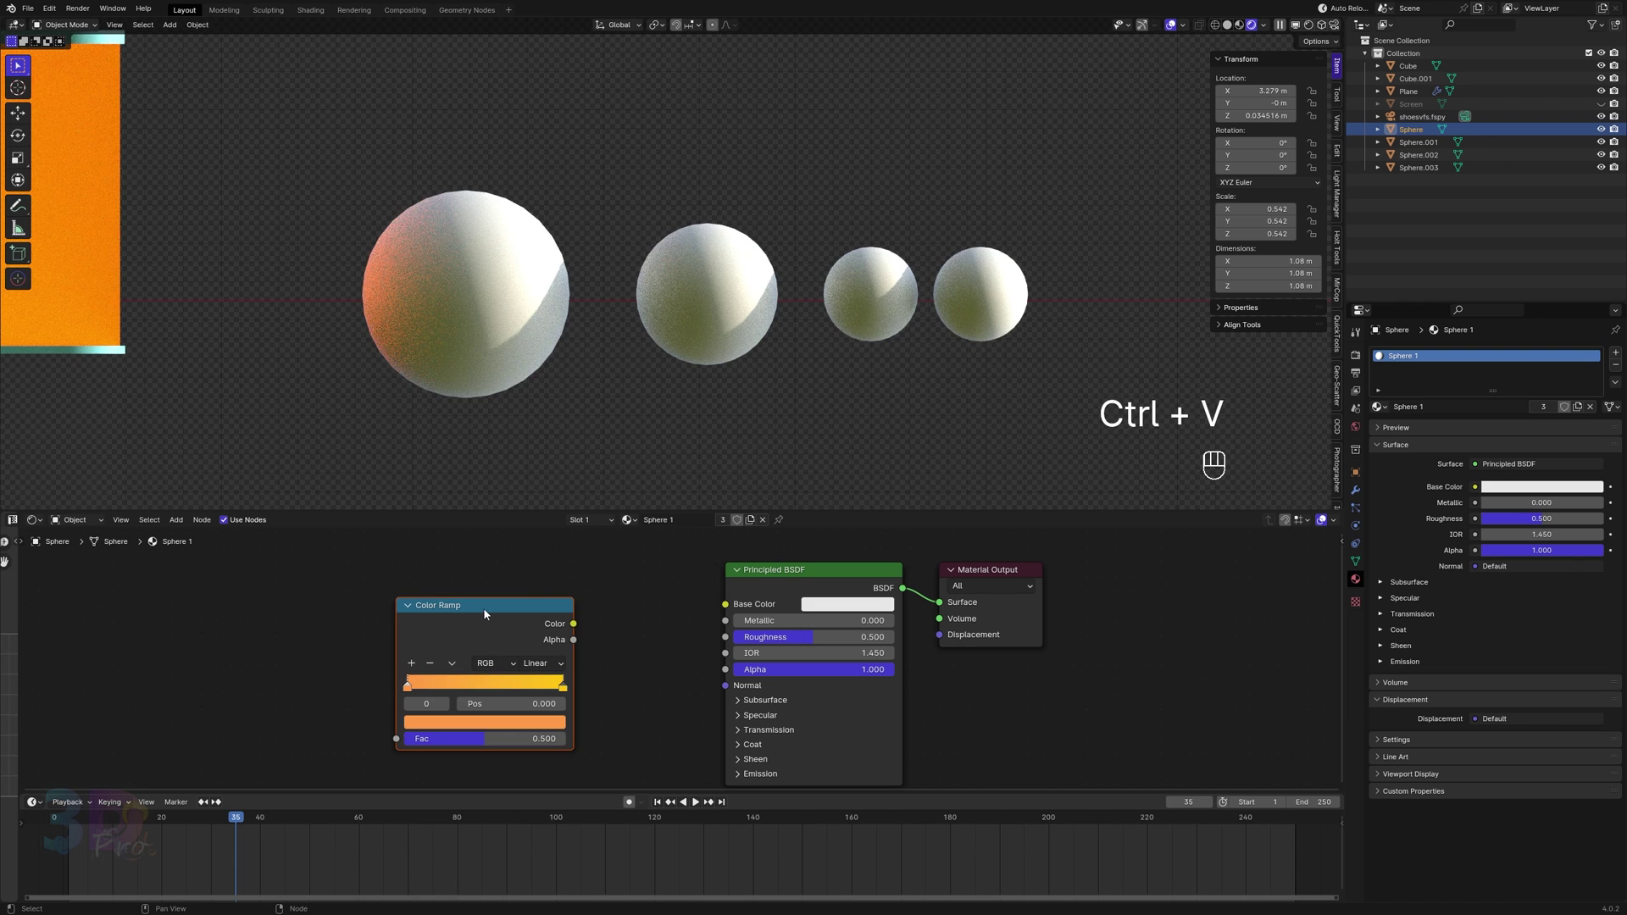
drag(482, 607, 387, 610)
Add a Hue/Saturation/Value node between the Color Ramp and the Principled BSDF in the Sphere 1 material.
key(shift+a)
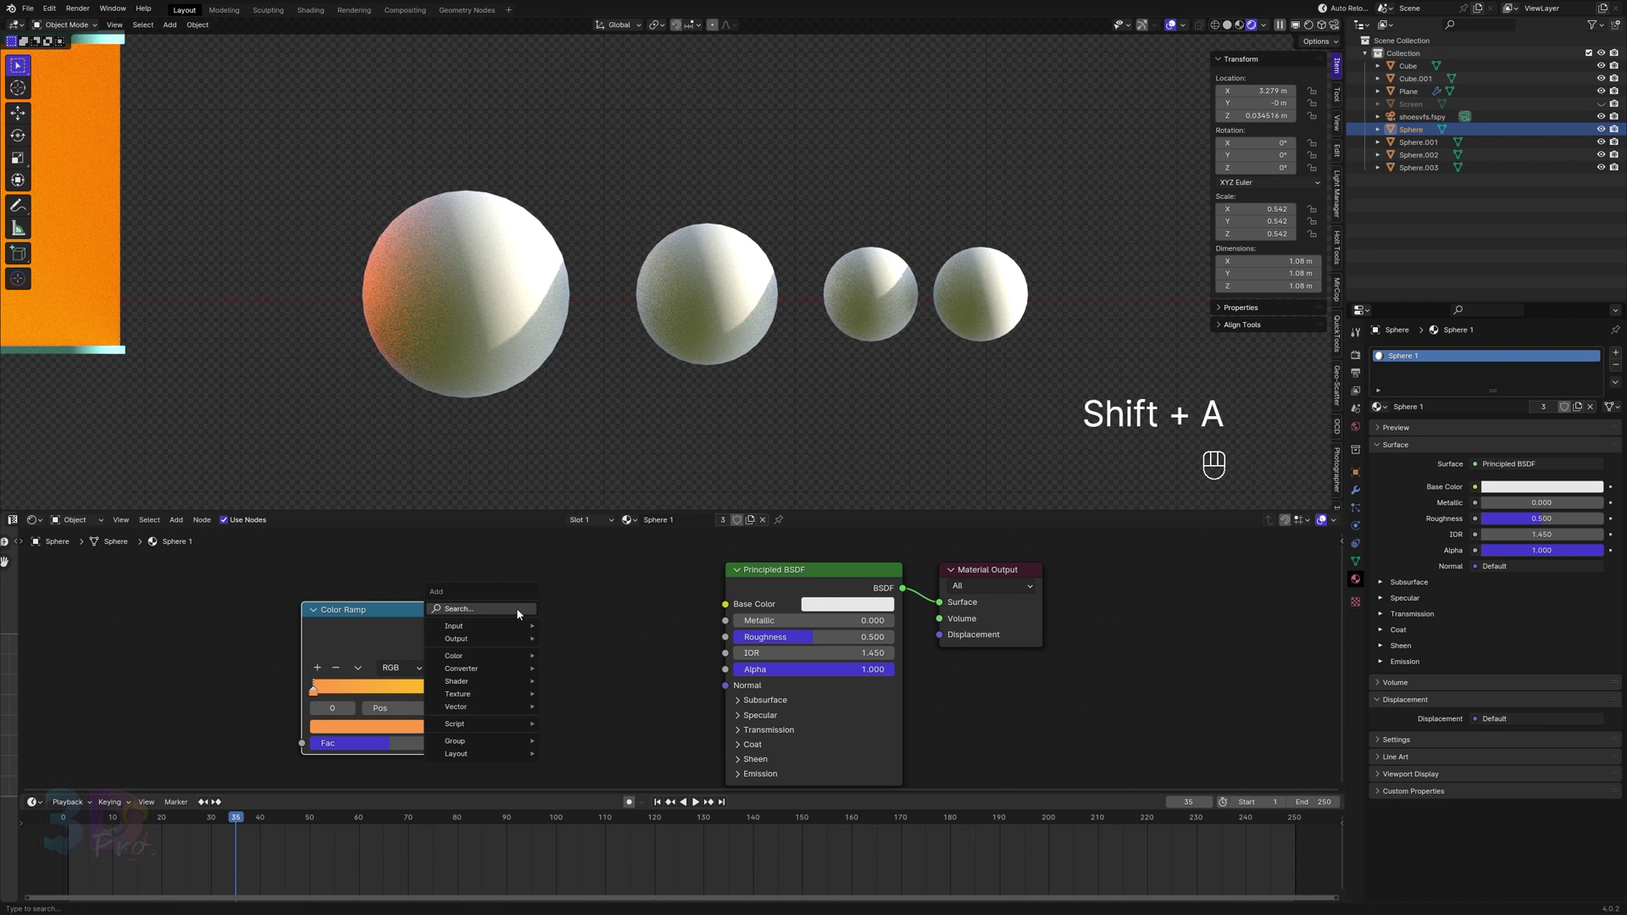
text(hu)
click(562, 631)
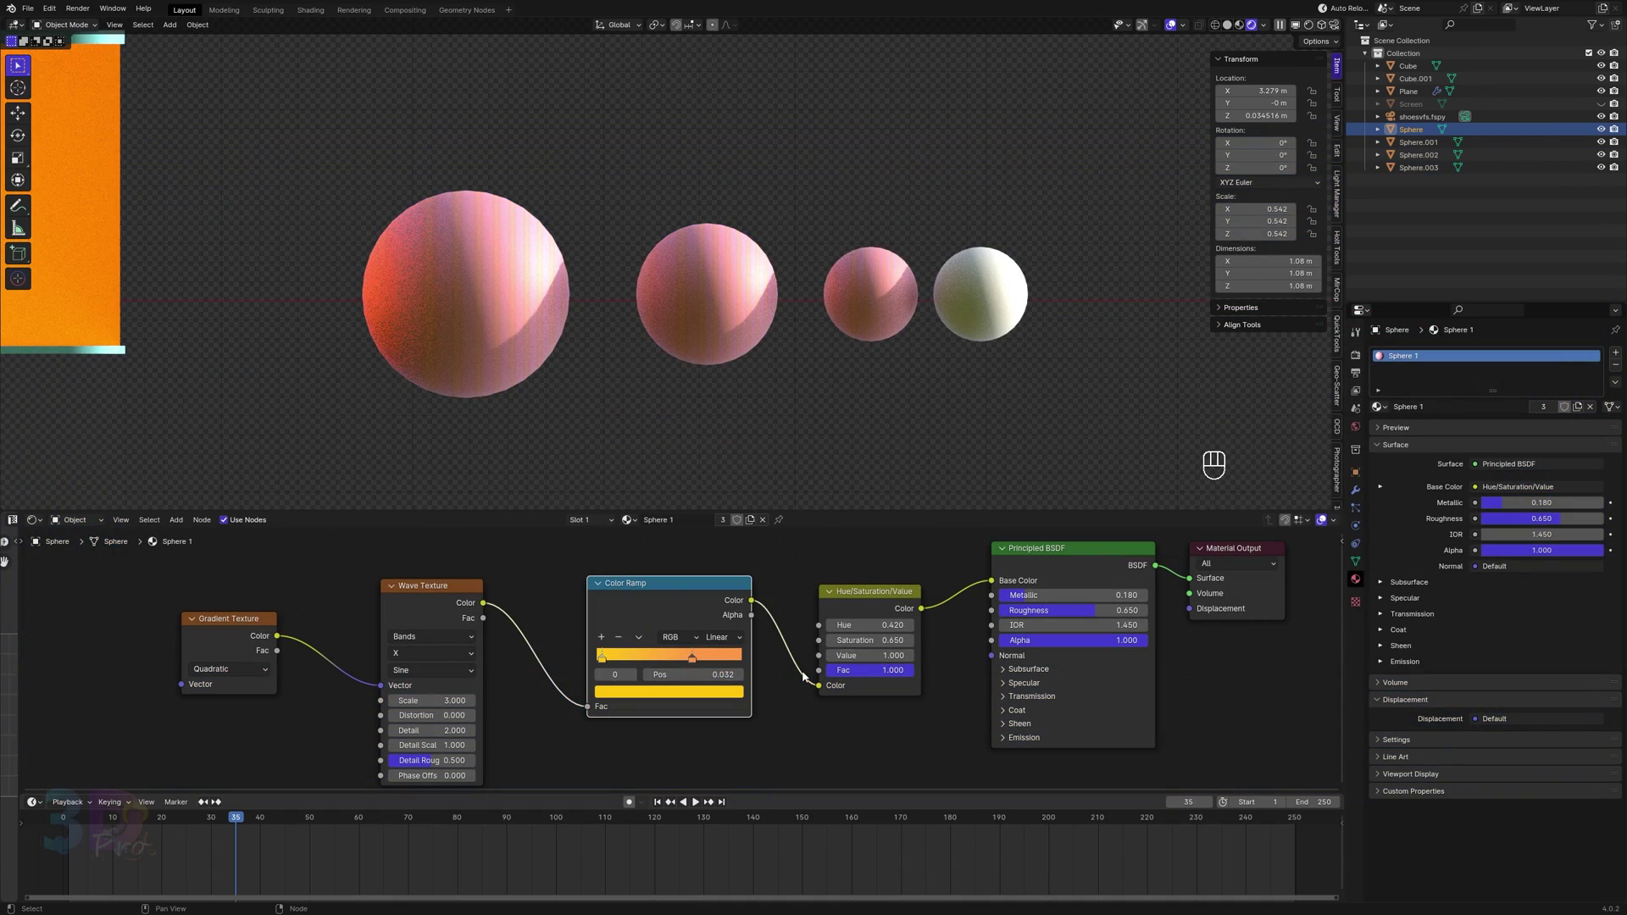
Add a Glass BSDF with roughness 0.4 to Sphere 2, connect it to the output's Surface, and move the Principled BSDF aside.
click(988, 302)
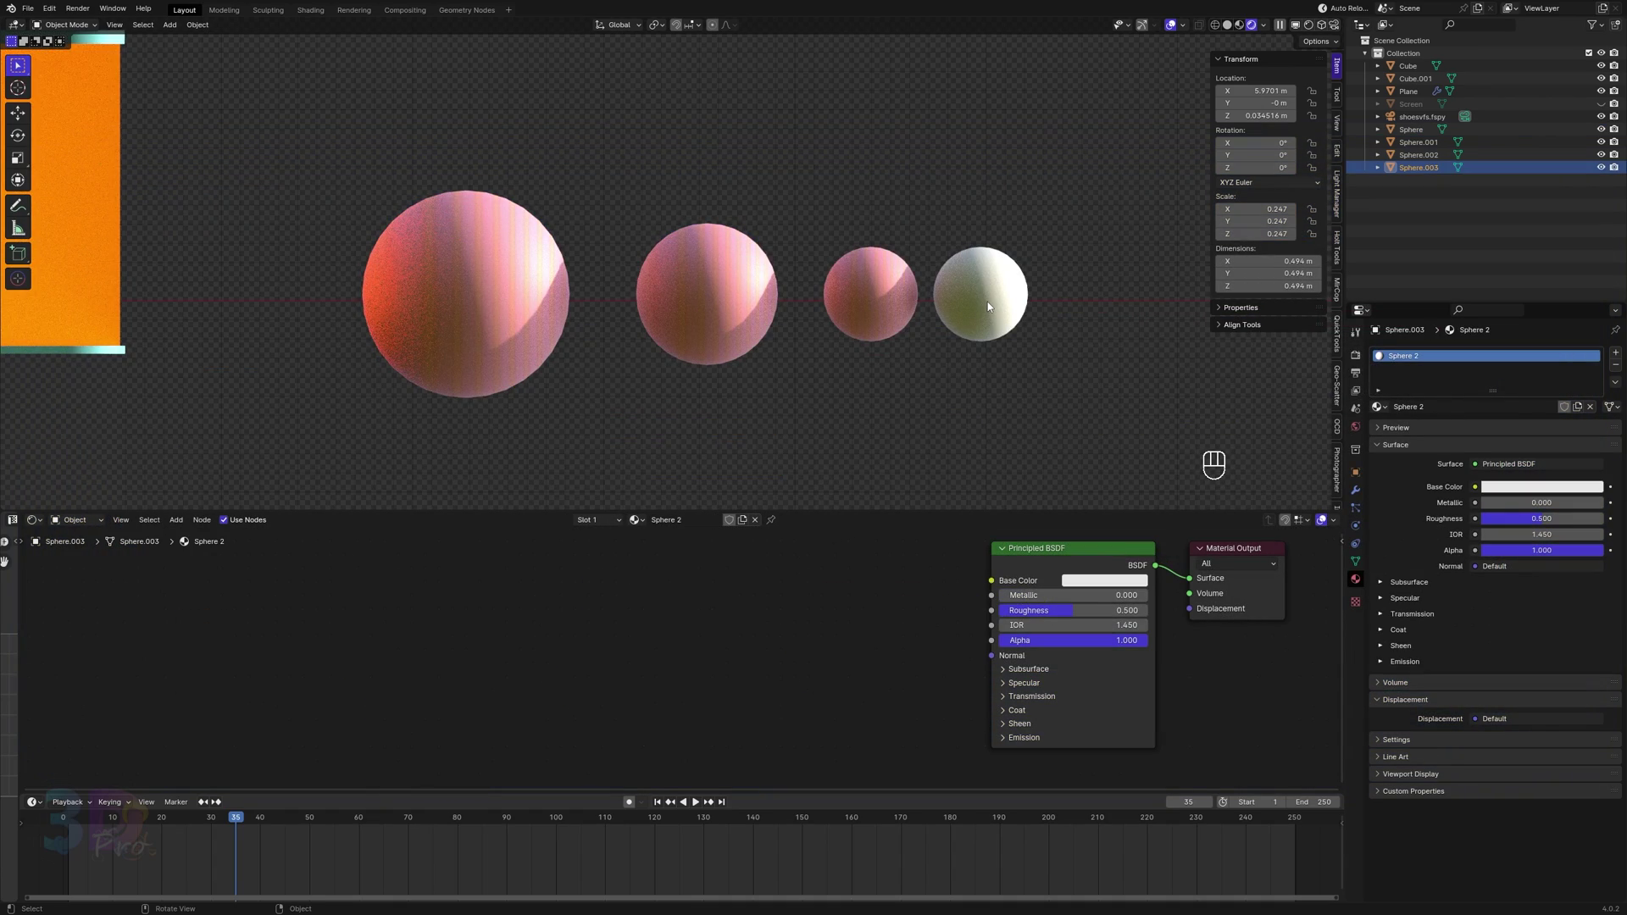
middle_drag(988, 302, 798, 335)
middle_drag(851, 607, 709, 660)
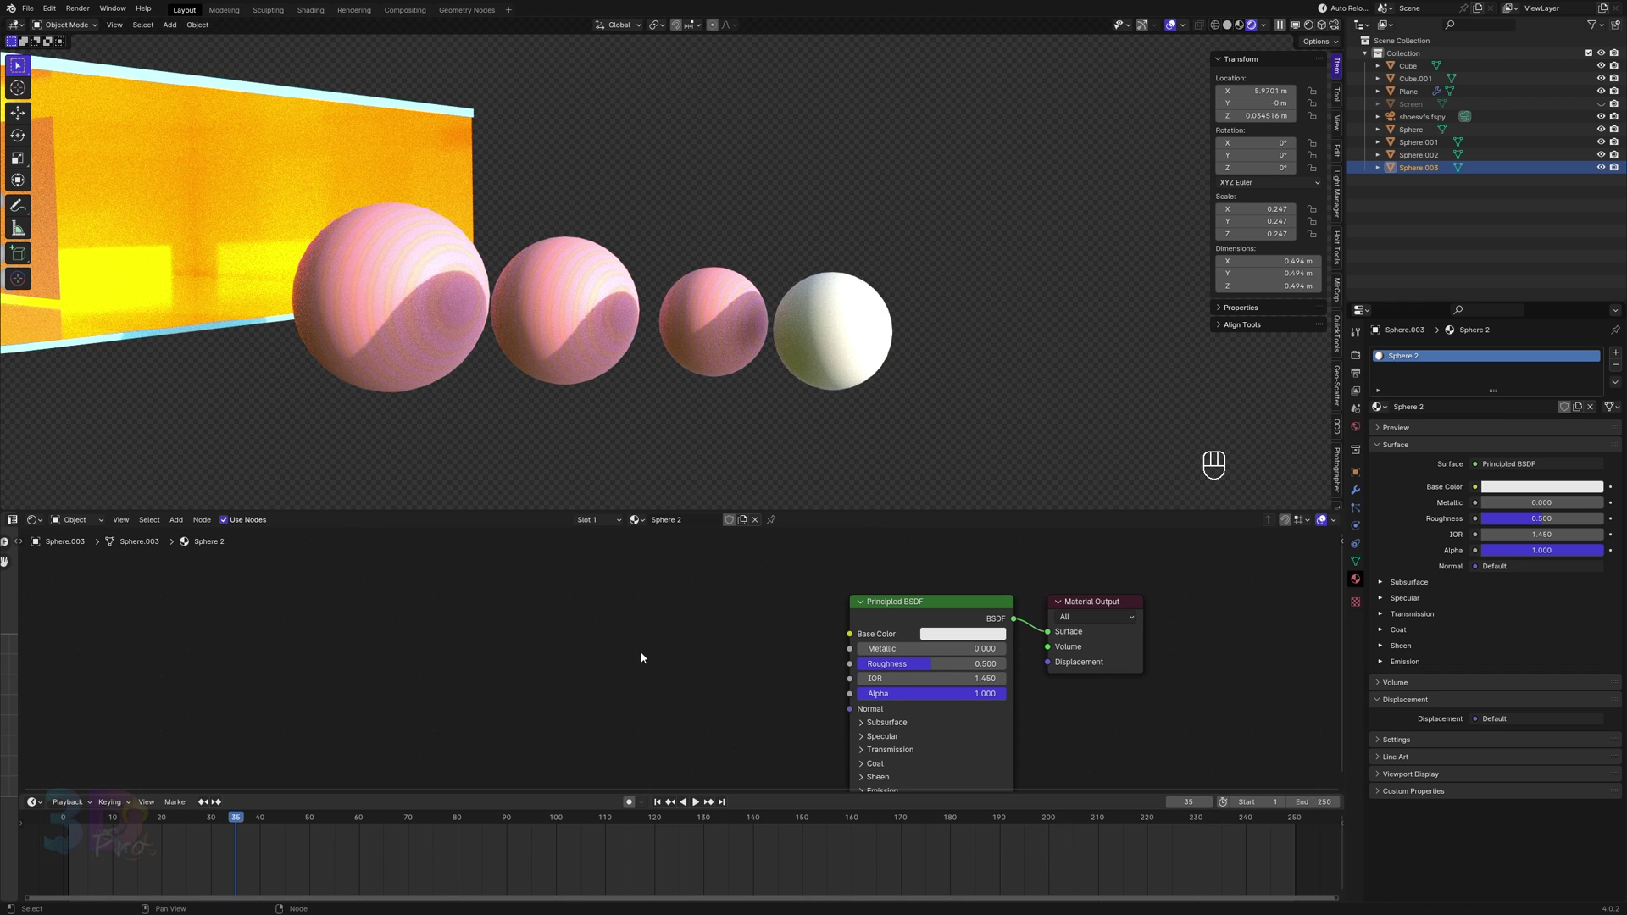
key(shift+a)
text(gl)
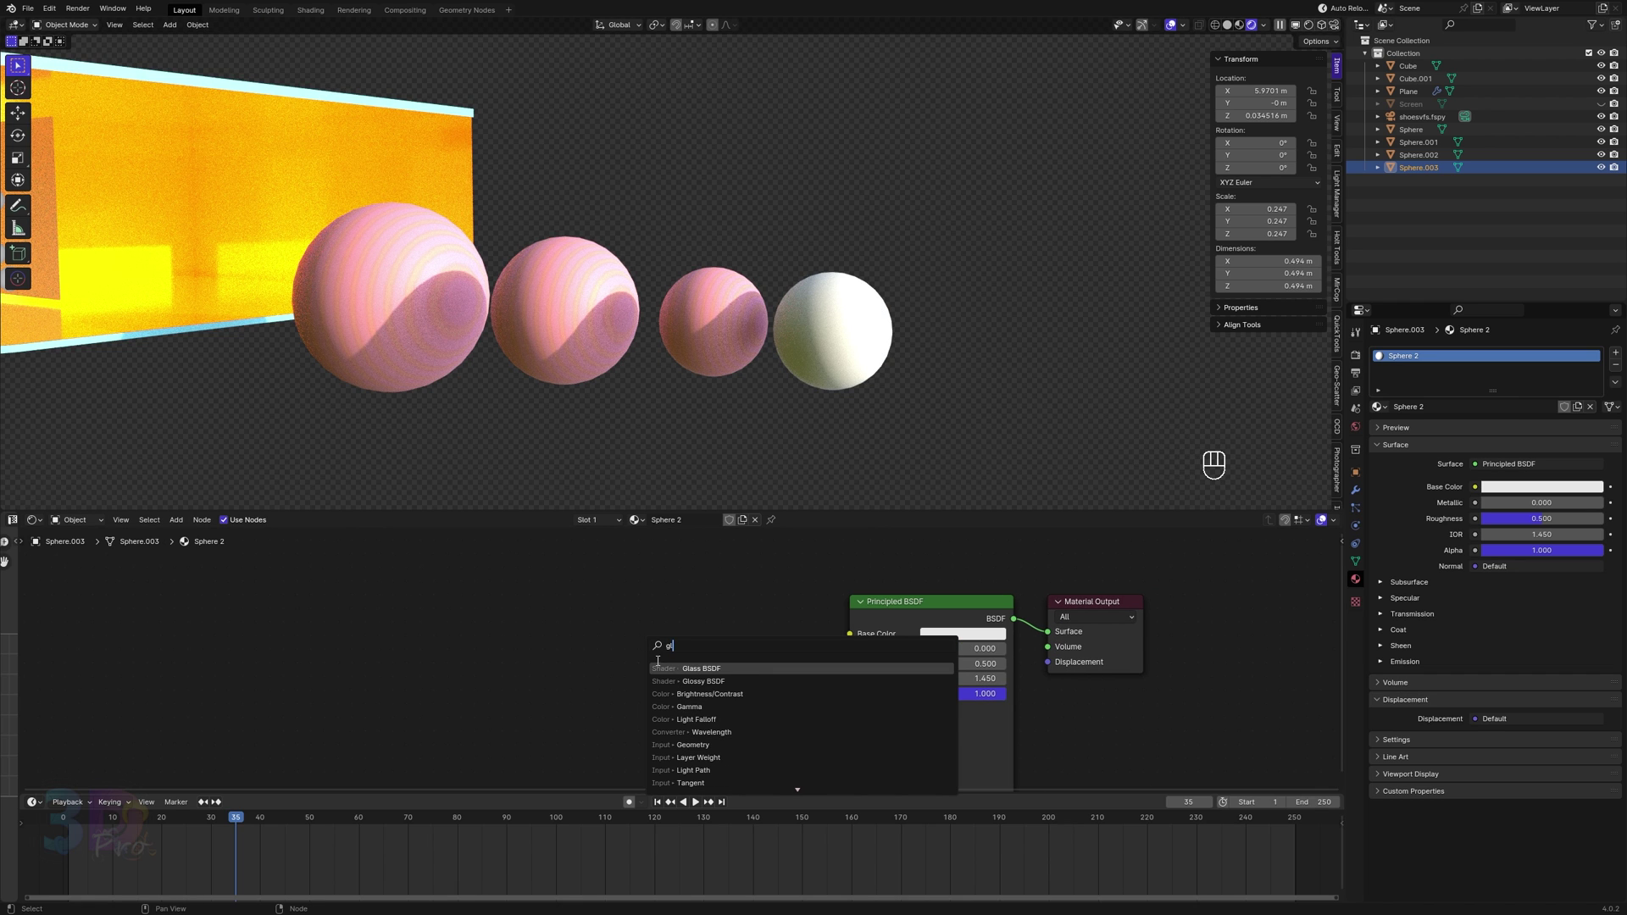
key(Return)
click(632, 637)
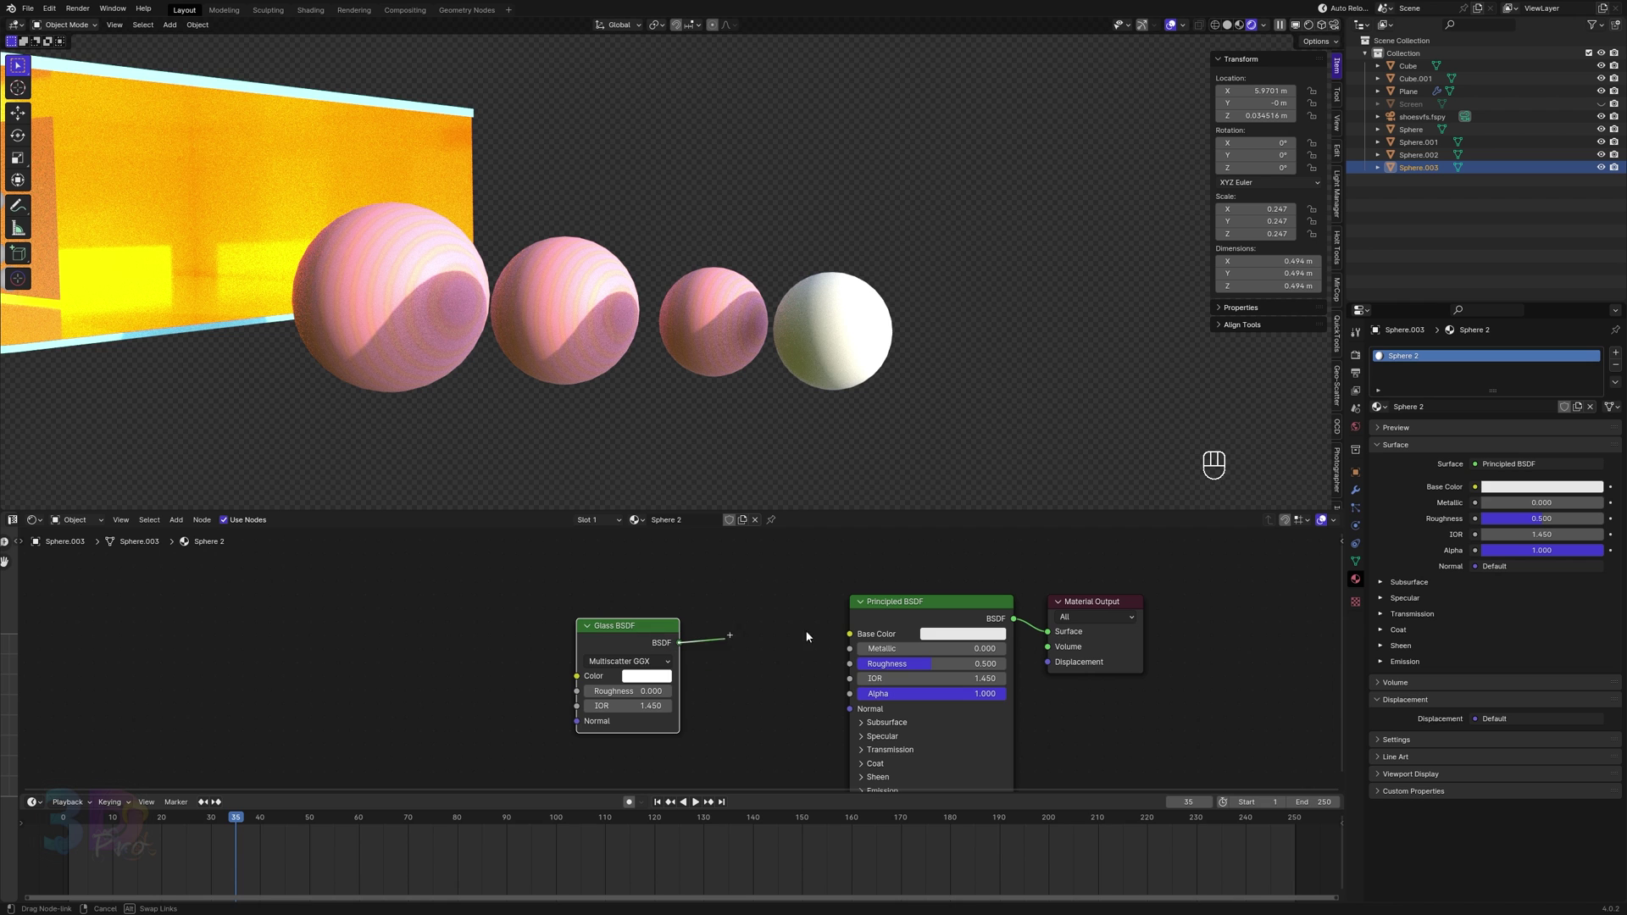
drag(1059, 640, 1048, 632)
drag(898, 602, 794, 730)
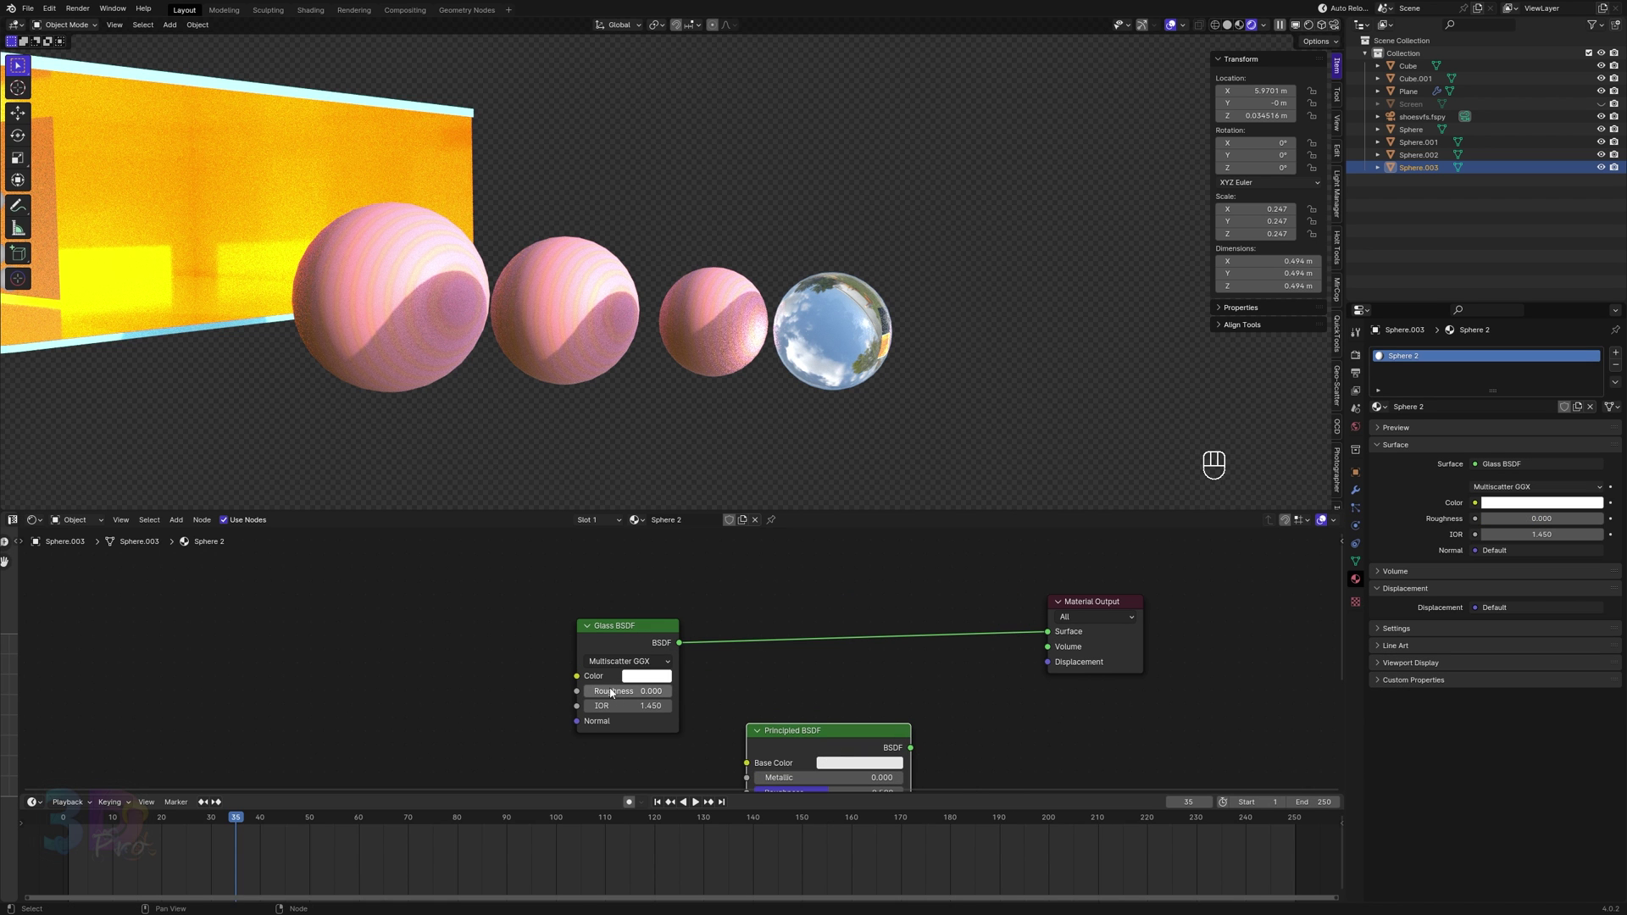
click(611, 691)
key(Return)
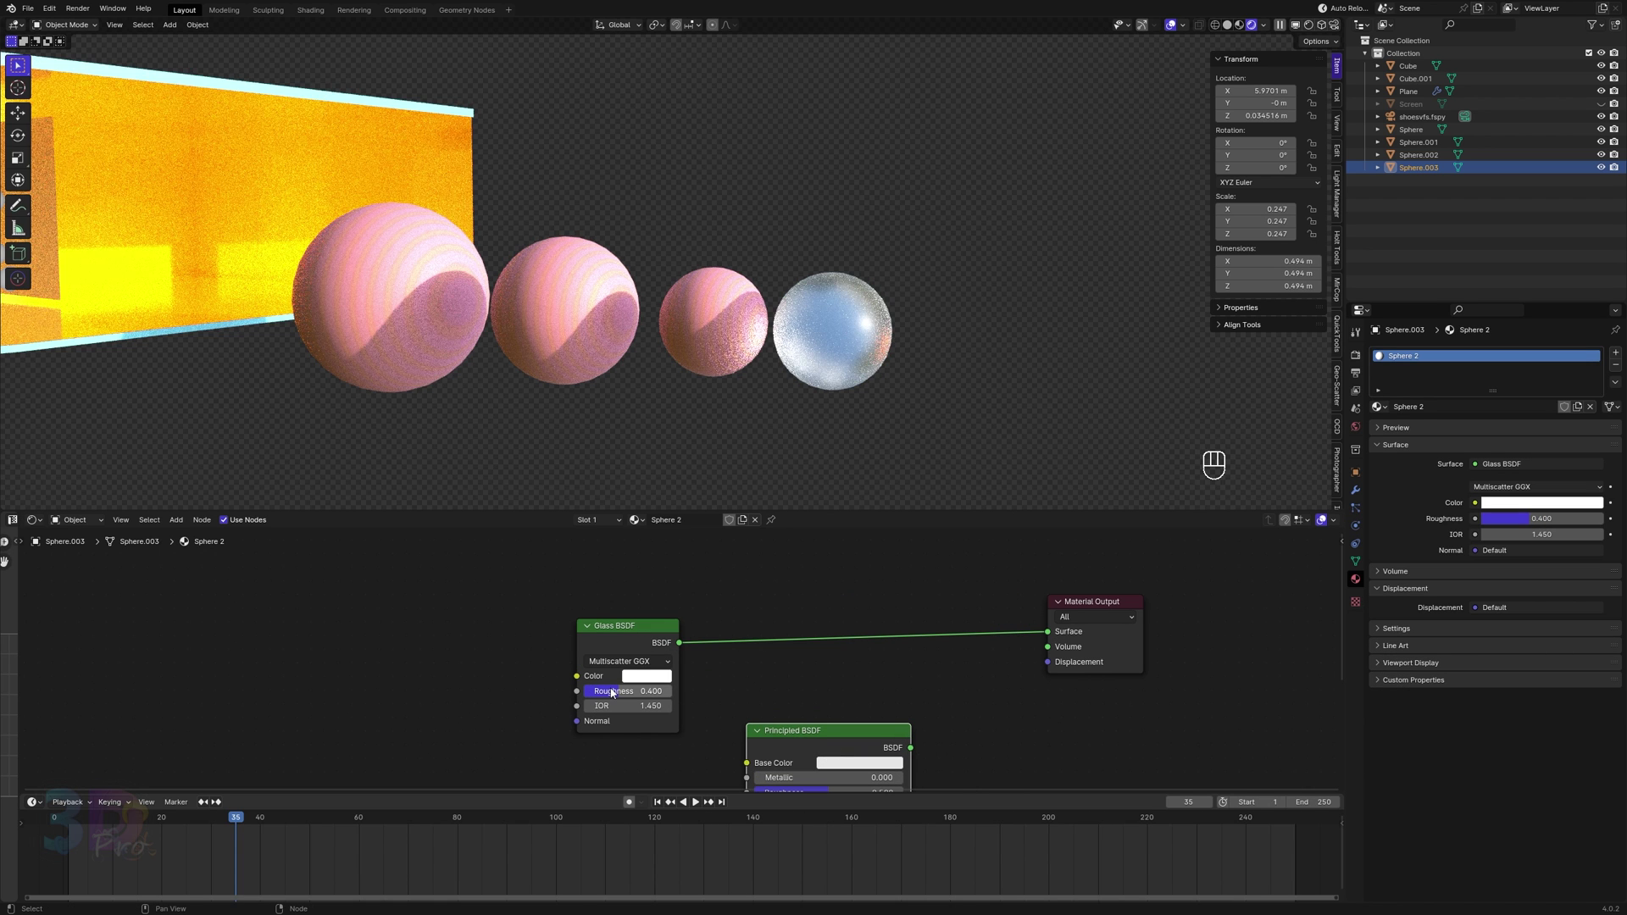
Return to the camera view and select the largest sphere to show its Sphere 1 material nodes.
scroll(483, 661, down, 1)
middle_drag(483, 660, 581, 629)
scroll(582, 407, down, 3)
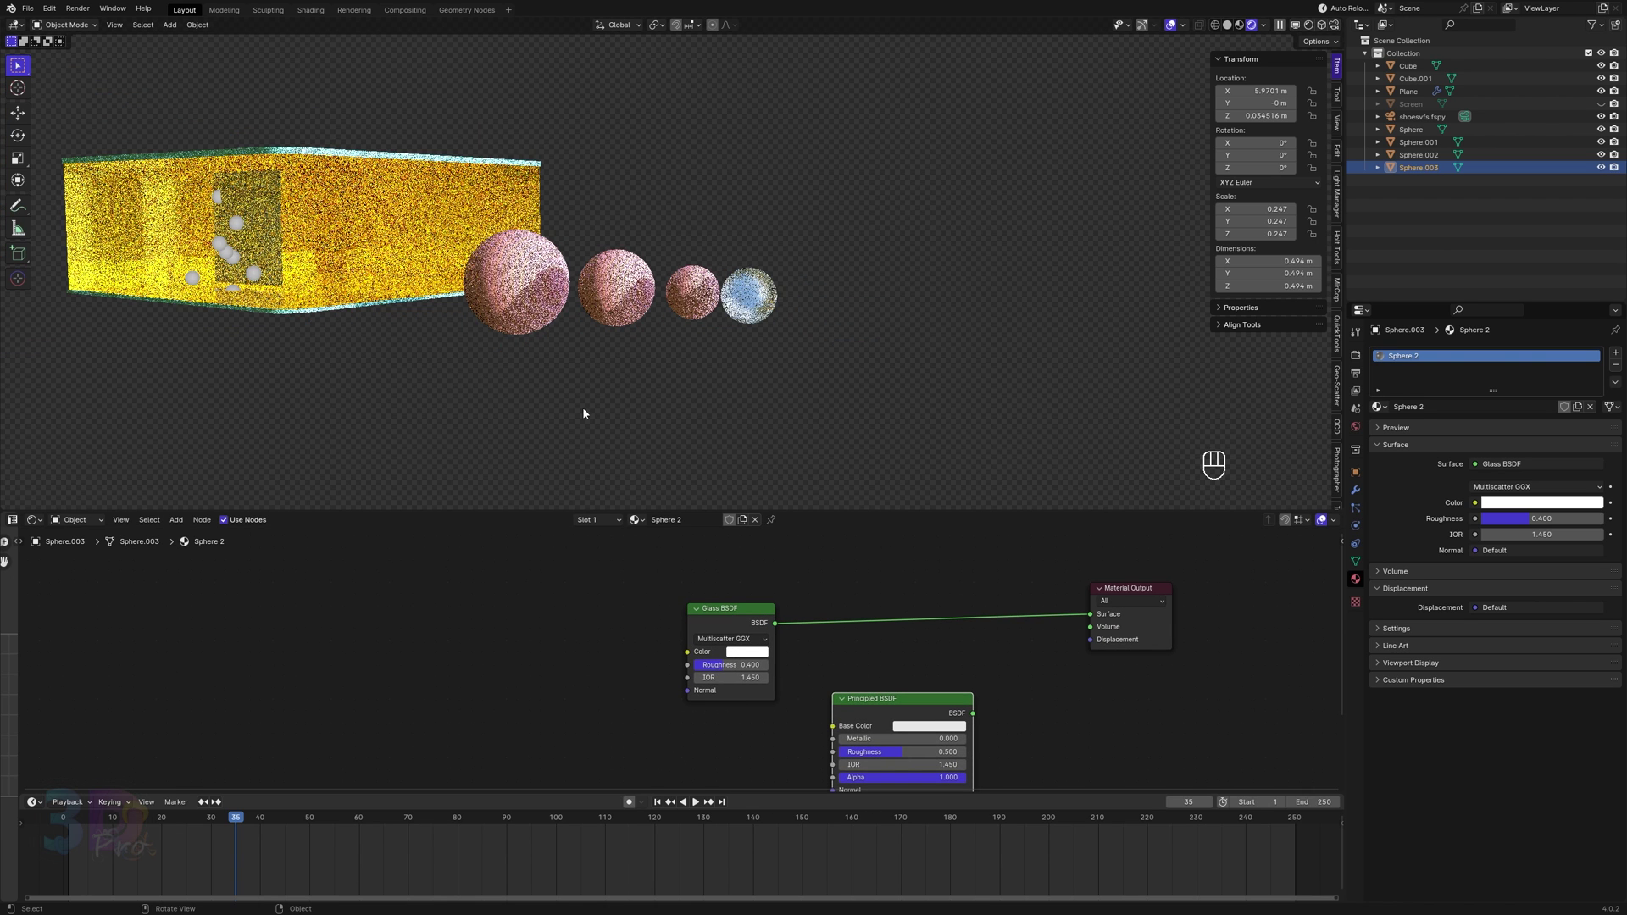
key(KP_0)
key(Home)
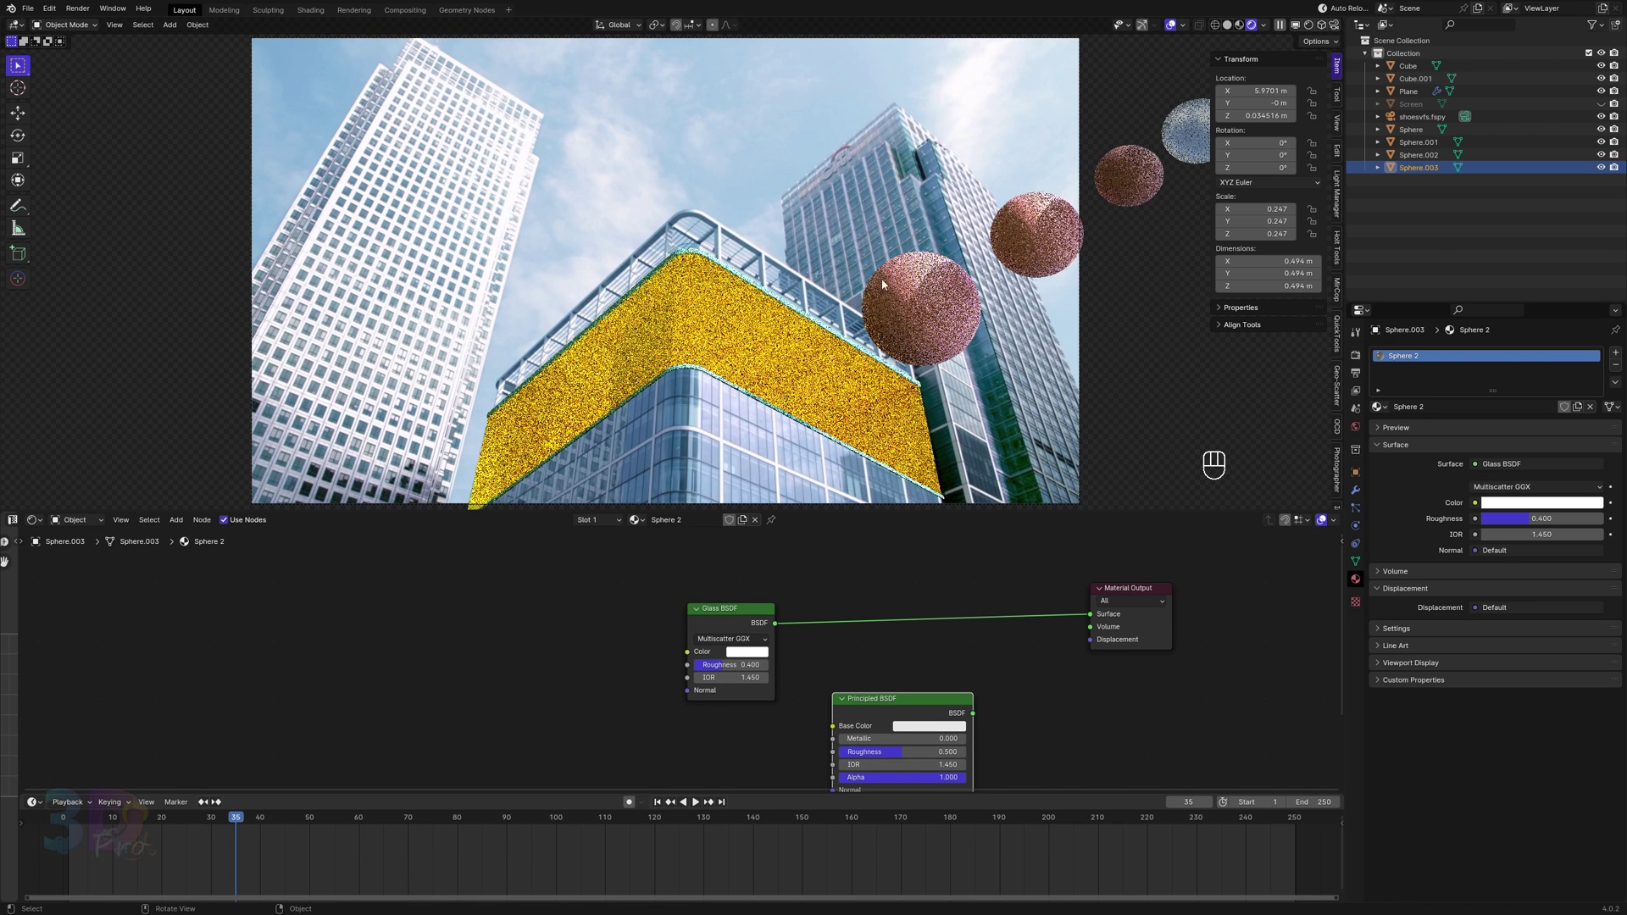
click(902, 296)
scroll(682, 598, up, 1)
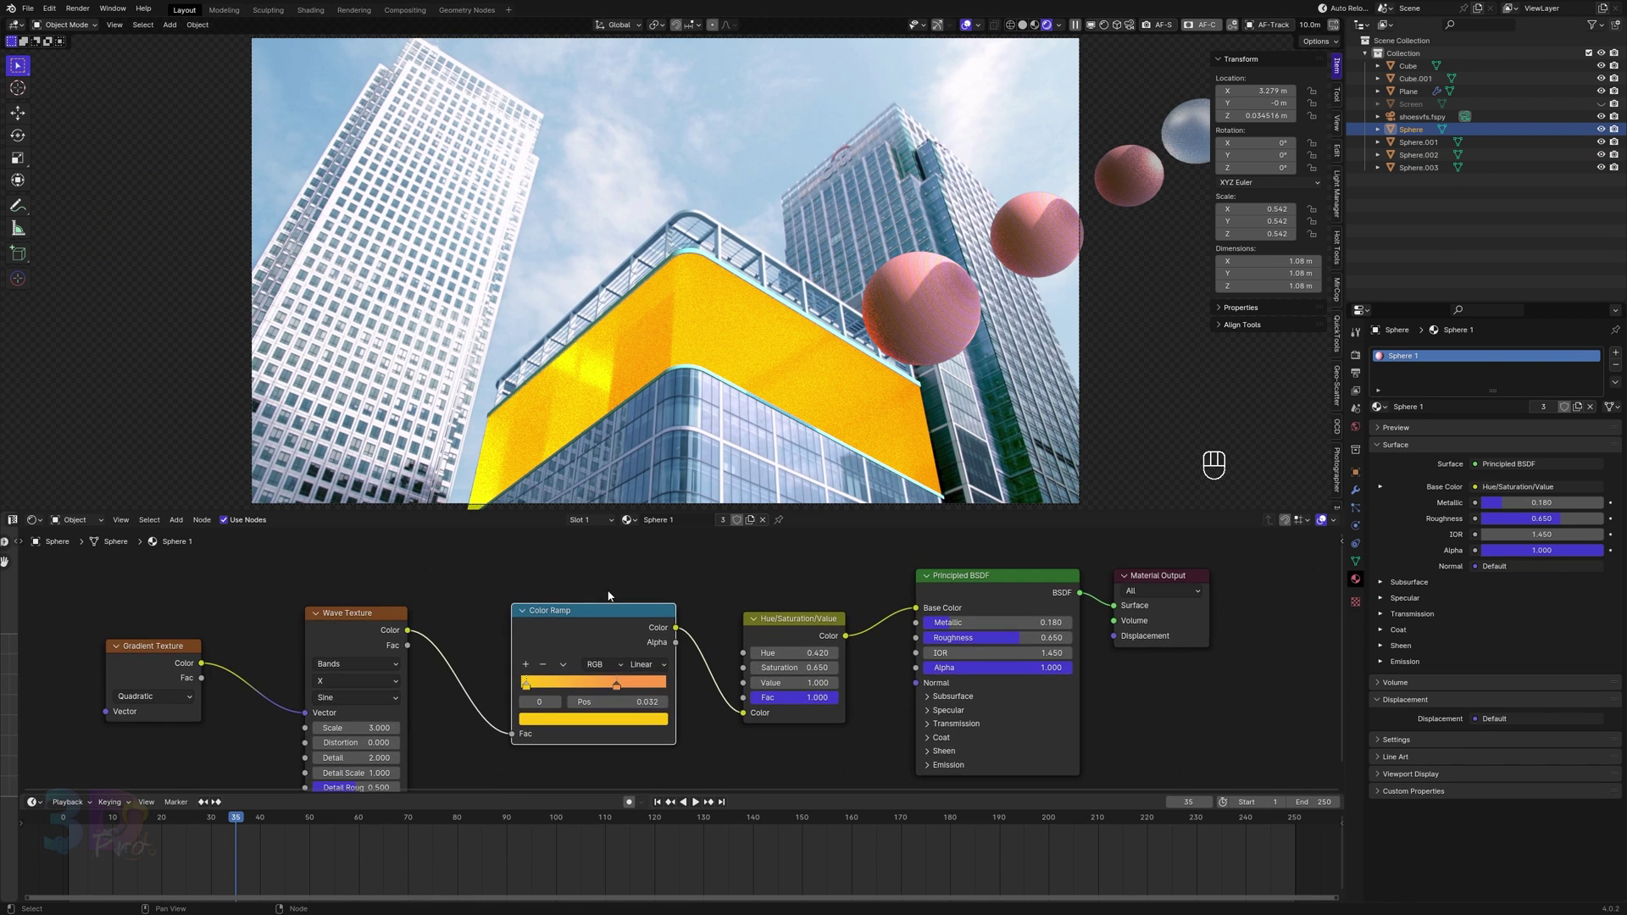
Set the viewport sampling noise threshold to 0.01 in the render settings.
click(1356, 355)
text(0.01)
key(Return)
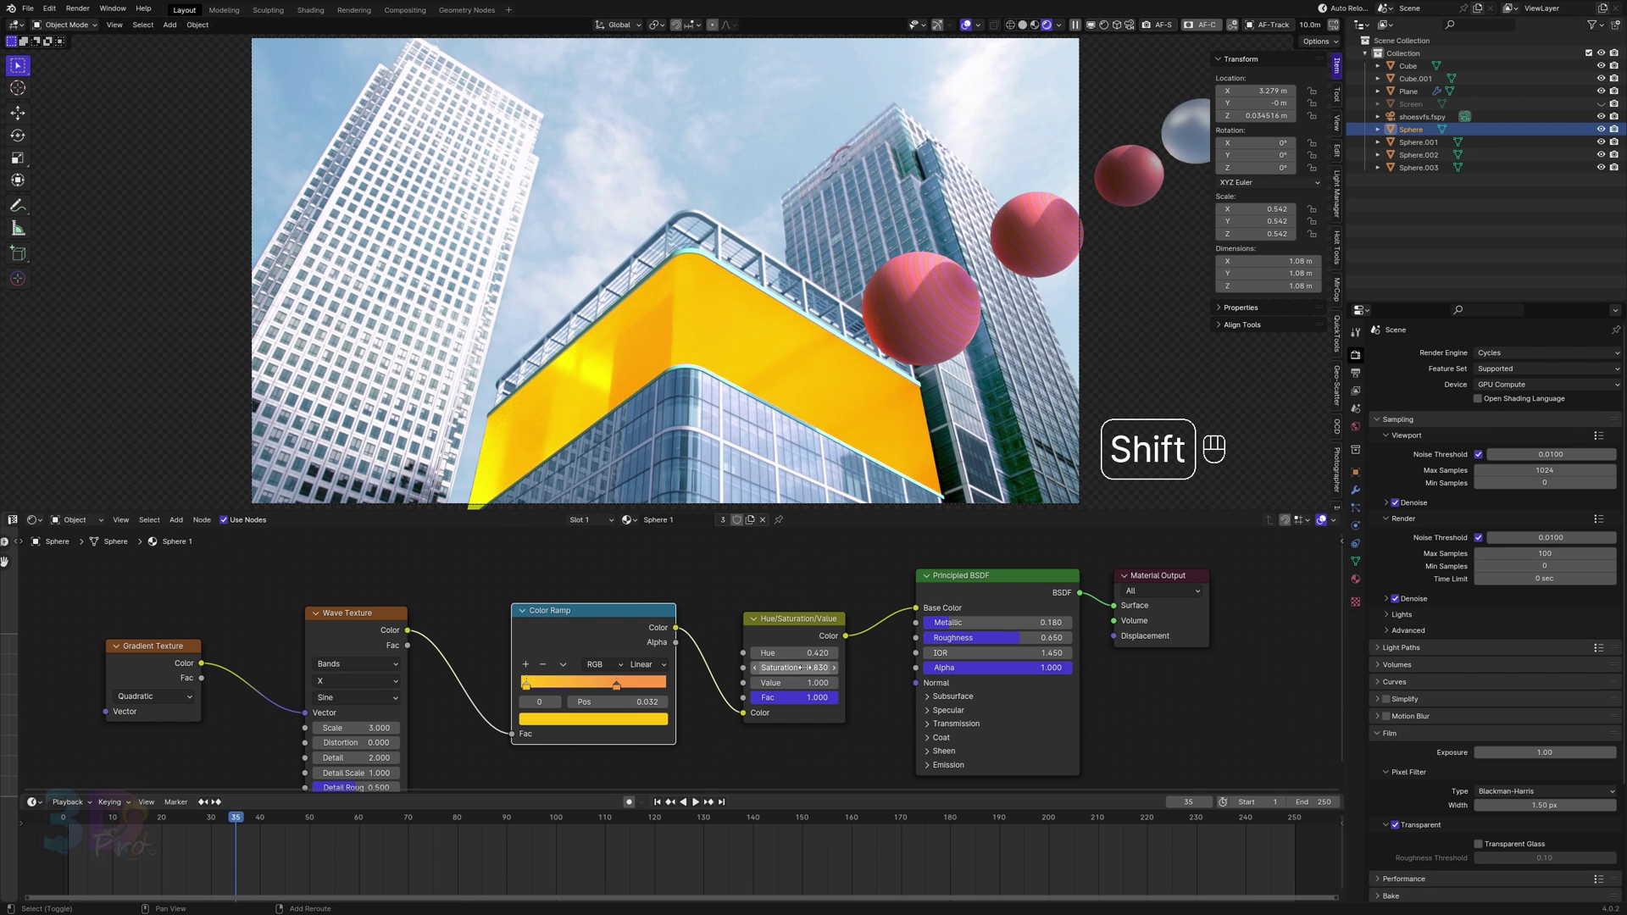